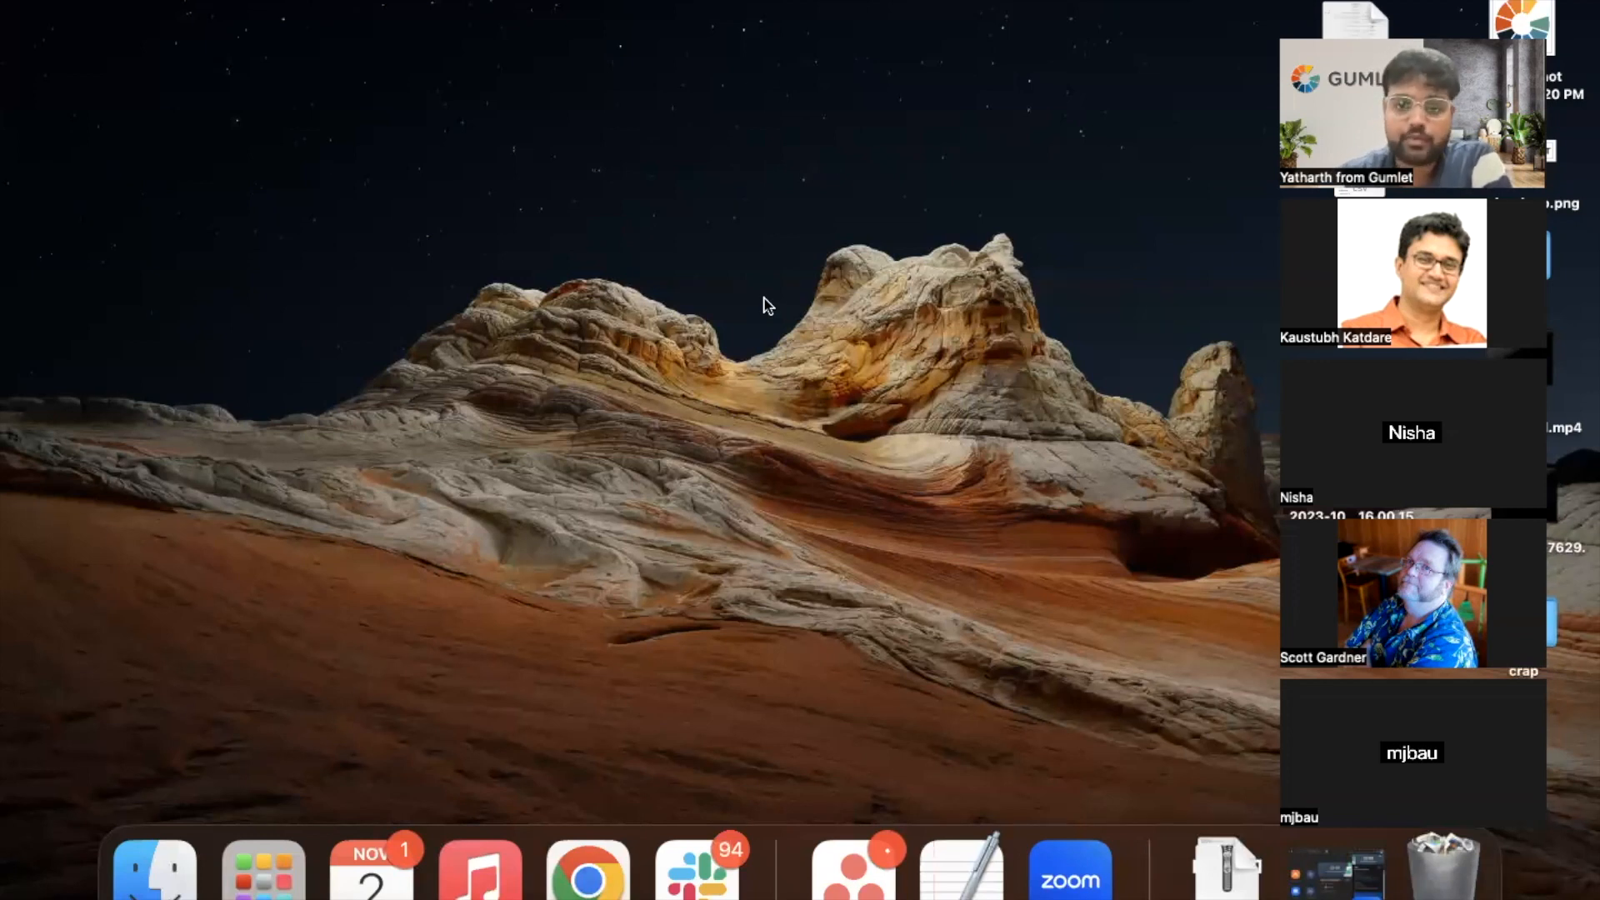
- Switch to Chrome and look over the Player Customizations guide in the Gumlet documentation
{"action": "key", "text": "ctrl+Up"}
{"action": "left_click", "coordinate": [922, 23]}
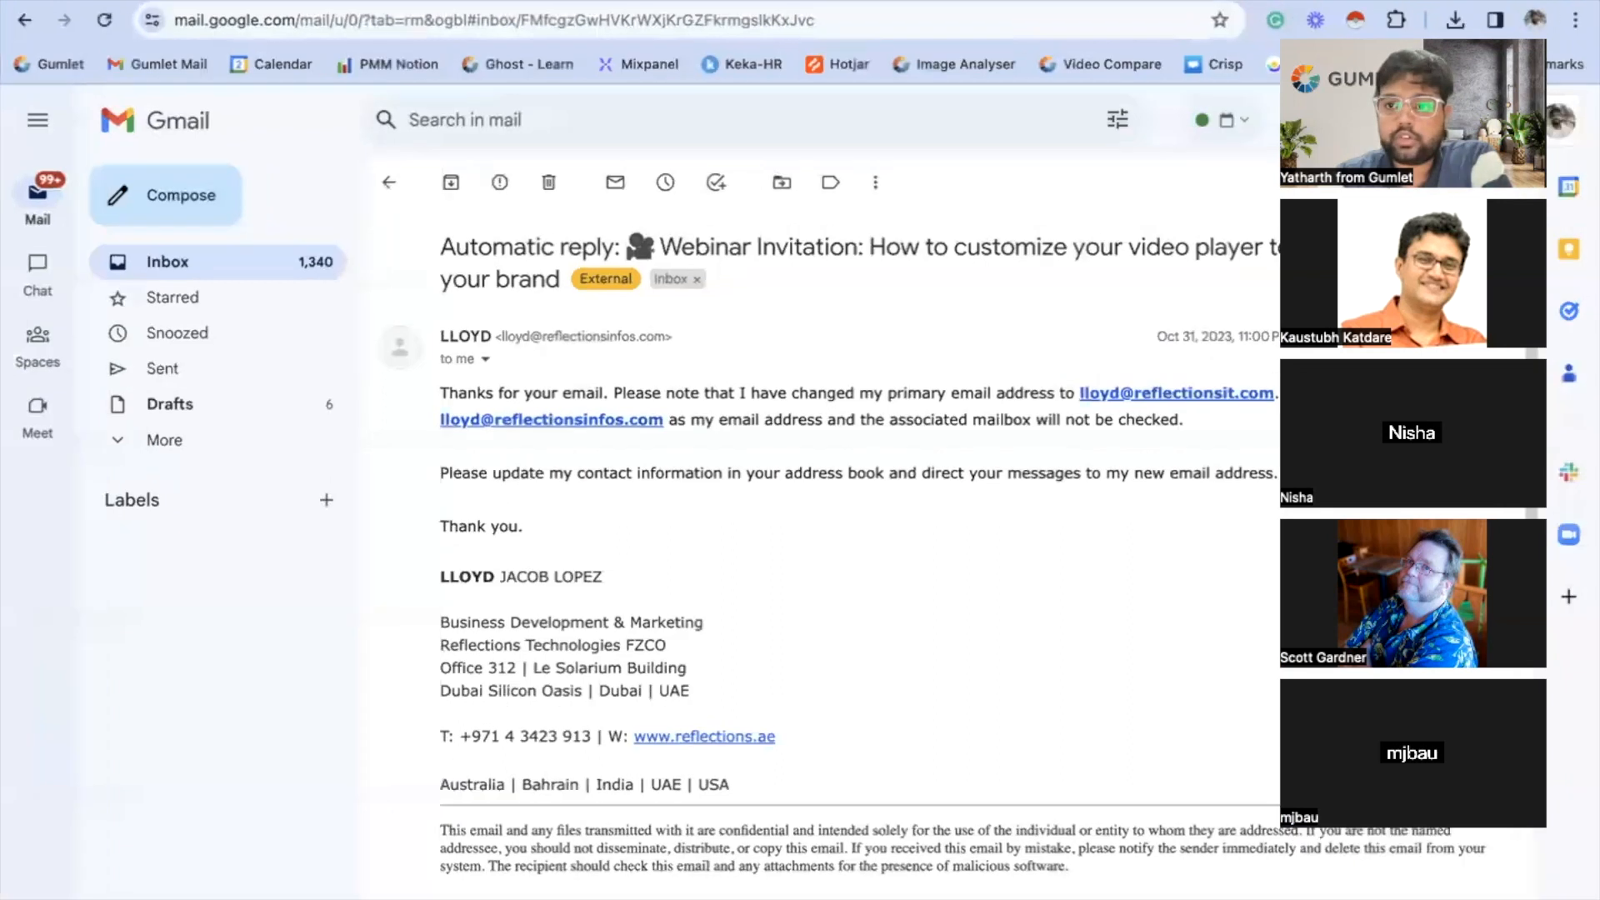
{"action": "left_click", "coordinate": [1157, 1]}
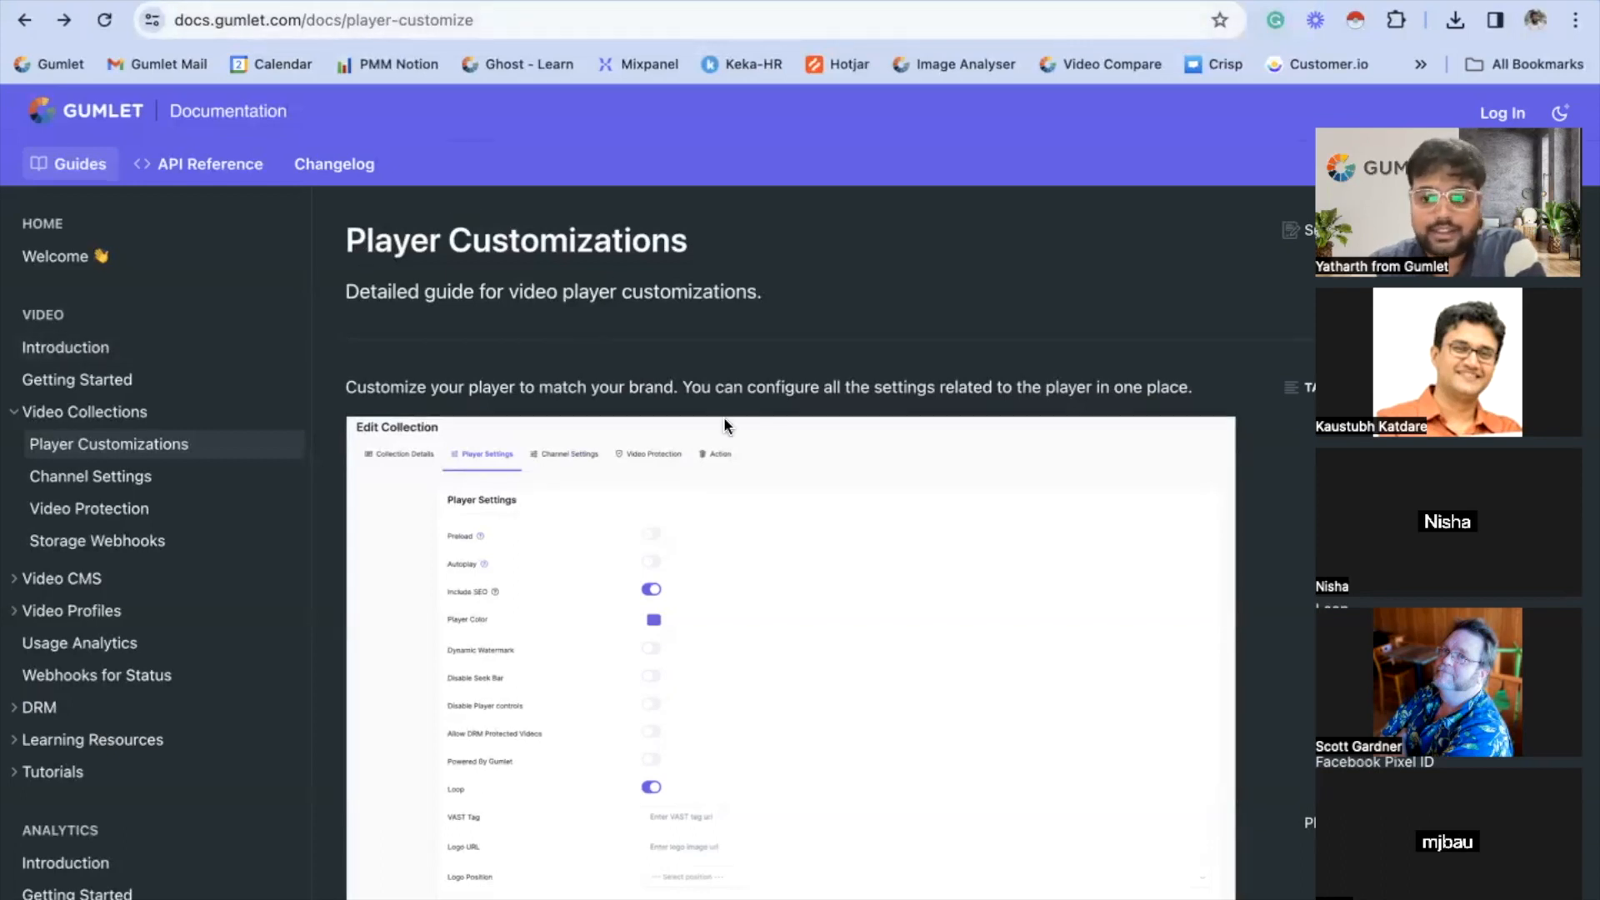
{"action": "scroll", "coordinate": [723, 417], "scroll_direction": "down", "scroll_amount": 20}
{"action": "scroll", "coordinate": [723, 425], "scroll_direction": "down", "scroll_amount": 10}
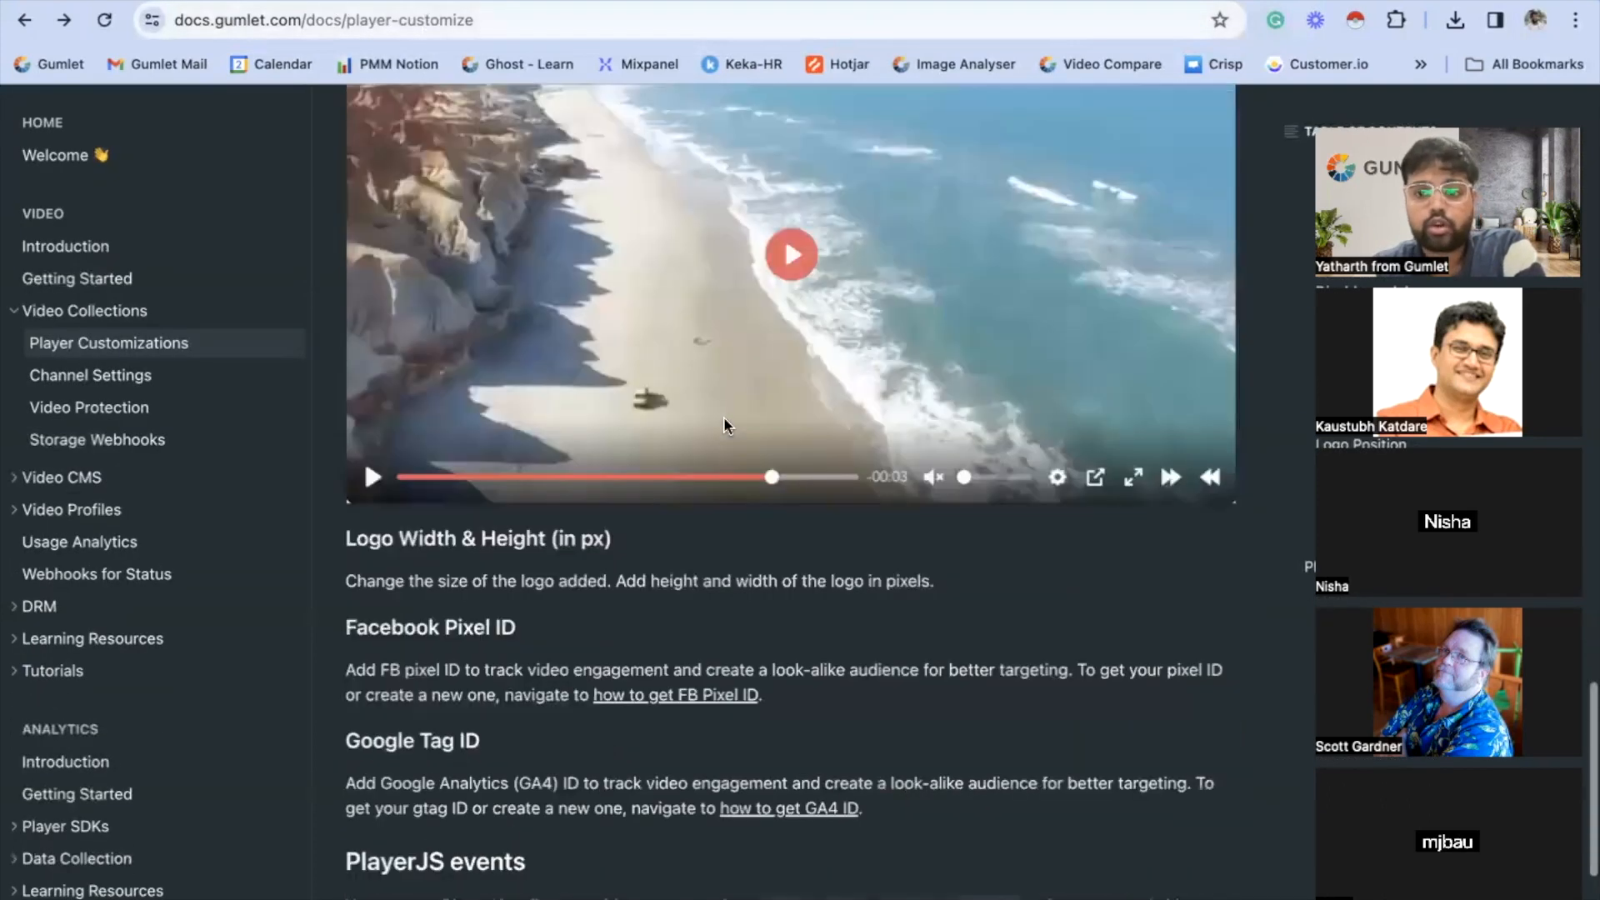
{"action": "scroll", "coordinate": [723, 425], "scroll_direction": "up", "scroll_amount": 12}
{"action": "scroll", "coordinate": [723, 422], "scroll_direction": "up", "scroll_amount": 15}
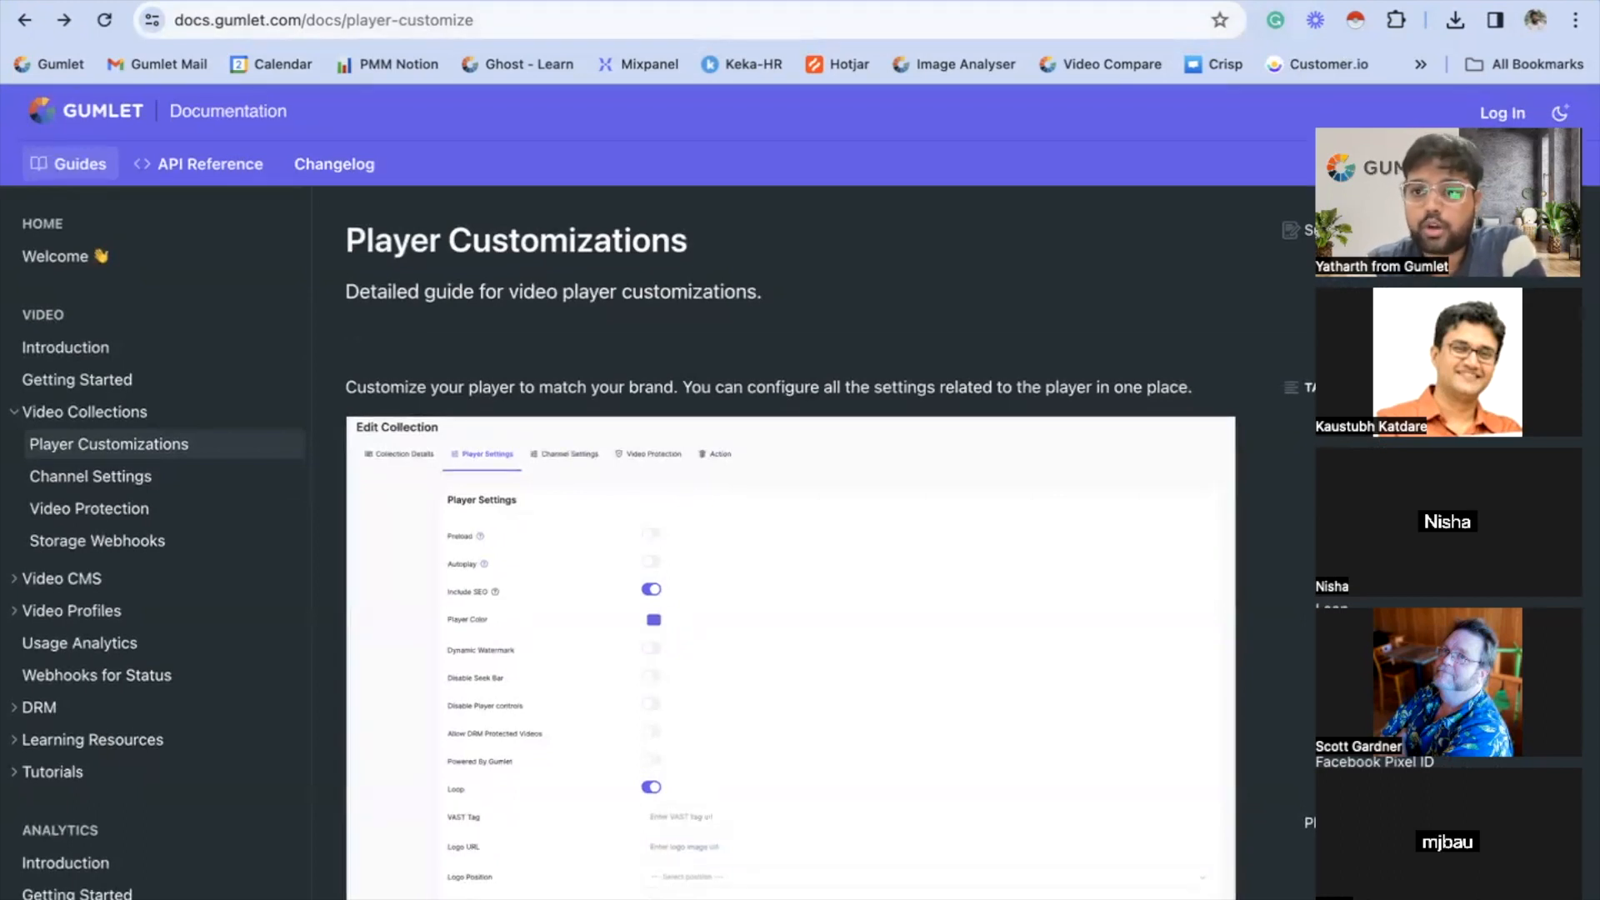
- Go from the Gumlet website to the dashboard and open the list of video collections
{"action": "key", "text": "ctrl+Tab"}
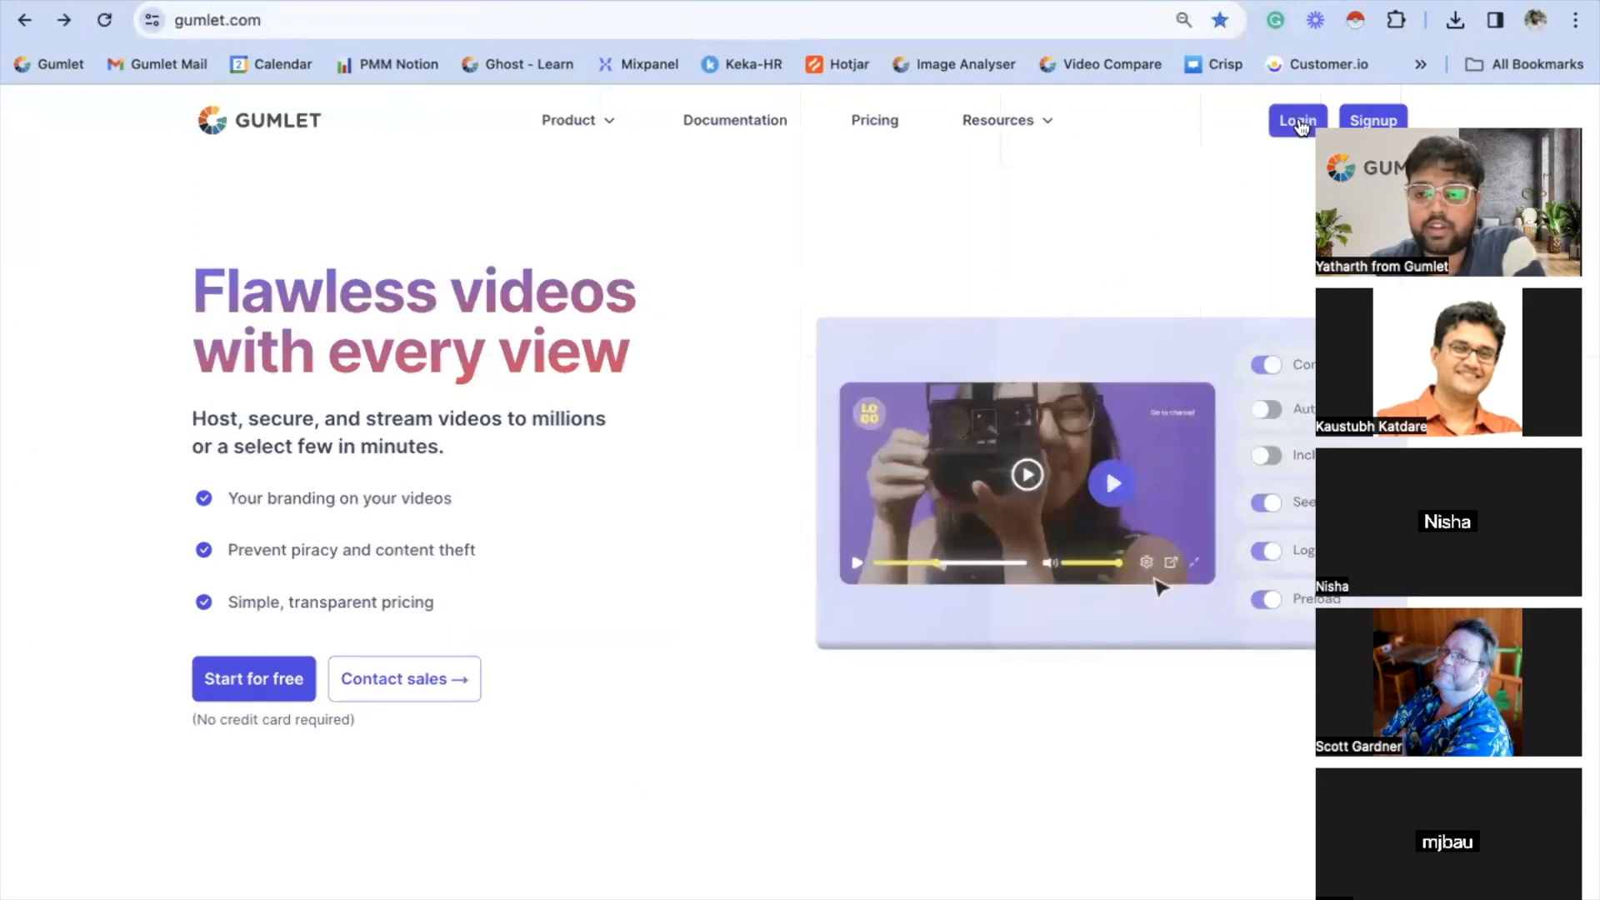
{"action": "left_click", "coordinate": [1298, 122]}
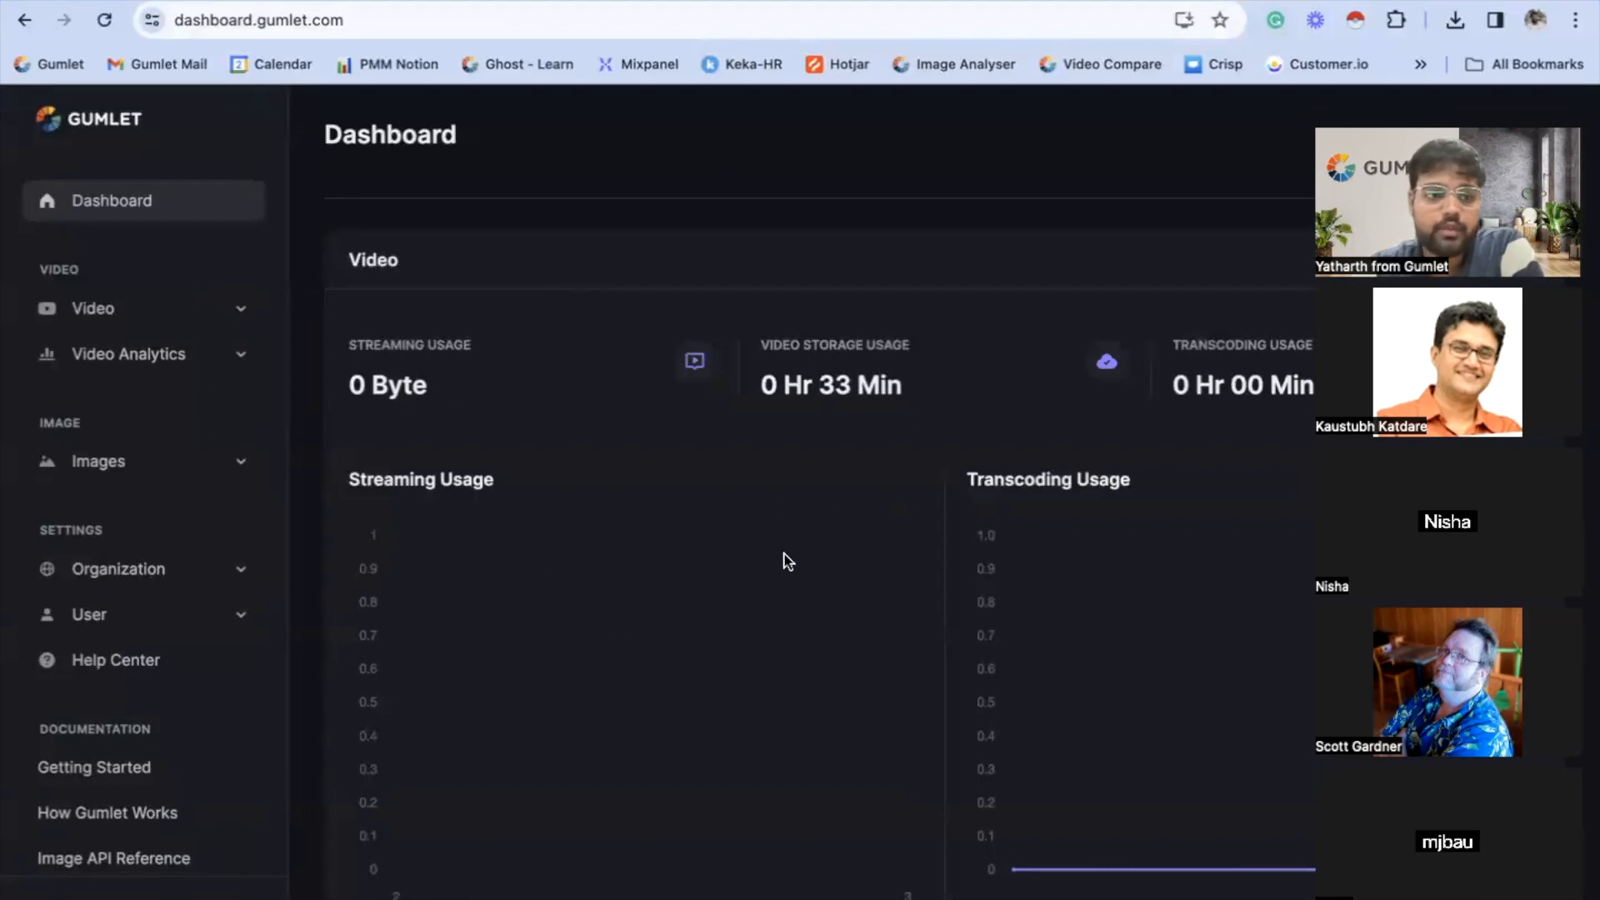
{"action": "left_click", "coordinate": [222, 325]}
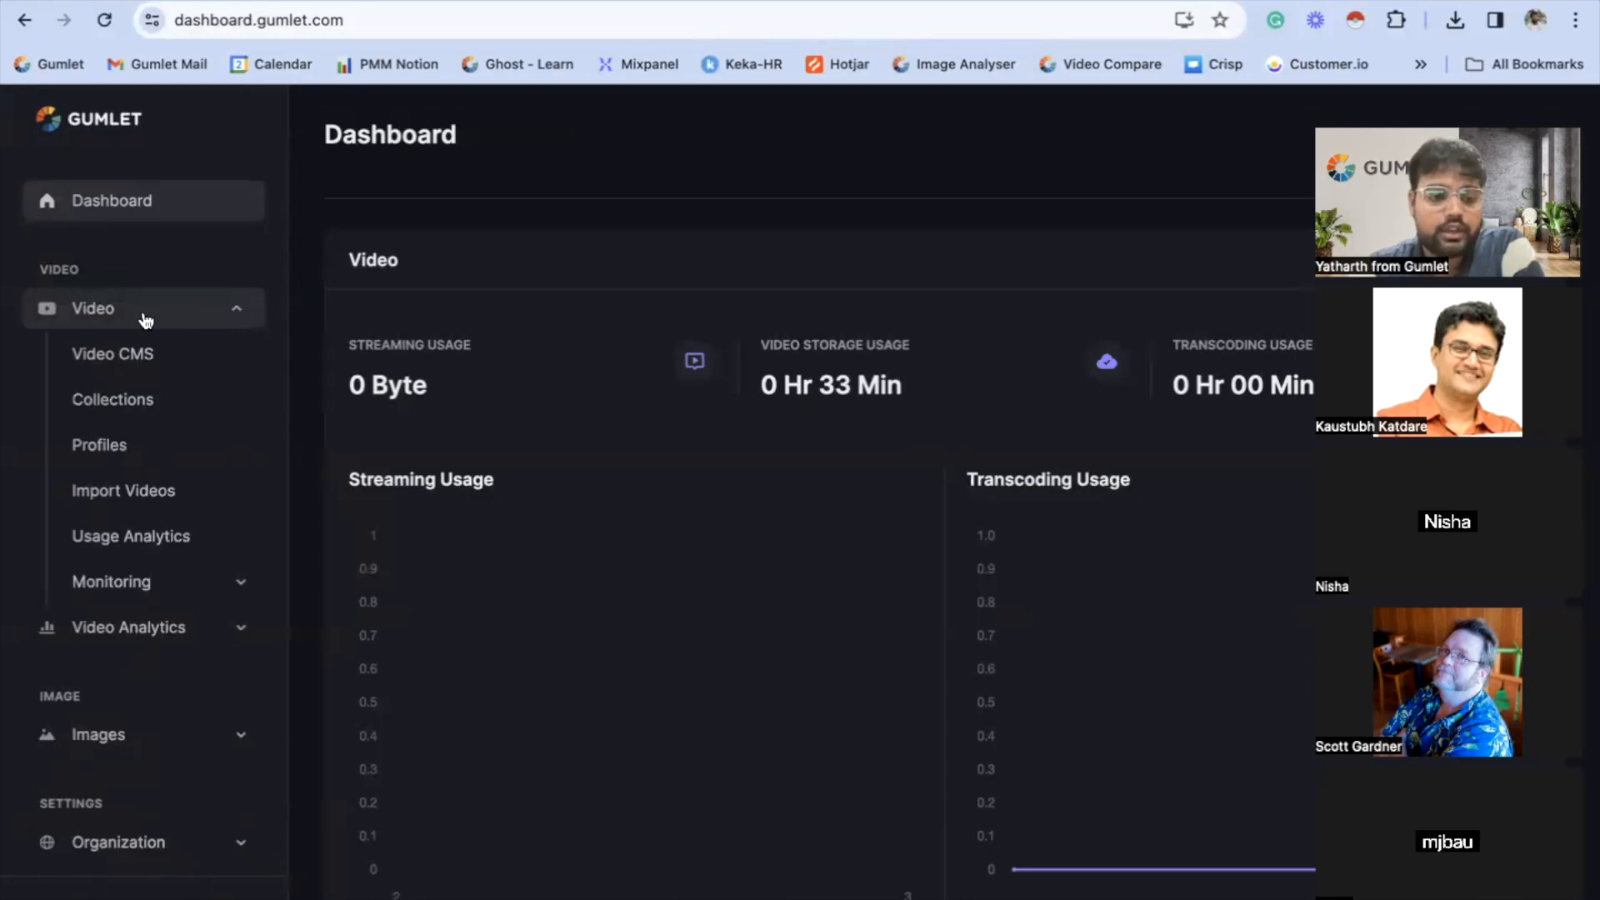
{"action": "left_click", "coordinate": [153, 417]}
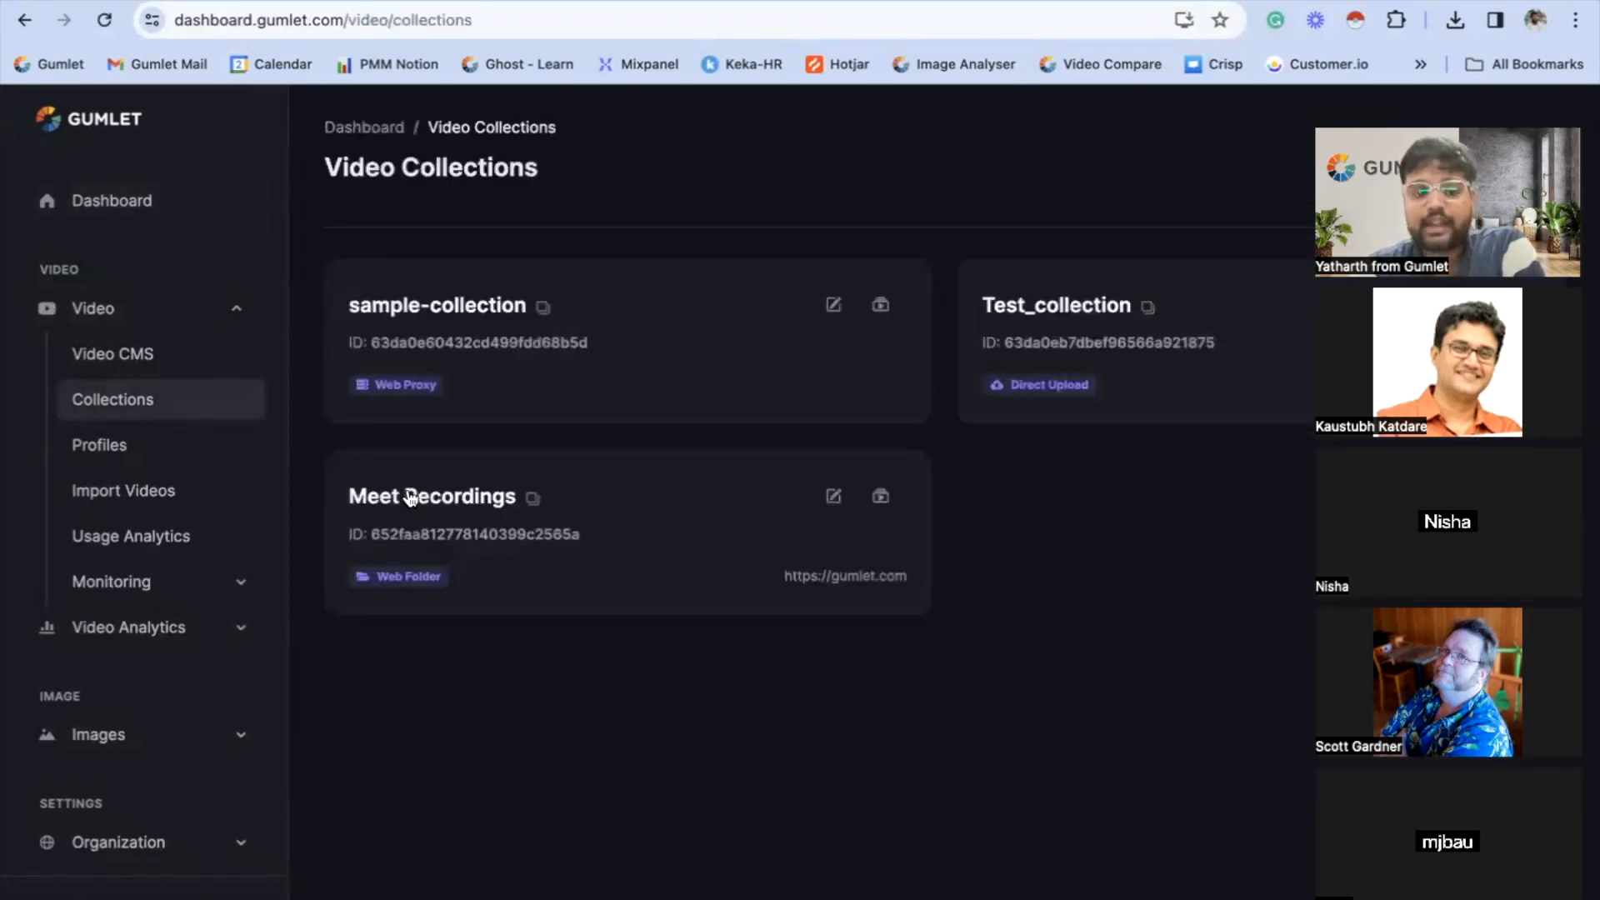
- Open the Meet Recordings collection and review its player, channel, video protection and action settings
{"action": "left_click", "coordinate": [489, 499]}
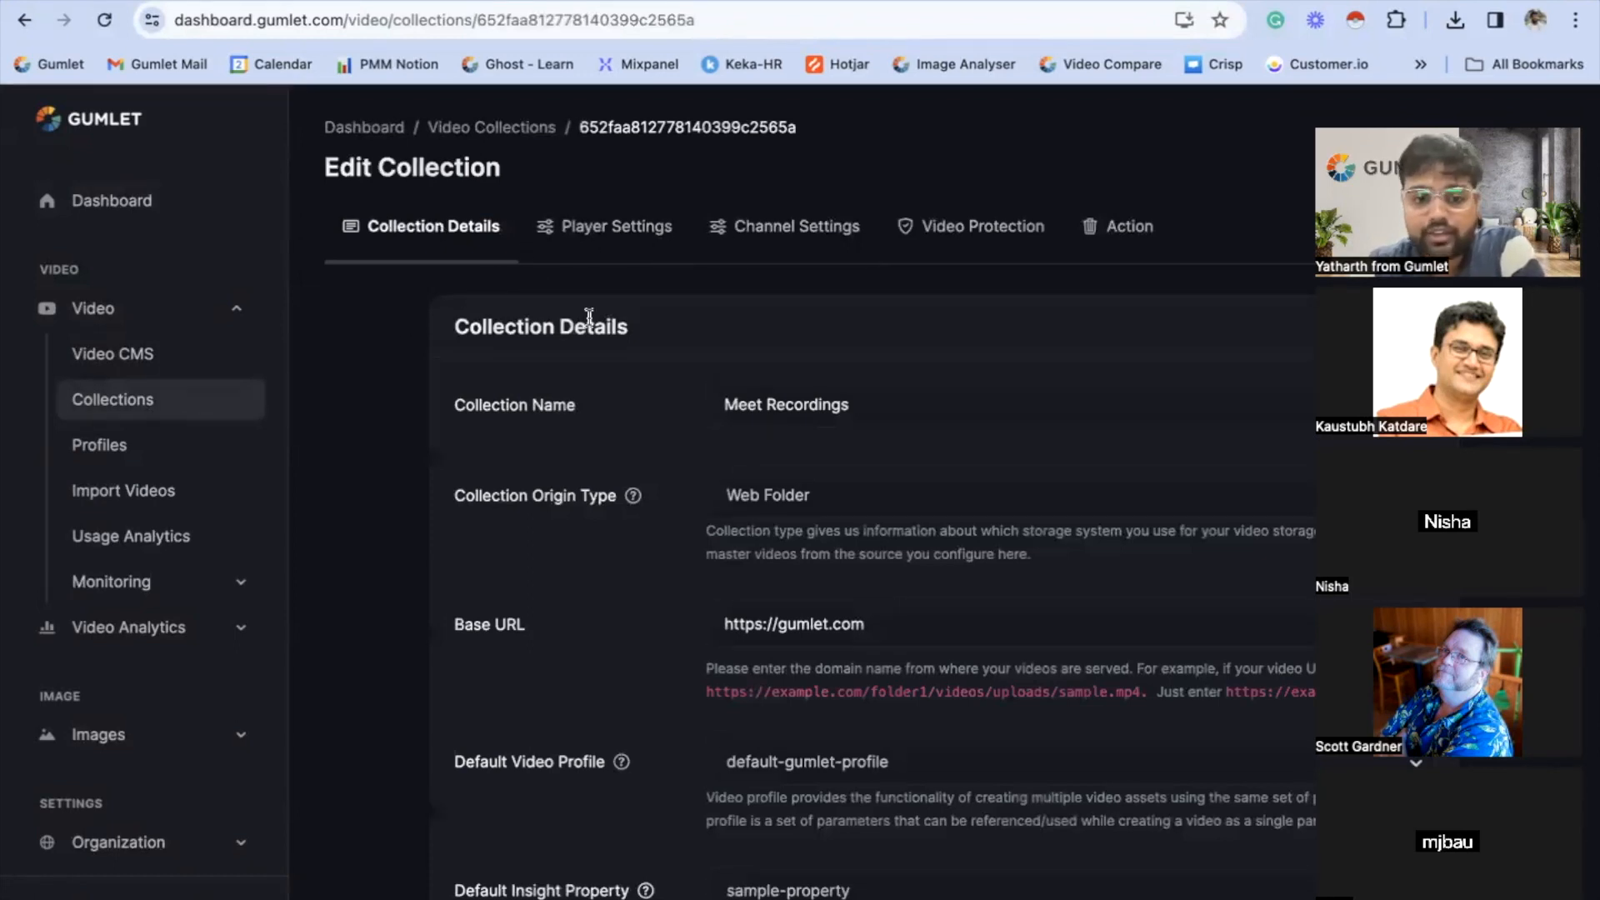
{"action": "left_click", "coordinate": [631, 230]}
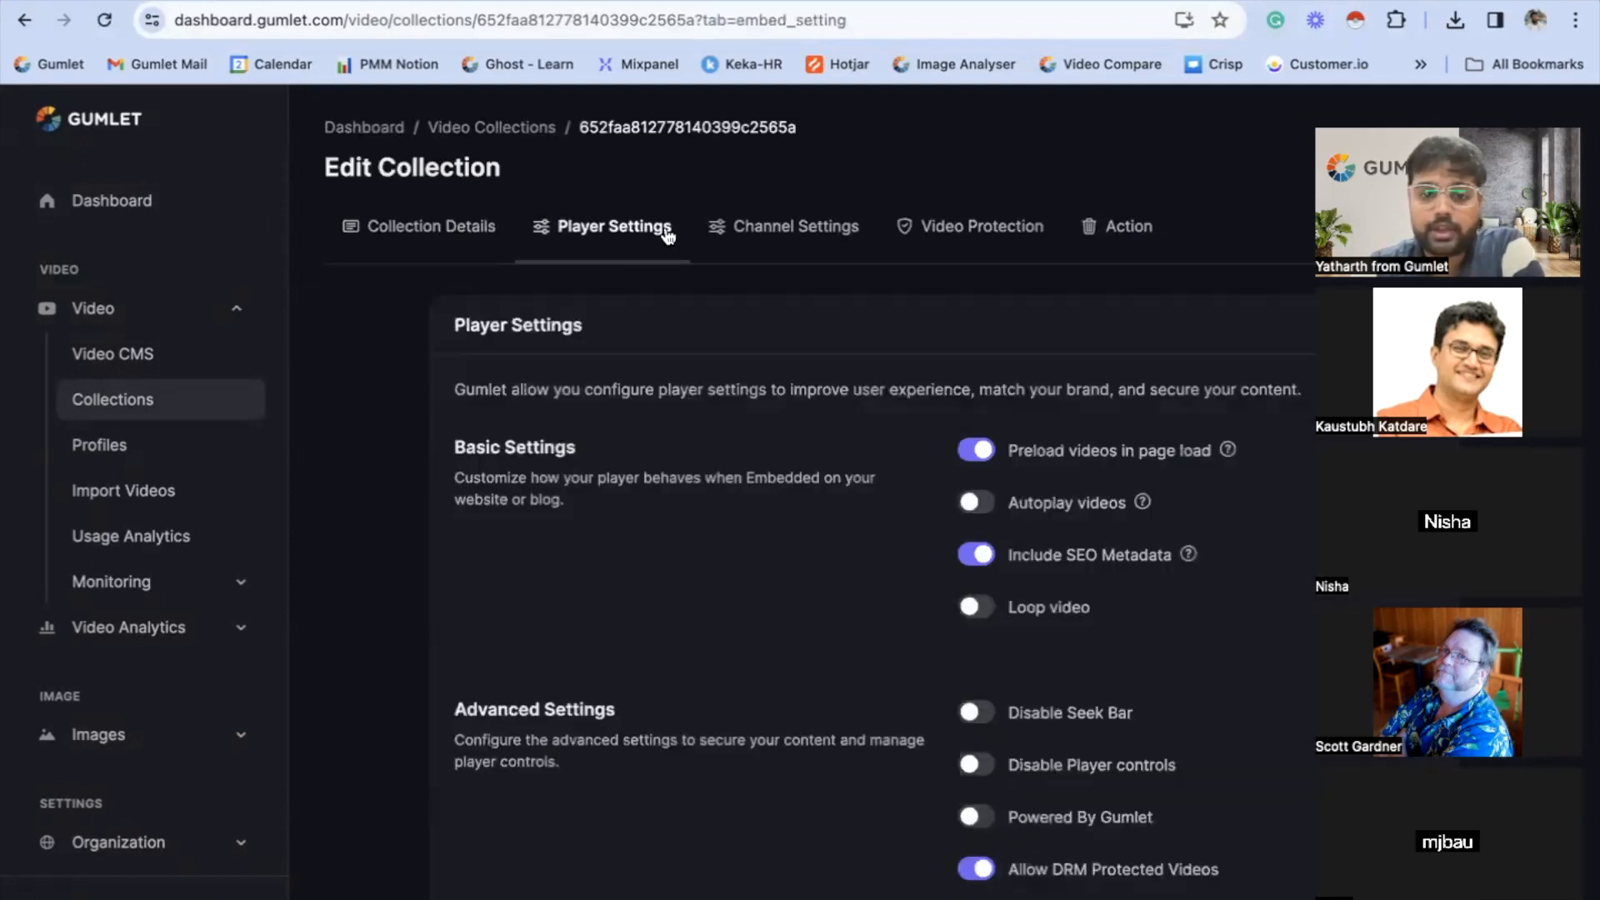
{"action": "left_click", "coordinate": [785, 231]}
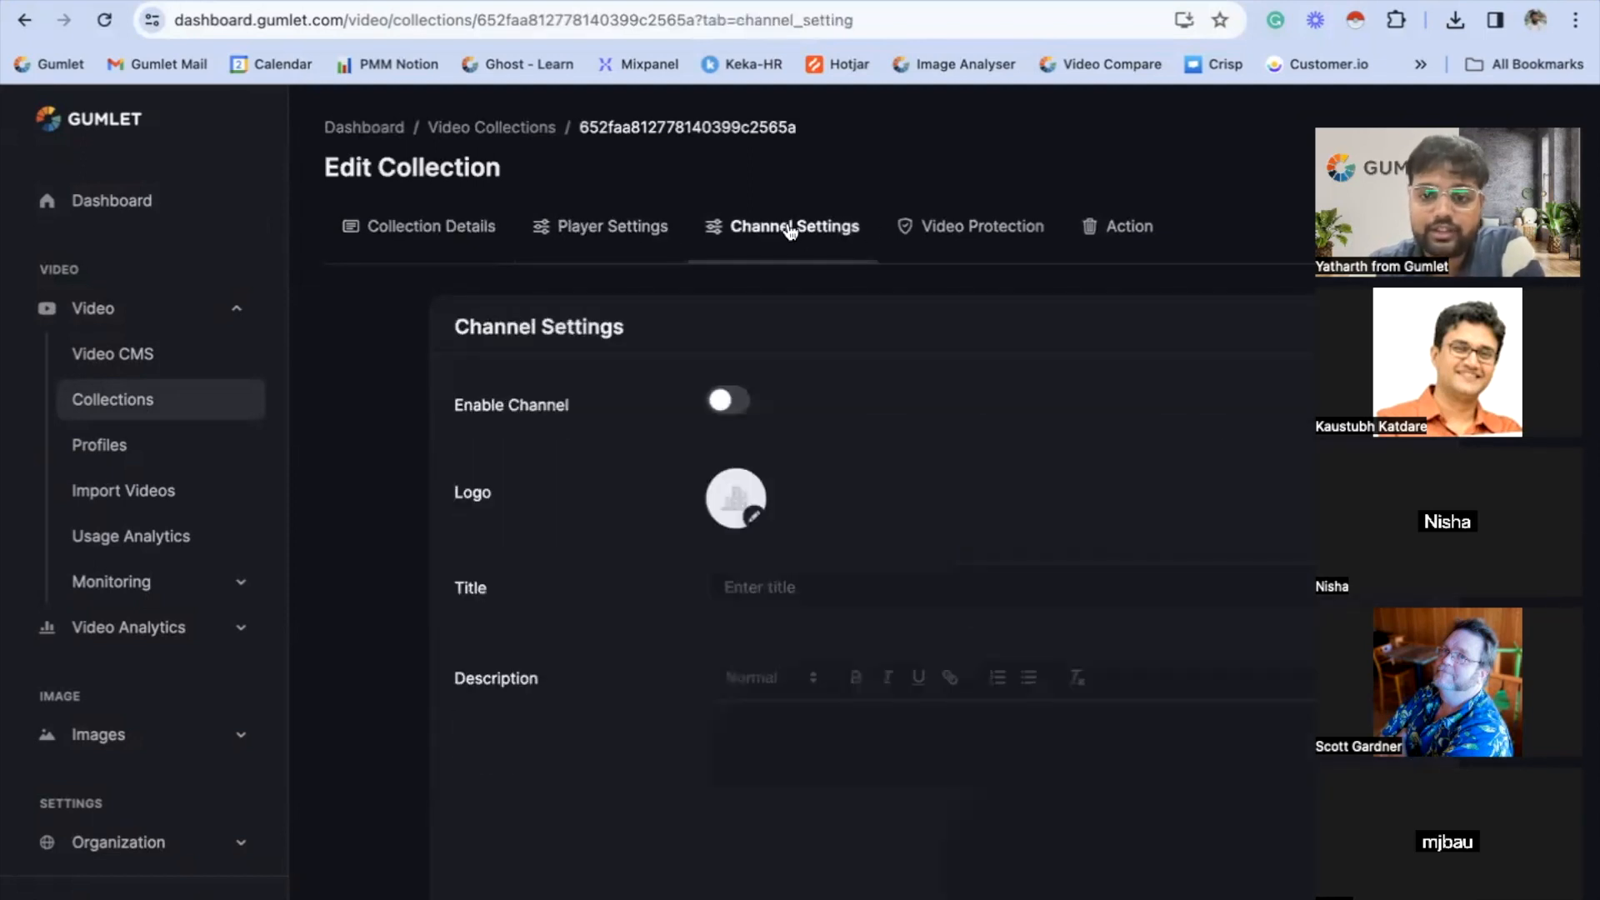
{"action": "left_click", "coordinate": [941, 241]}
{"action": "left_click", "coordinate": [1120, 237]}
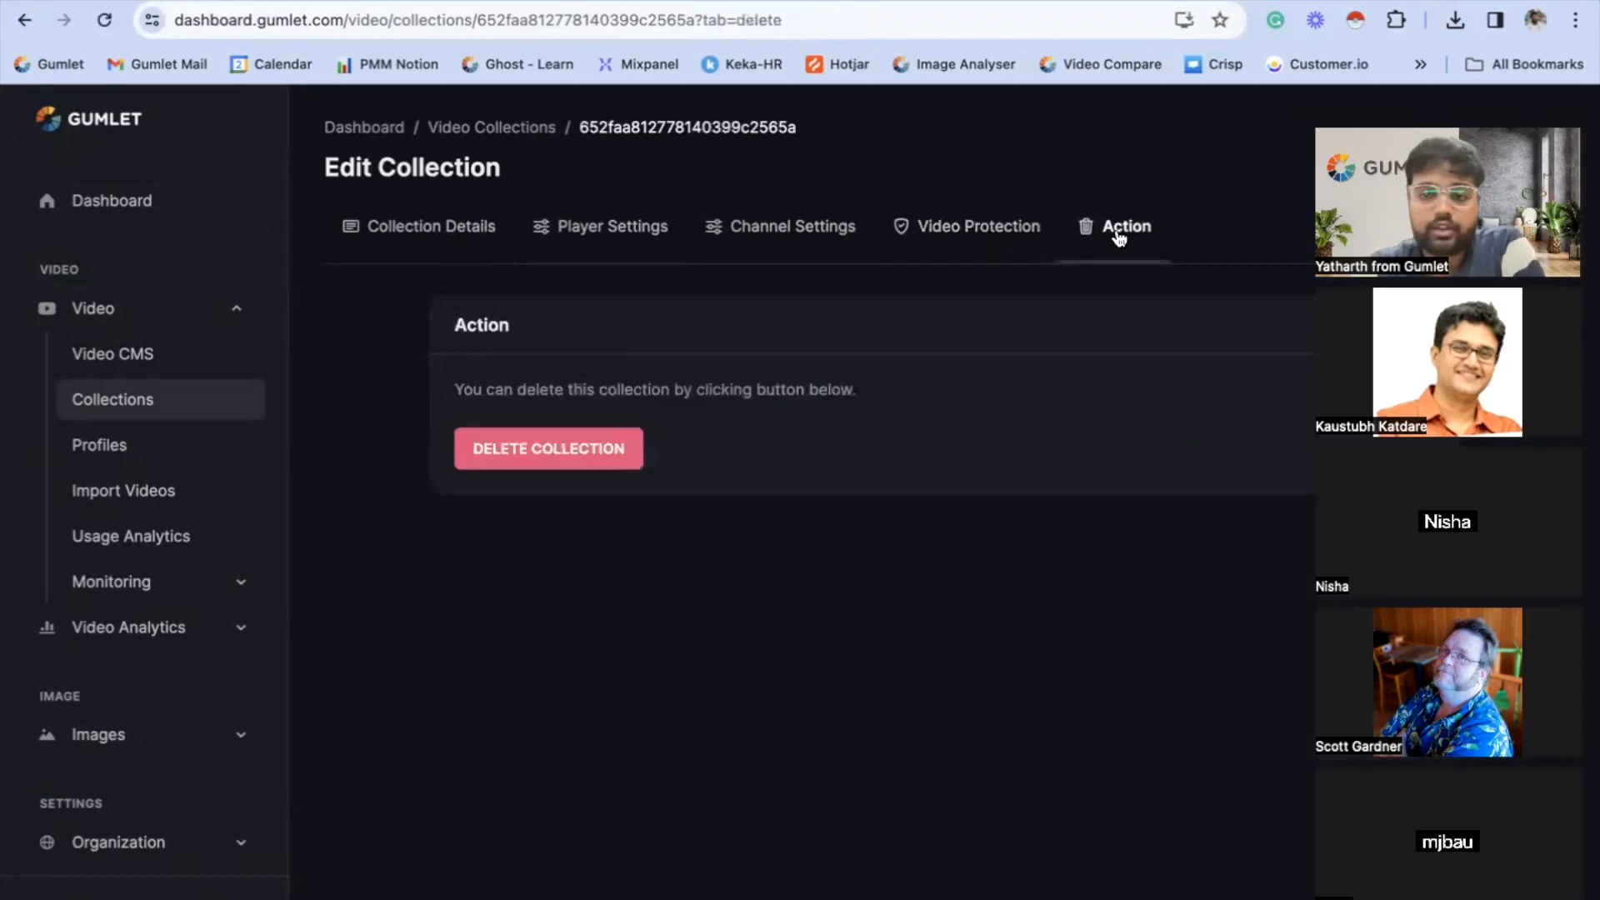
{"action": "left_click", "coordinate": [653, 230]}
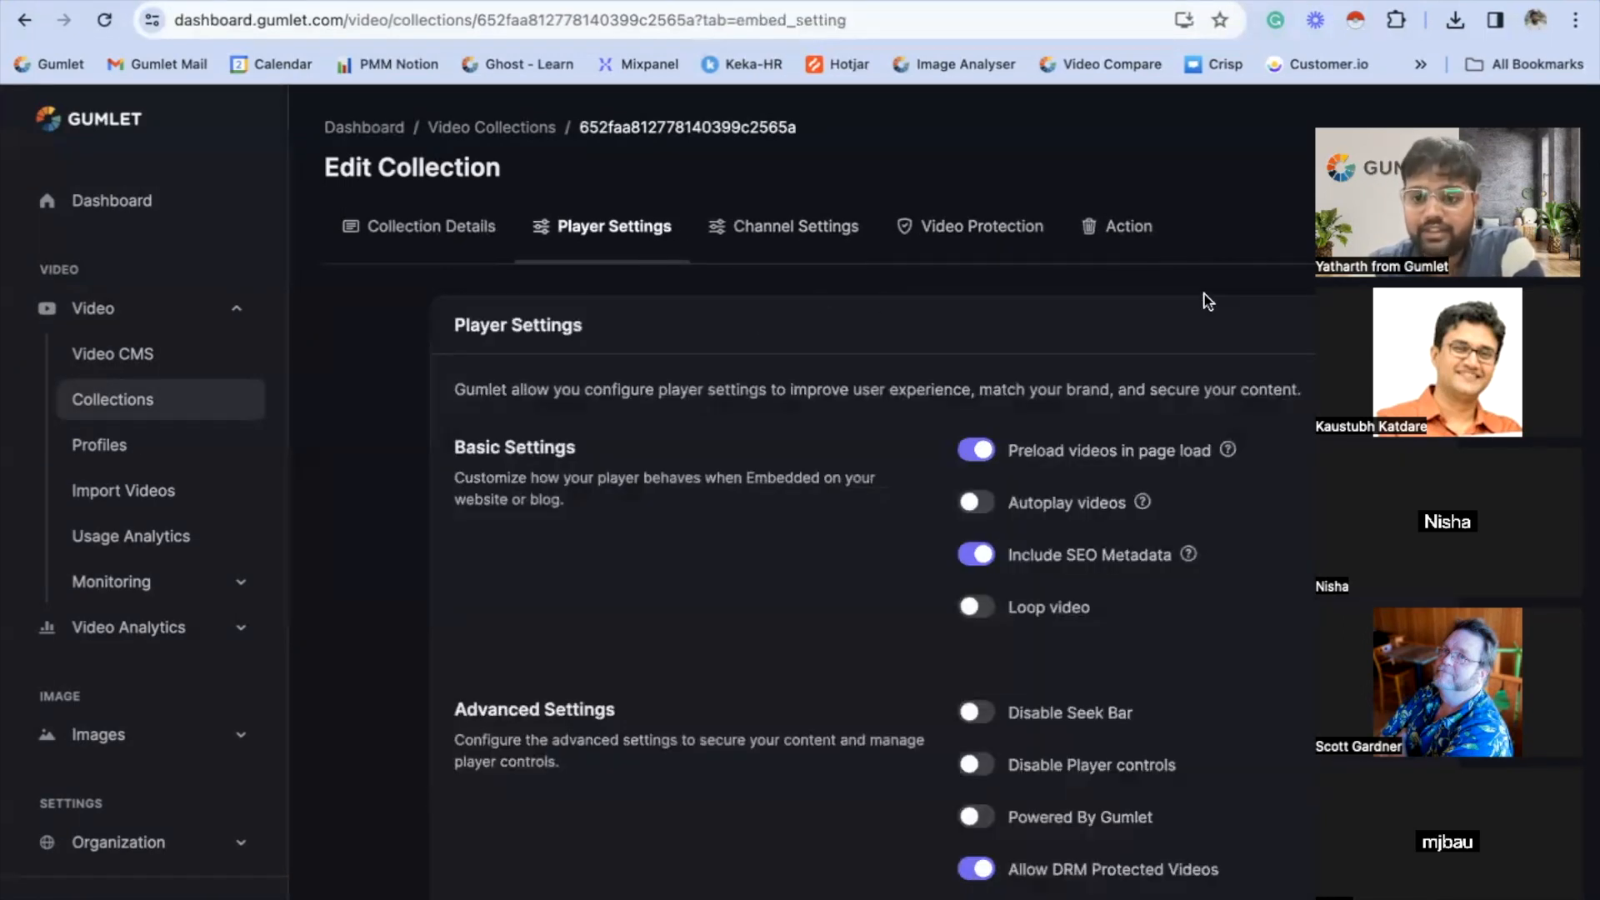
{"action": "scroll", "coordinate": [1083, 350], "scroll_direction": "down", "scroll_amount": 3}
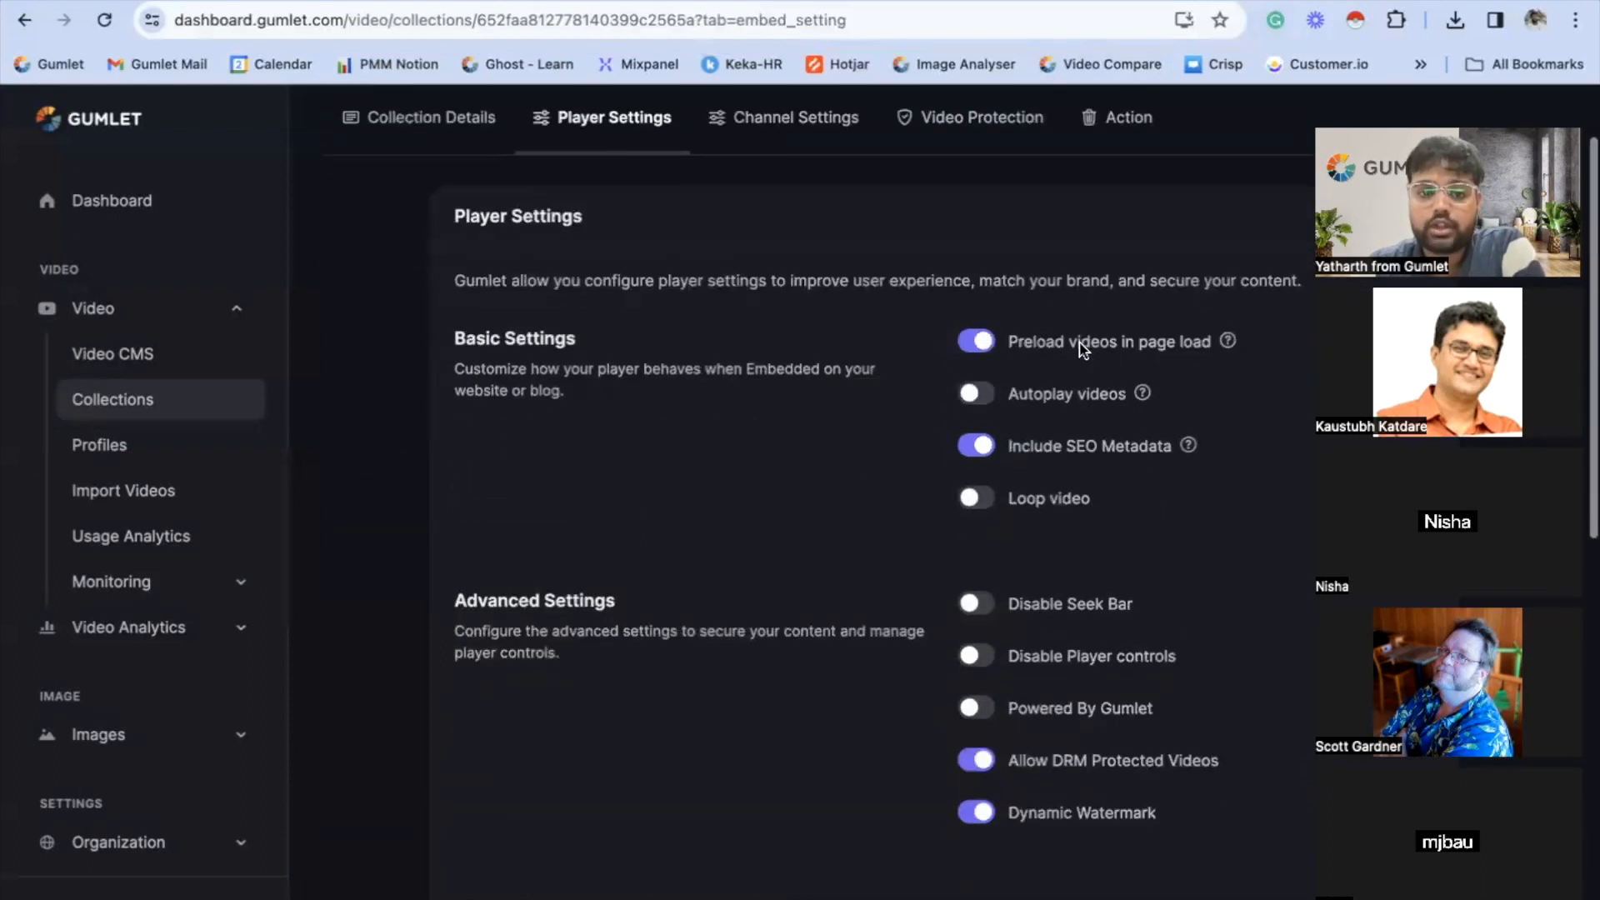
{"action": "scroll", "coordinate": [1083, 350], "scroll_direction": "up", "scroll_amount": 2}
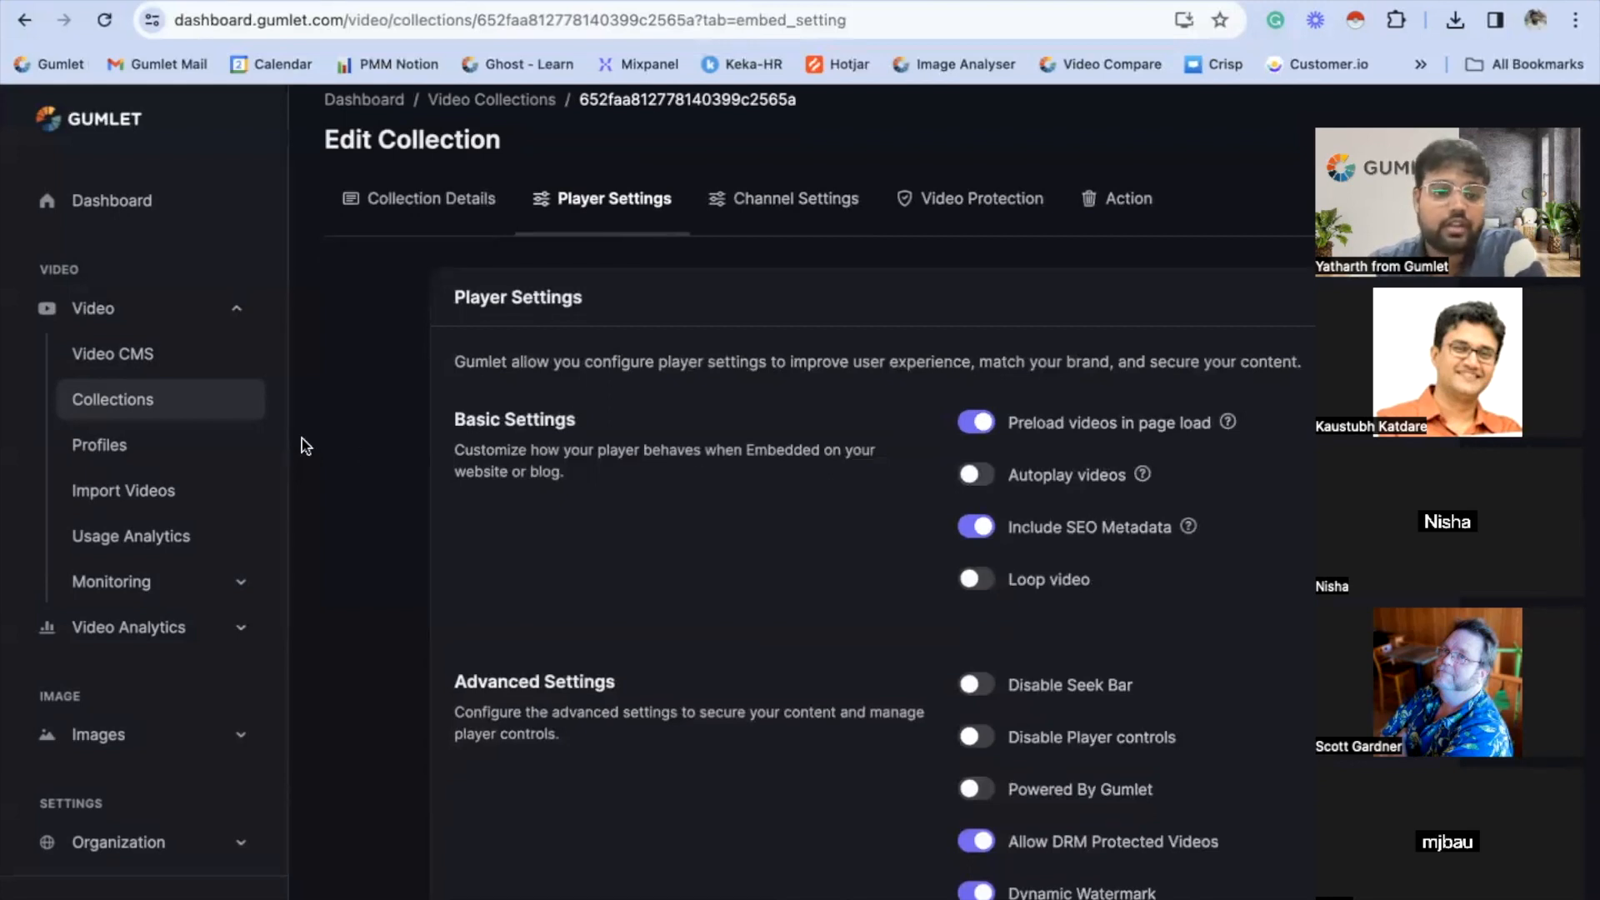
- Return to the collections list and look at the Meet Recordings player settings again
{"action": "left_click", "coordinate": [255, 403]}
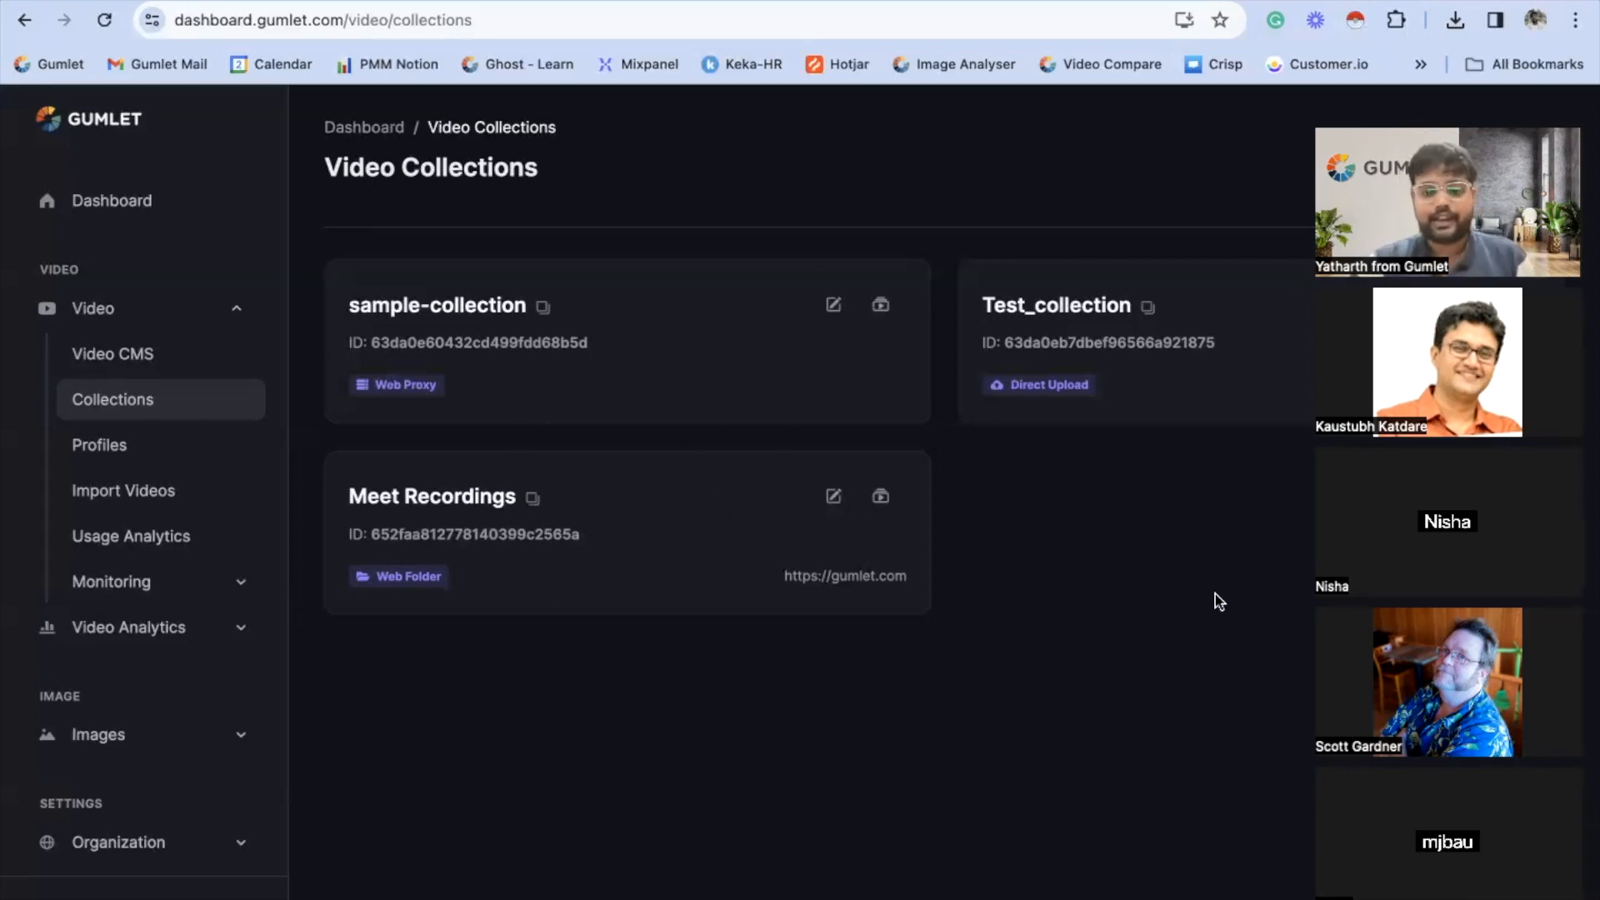
{"action": "left_click", "coordinate": [482, 496]}
{"action": "left_click", "coordinate": [643, 248]}
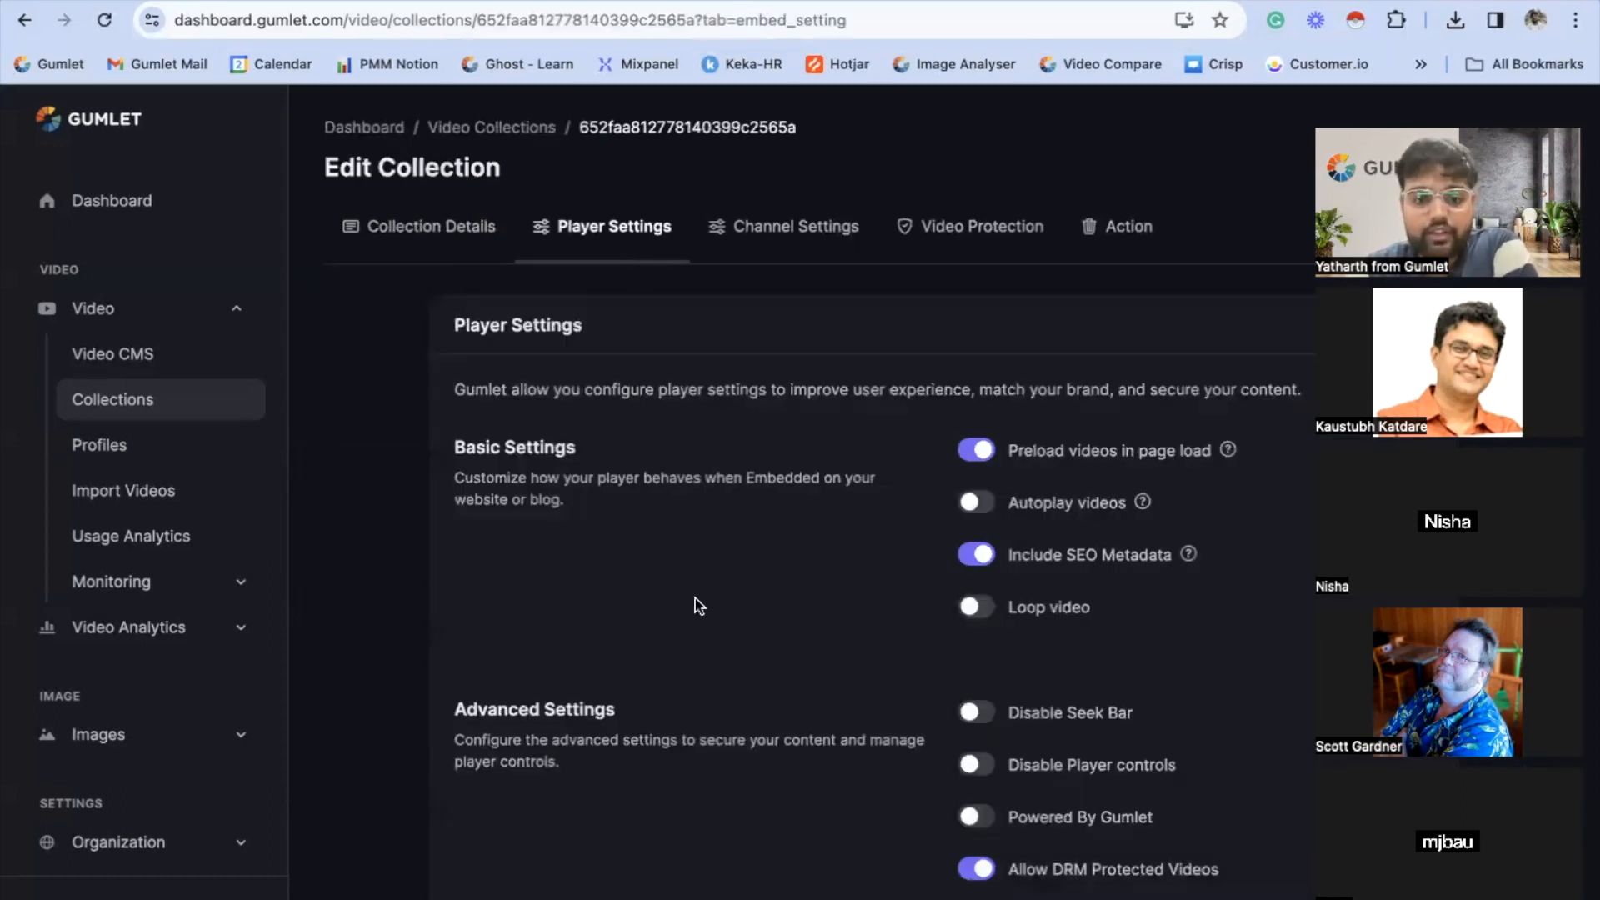
{"action": "scroll", "coordinate": [695, 599], "scroll_direction": "down", "scroll_amount": 3}
{"action": "scroll", "coordinate": [695, 598], "scroll_direction": "up", "scroll_amount": 3}
- Browse the Test_collection and Meet Recordings videos in the Video CMS, finishing with Test_collection selected
{"action": "left_click", "coordinate": [171, 355]}
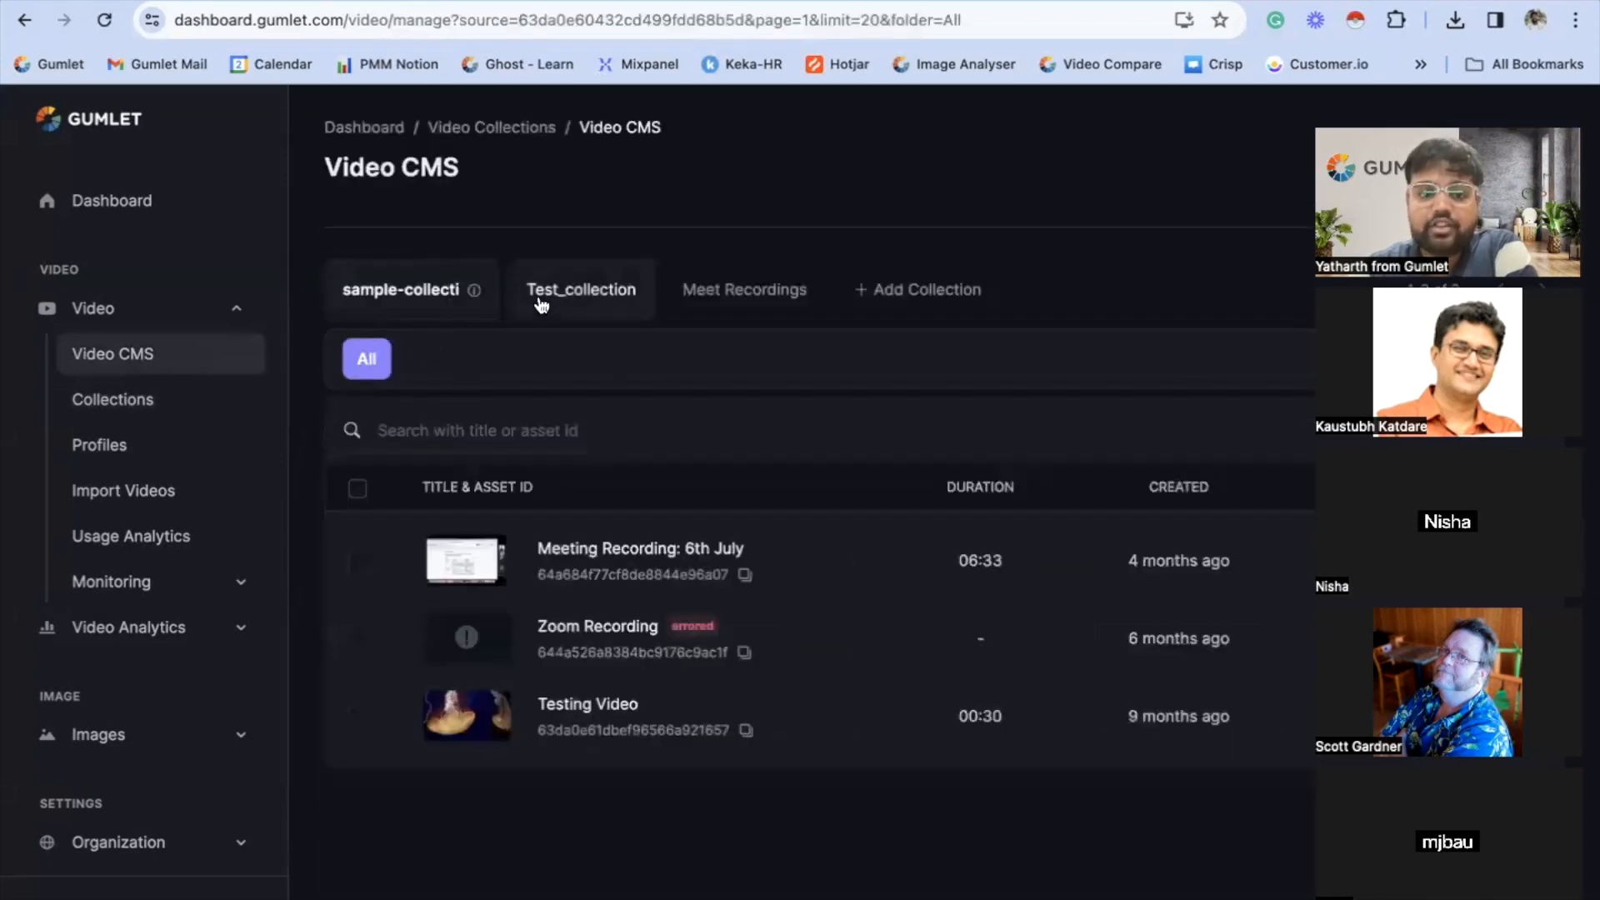
{"action": "left_click", "coordinate": [542, 305]}
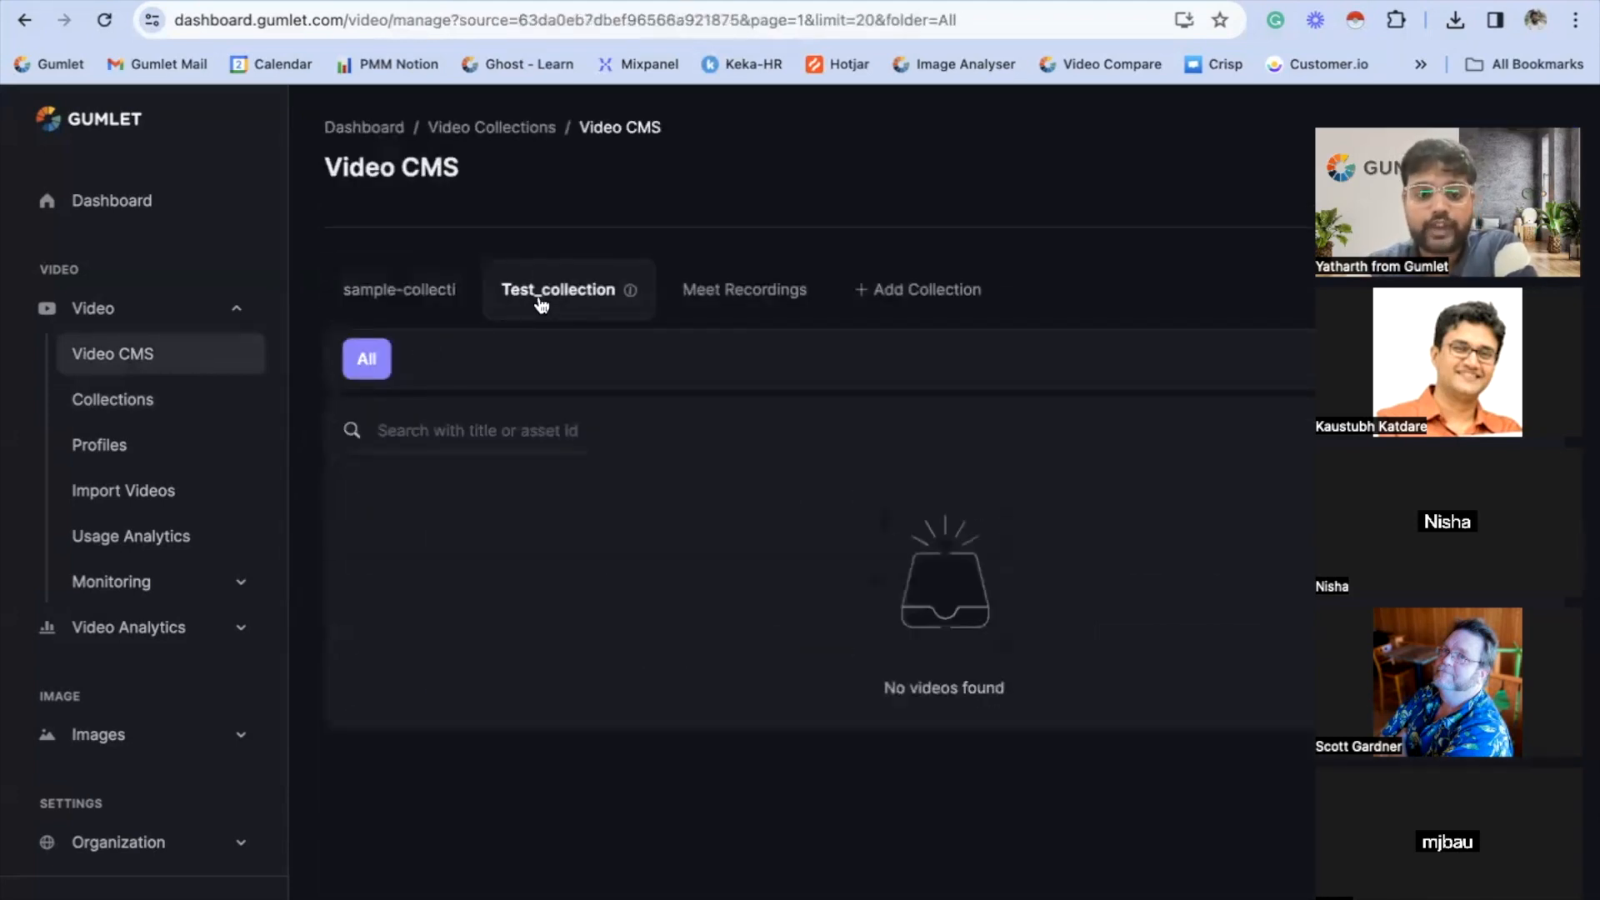
{"action": "left_click", "coordinate": [706, 300]}
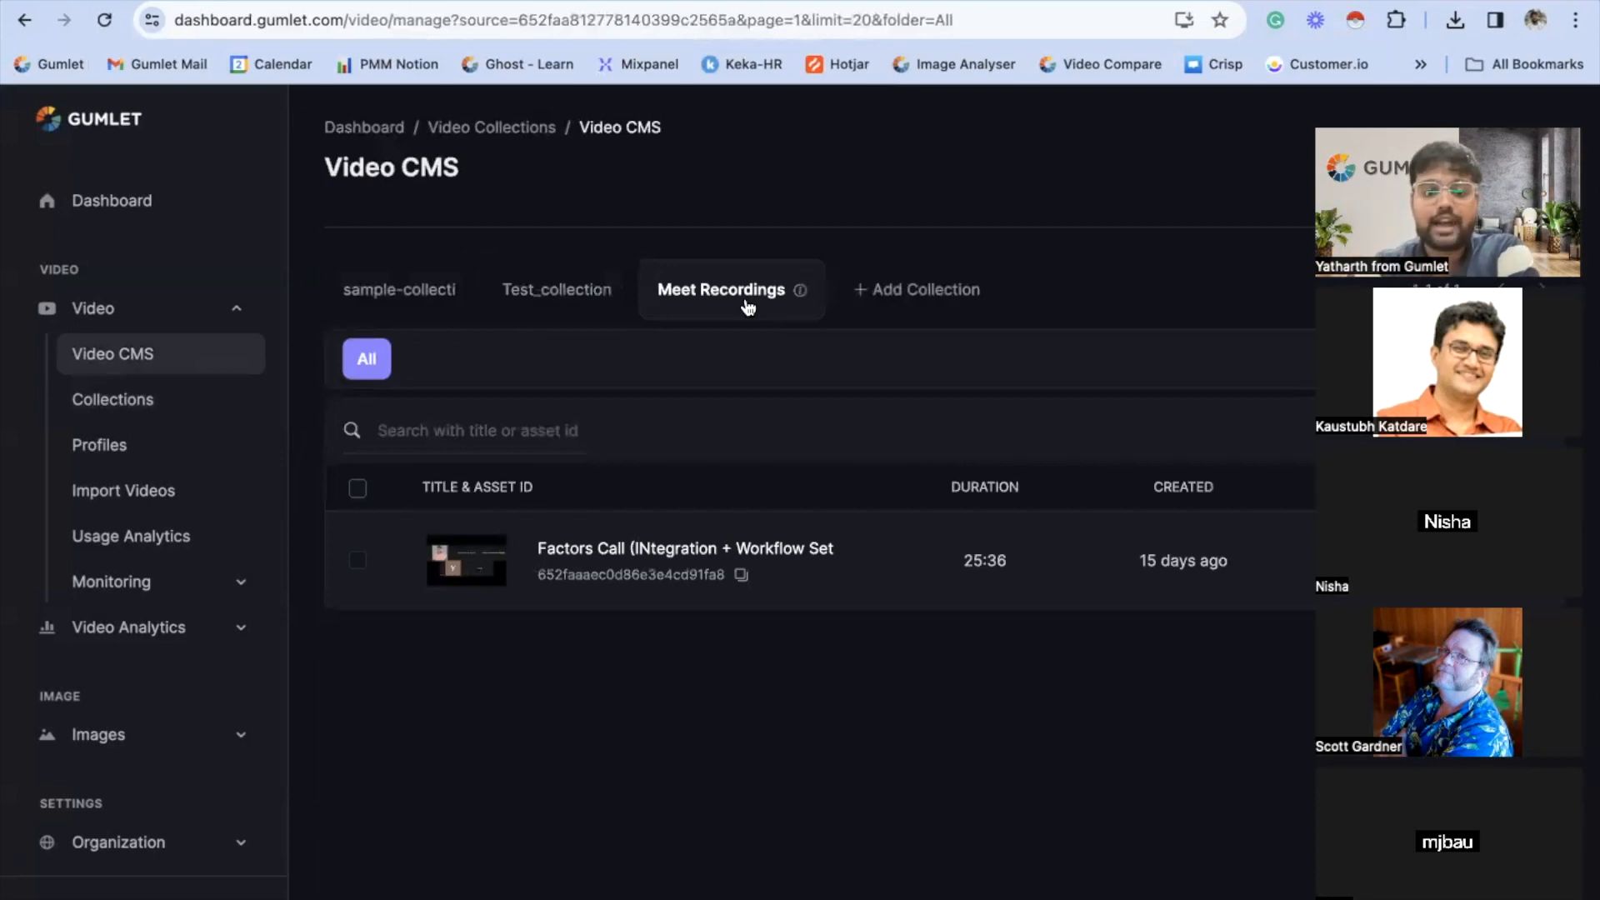
{"action": "left_click", "coordinate": [575, 292]}
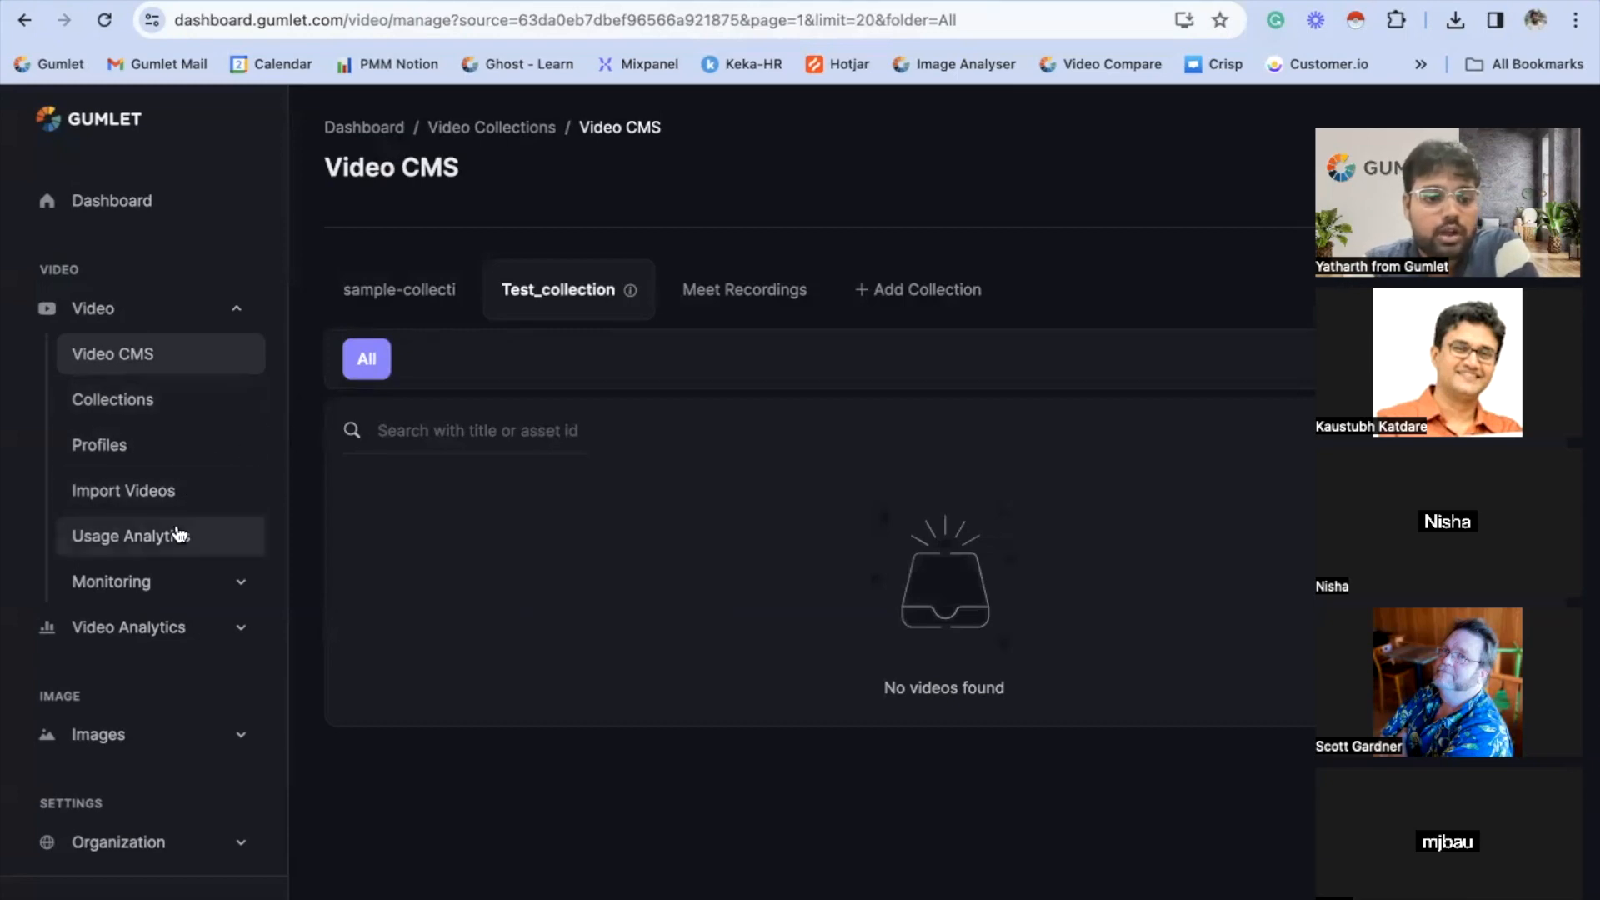
{"action": "left_click", "coordinate": [172, 413]}
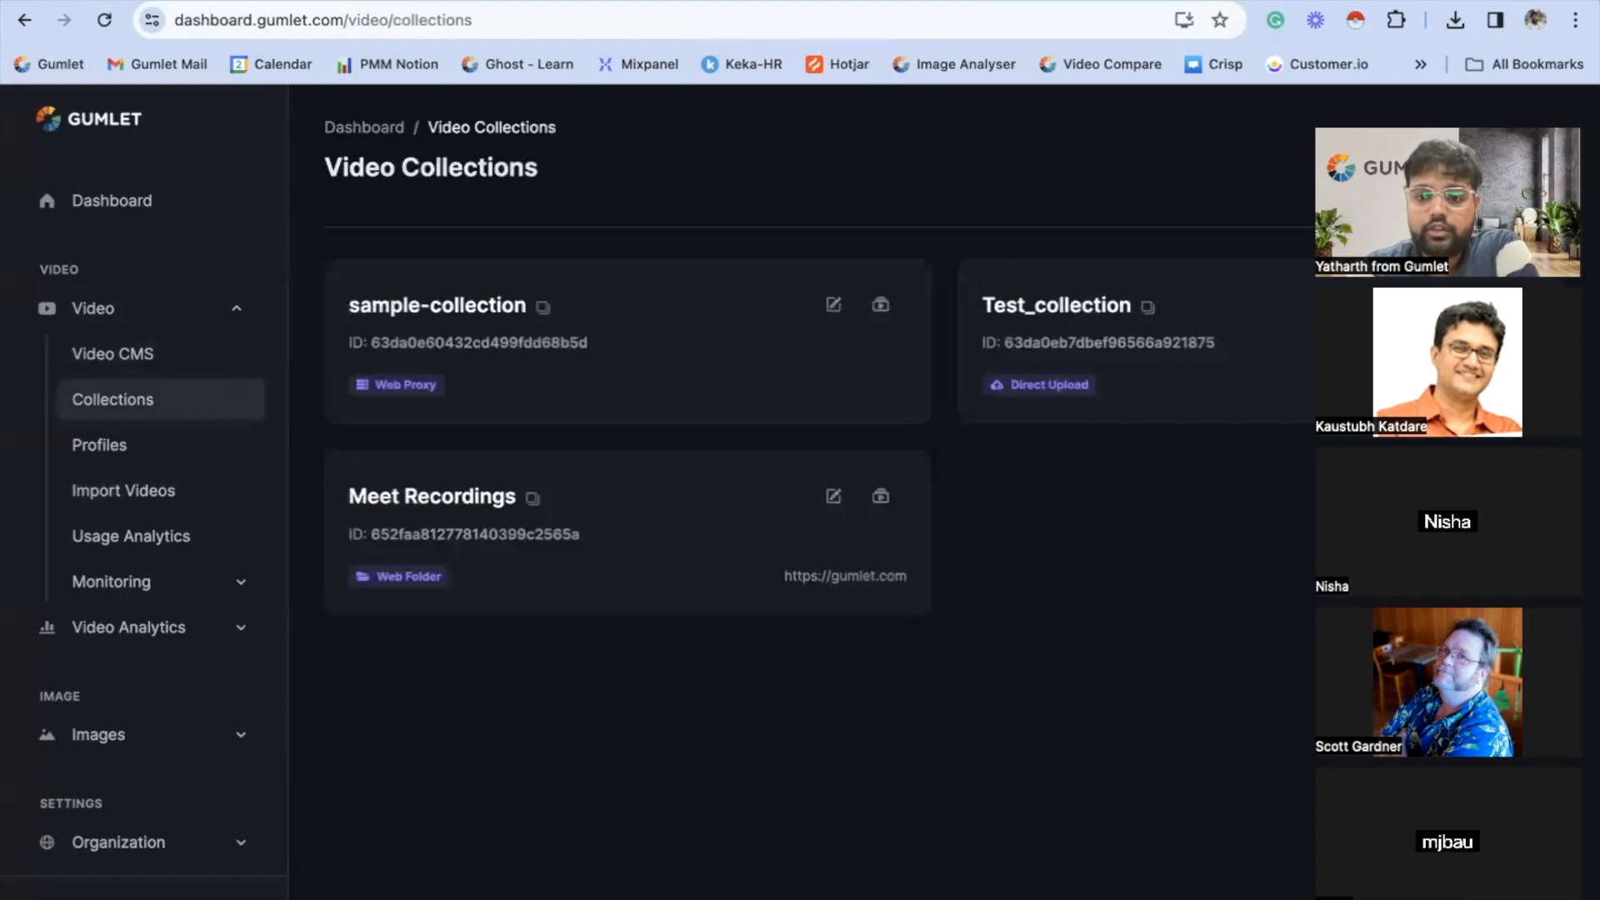
{"action": "left_click", "coordinate": [153, 356]}
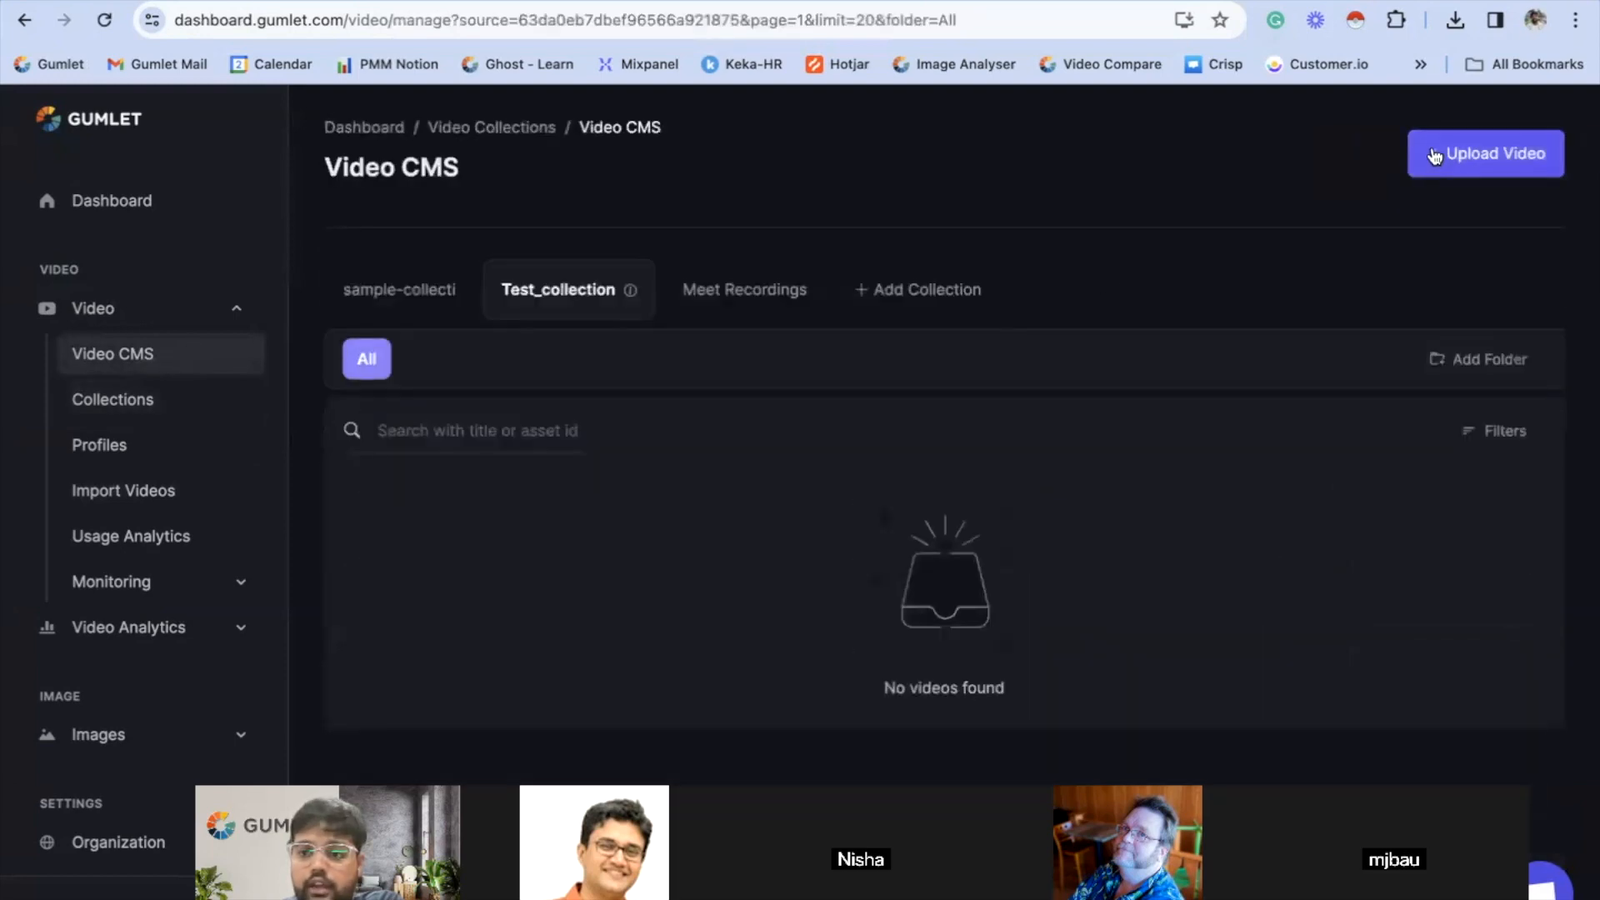
- Start adding a video to Test_collection with default-gumlet-profile, shrinking the browser window to expose the desktop files
{"action": "left_click", "coordinate": [1434, 157]}
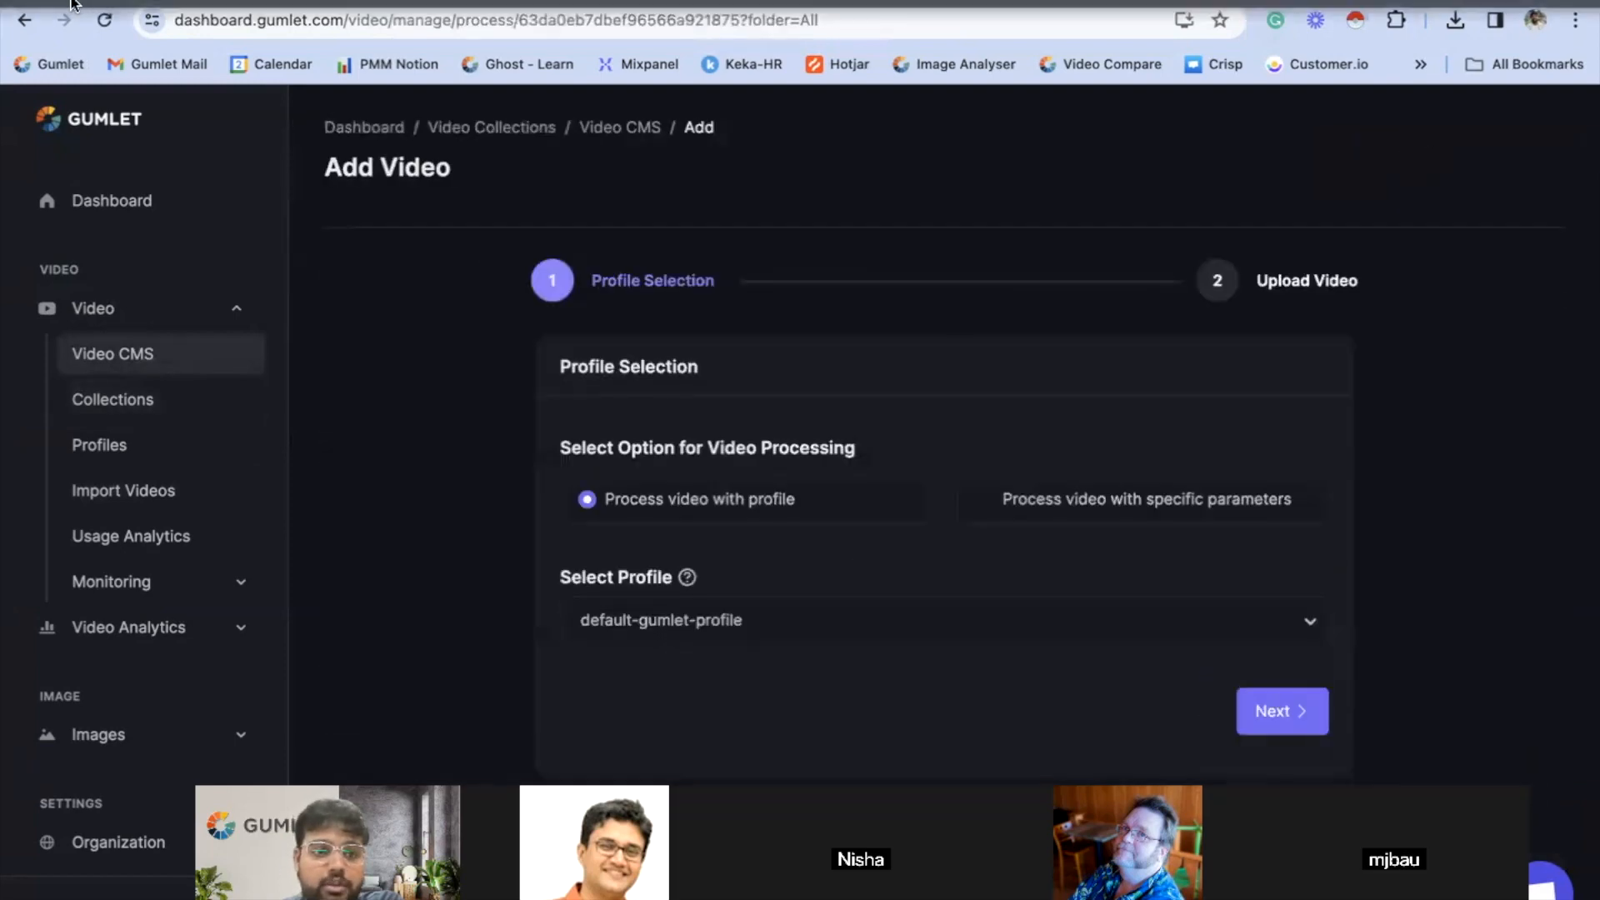
{"action": "left_click", "coordinate": [73, 5]}
{"action": "left_click_drag", "start_coordinate": [1398, 65], "coordinate": [1189, 30]}
{"action": "left_click", "coordinate": [1395, 591]}
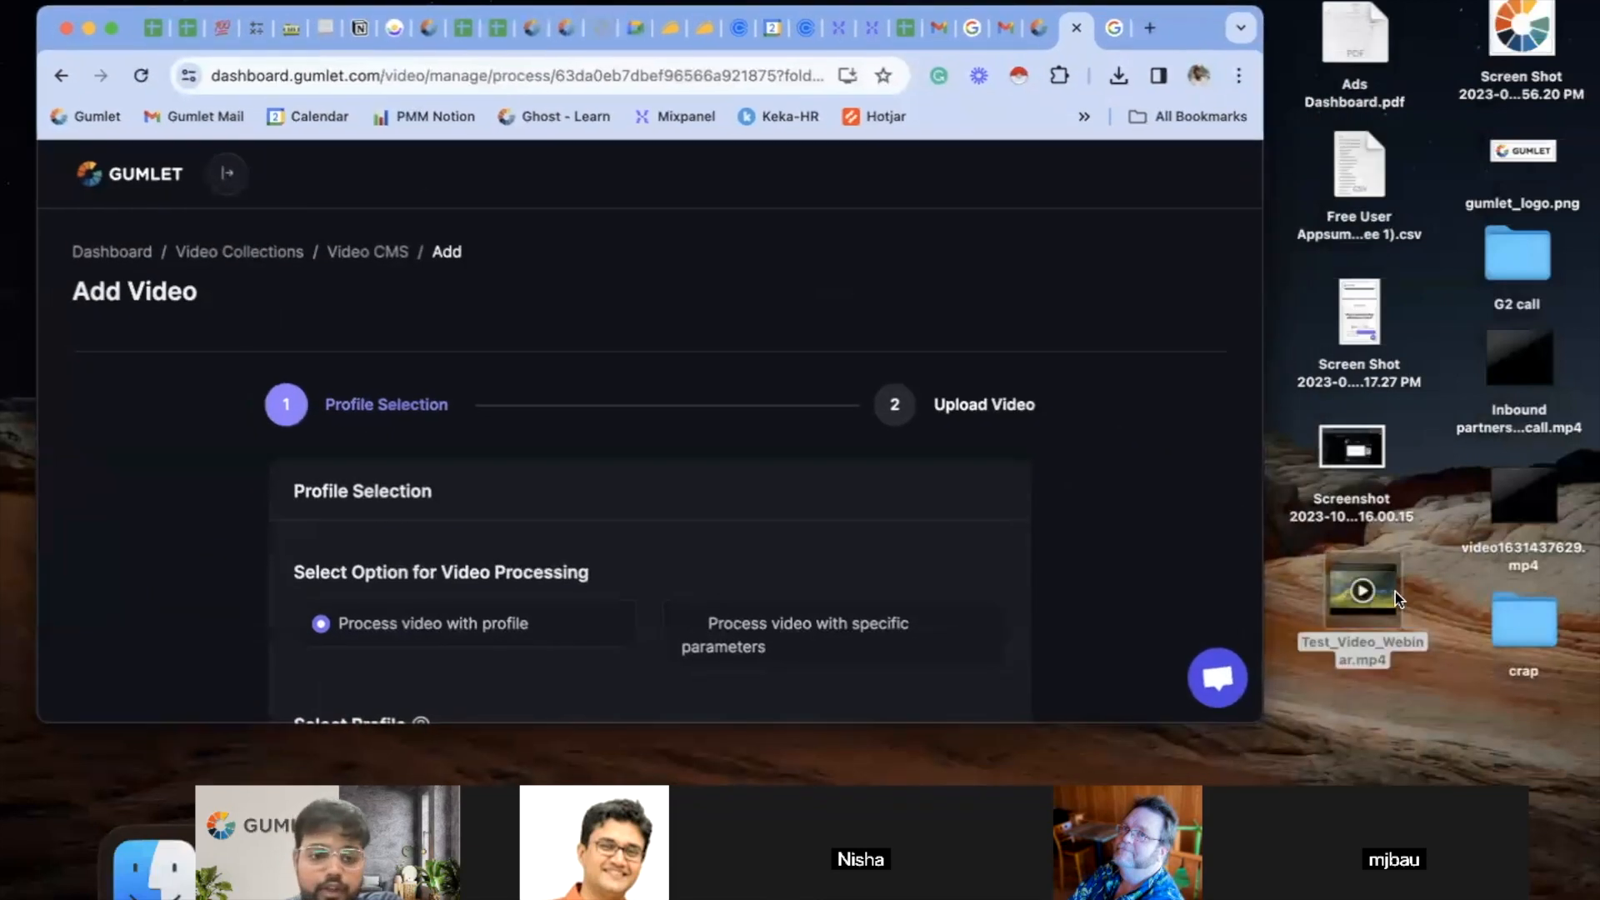
{"action": "scroll", "coordinate": [995, 539], "scroll_direction": "down", "scroll_amount": 5}
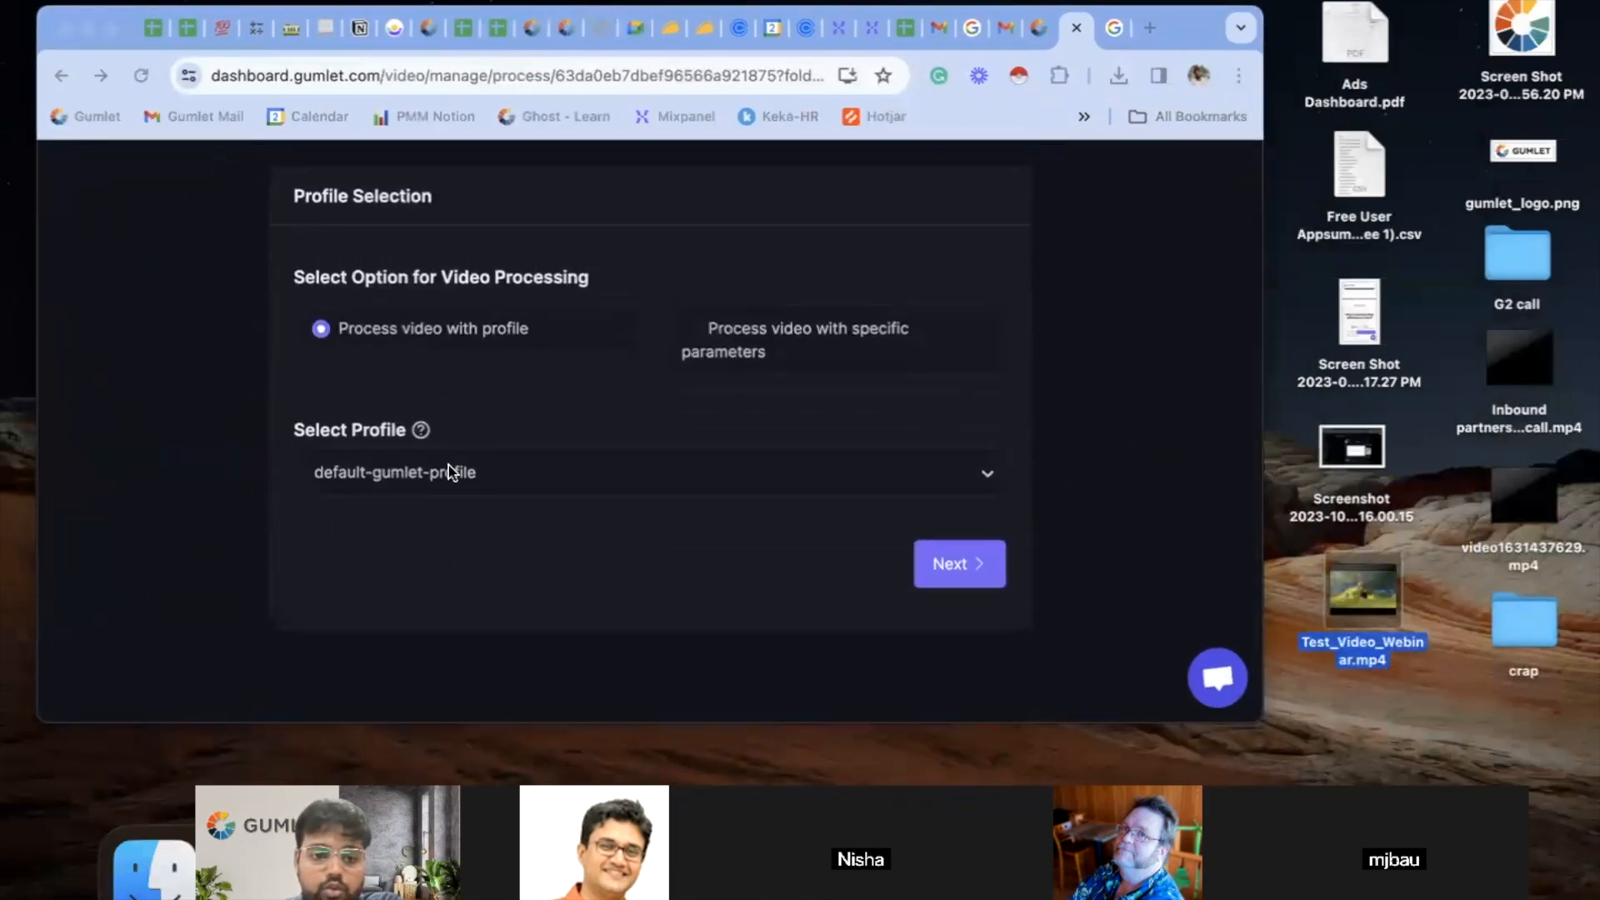
{"action": "left_click", "coordinate": [980, 514]}
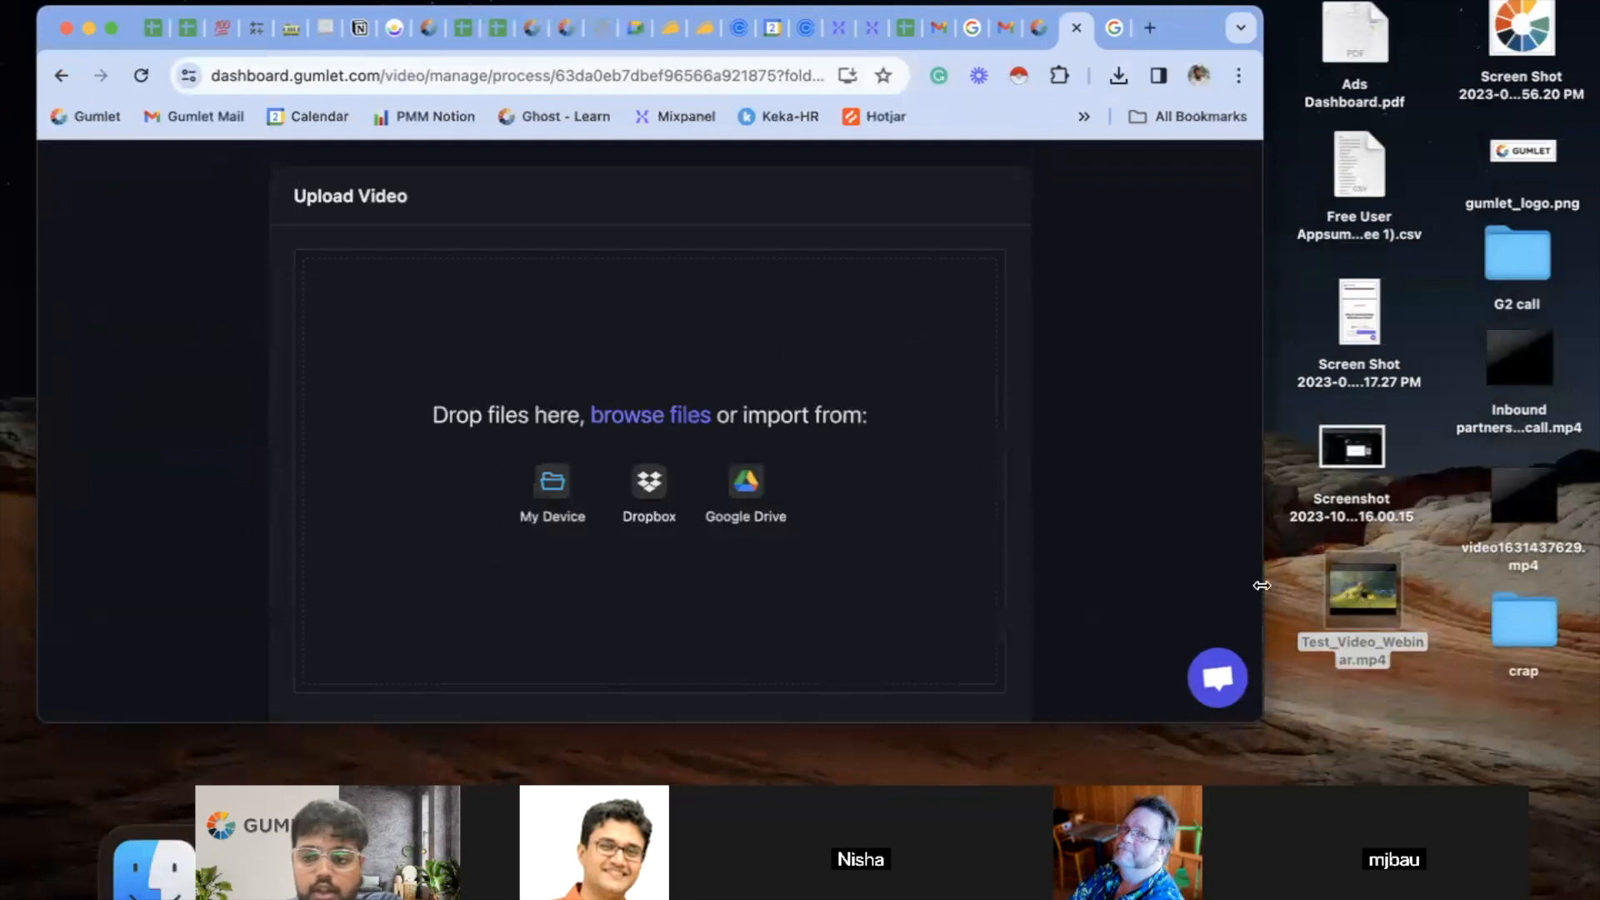
- Add Test_Video_Webinar.mp4 from the desktop, restore the full-screen browser and upload the file
{"action": "left_click_drag", "start_coordinate": [1357, 592], "coordinate": [688, 377]}
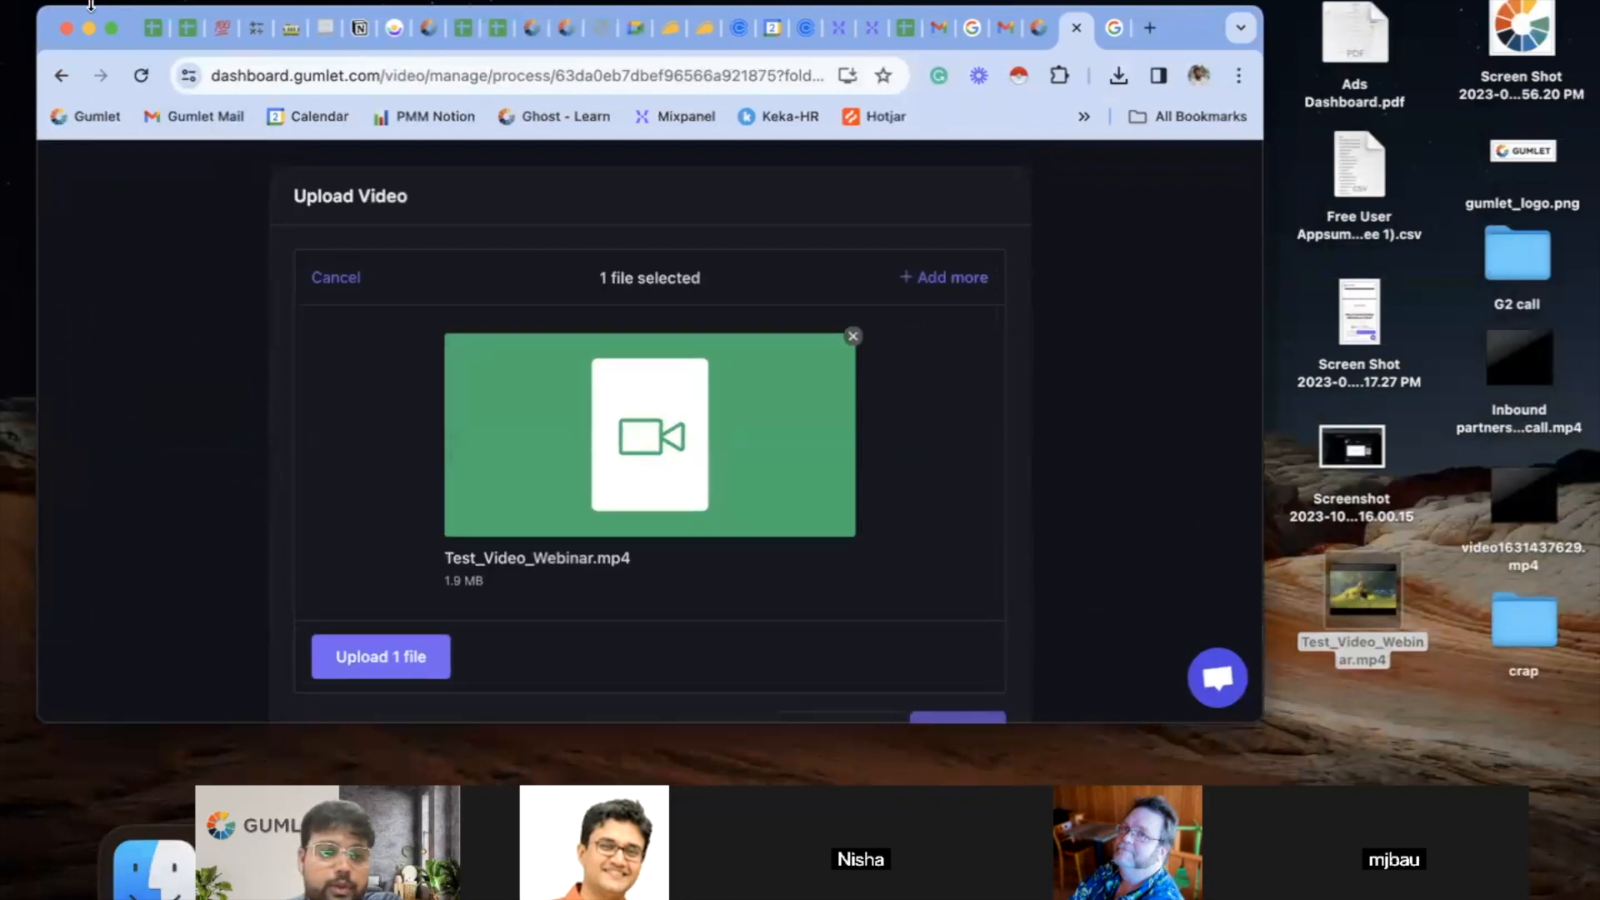
{"action": "left_click", "coordinate": [111, 28]}
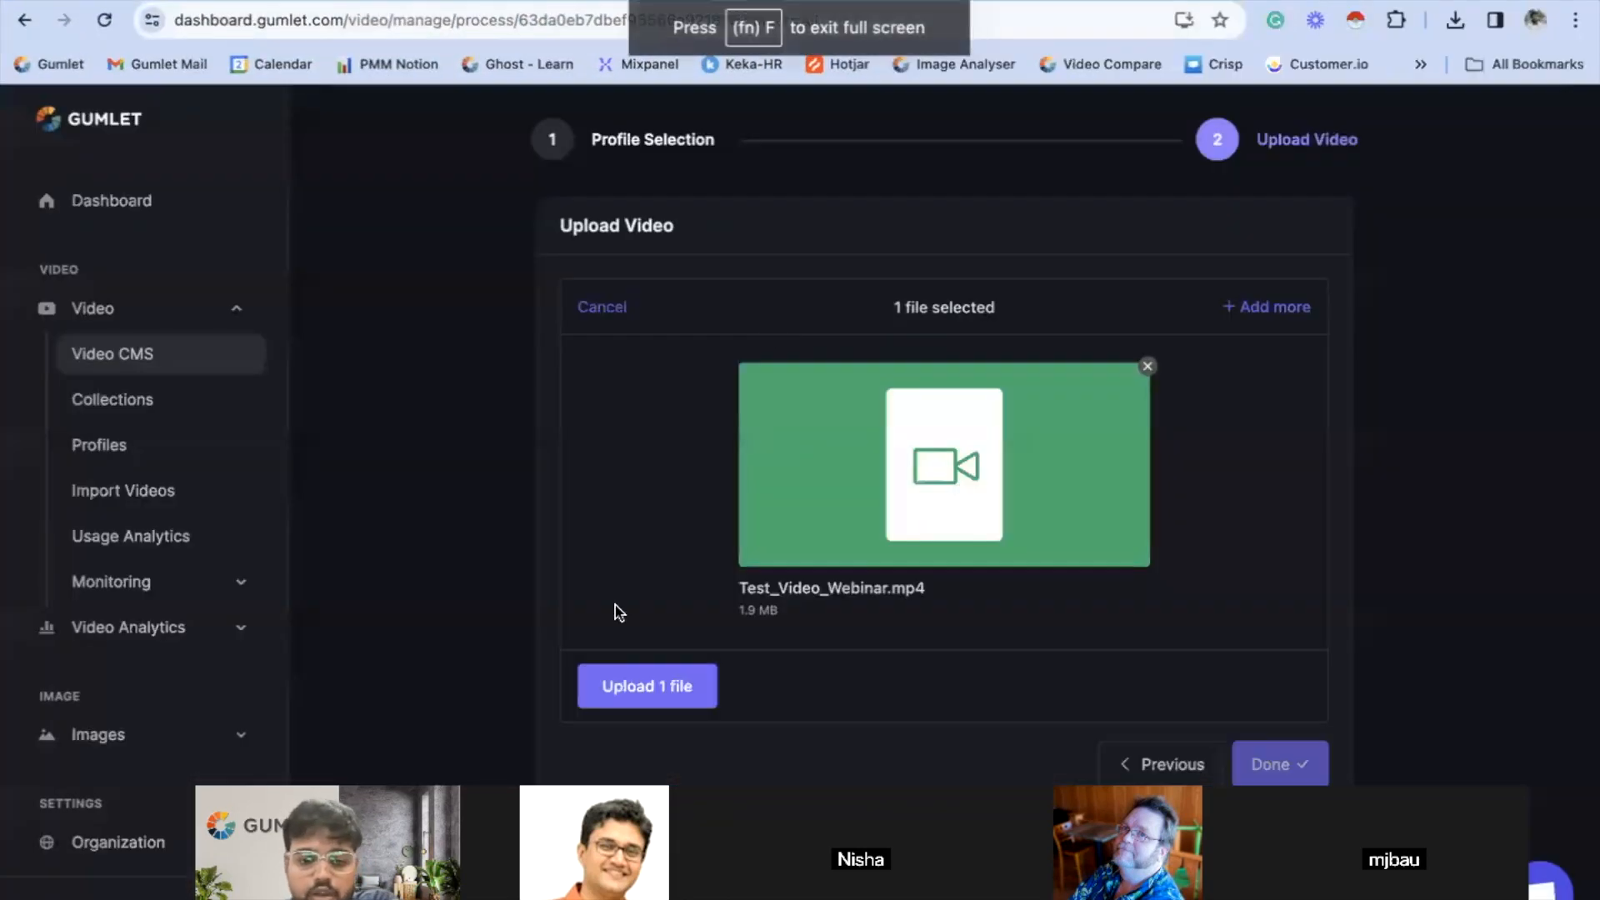
{"action": "left_click", "coordinate": [642, 686]}
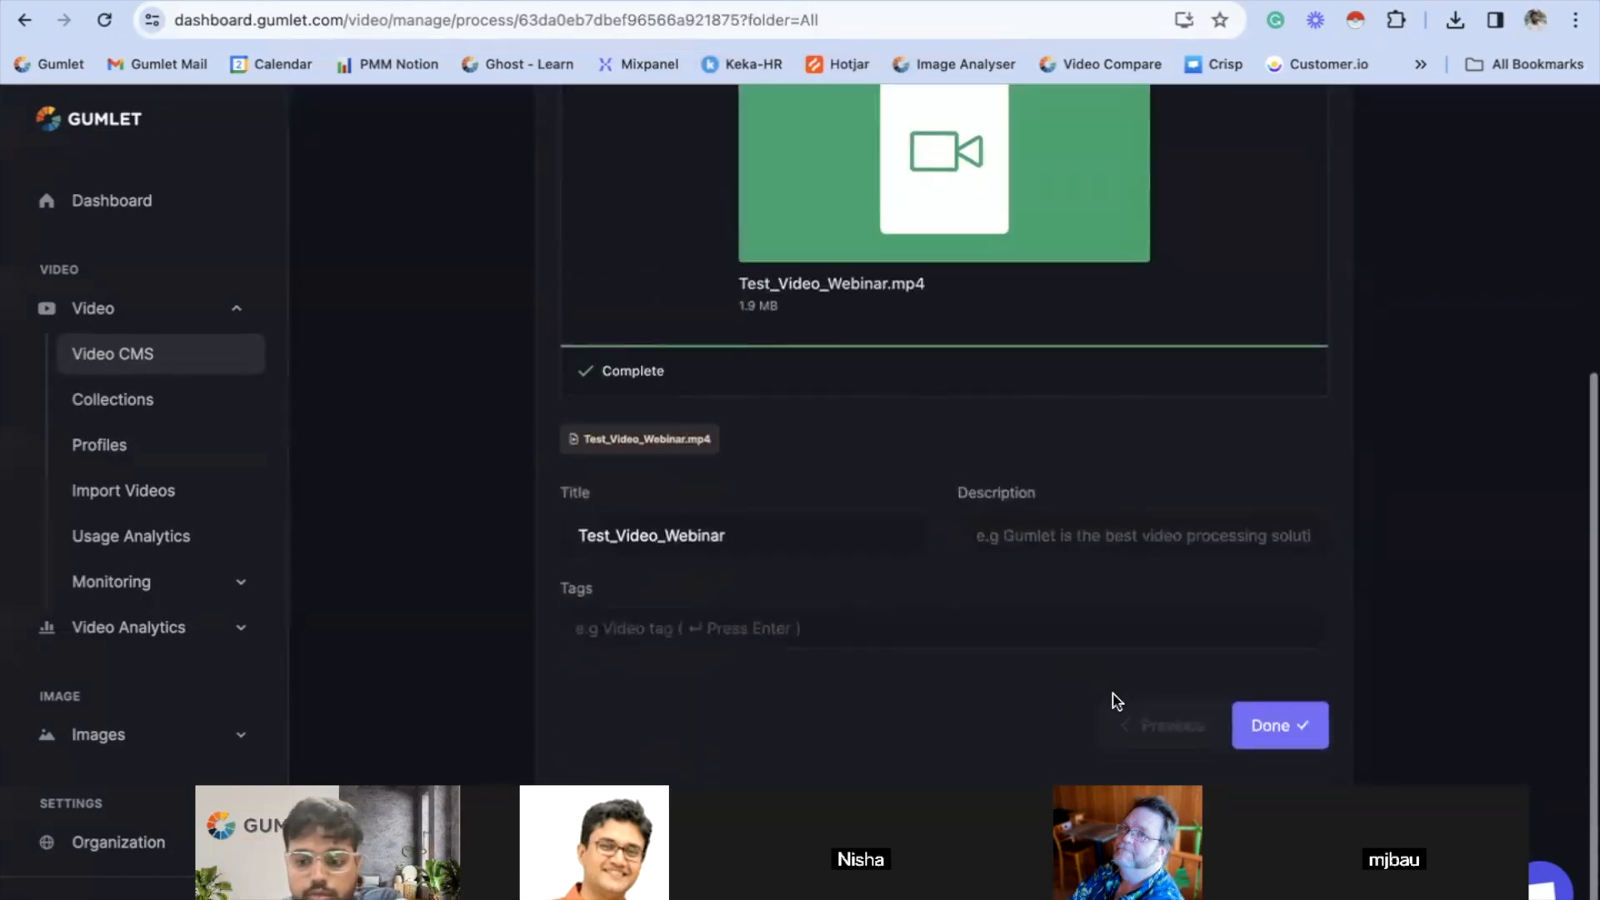
- Save the uploaded video with the title "Test Video" and open its details page
{"action": "double_click", "coordinate": [836, 560]}
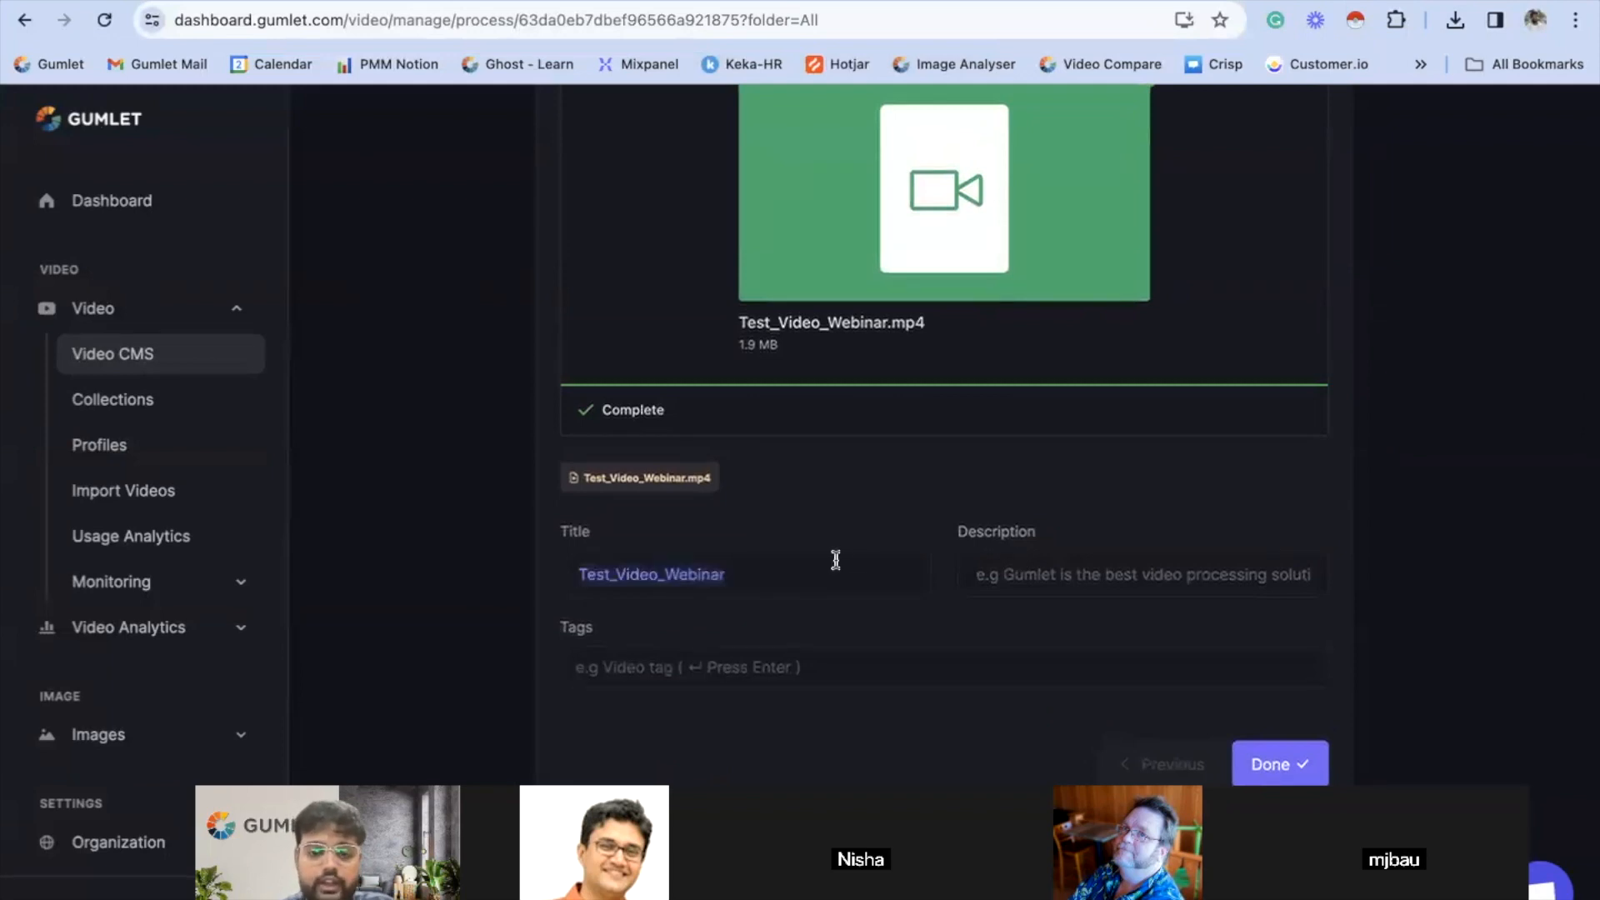
{"action": "type", "text": "Test"}
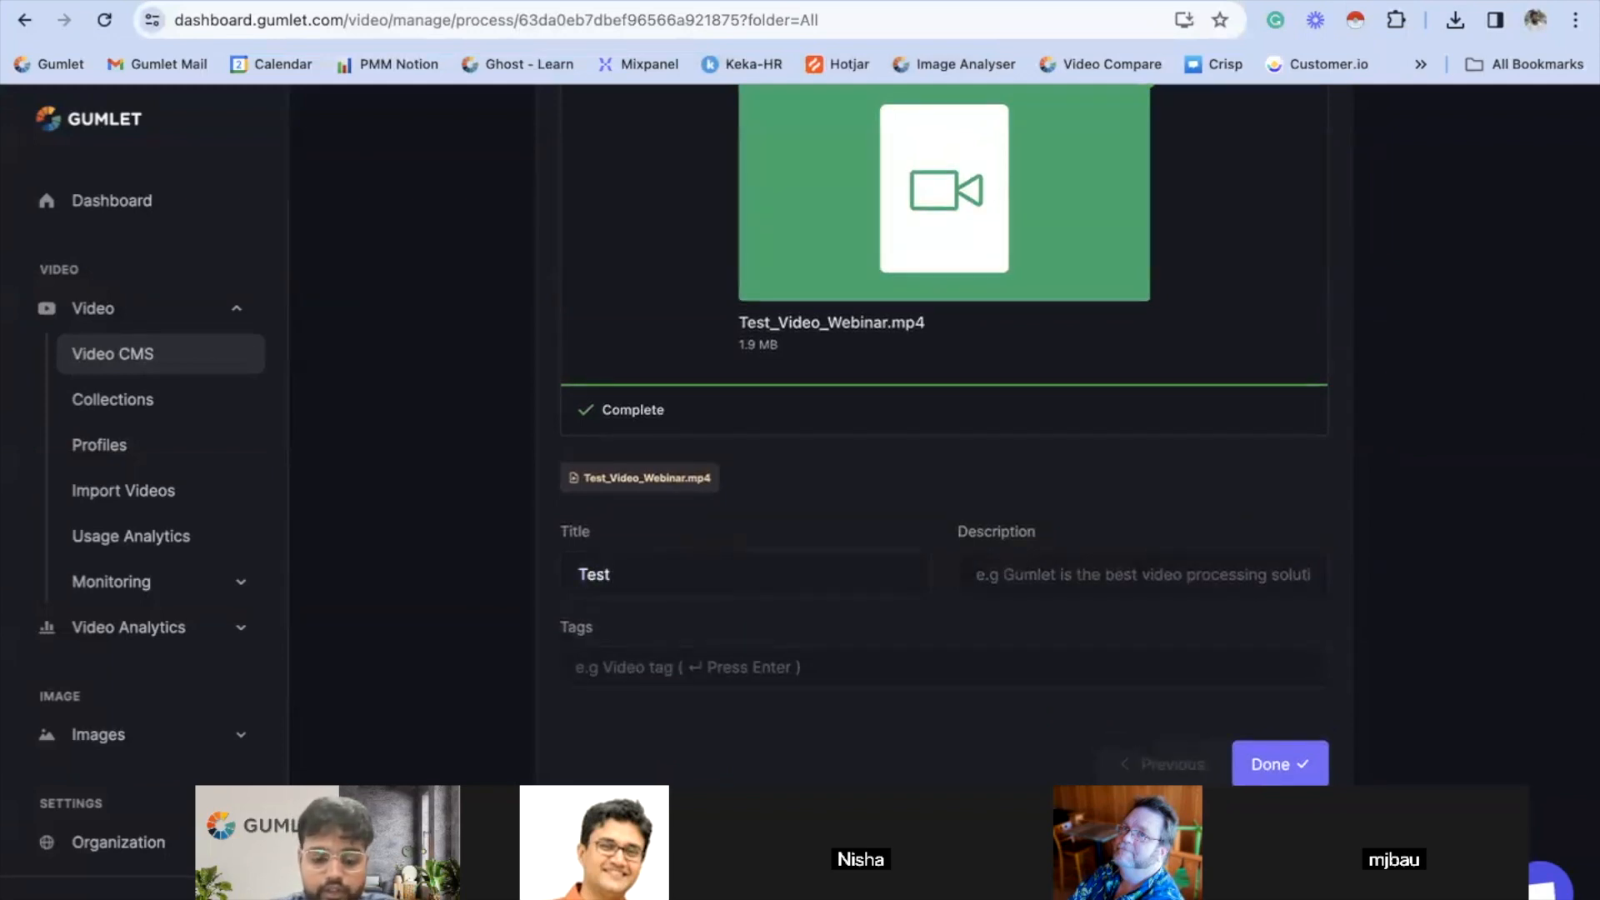
{"action": "type", "text": " Video"}
{"action": "left_click", "coordinate": [895, 651]}
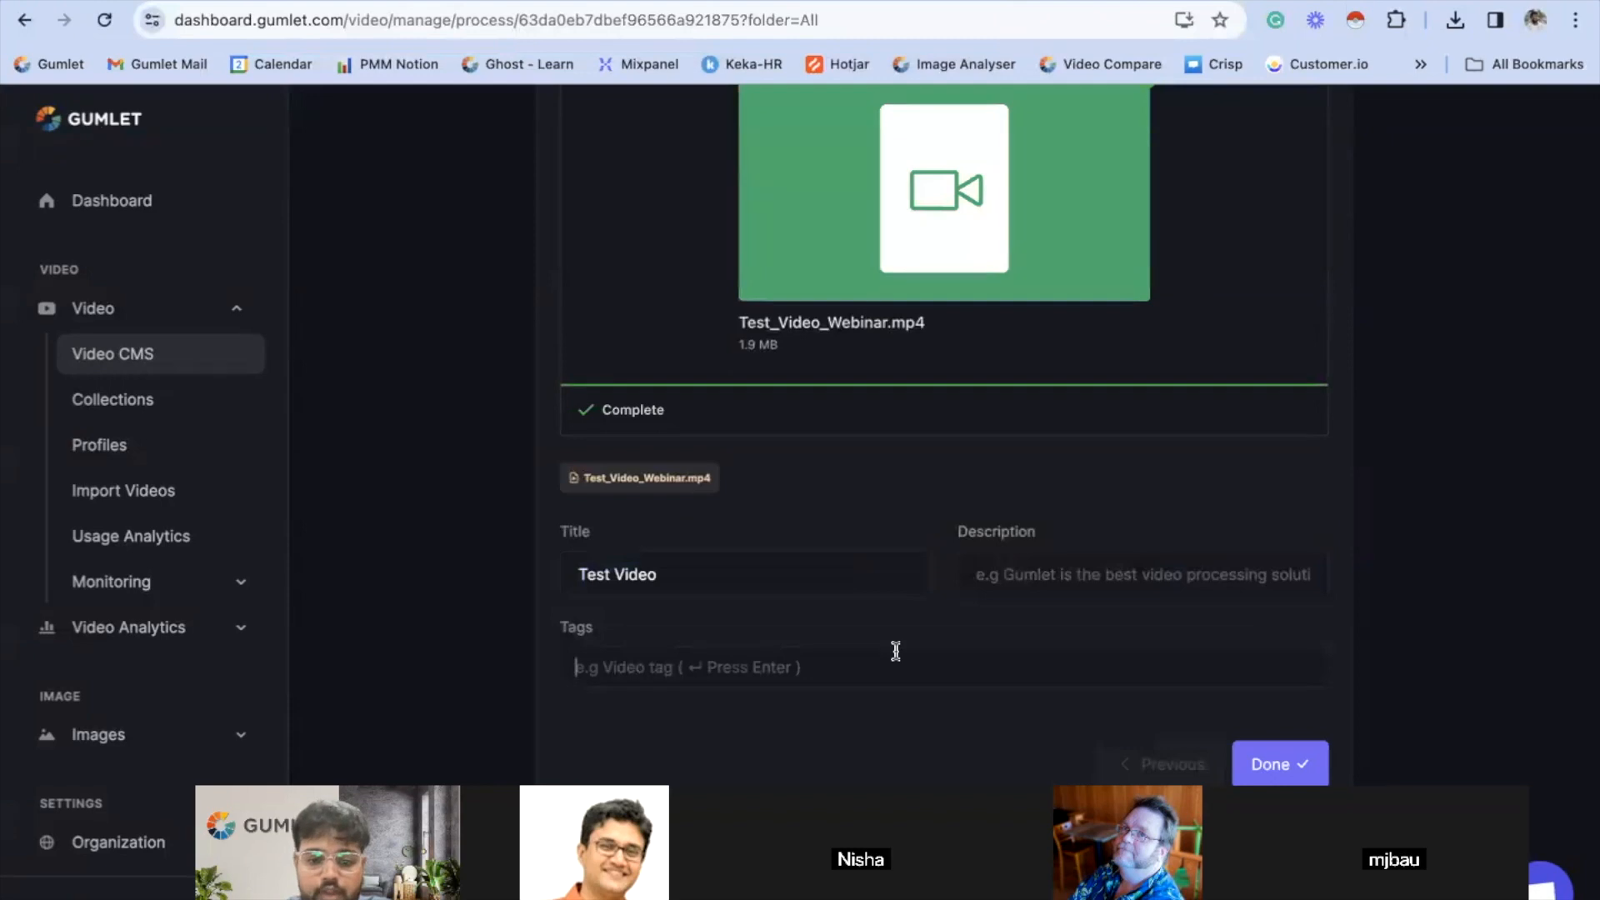
{"action": "left_click", "coordinate": [1018, 573]}
{"action": "left_click", "coordinate": [1109, 625]}
{"action": "left_click", "coordinate": [1258, 775]}
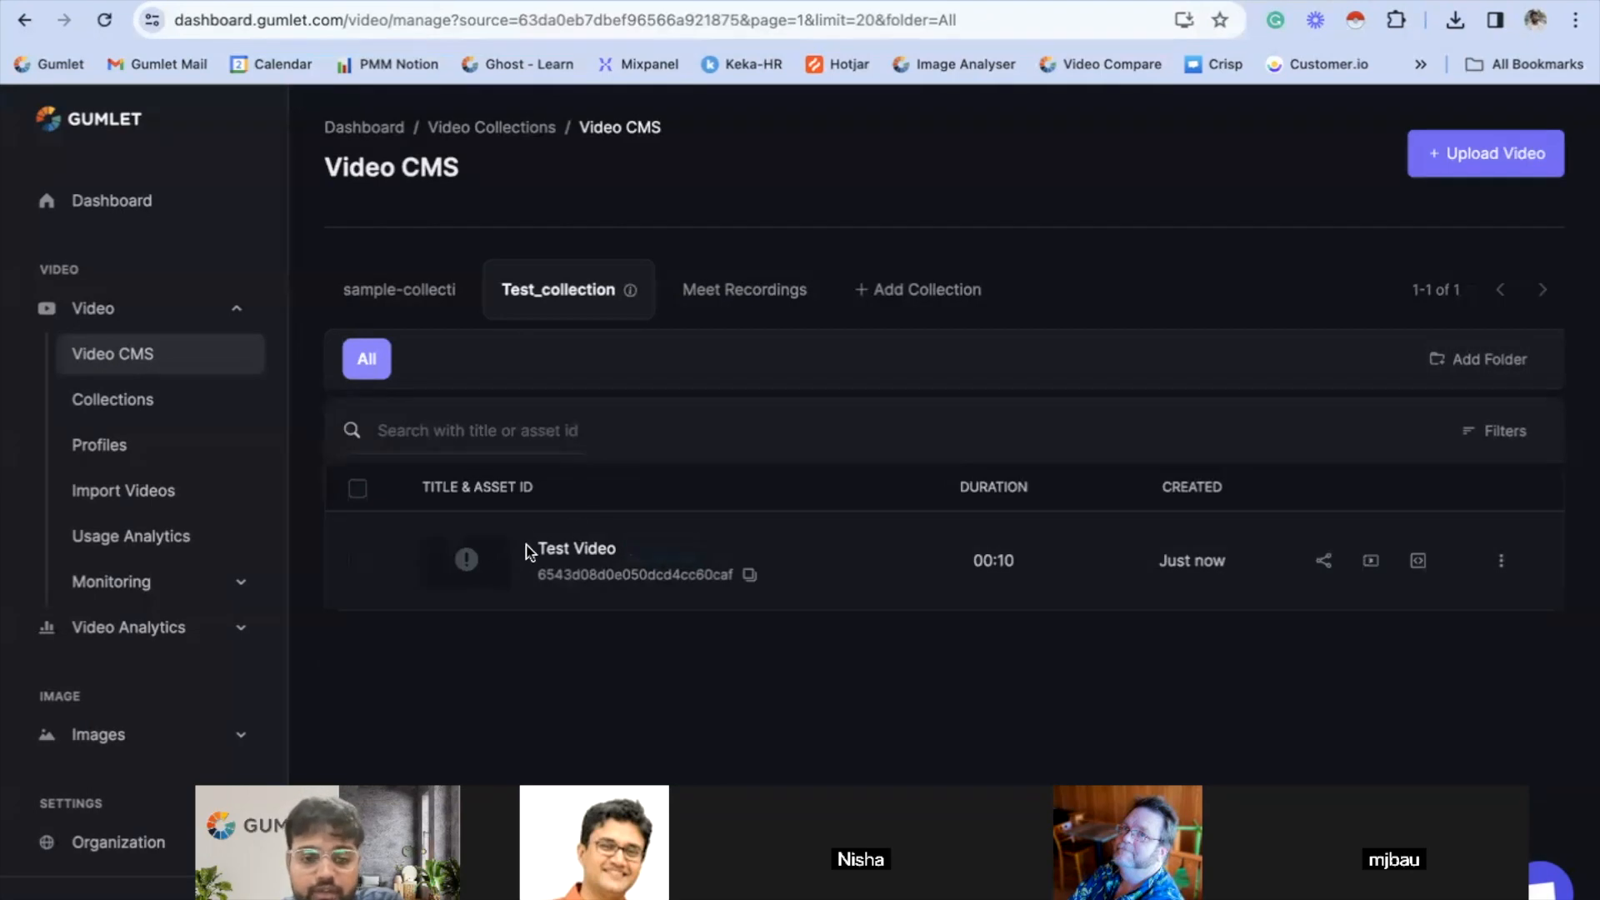
{"action": "left_click", "coordinate": [581, 548]}
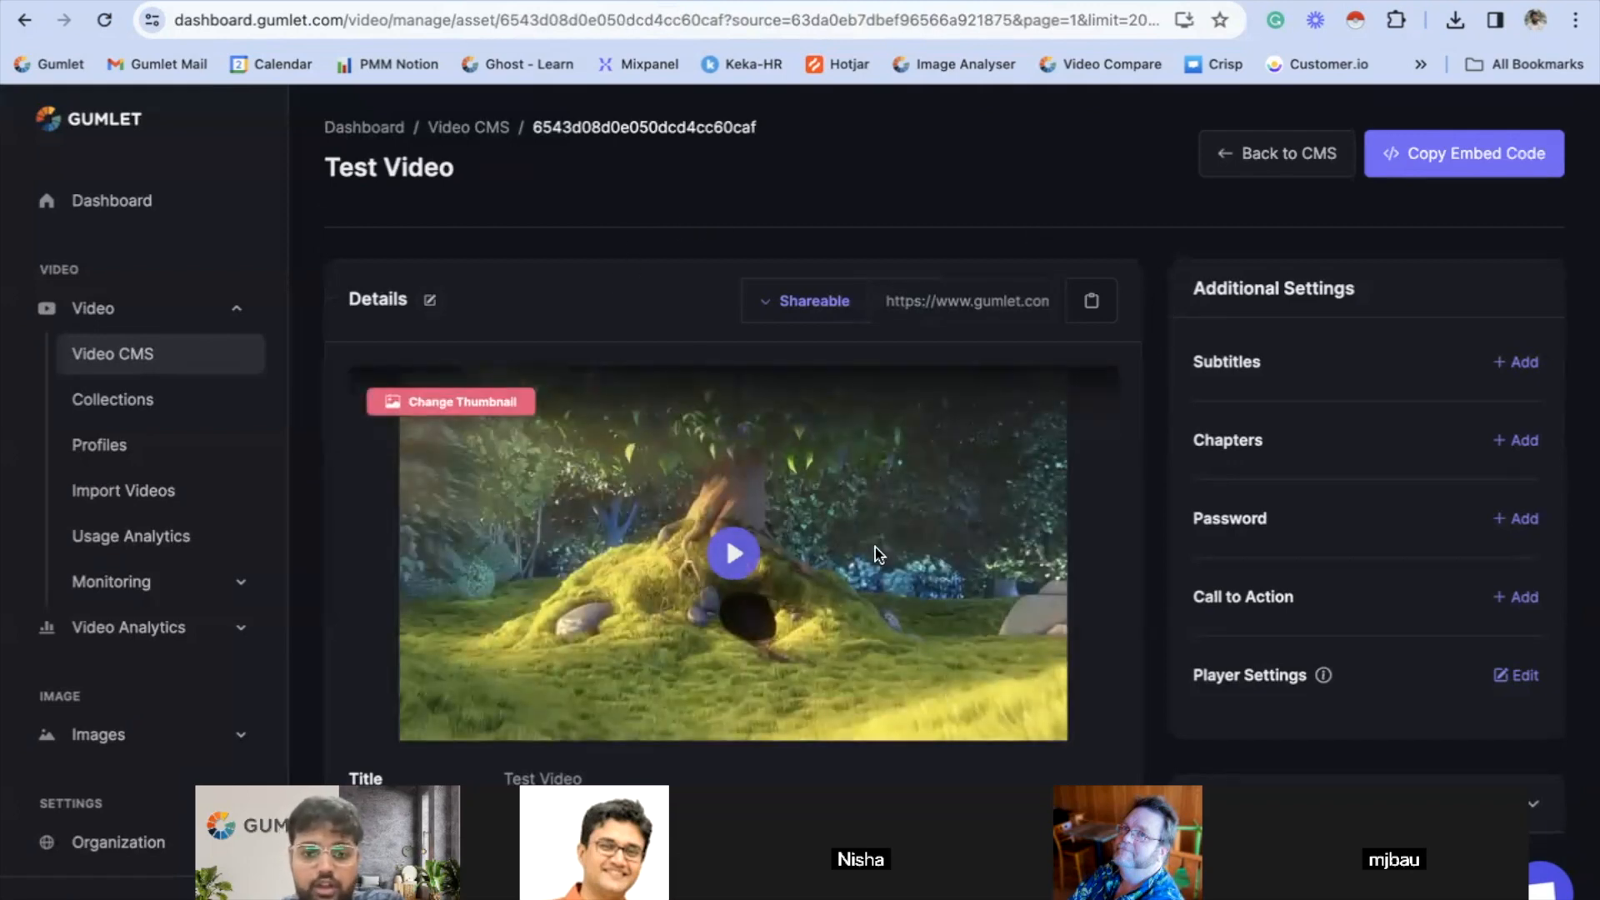
- Preview the Test Video by playing and pausing it in the page and in full screen, ending back in the normal view
{"action": "left_click", "coordinate": [723, 569]}
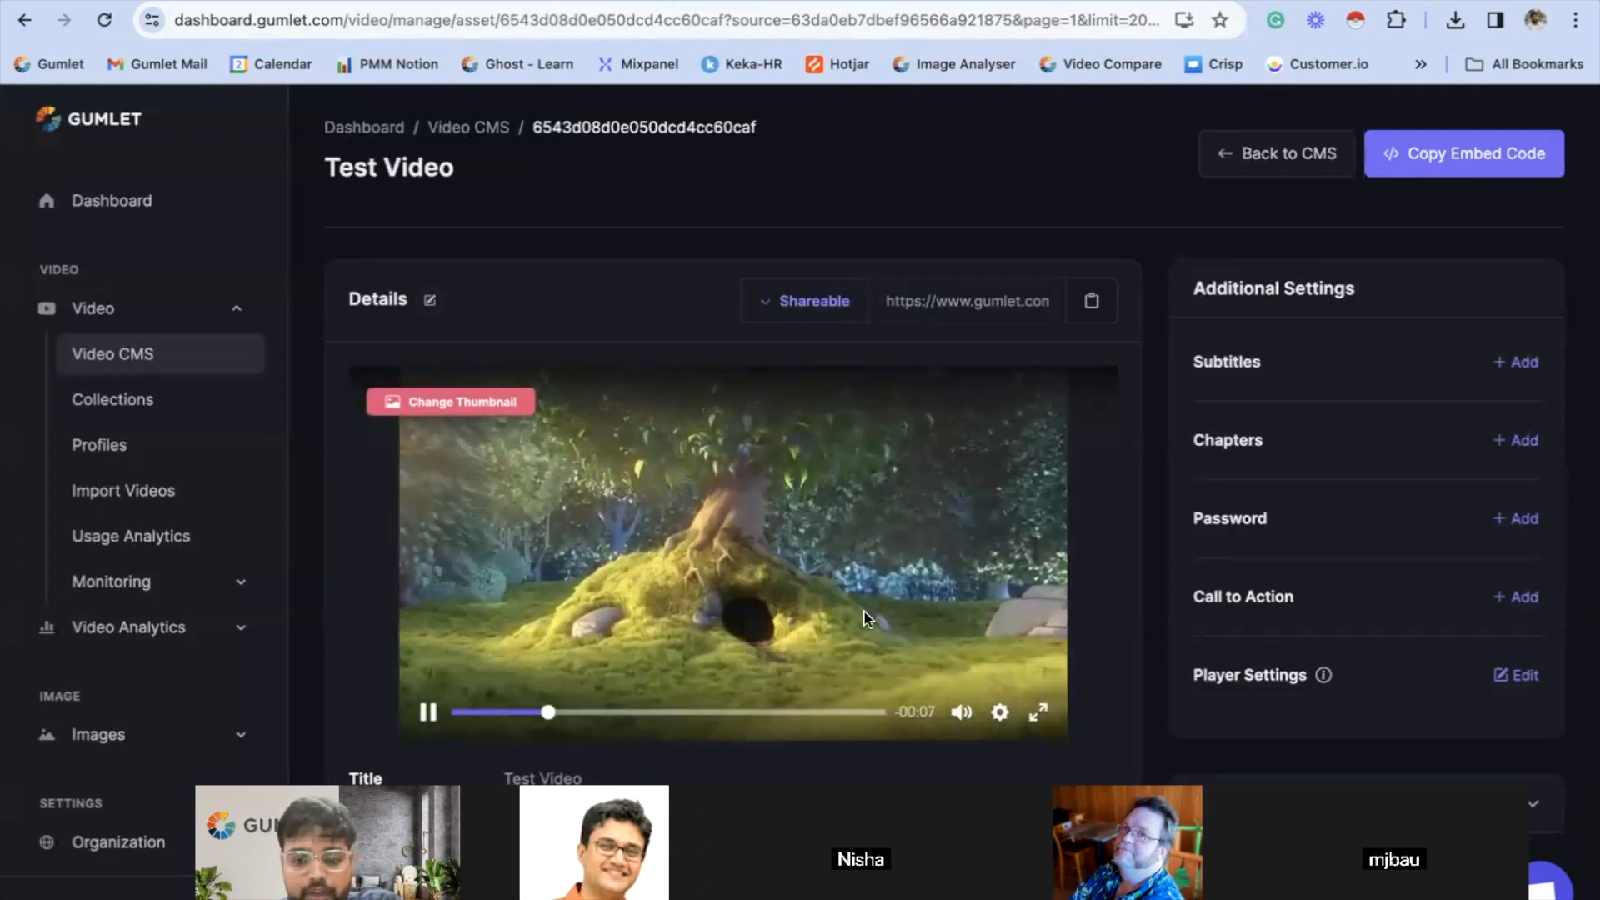
{"action": "left_click", "coordinate": [728, 564]}
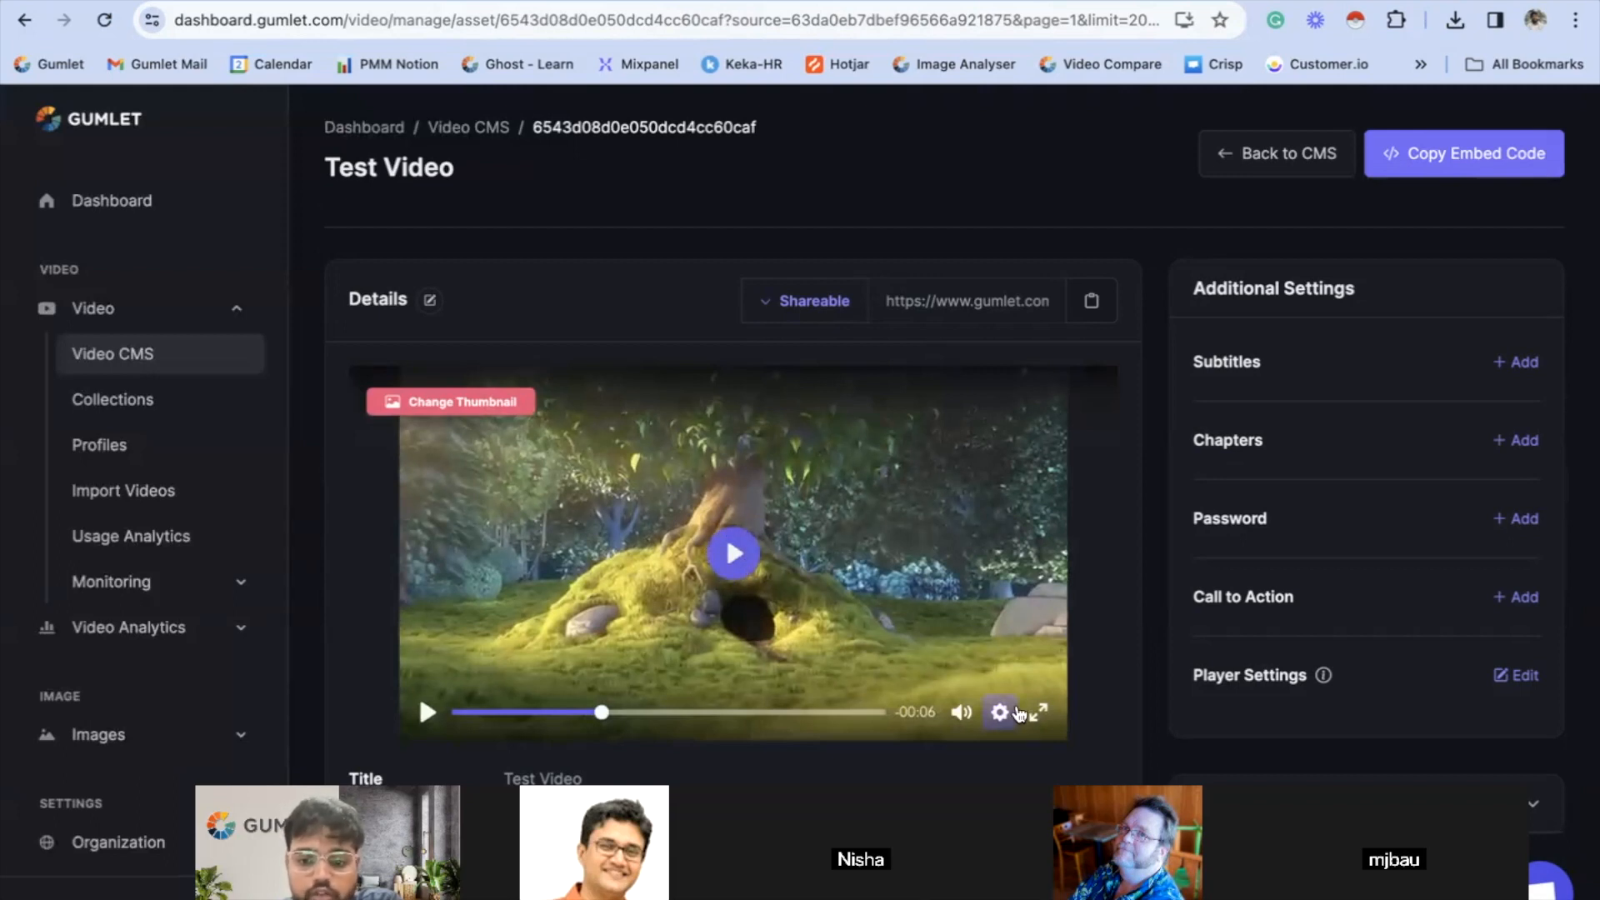
{"action": "left_click", "coordinate": [1037, 712]}
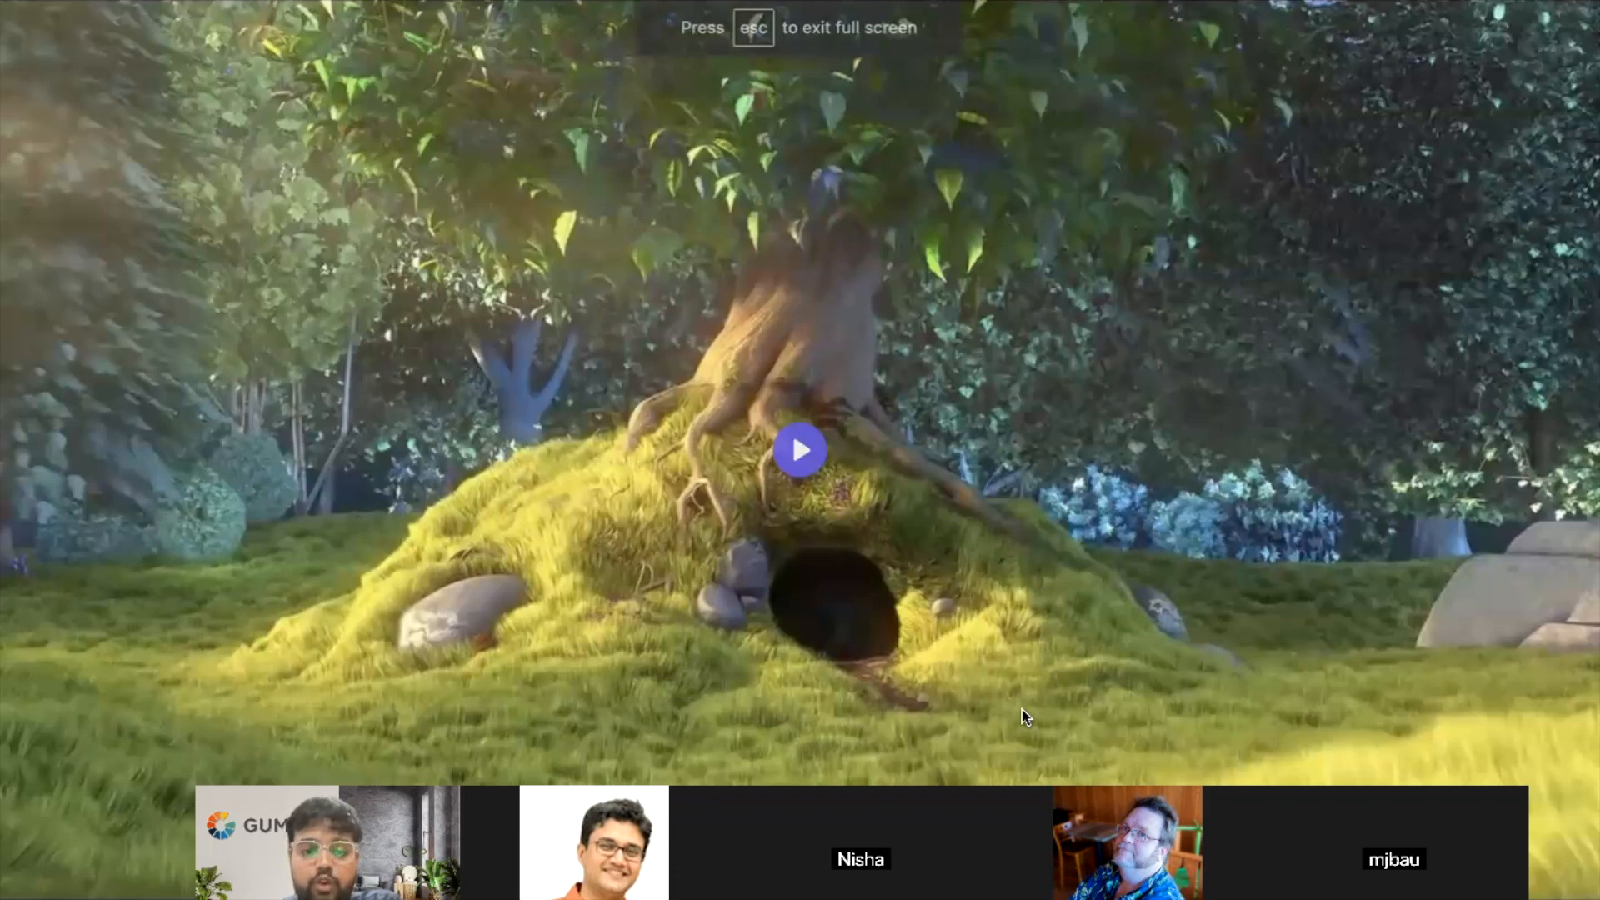
{"action": "left_click", "coordinate": [810, 446]}
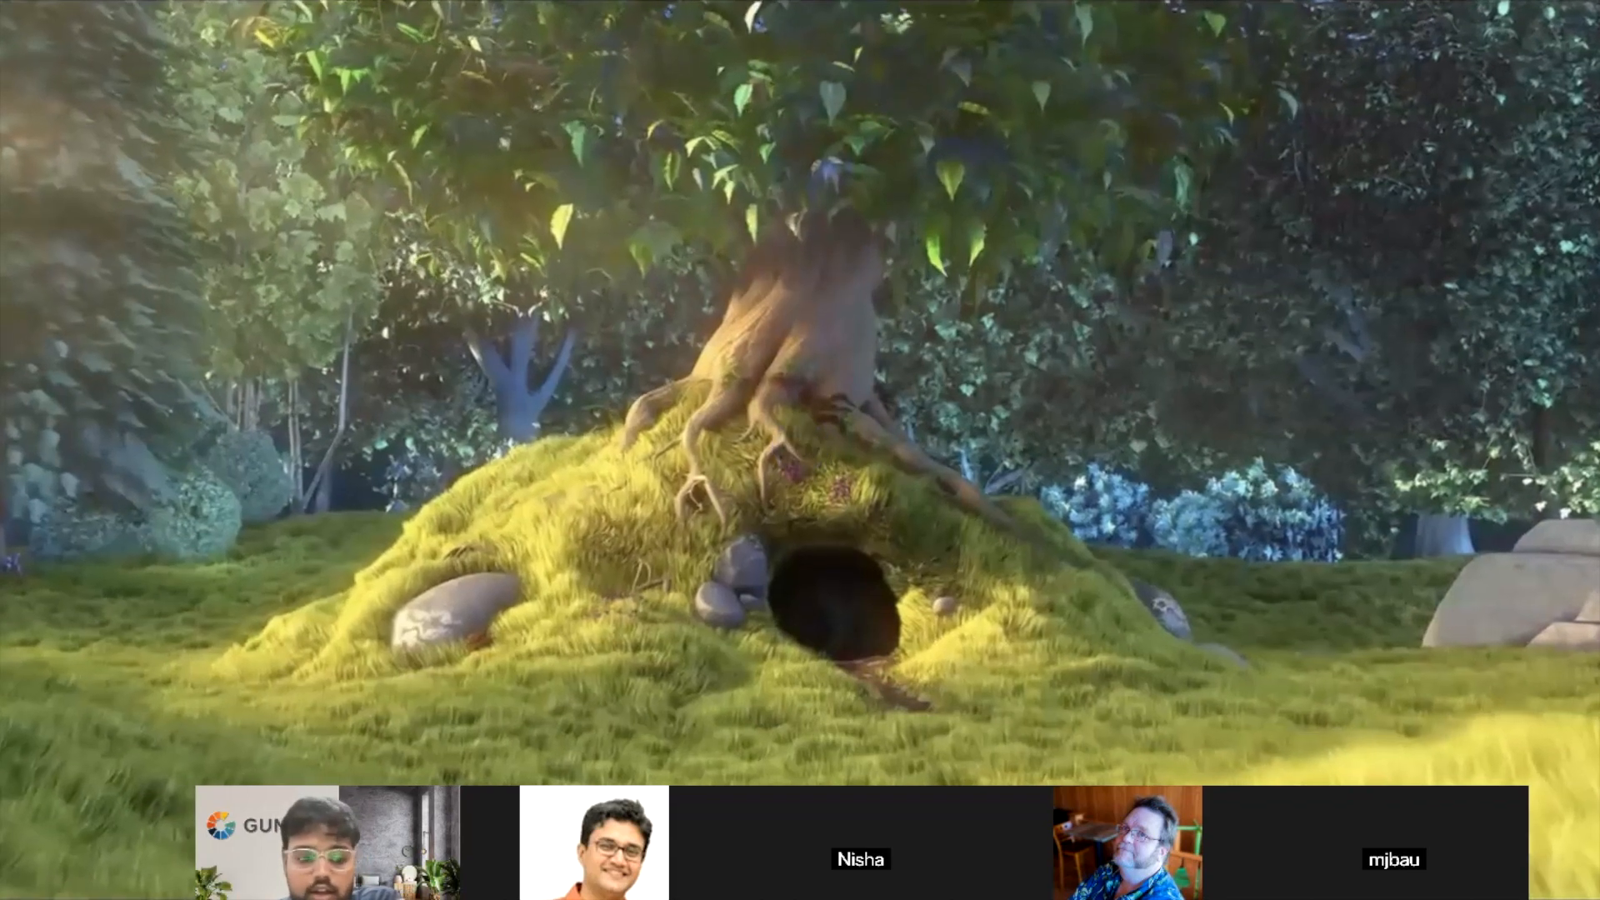
{"action": "left_click", "coordinate": [838, 488]}
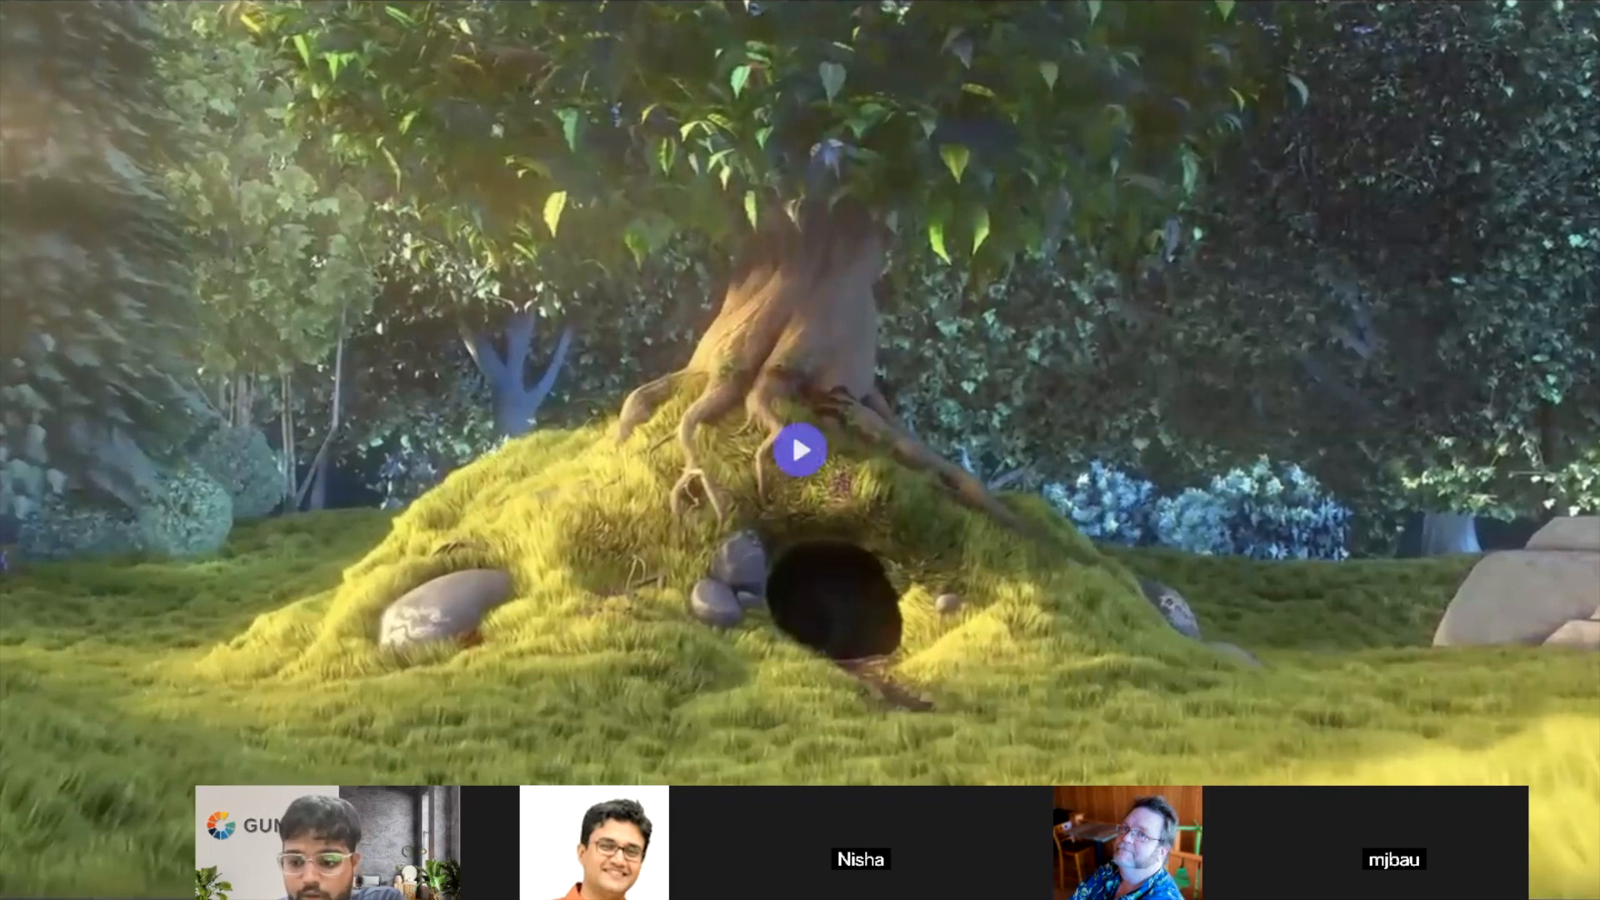
{"action": "key", "text": "Escape"}
- Open Test_collection from the video collections and look through its Player Settings down to Advertising & Monetization
{"action": "left_click", "coordinate": [166, 407]}
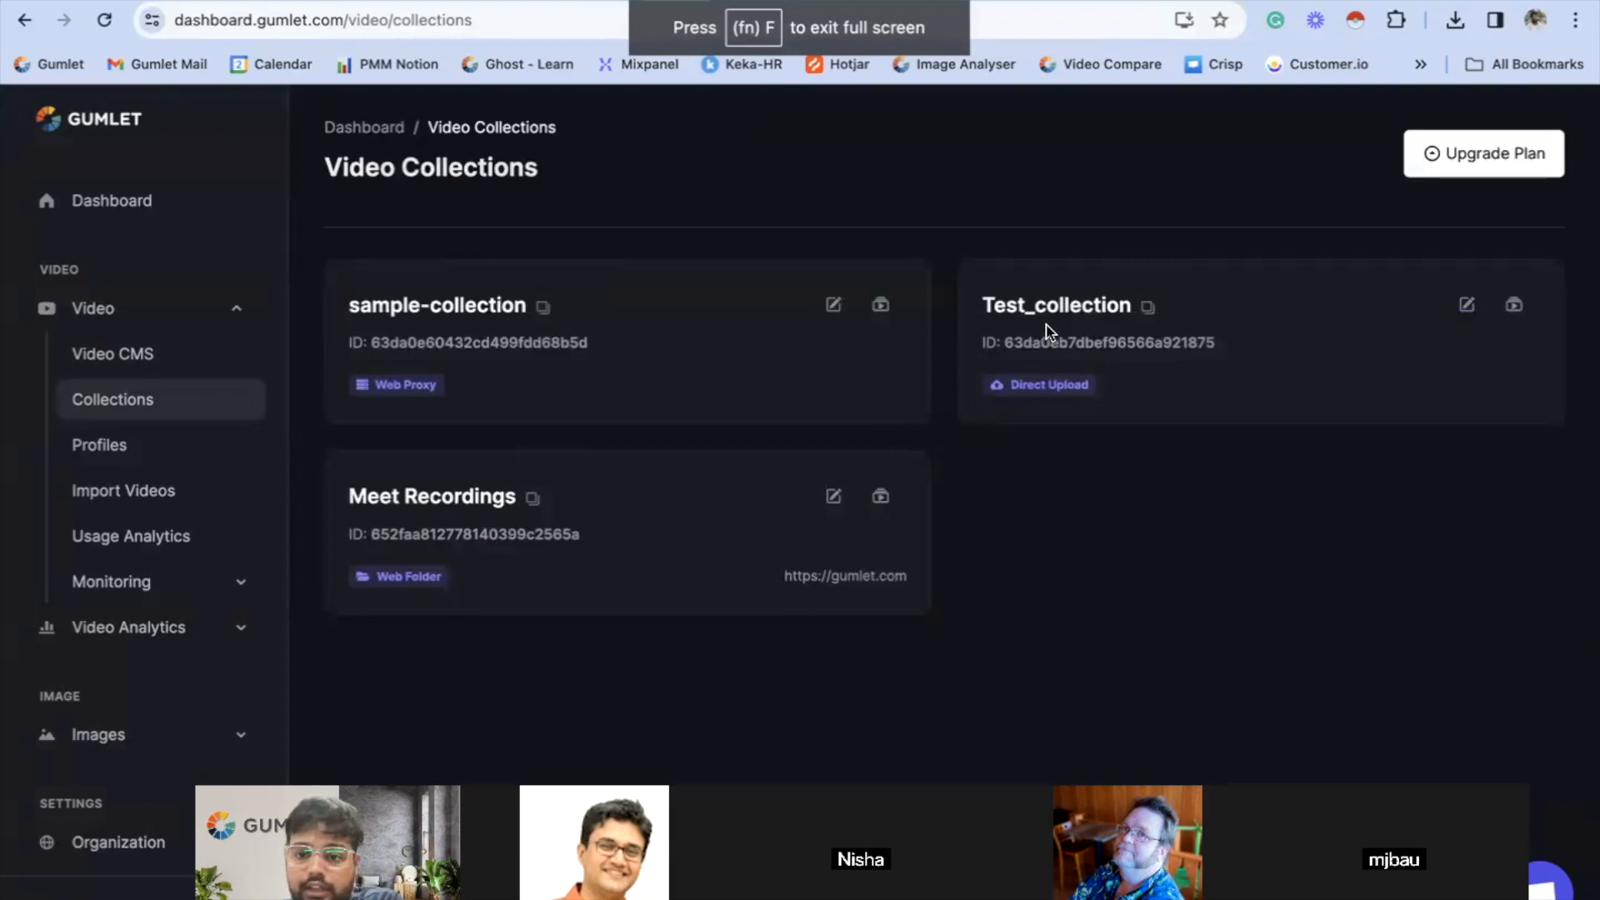
{"action": "left_click", "coordinate": [1049, 331]}
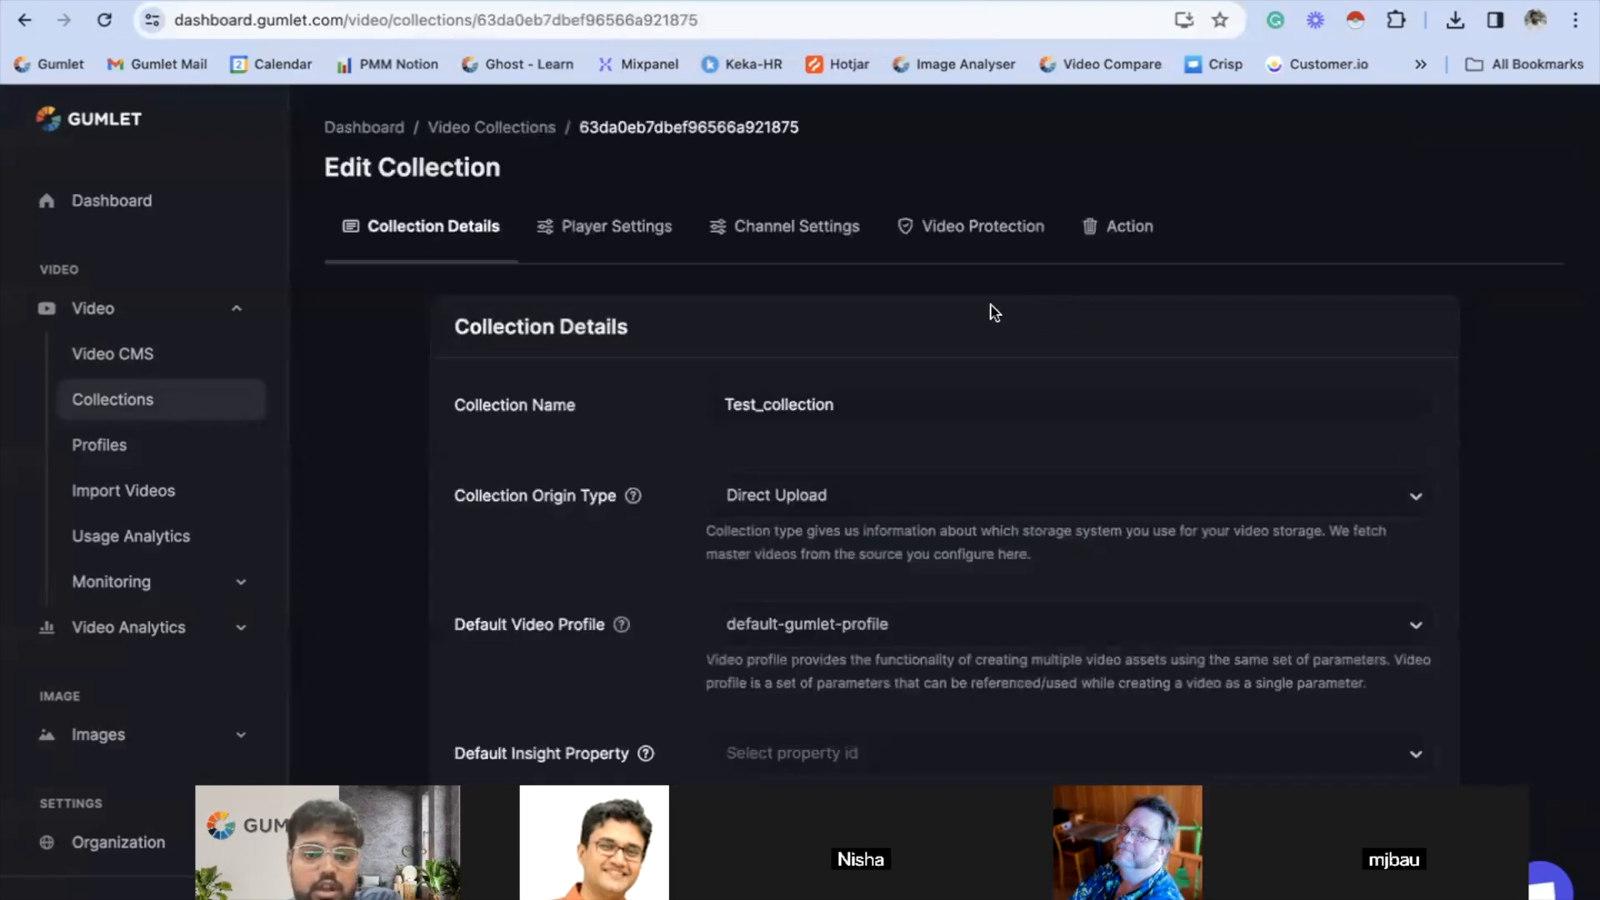
{"action": "left_click", "coordinate": [642, 226]}
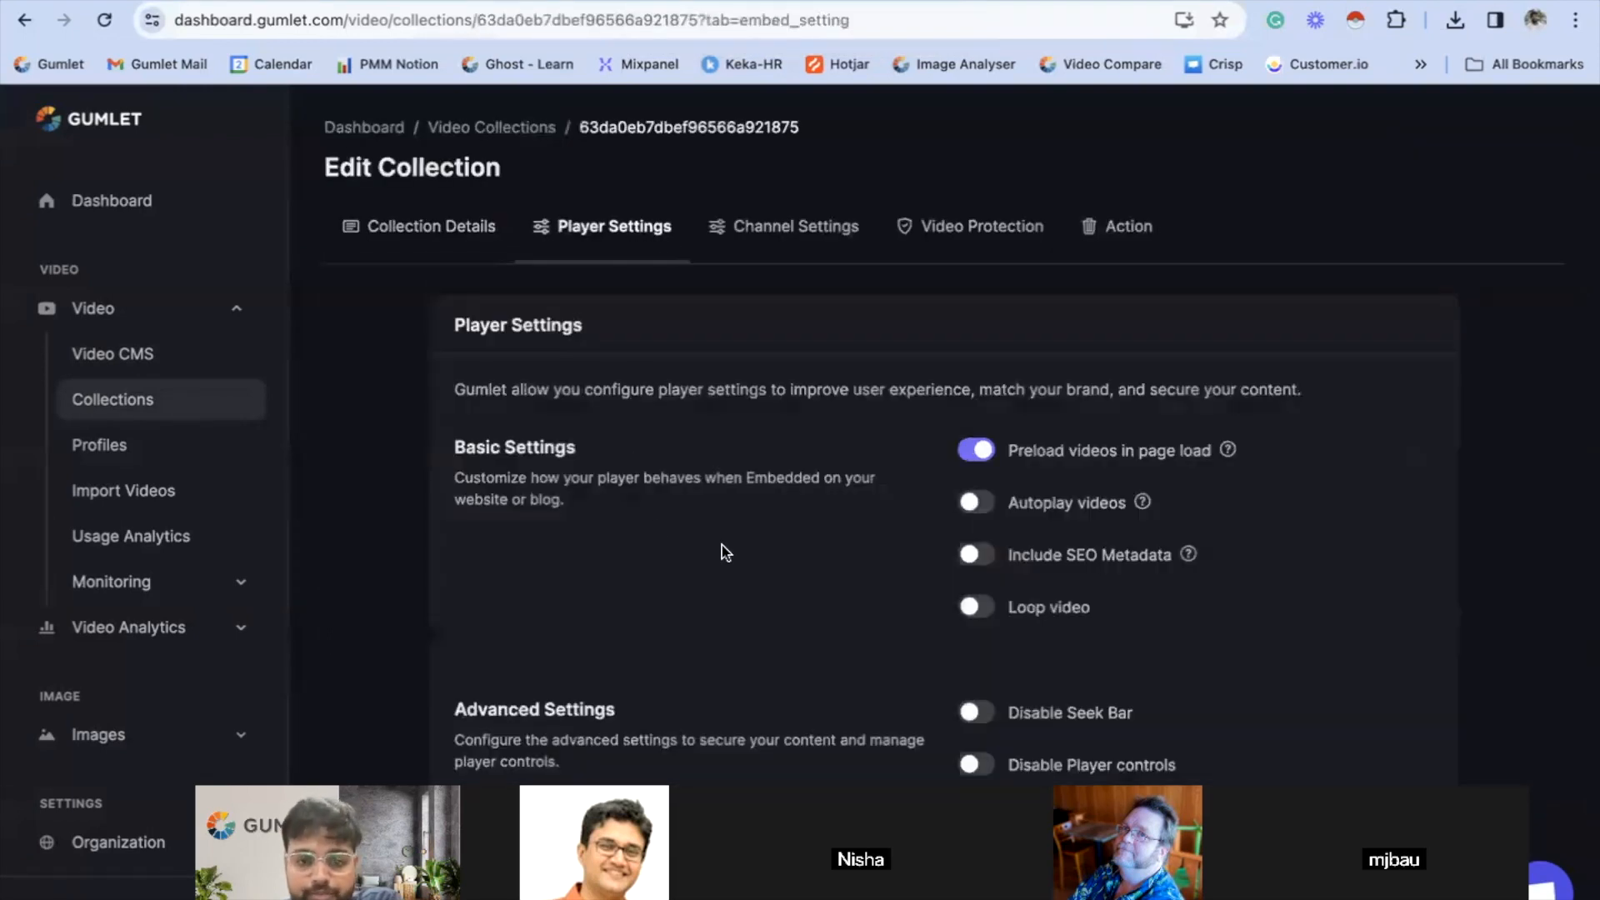
{"action": "scroll", "coordinate": [782, 522], "scroll_direction": "down", "scroll_amount": 10}
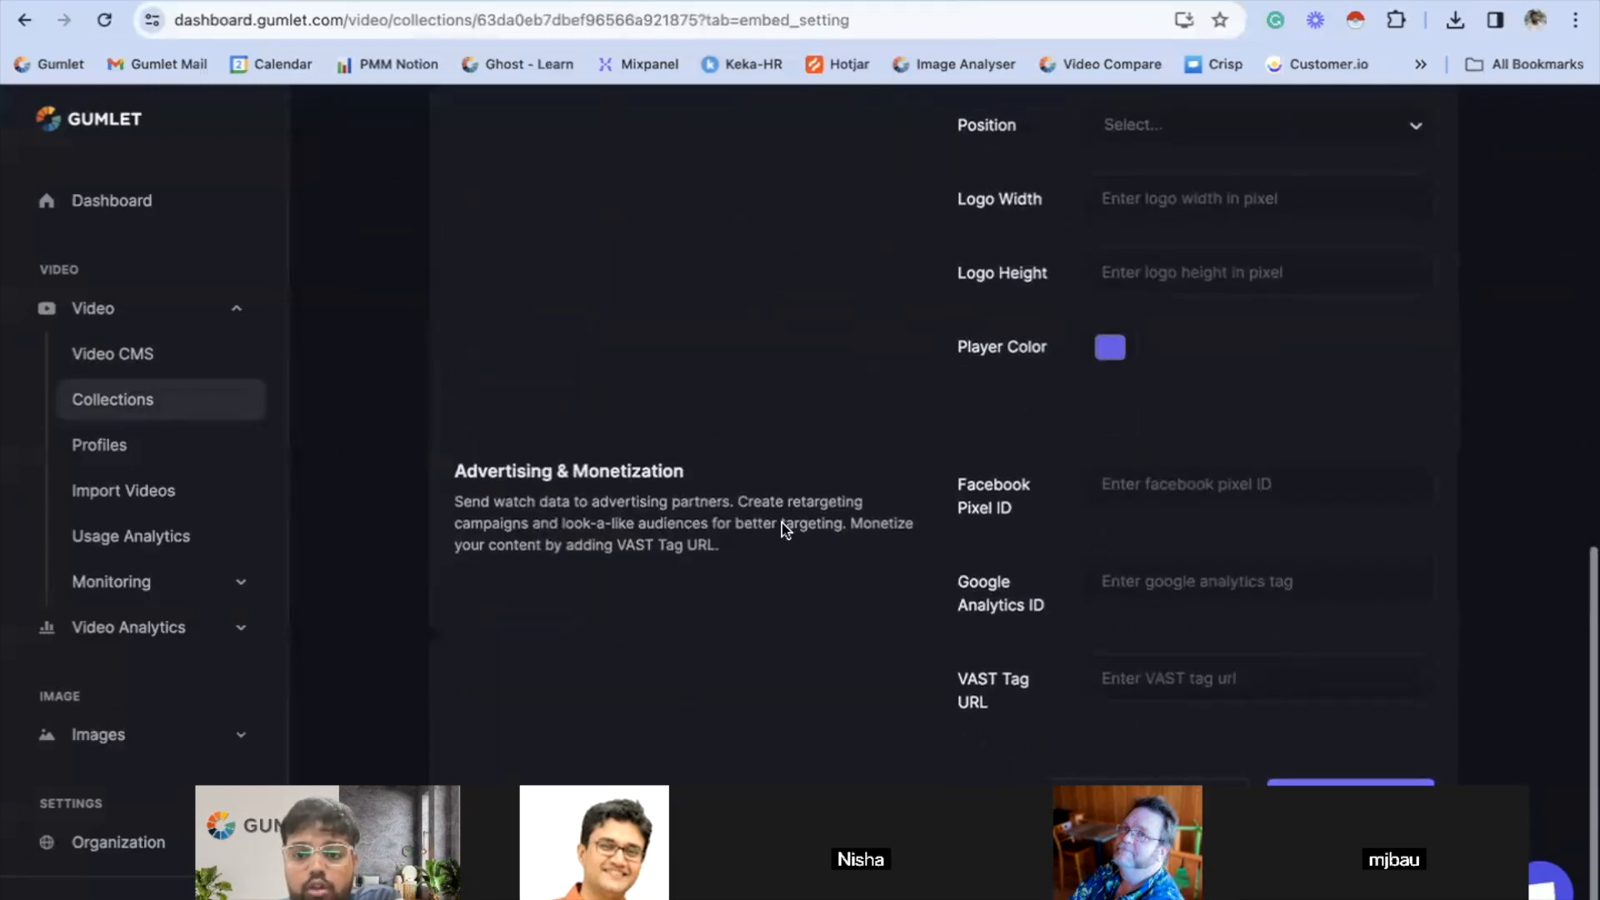
{"action": "scroll", "coordinate": [781, 522], "scroll_direction": "up", "scroll_amount": 10}
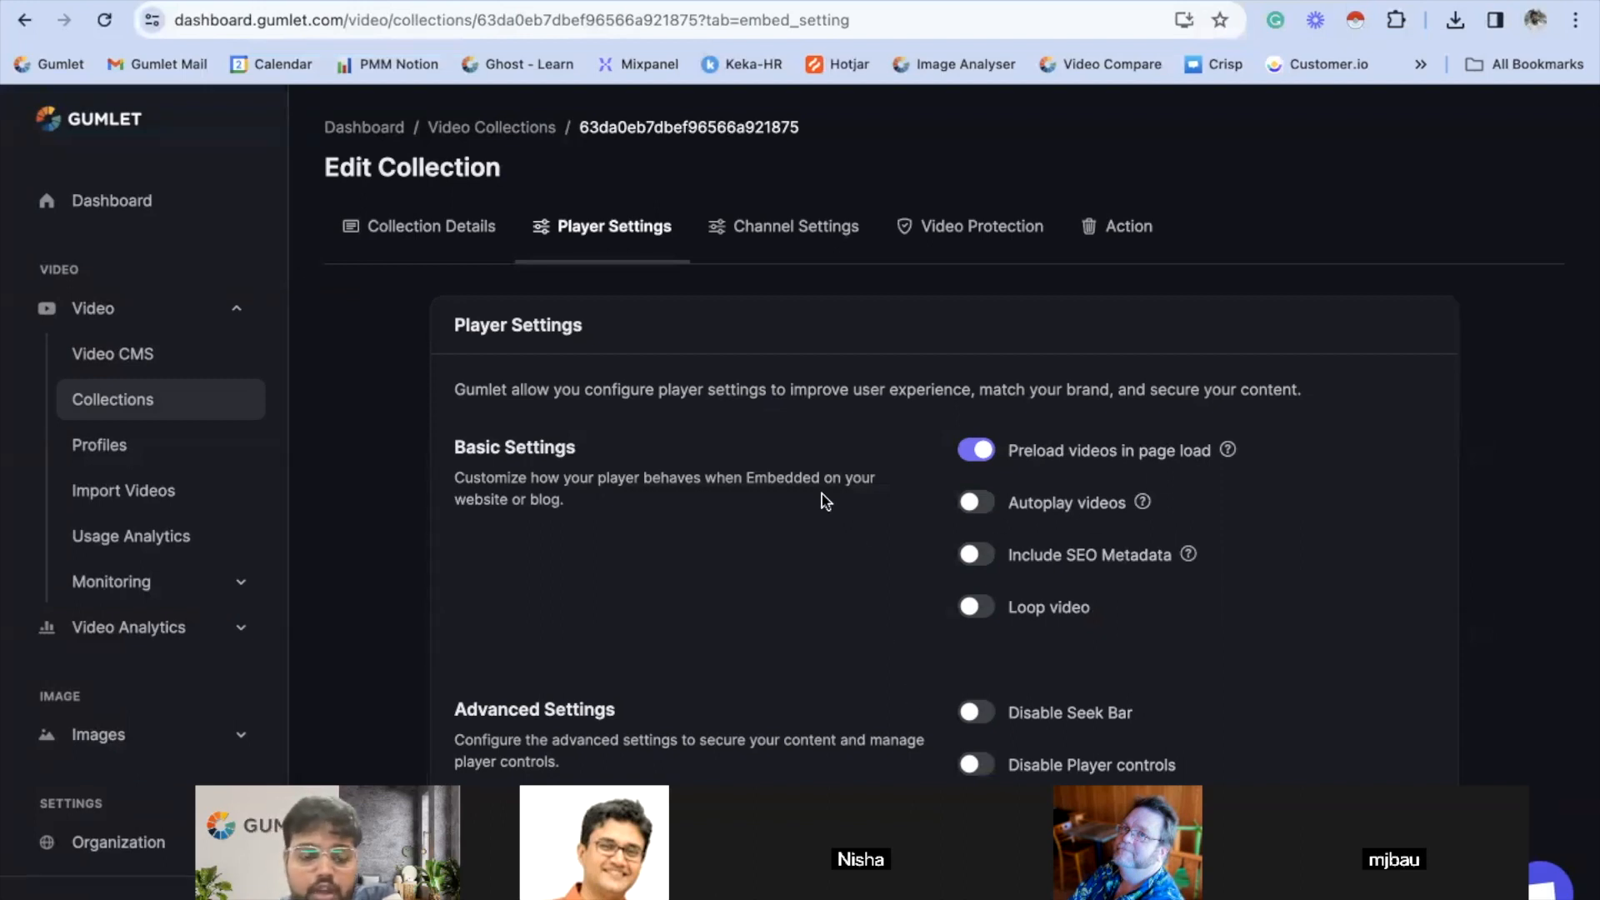
- Enable Autoplay videos and Include SEO Metadata in the collection's basic player settings
{"action": "scroll", "coordinate": [821, 500], "scroll_direction": "down", "scroll_amount": 2}
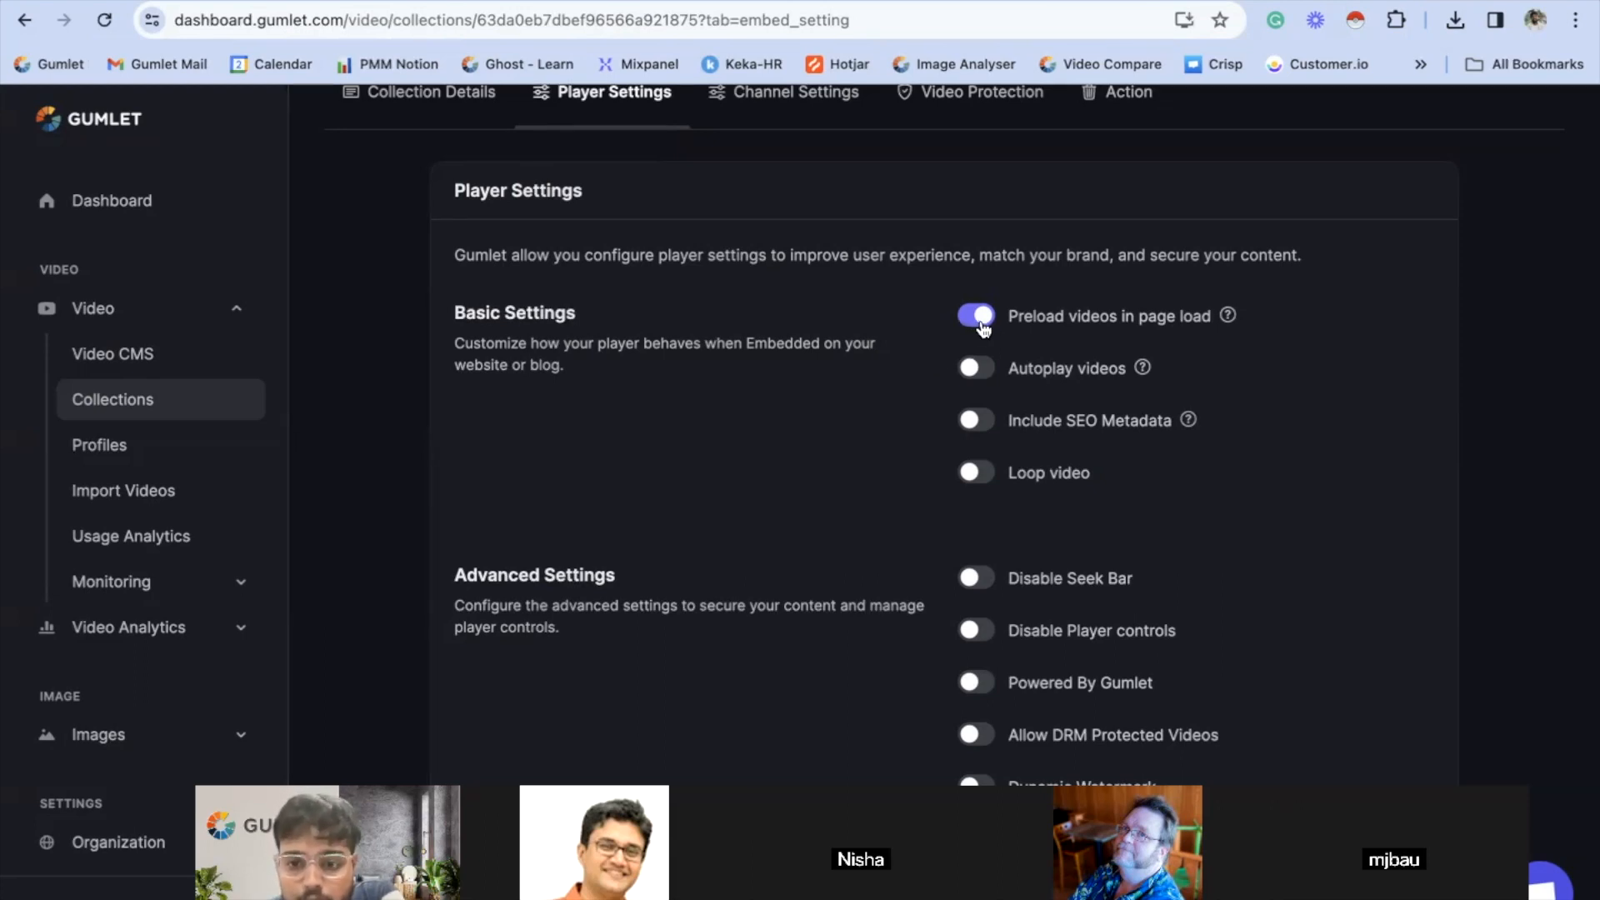
{"action": "left_click", "coordinate": [976, 375]}
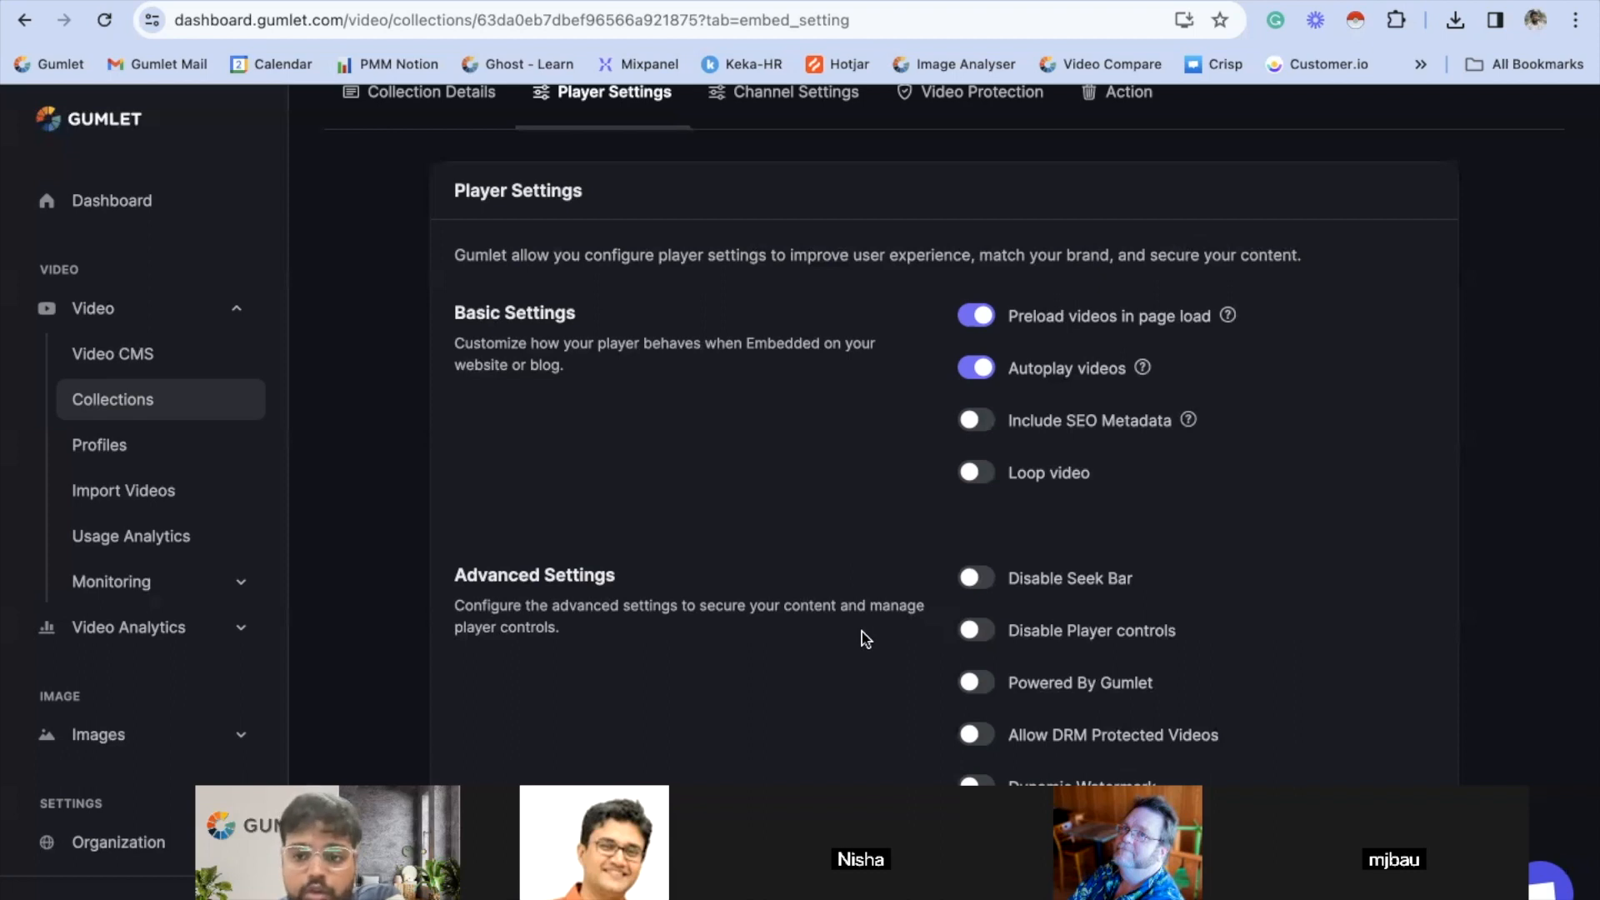
{"action": "left_click", "coordinate": [976, 371]}
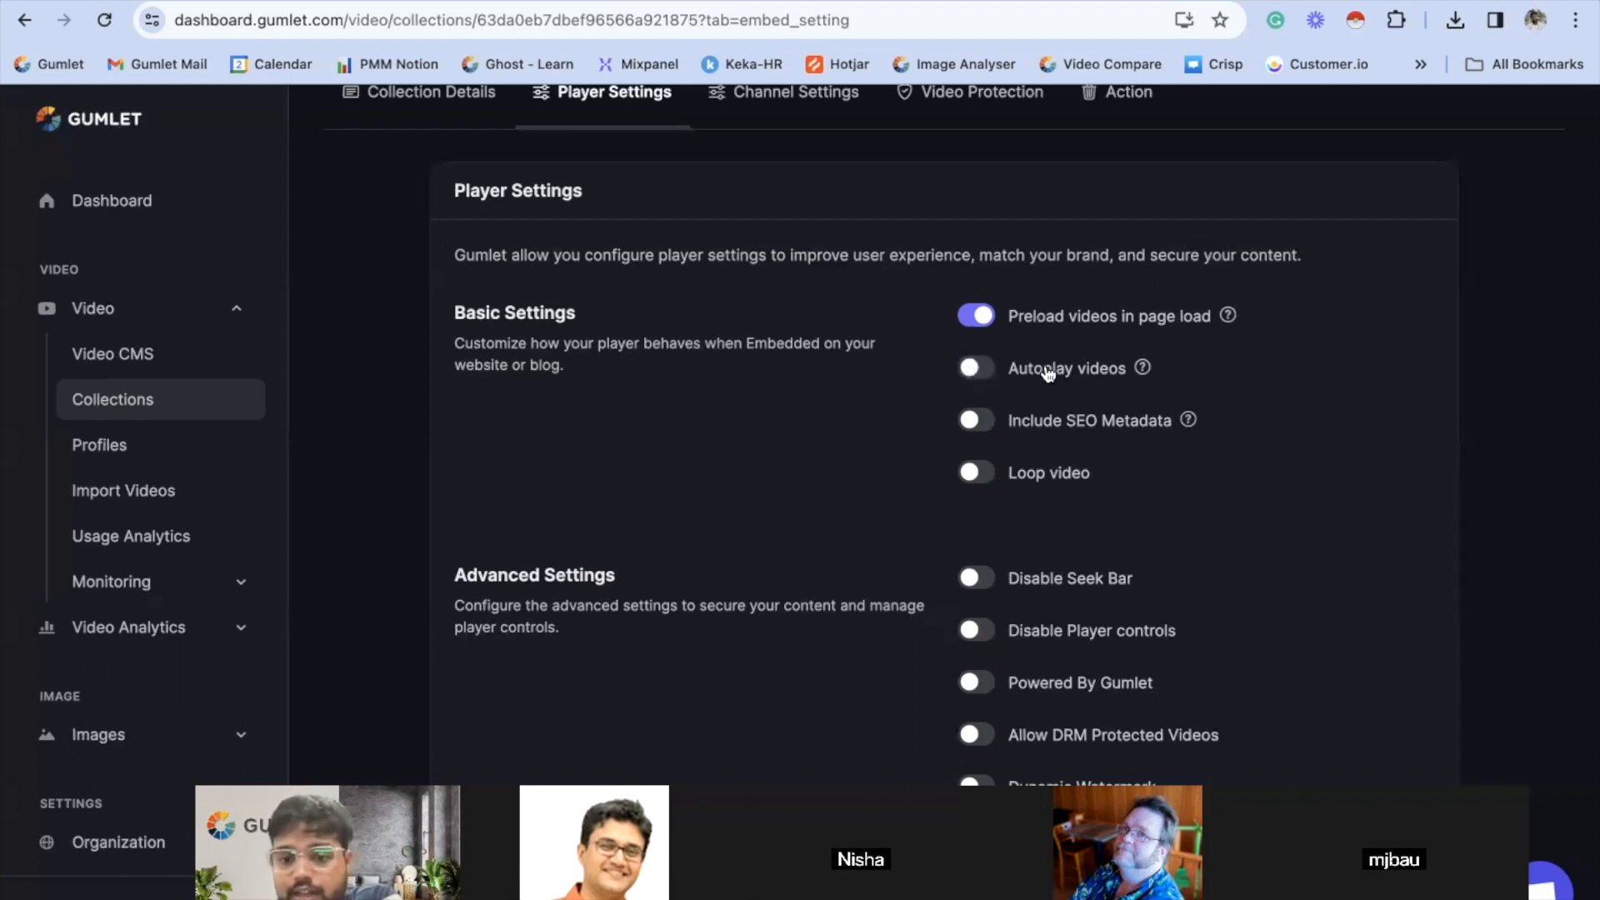
{"action": "left_click", "coordinate": [986, 373]}
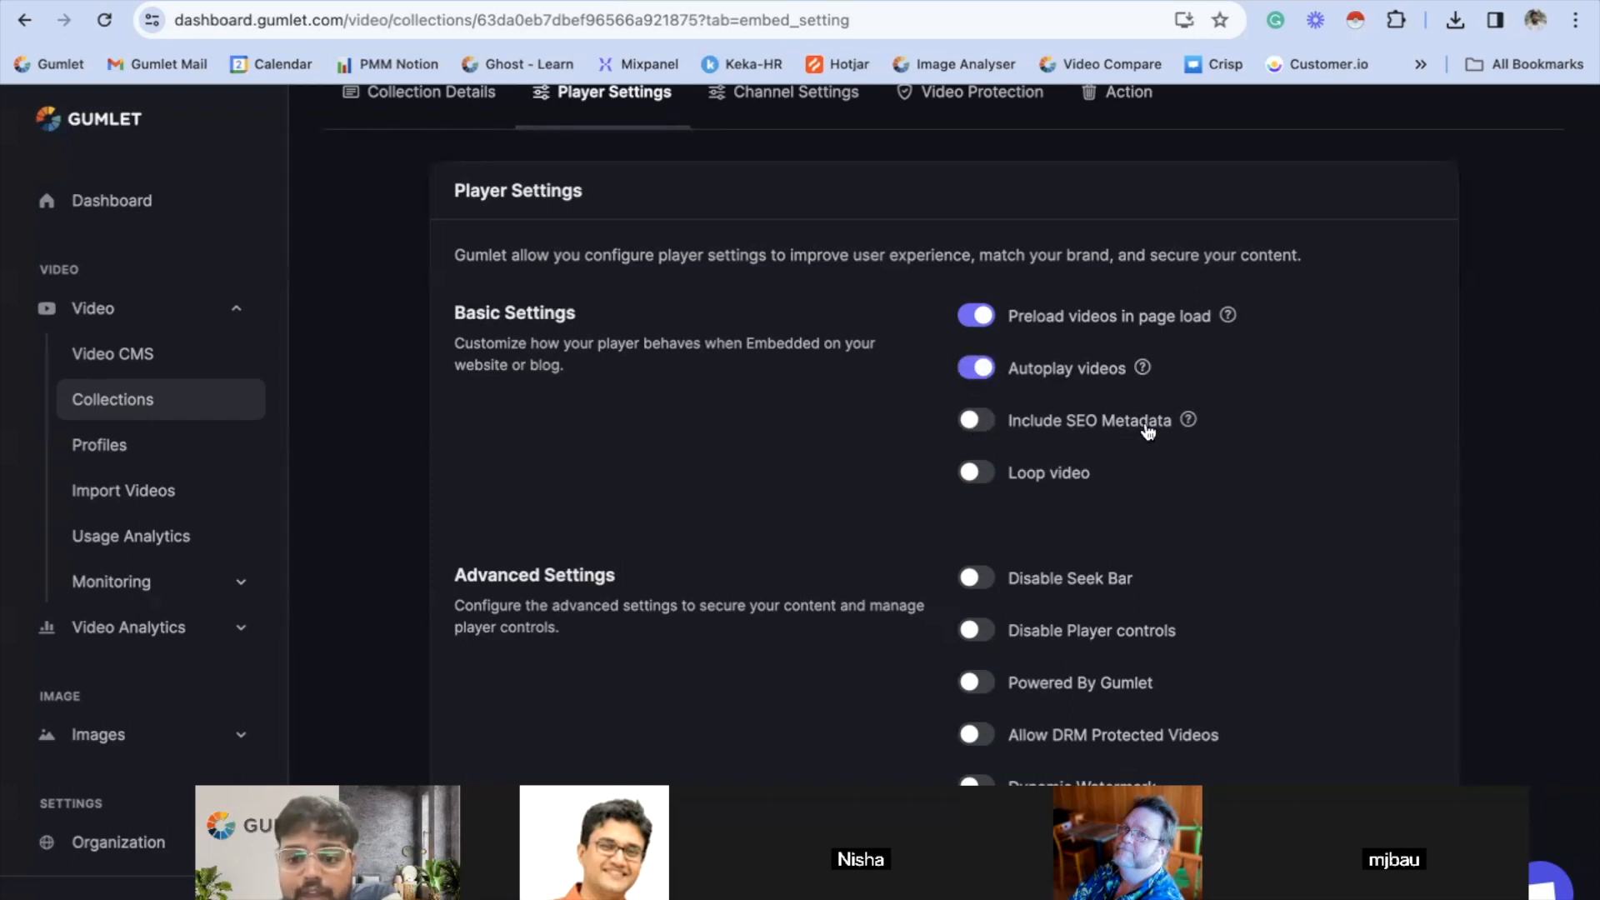
{"action": "mouse_move", "coordinate": [1185, 427]}
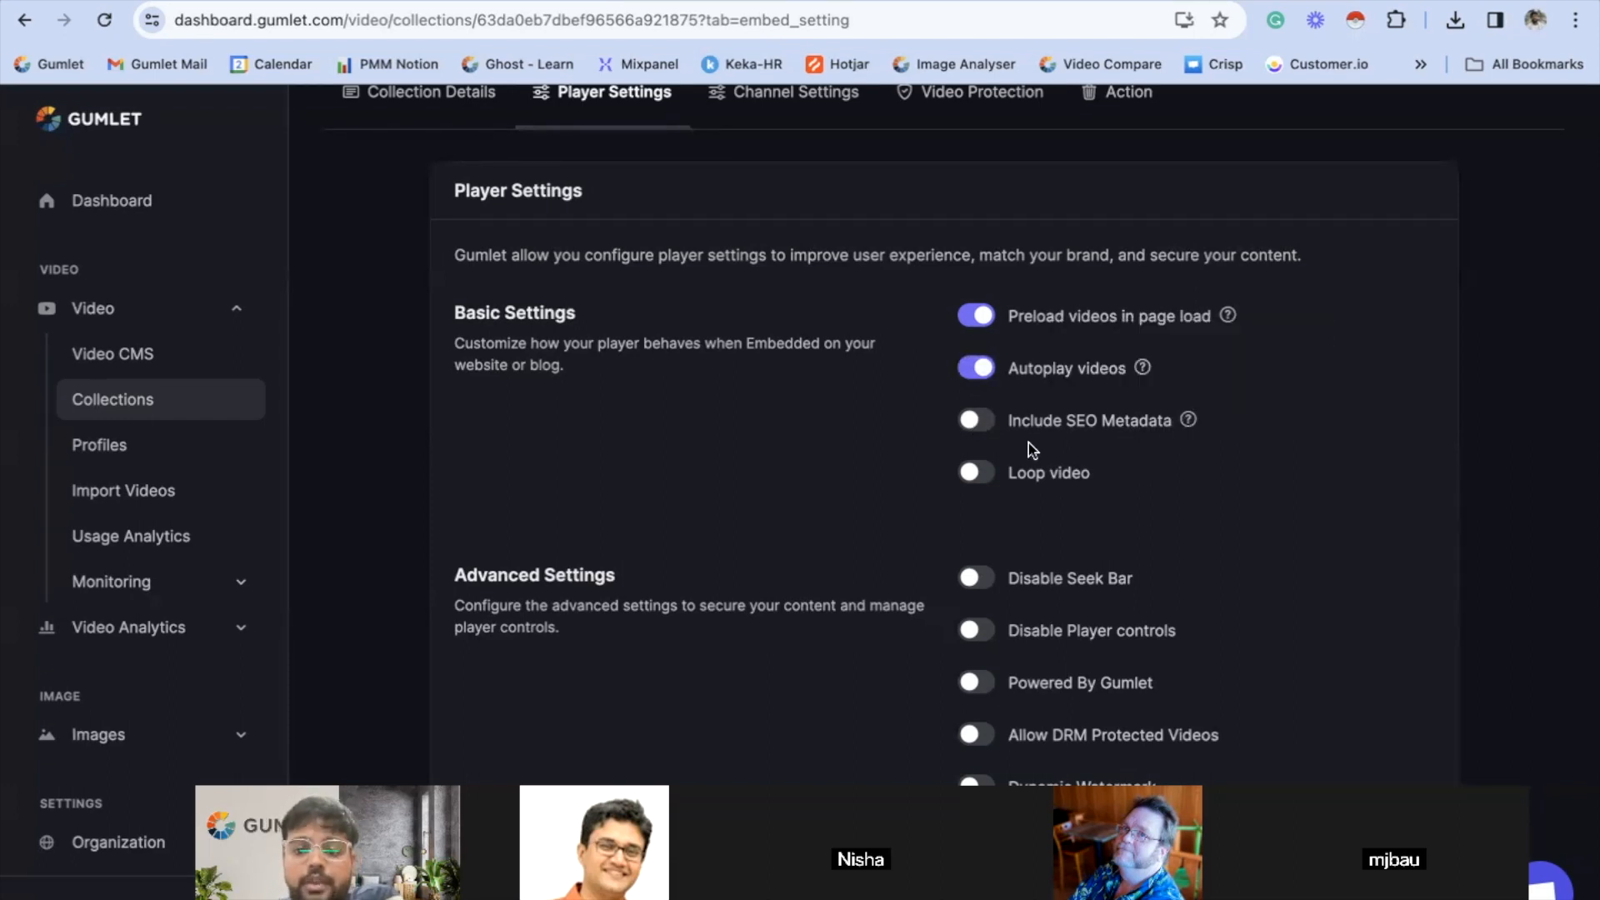
{"action": "left_click", "coordinate": [986, 423]}
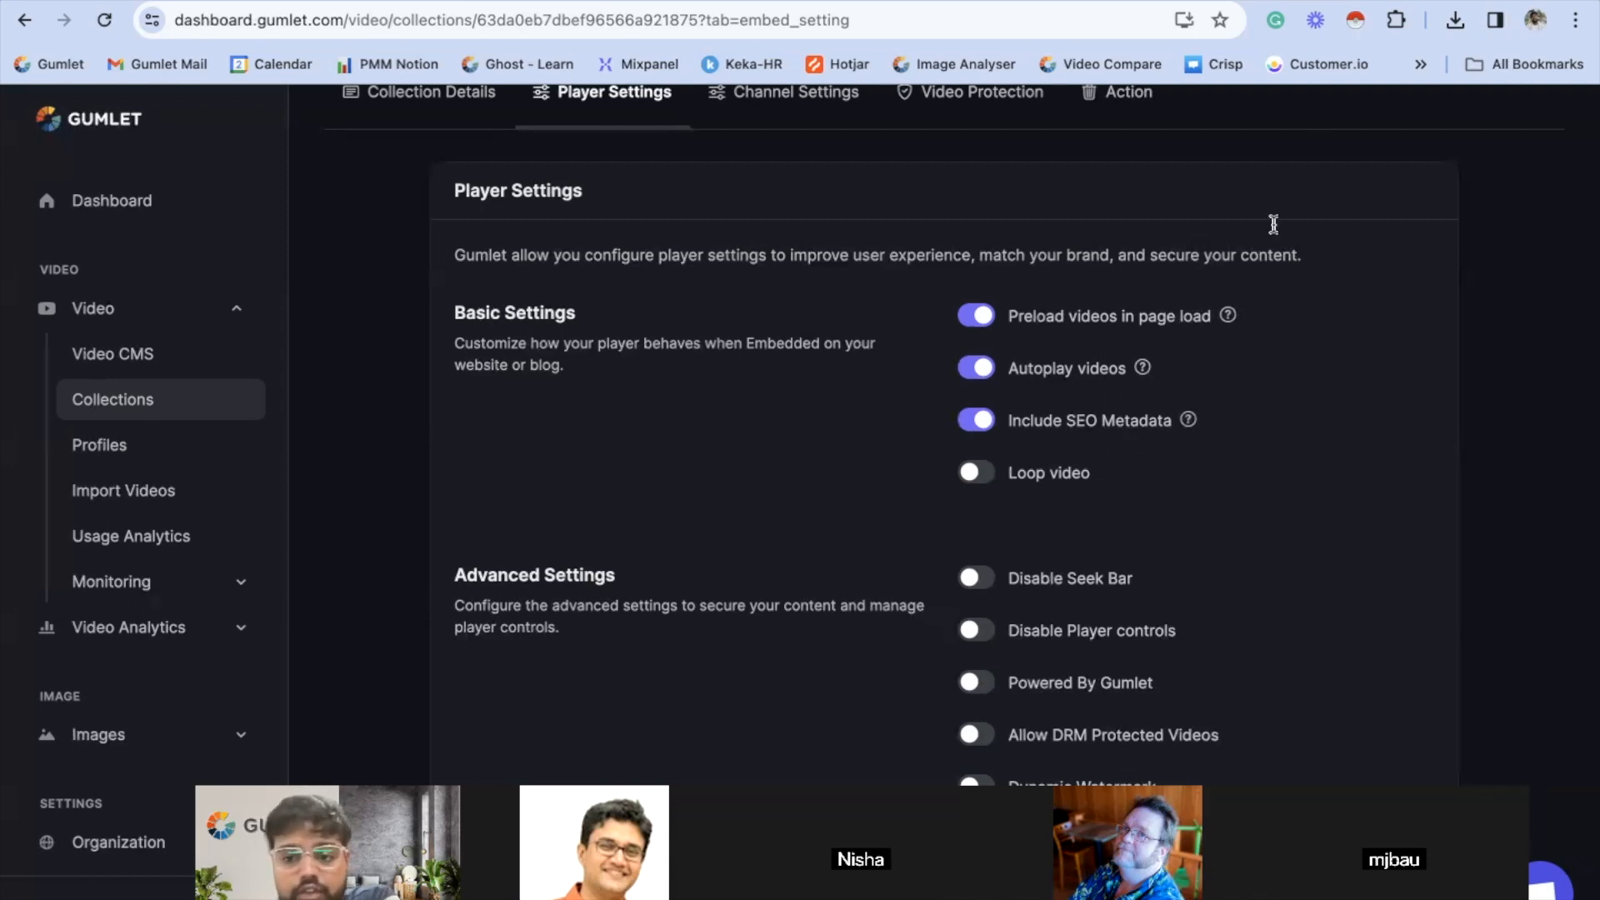
- Switch to the Gumlet documentation, search for "seo" and open the Video Structured Data For SEO guide
{"action": "left_click", "coordinate": [1309, 1]}
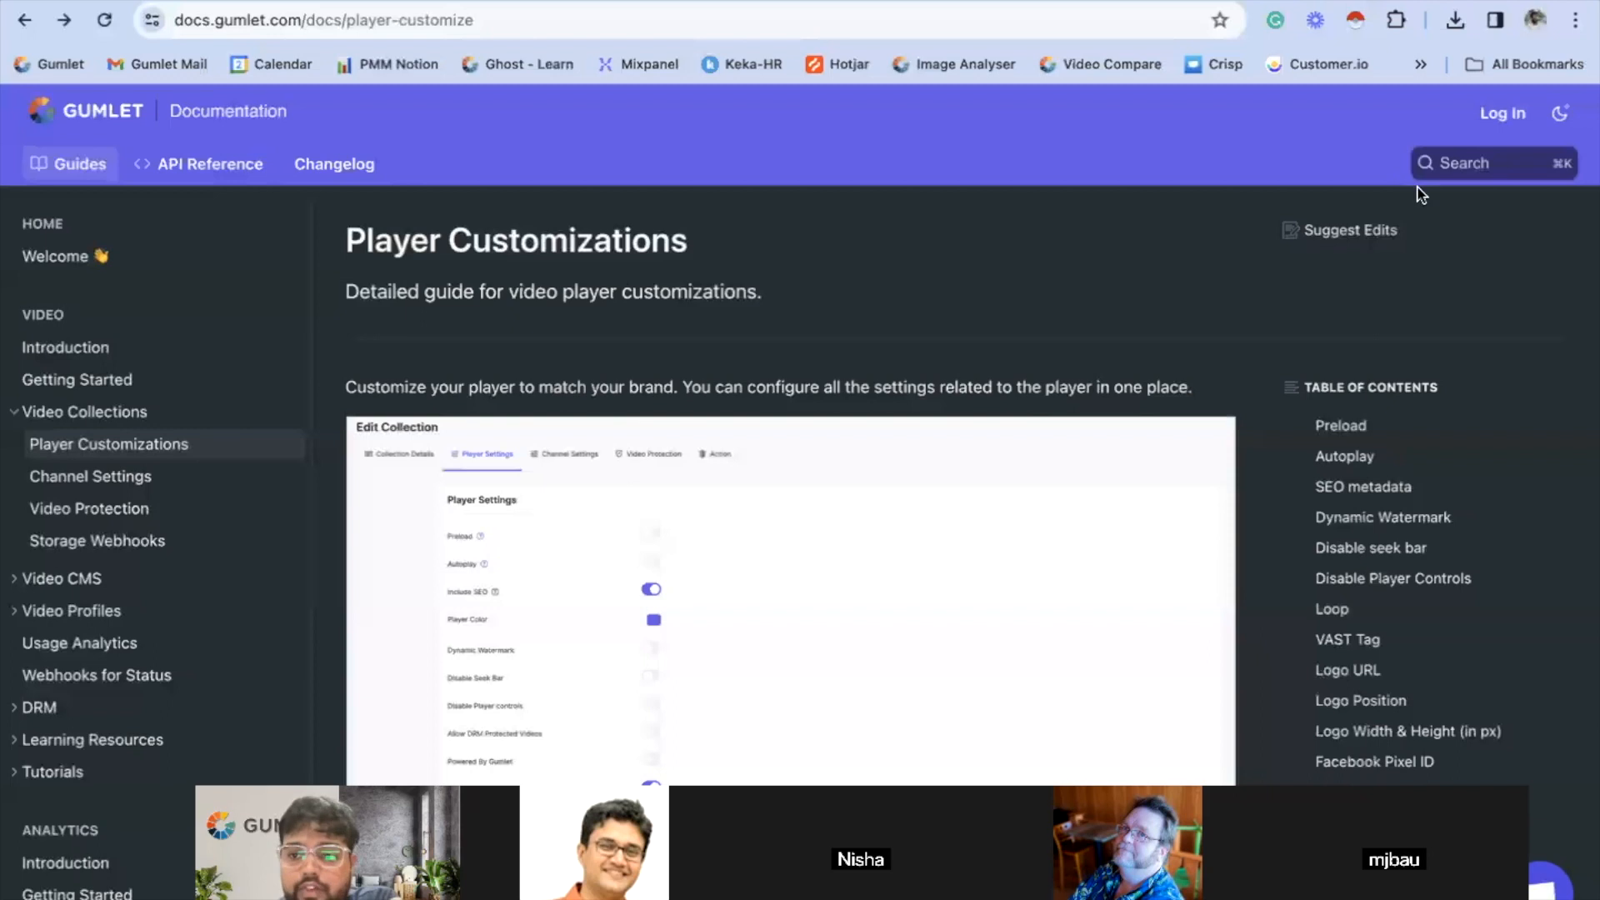
{"action": "left_click", "coordinate": [1449, 165]}
{"action": "type", "text": "seo"}
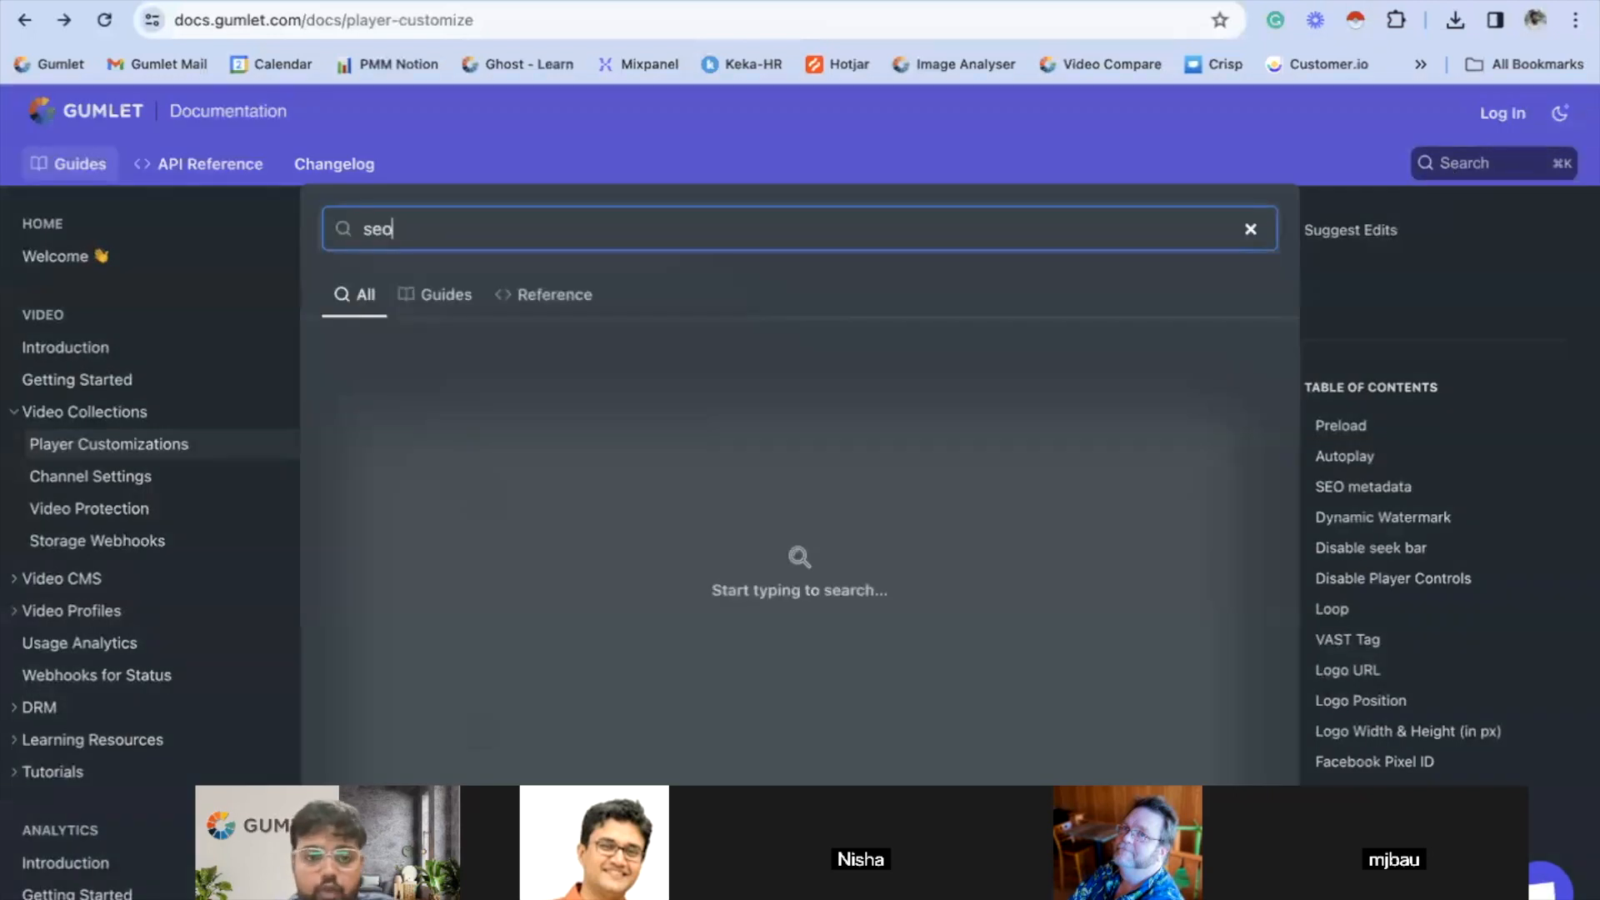
{"action": "left_click", "coordinate": [772, 363]}
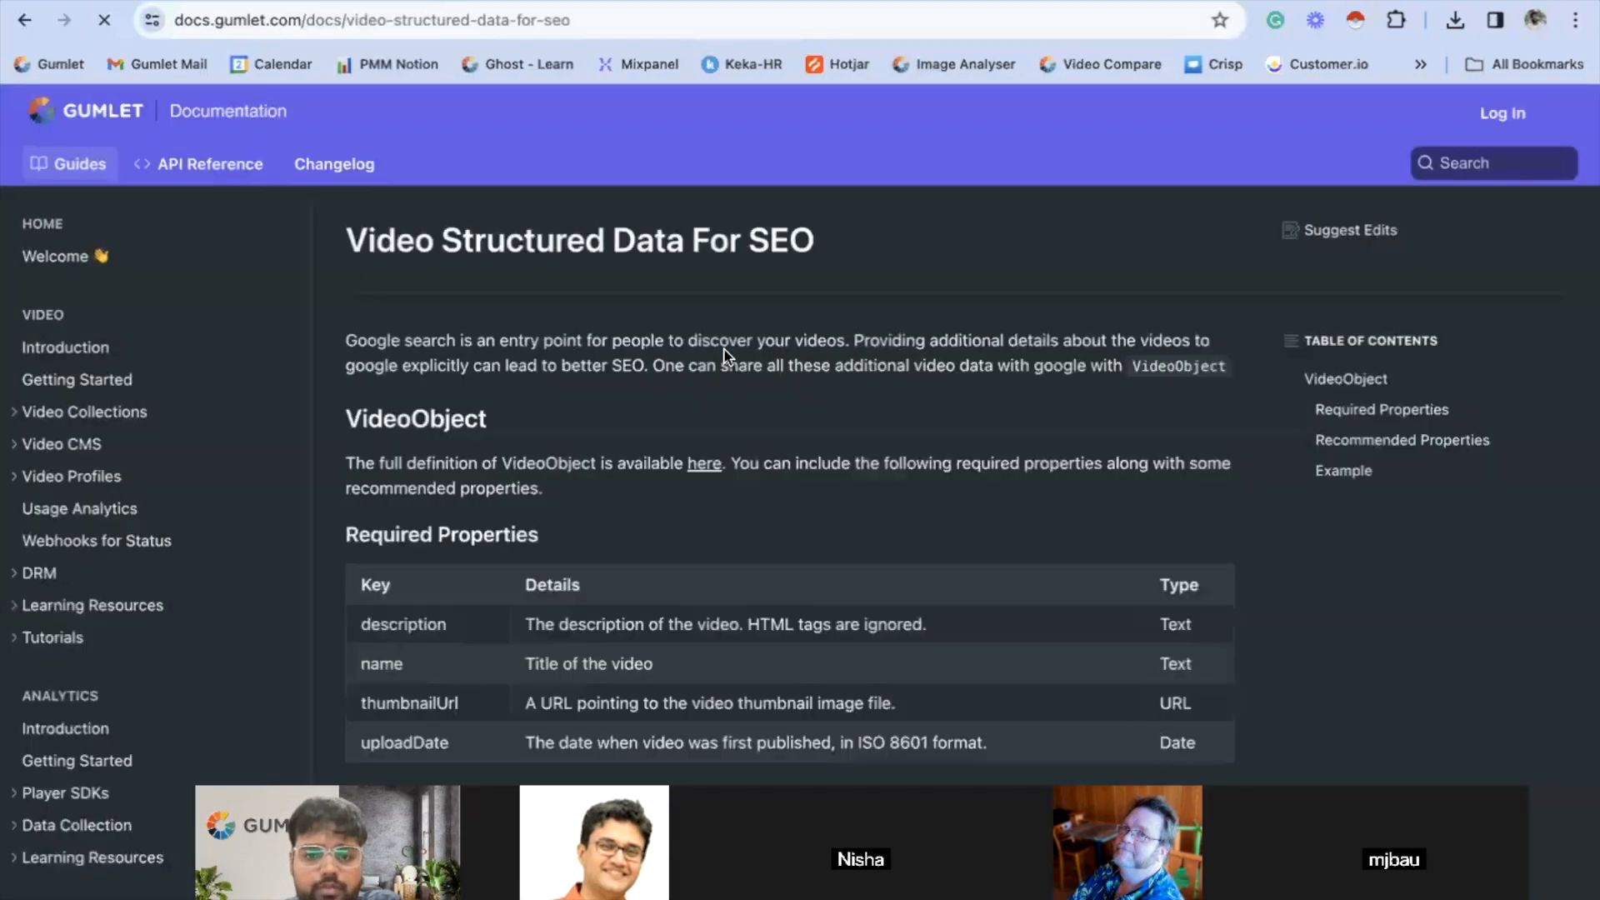
- Examine the required and recommended VideoObject properties in the SEO guide, finishing back at the collection's Player Settings
{"action": "scroll", "coordinate": [726, 355], "scroll_direction": "down", "scroll_amount": 2}
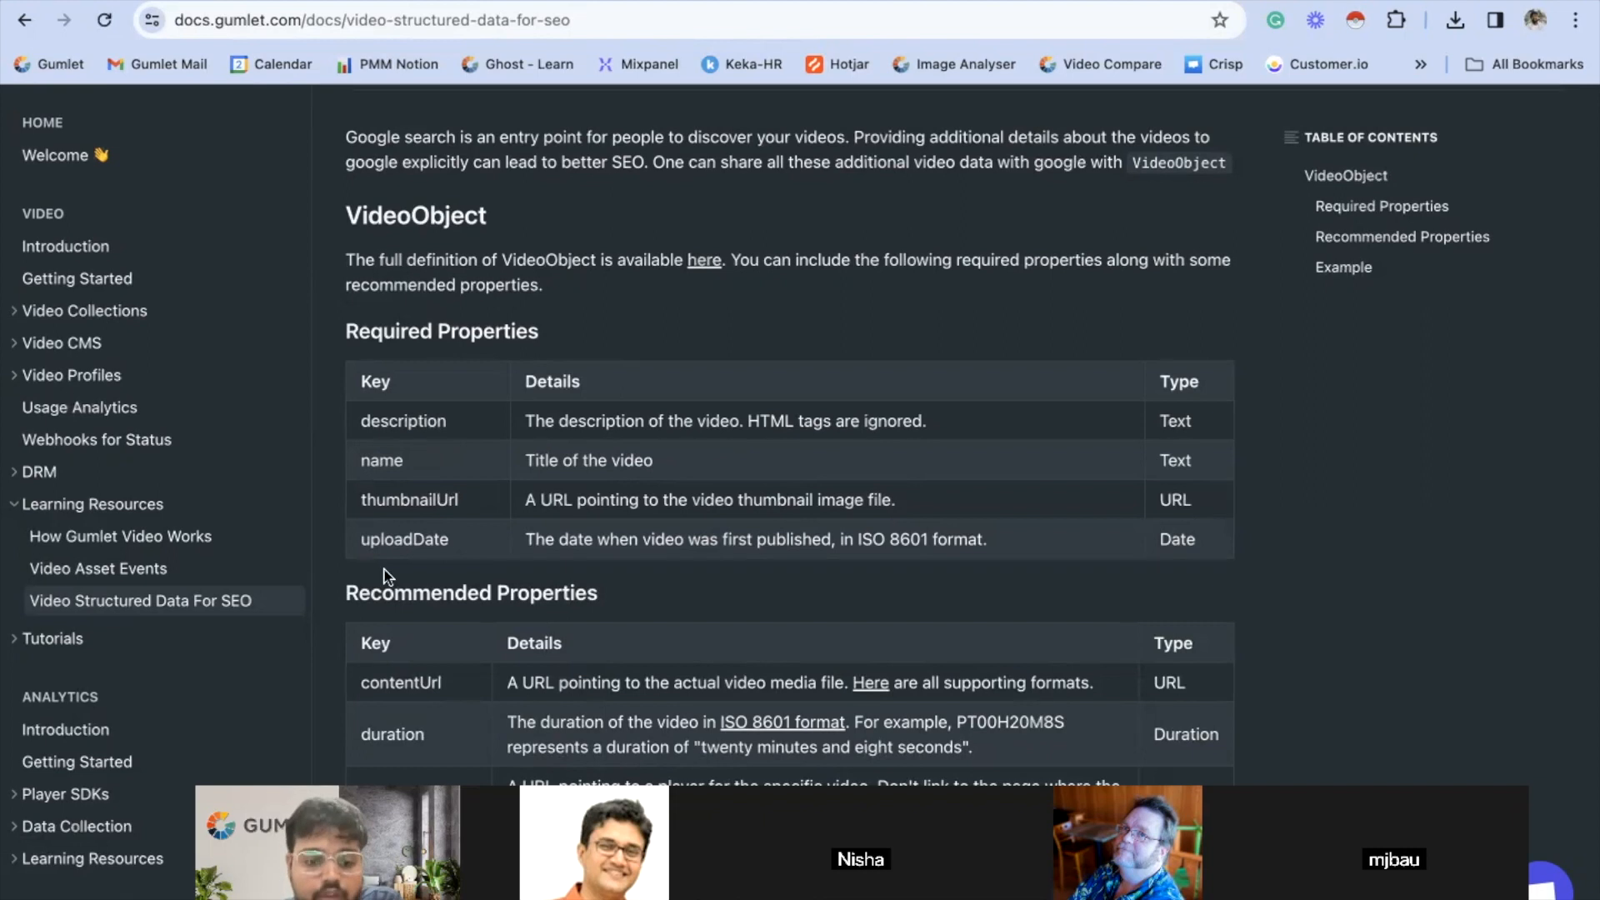
{"action": "left_click", "coordinate": [1367, 1]}
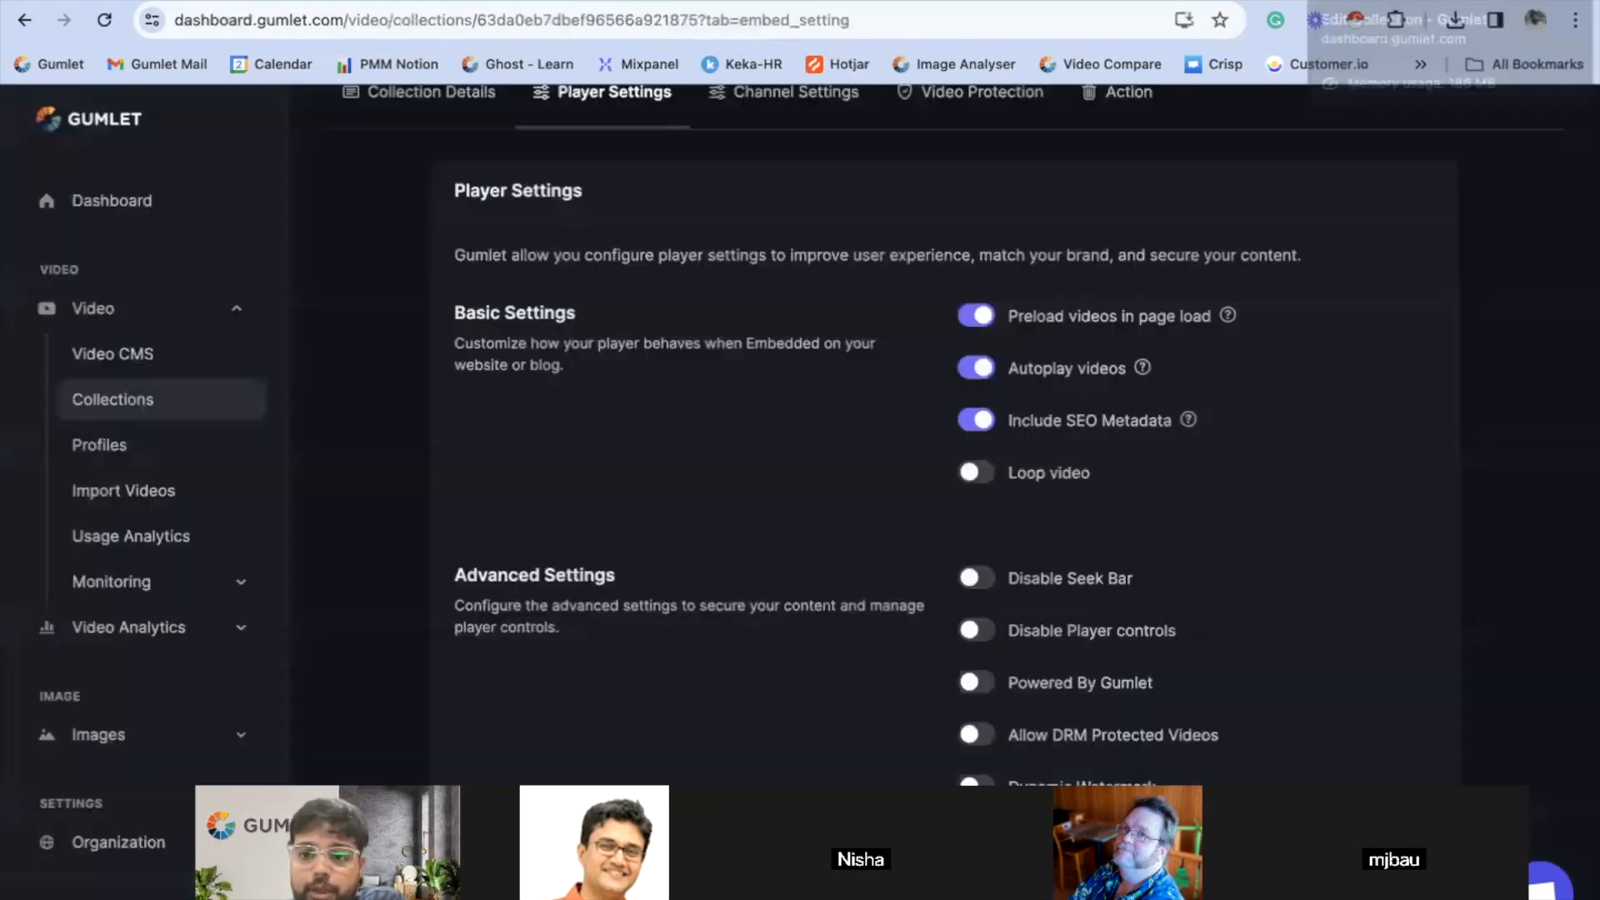
{"action": "left_click", "coordinate": [1321, 3]}
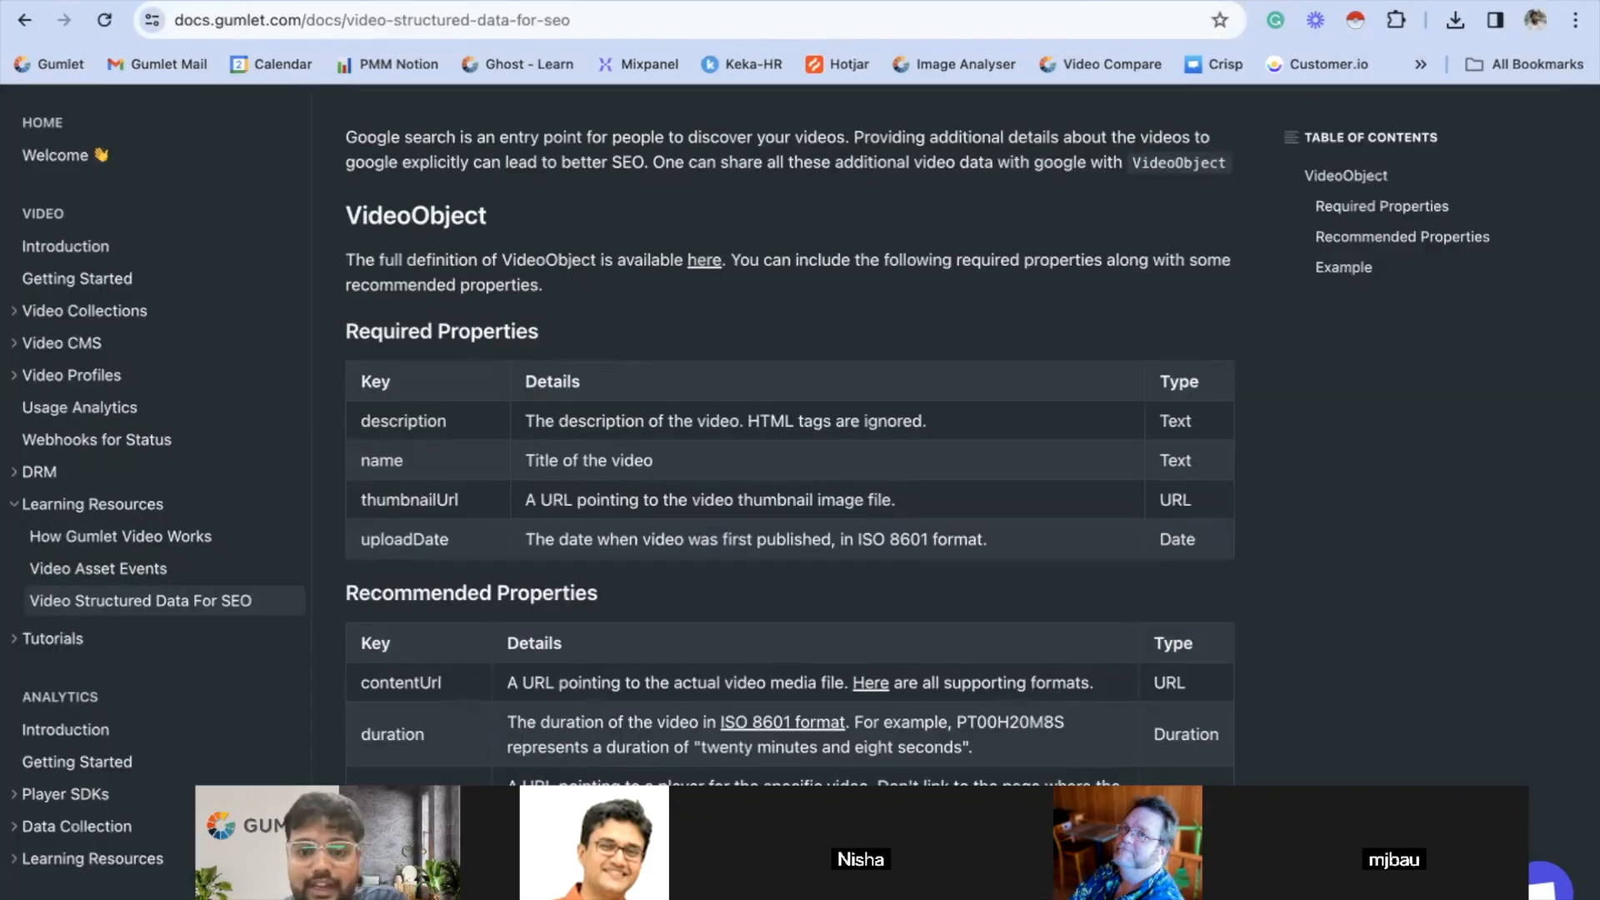
{"action": "scroll", "coordinate": [668, 565], "scroll_direction": "down", "scroll_amount": 5}
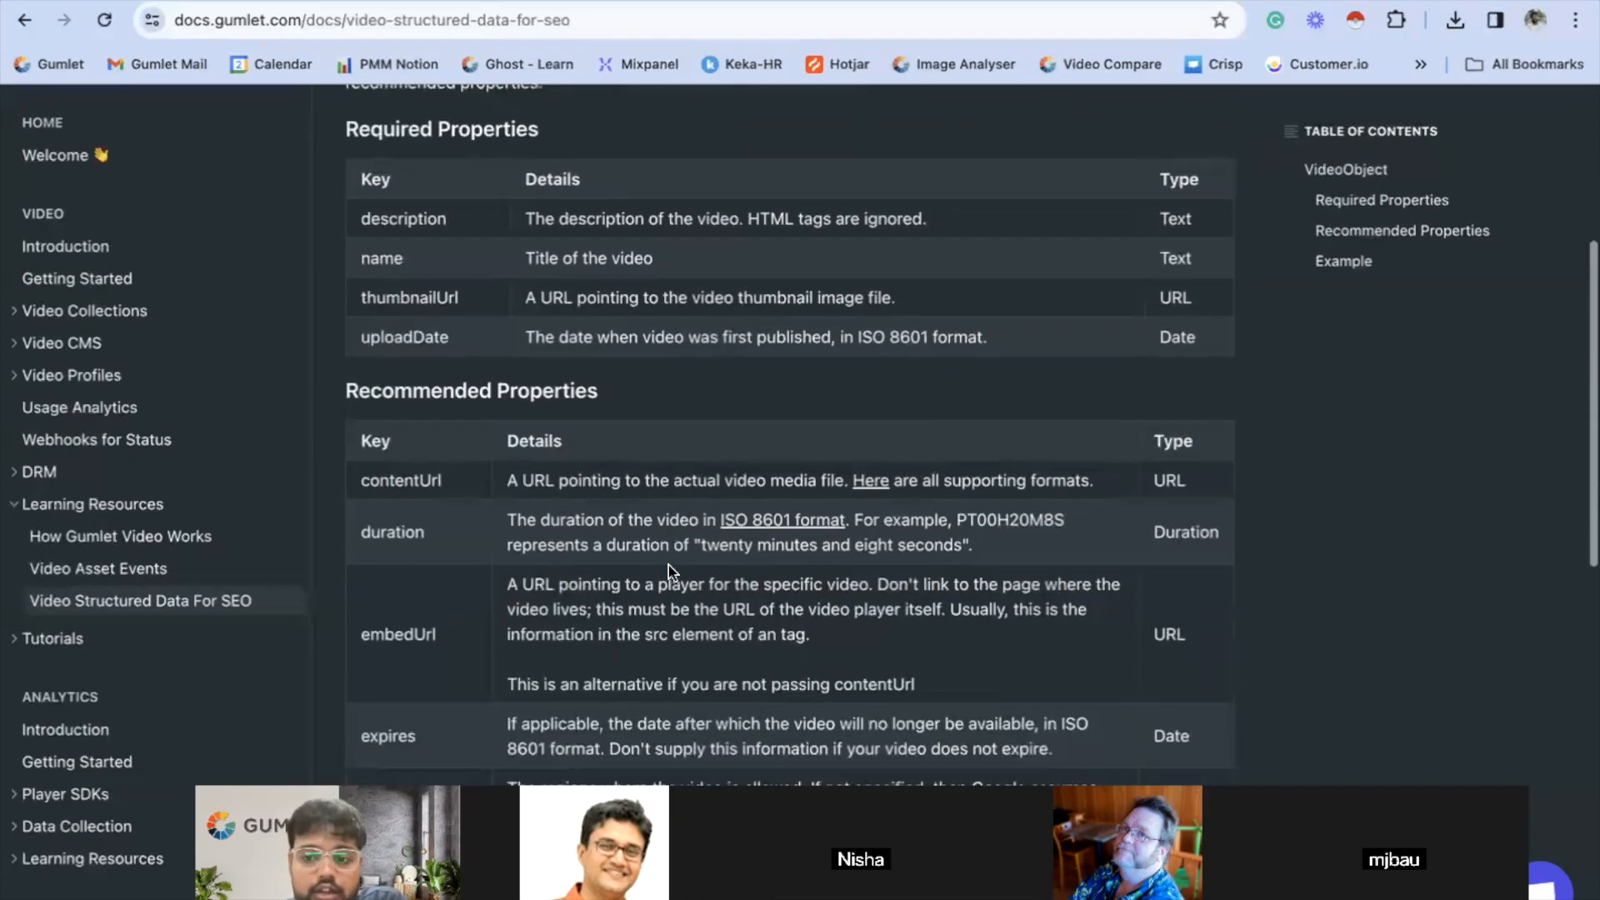
{"action": "scroll", "coordinate": [668, 565], "scroll_direction": "down", "scroll_amount": 1}
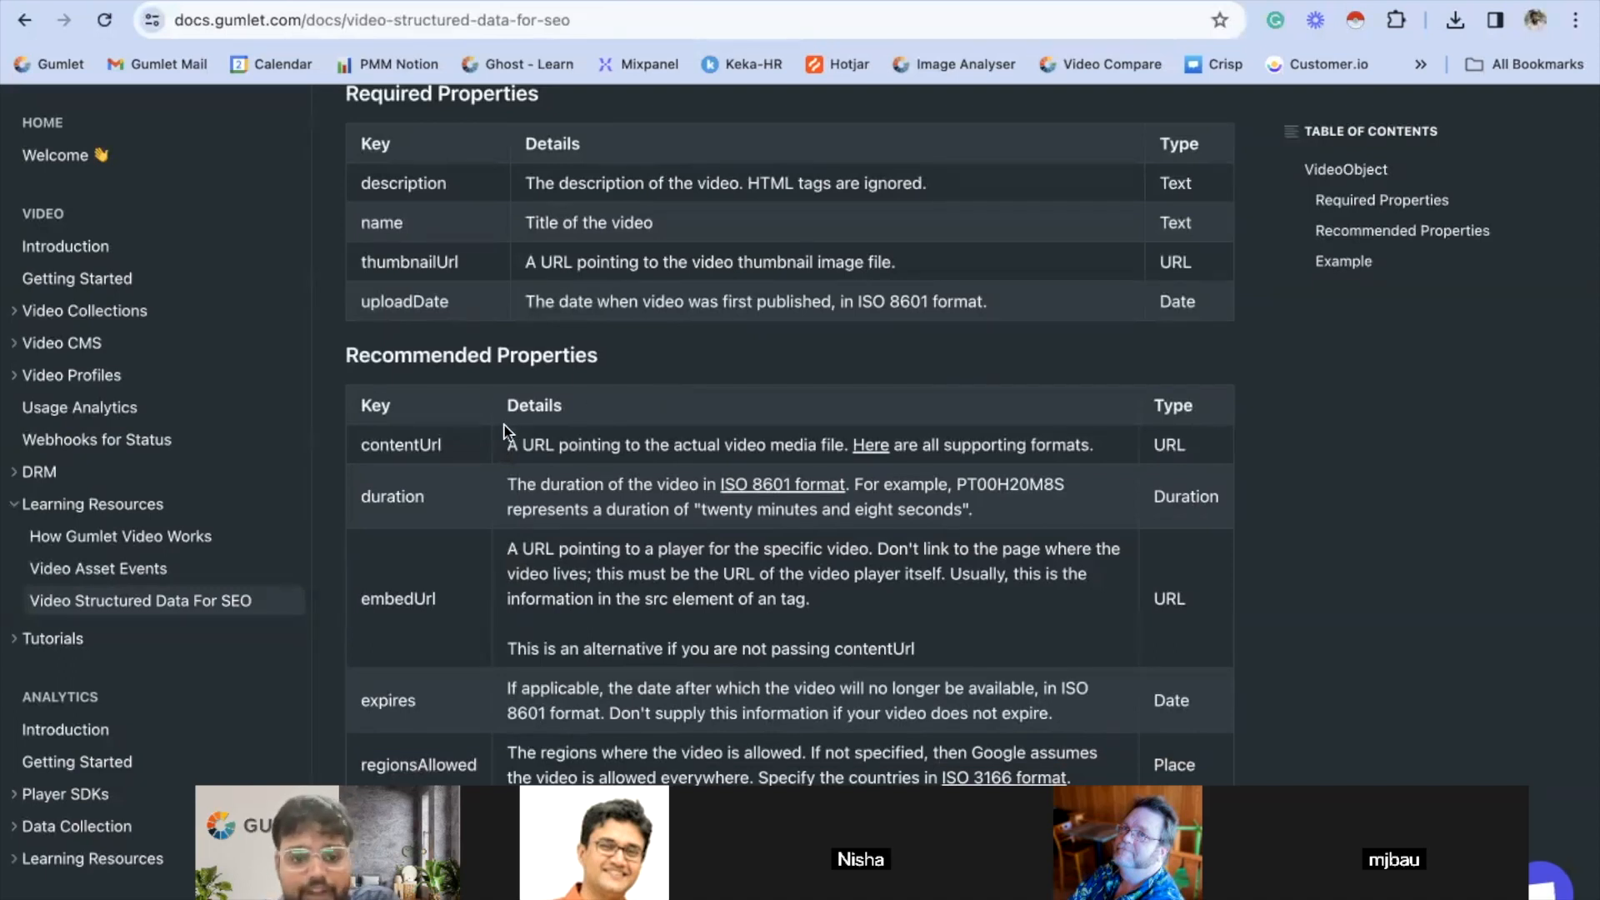
{"action": "scroll", "coordinate": [503, 426], "scroll_direction": "down", "scroll_amount": 2}
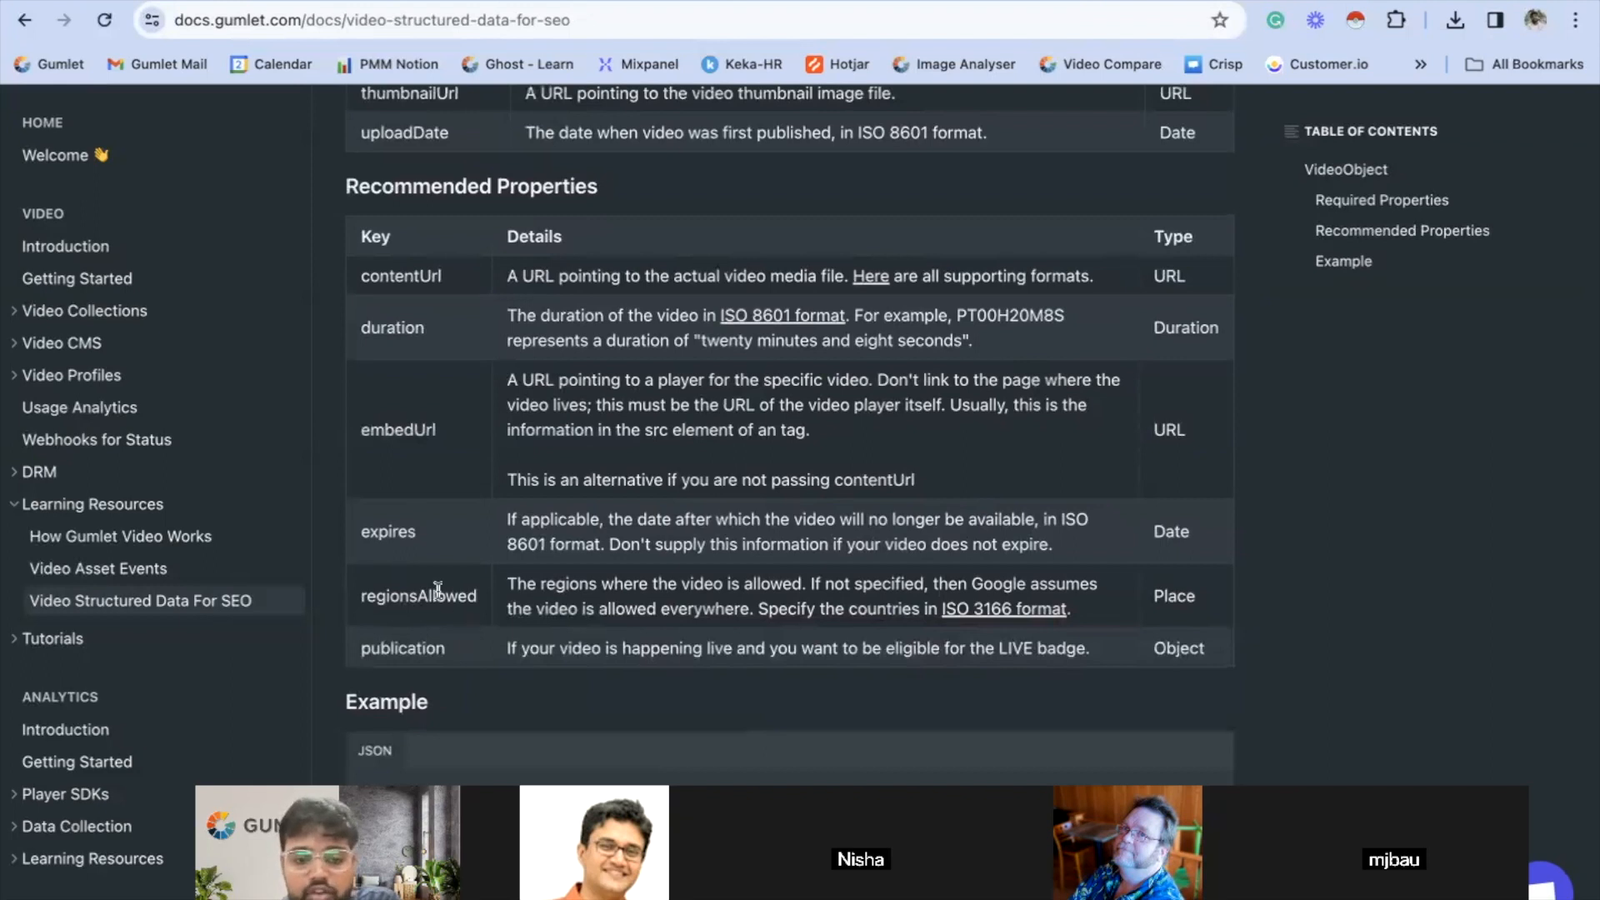
{"action": "scroll", "coordinate": [436, 588], "scroll_direction": "up", "scroll_amount": 8}
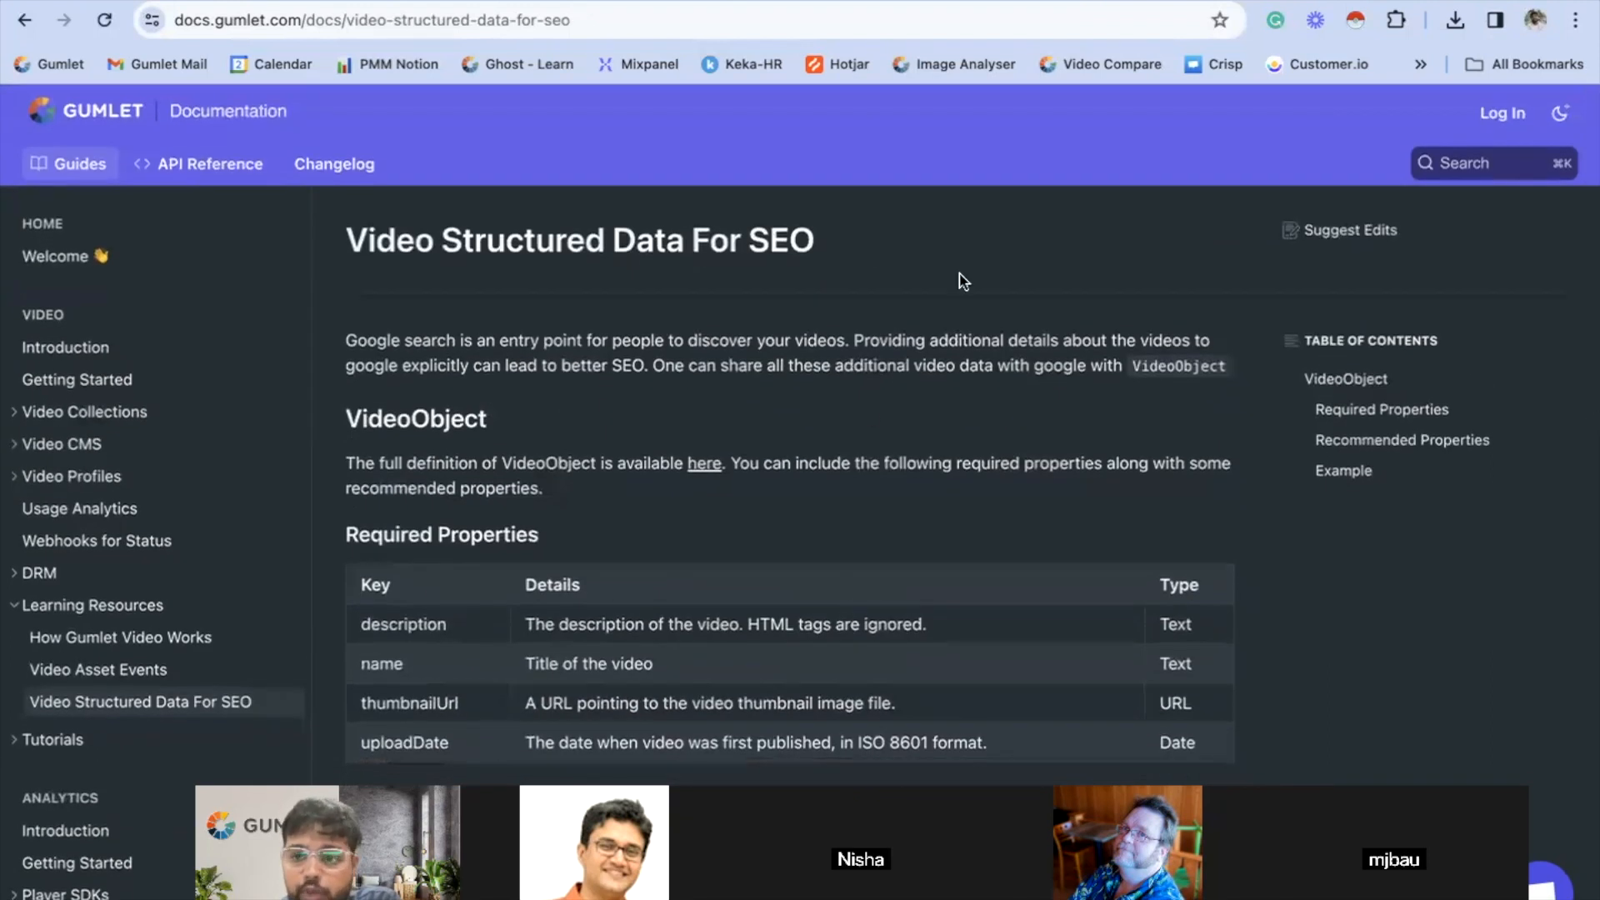
{"action": "left_click", "coordinate": [1331, 1]}
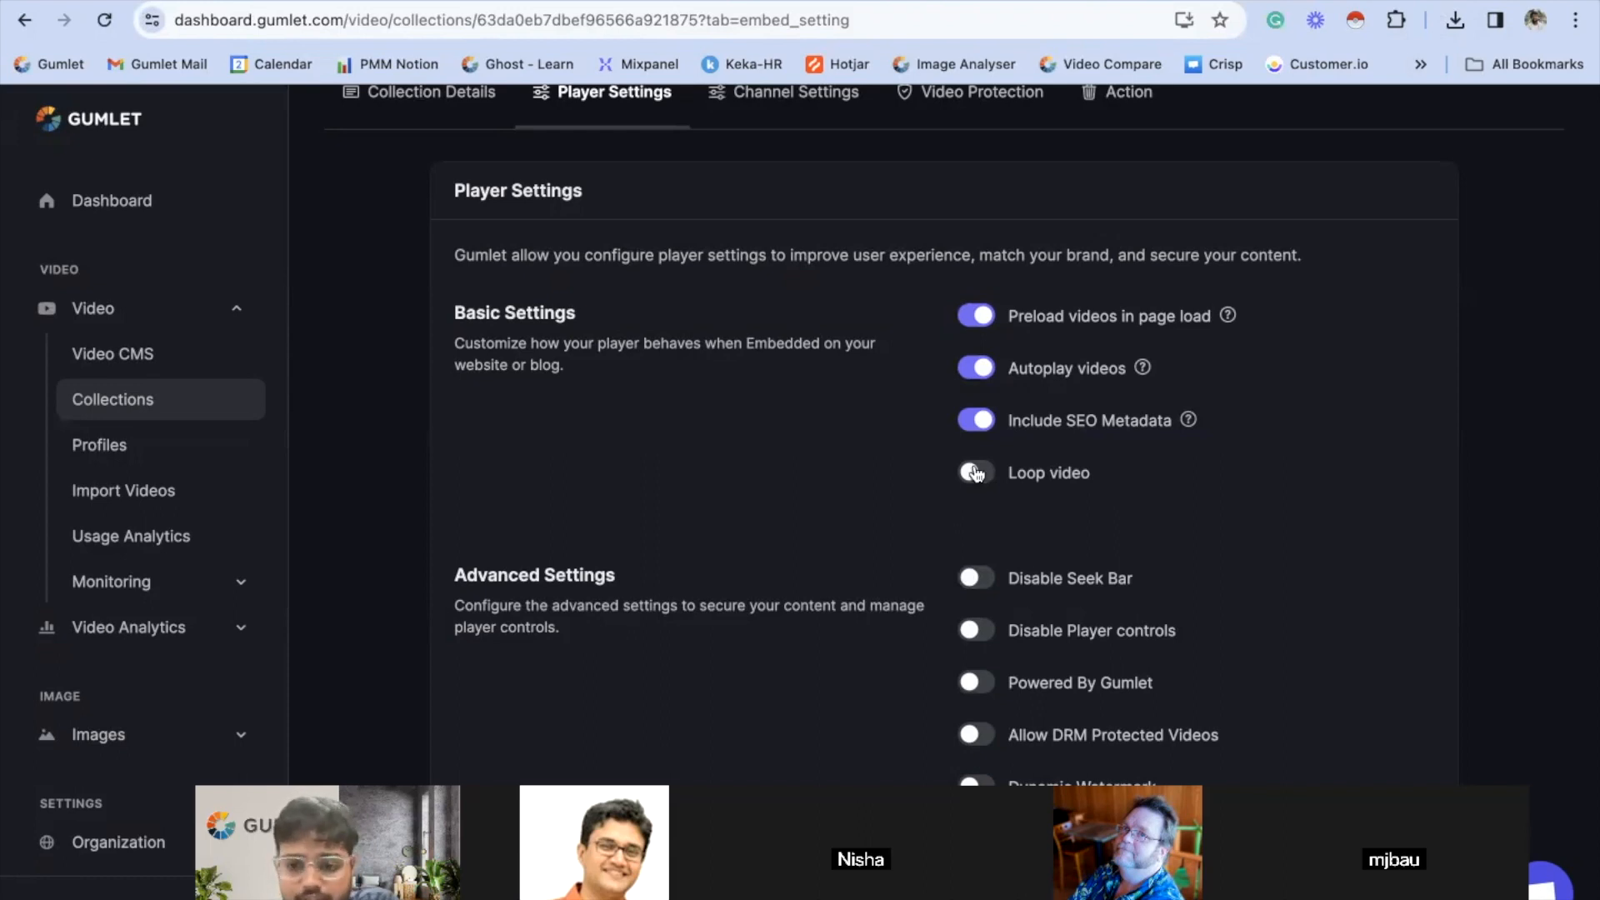
- Review the remaining player settings, and switch Disable Seek Bar on and off again in the Advanced Settings
{"action": "scroll", "coordinate": [975, 472], "scroll_direction": "down", "scroll_amount": 3}
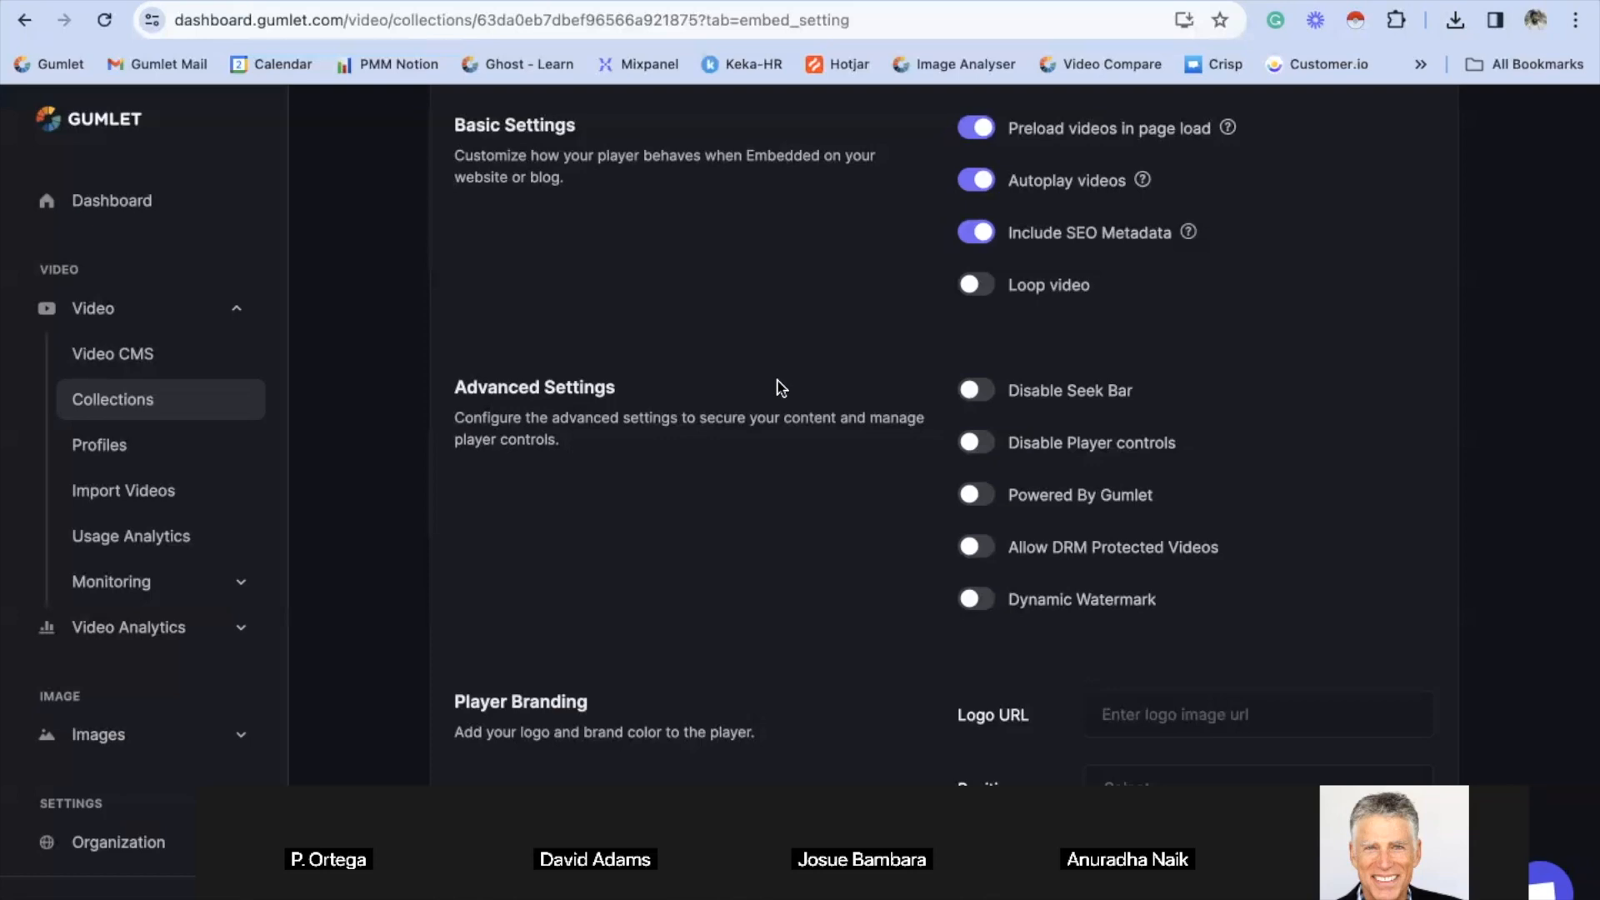
{"action": "scroll", "coordinate": [780, 387], "scroll_direction": "down", "scroll_amount": 8}
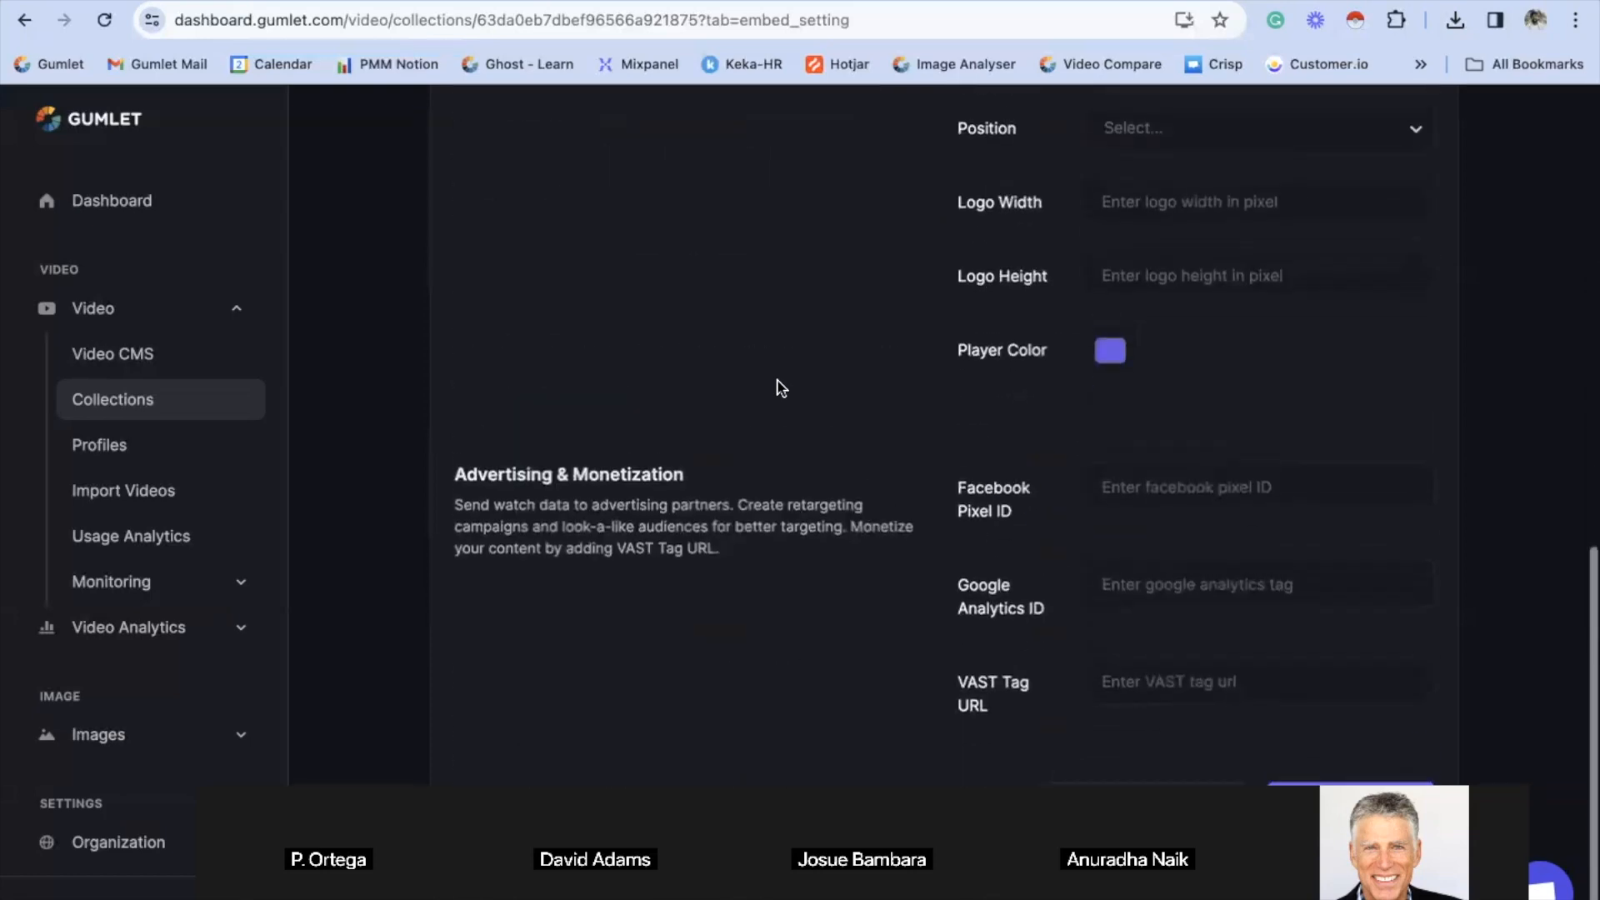
{"action": "scroll", "coordinate": [781, 388], "scroll_direction": "up", "scroll_amount": 9}
{"action": "scroll", "coordinate": [781, 387], "scroll_direction": "up", "scroll_amount": 1}
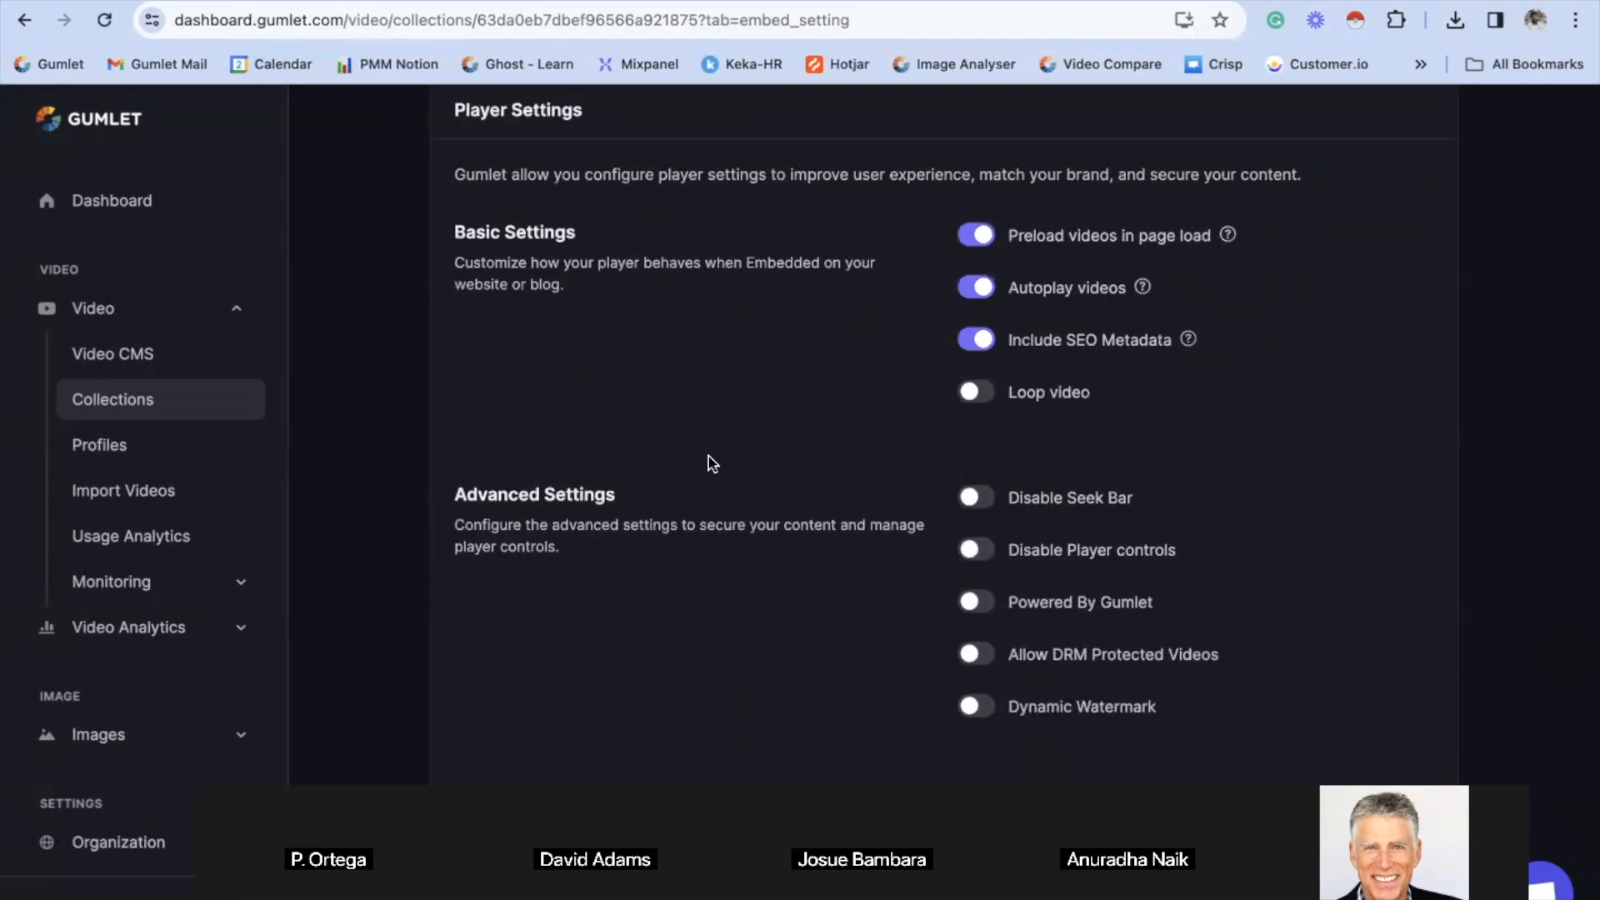
{"action": "scroll", "coordinate": [534, 523], "scroll_direction": "down", "scroll_amount": 2}
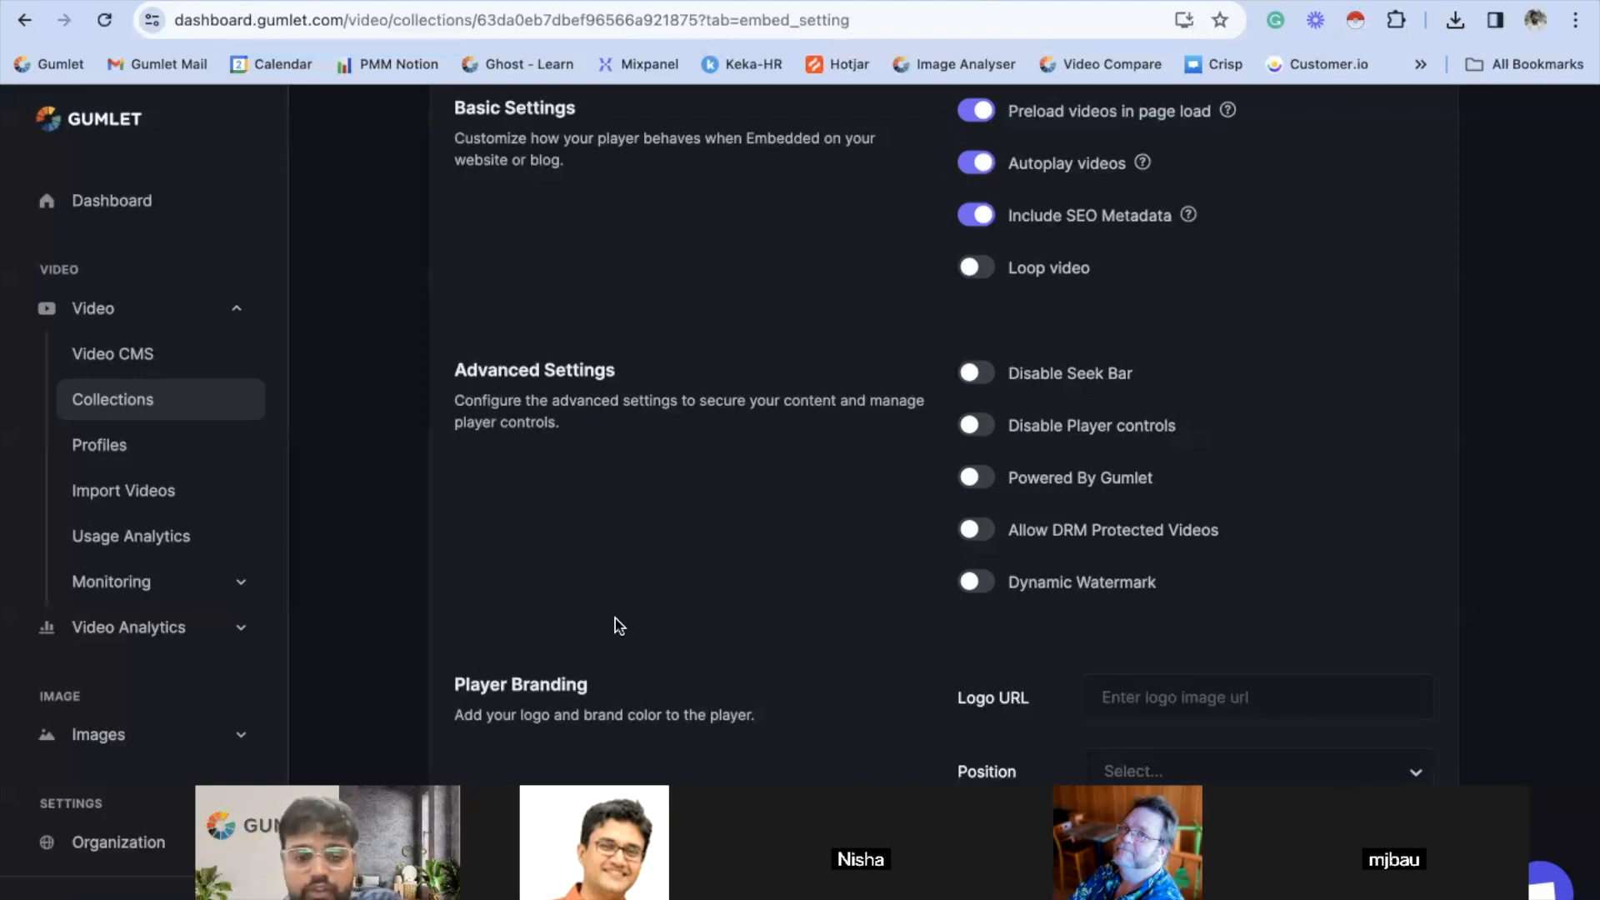
{"action": "left_click", "coordinate": [971, 371]}
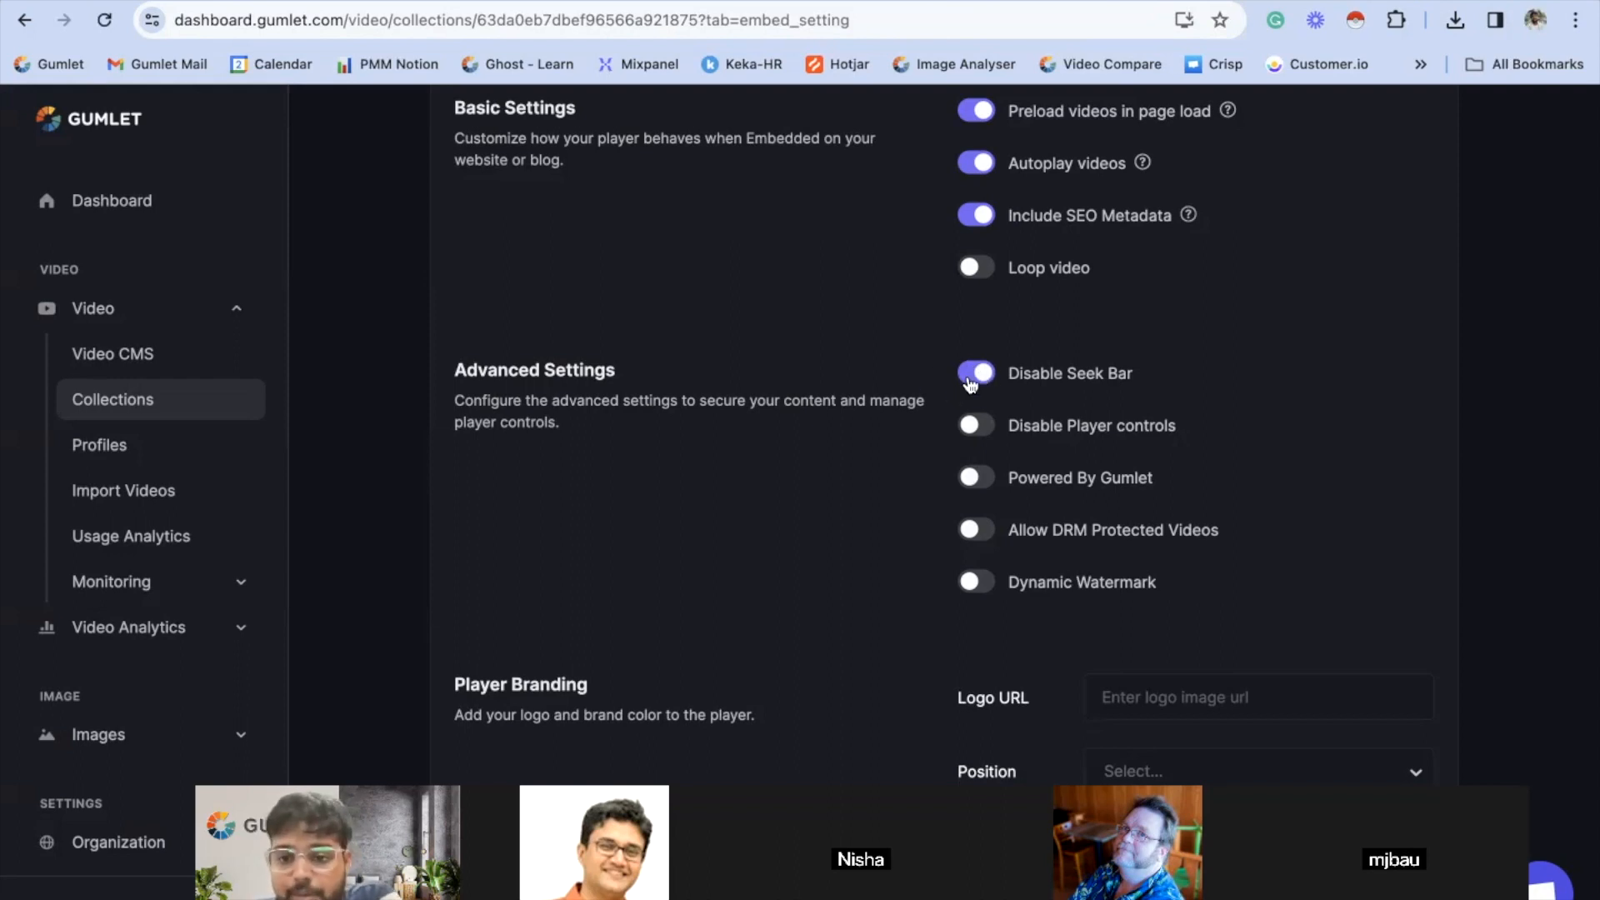
{"action": "left_click", "coordinate": [984, 377]}
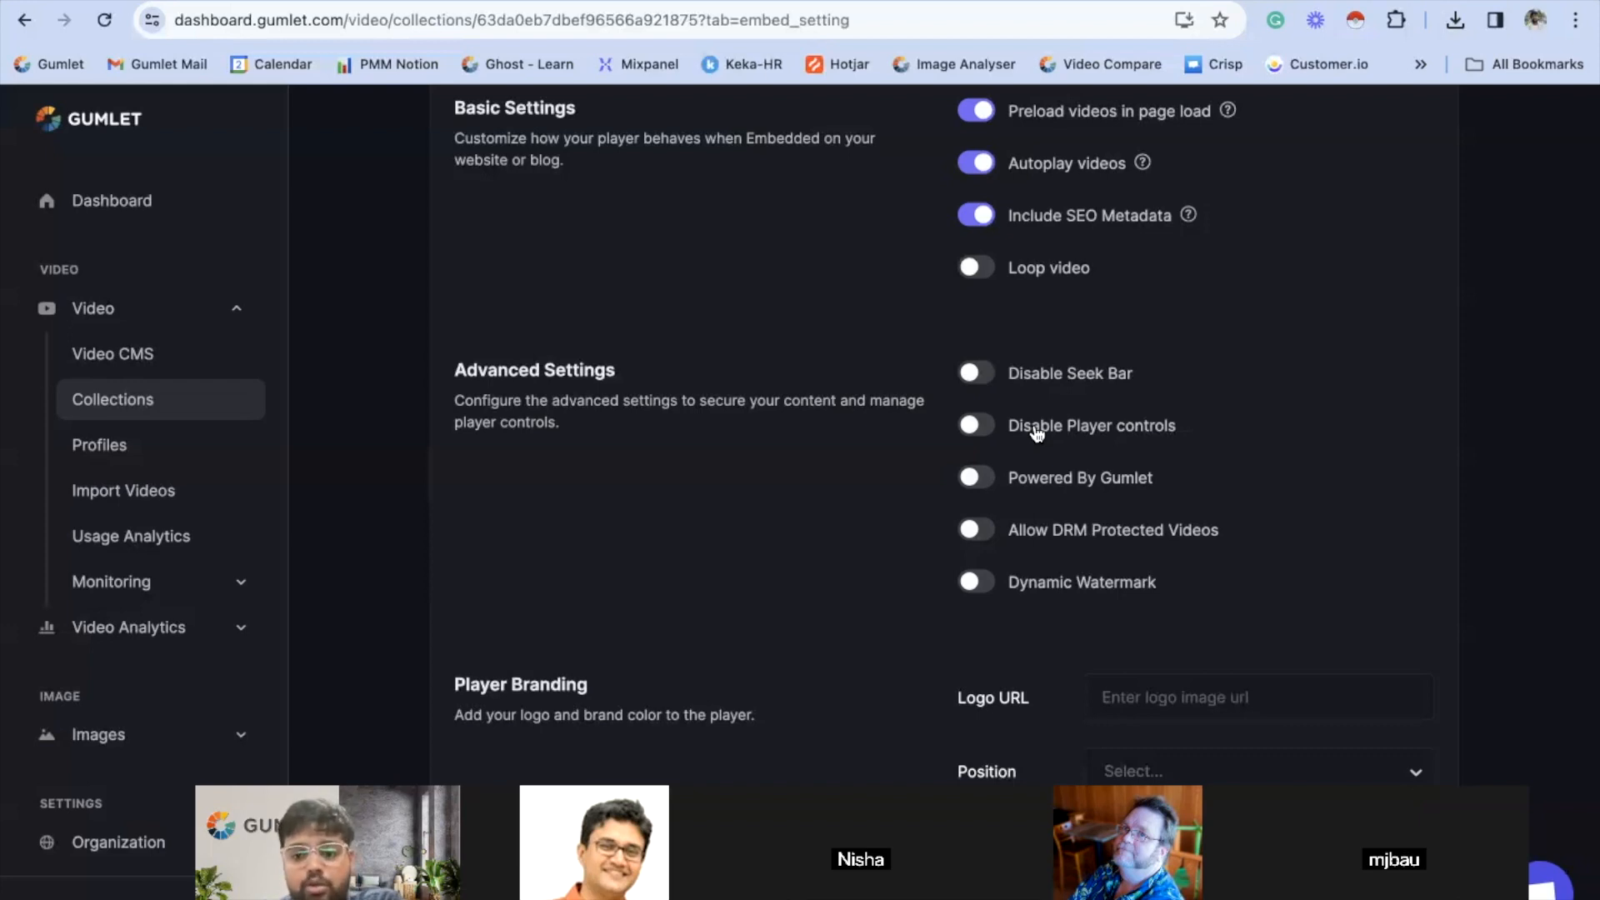
- Enable Powered By Gumlet in the collection's advanced player settings
{"action": "scroll", "coordinate": [1036, 432], "scroll_direction": "up", "scroll_amount": 1}
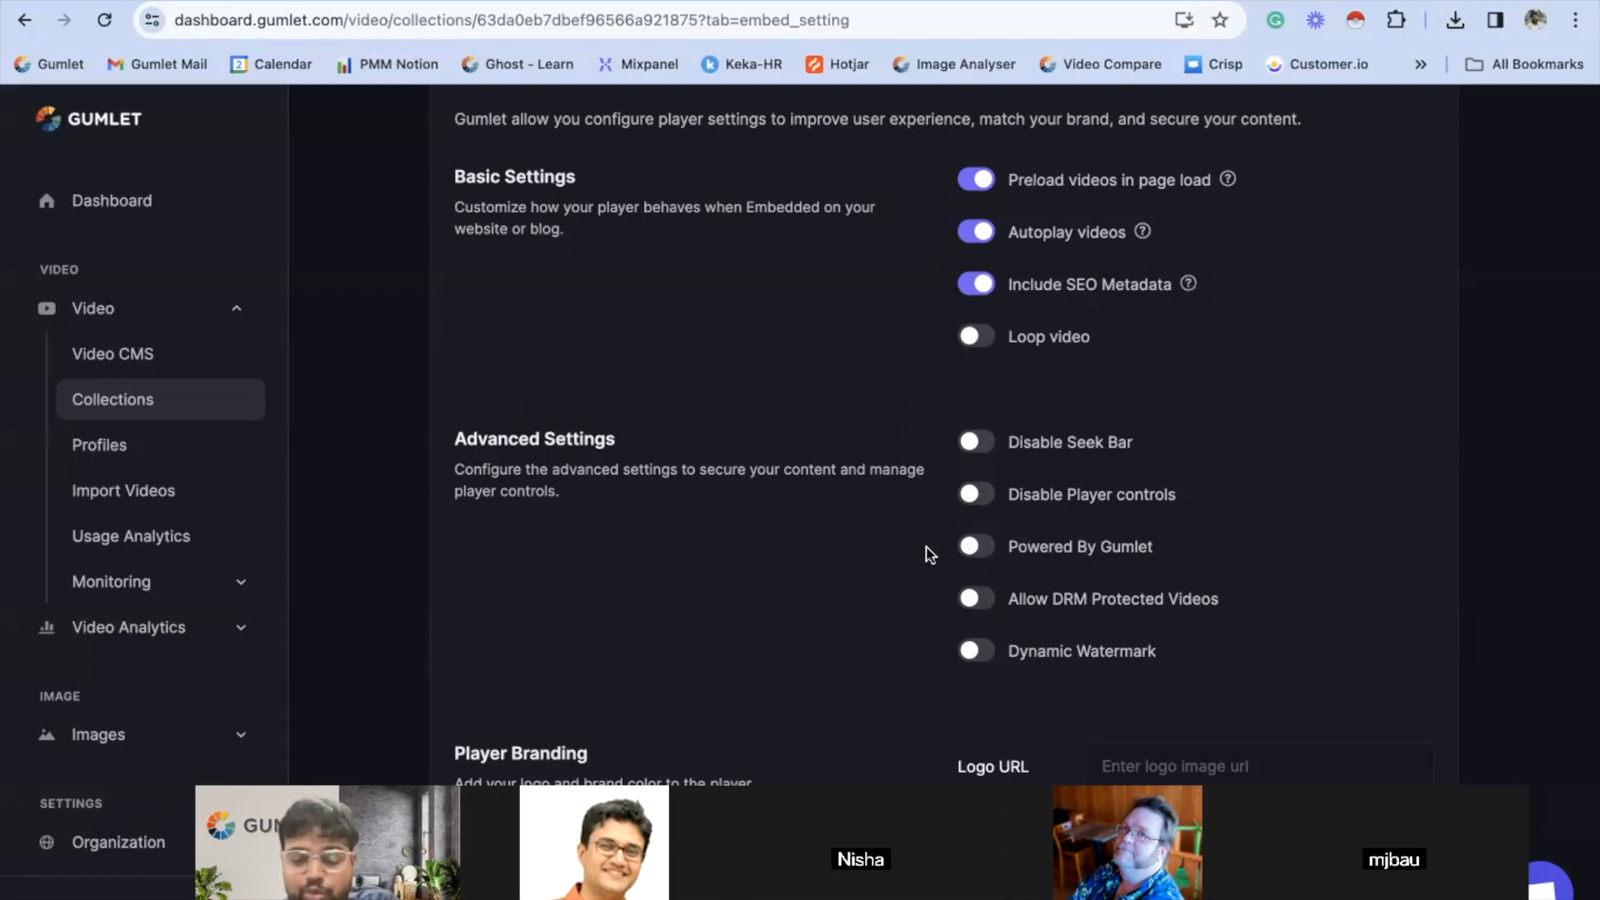
{"action": "left_click", "coordinate": [981, 554]}
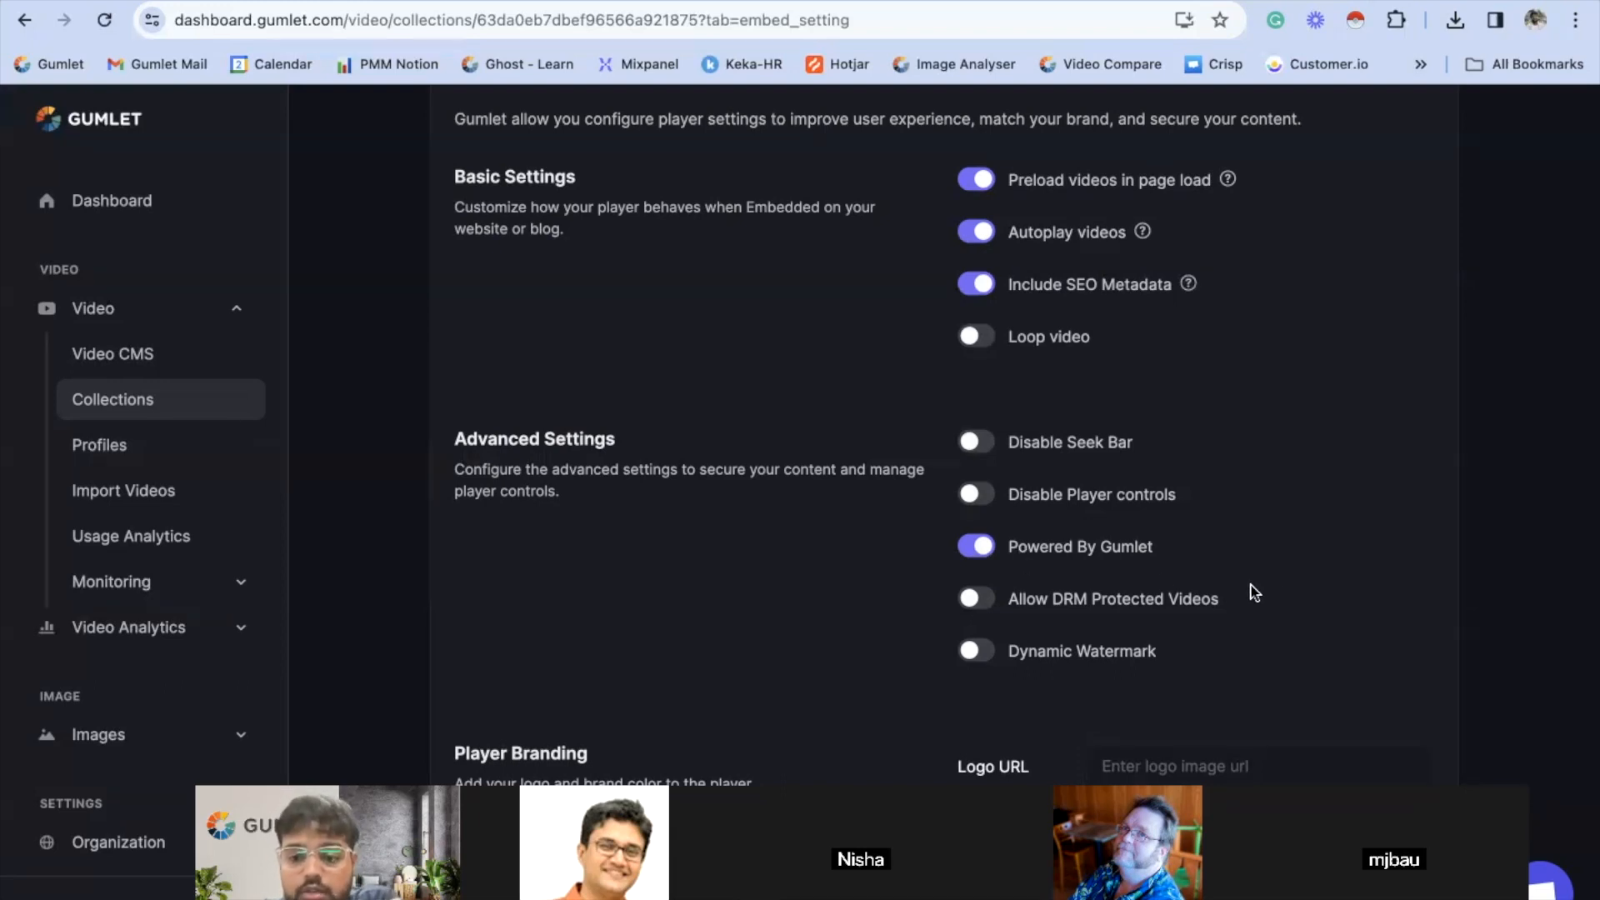
- Disable Powered By Gumlet in the collection's advanced player settings
{"action": "scroll", "coordinate": [1250, 589], "scroll_direction": "down", "scroll_amount": 8}
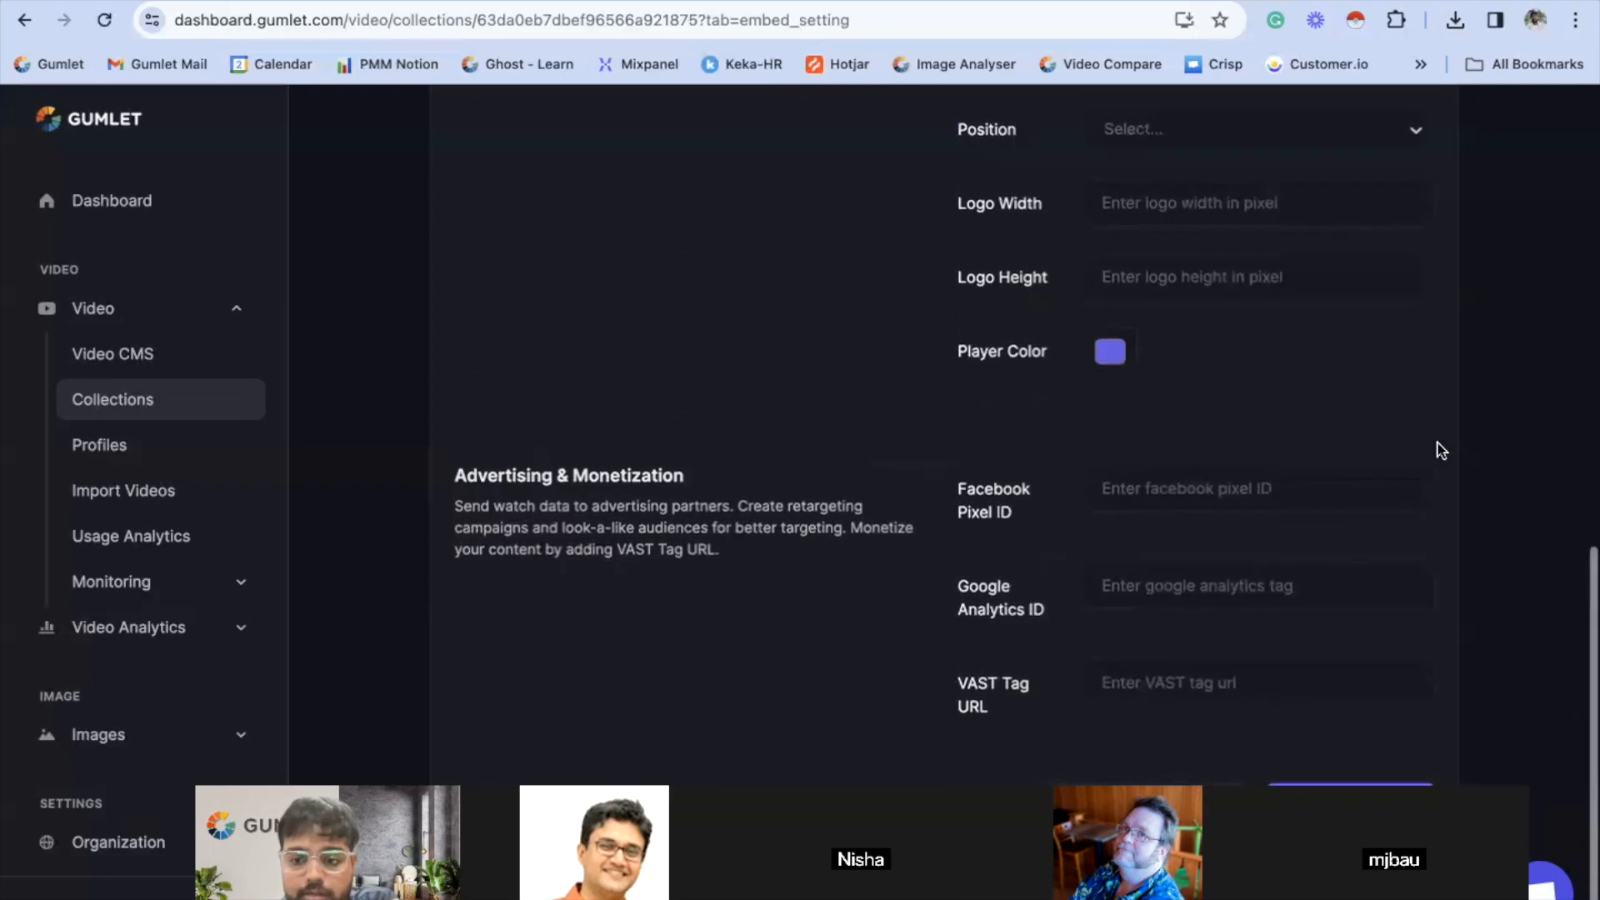
{"action": "scroll", "coordinate": [1338, 543], "scroll_direction": "up", "scroll_amount": 8}
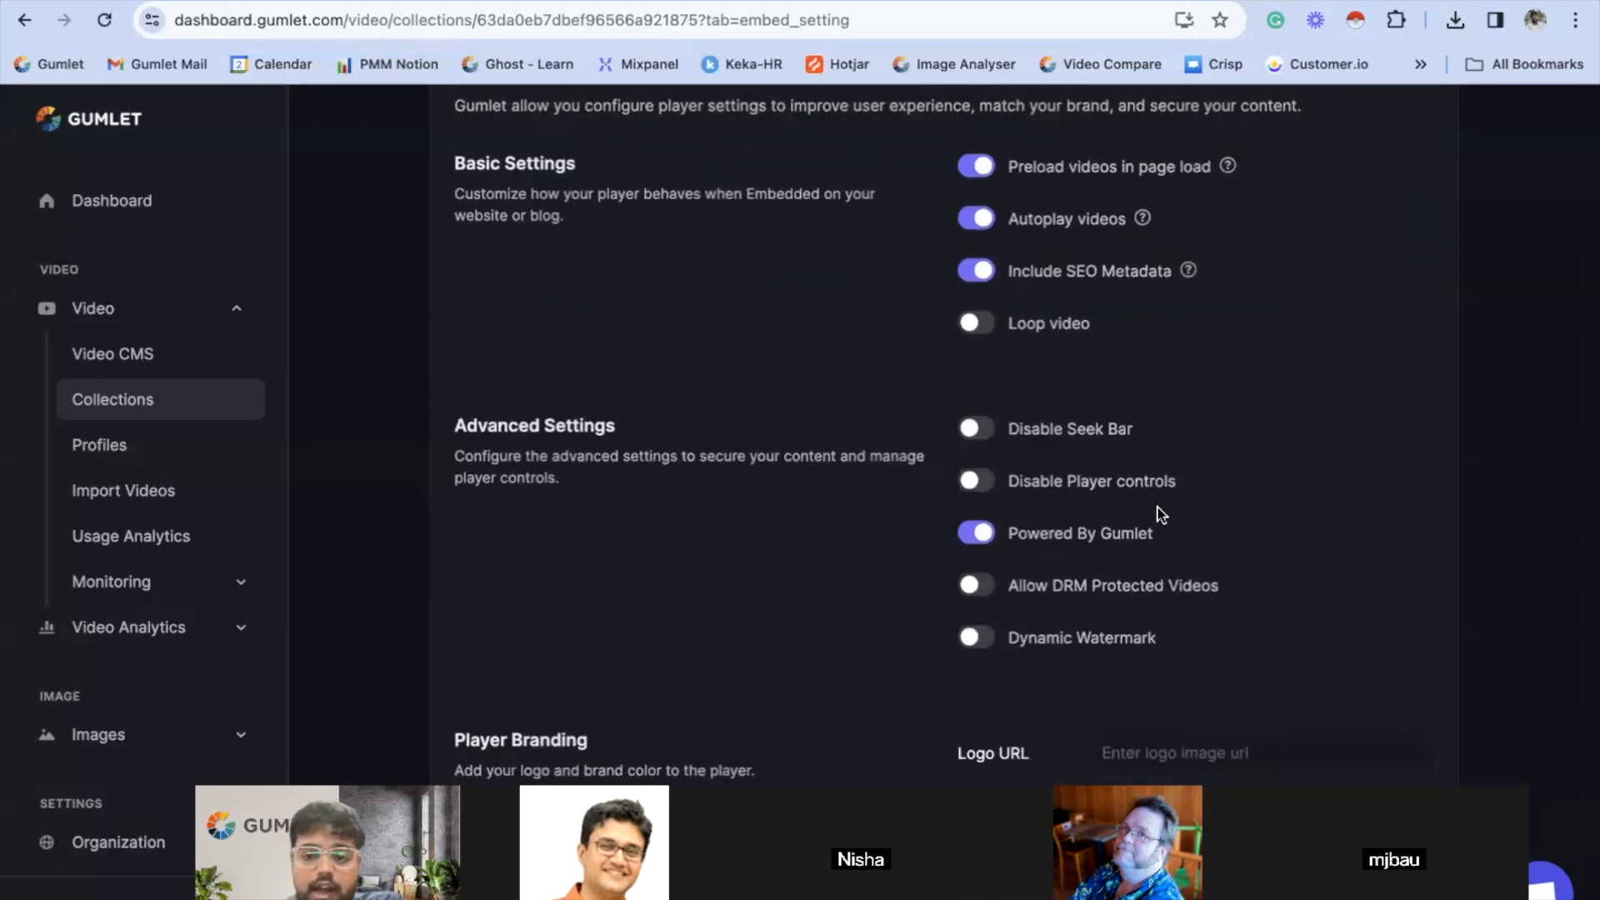
{"action": "left_click", "coordinate": [979, 534]}
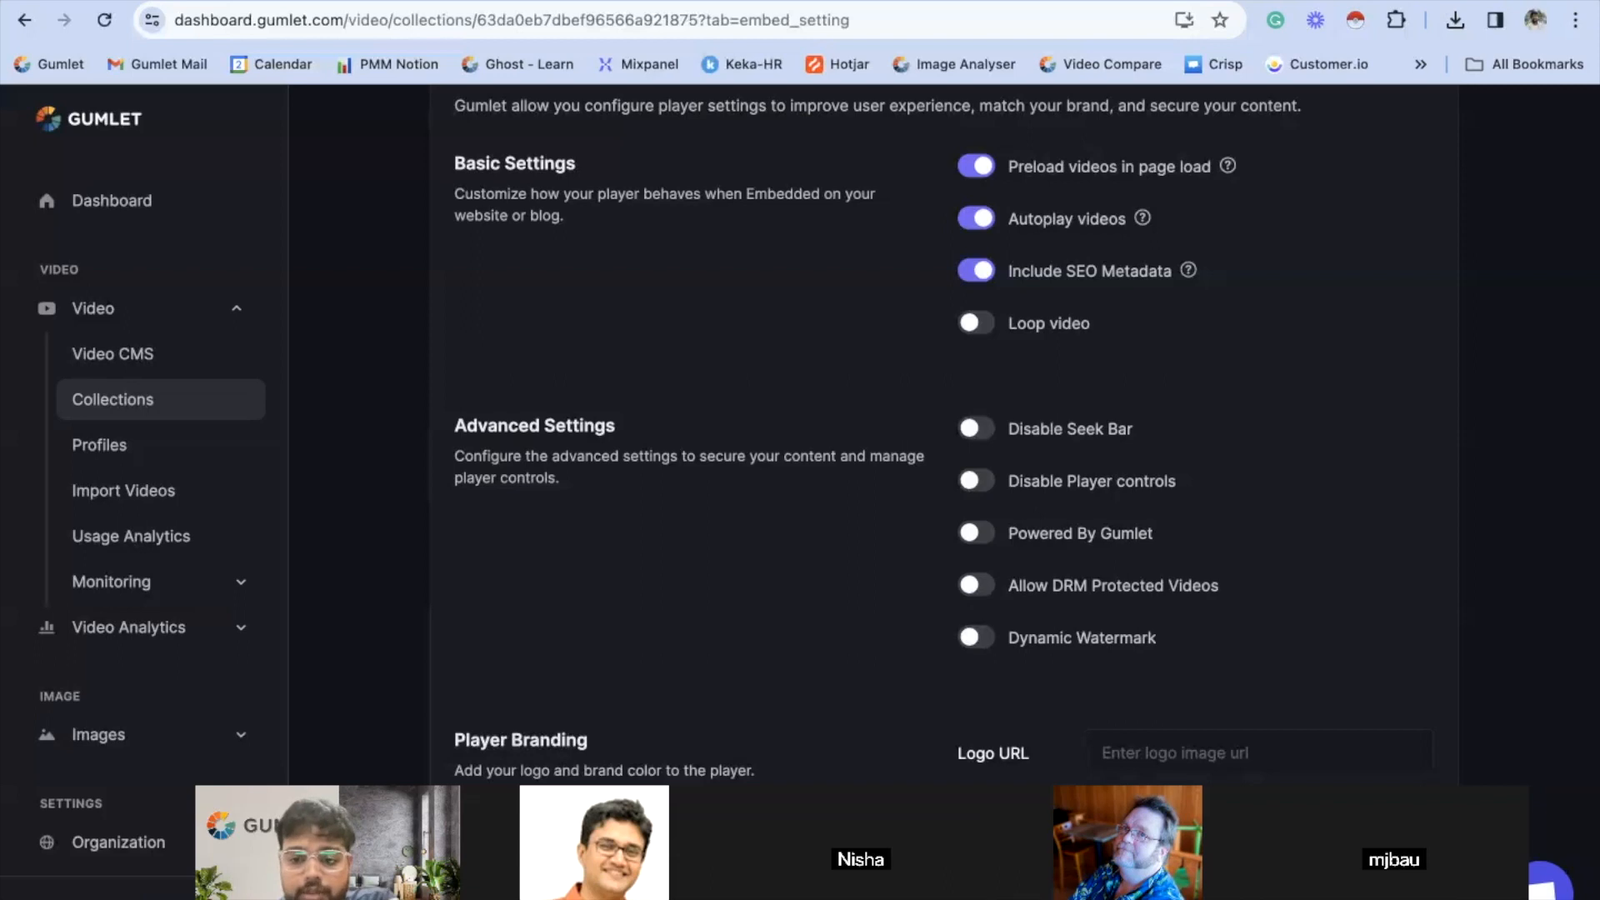
- Examine the Advanced Settings, Player Branding and Advertising & Monetization options, ending at the Logo URL setting
{"action": "scroll", "coordinate": [908, 568], "scroll_direction": "down", "scroll_amount": 2}
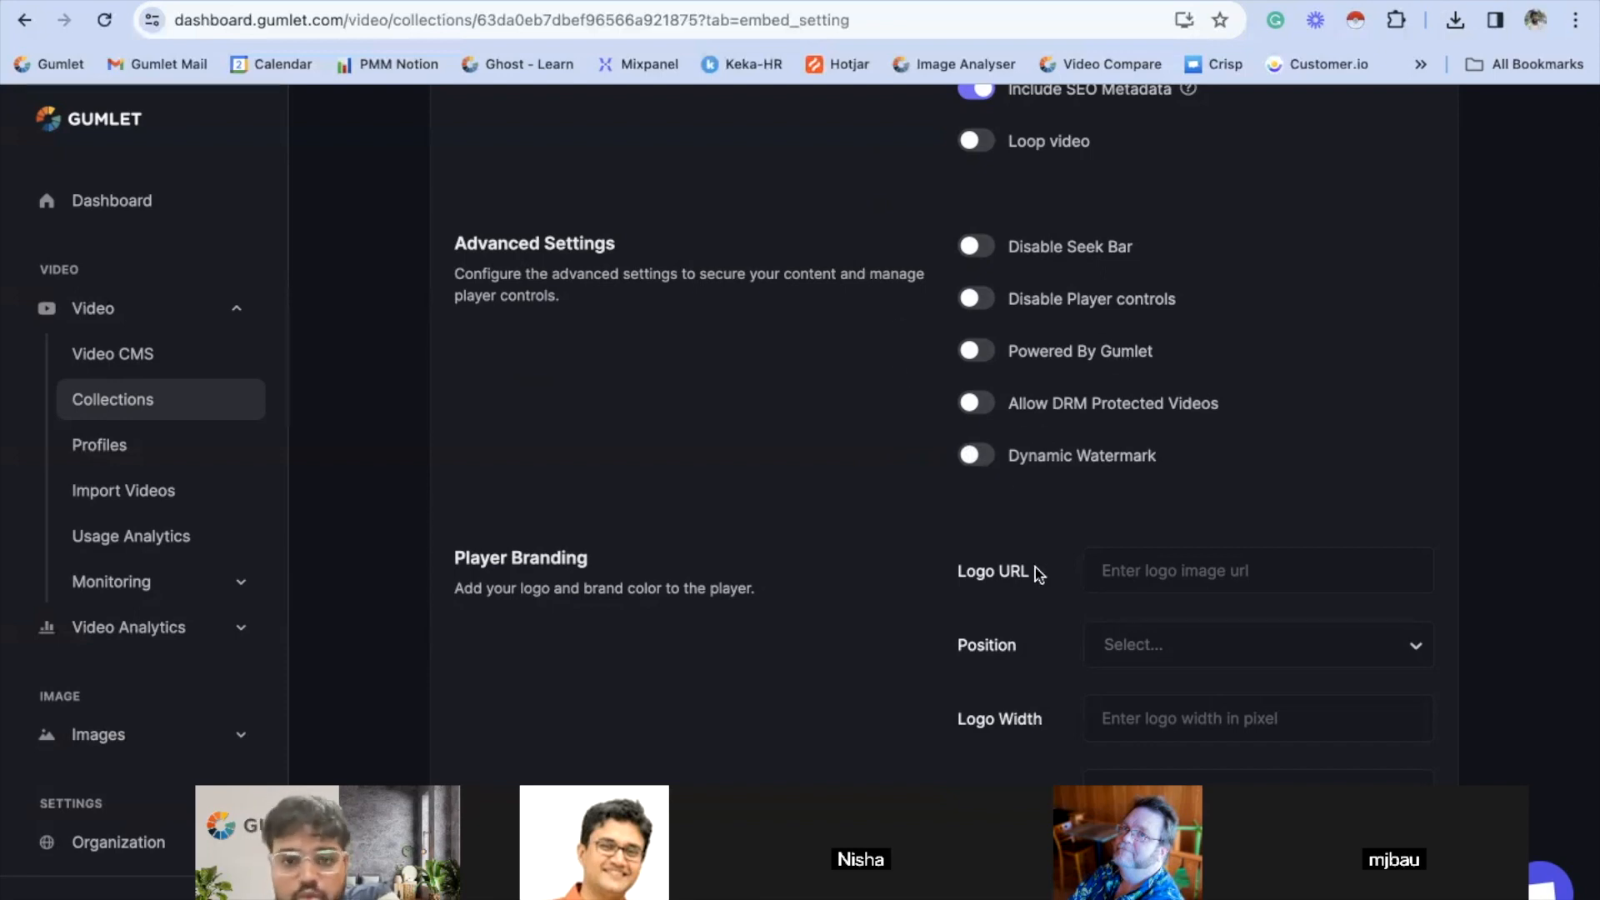
{"action": "scroll", "coordinate": [1057, 699], "scroll_direction": "down", "scroll_amount": 6}
{"action": "scroll", "coordinate": [1057, 699], "scroll_direction": "up", "scroll_amount": 3}
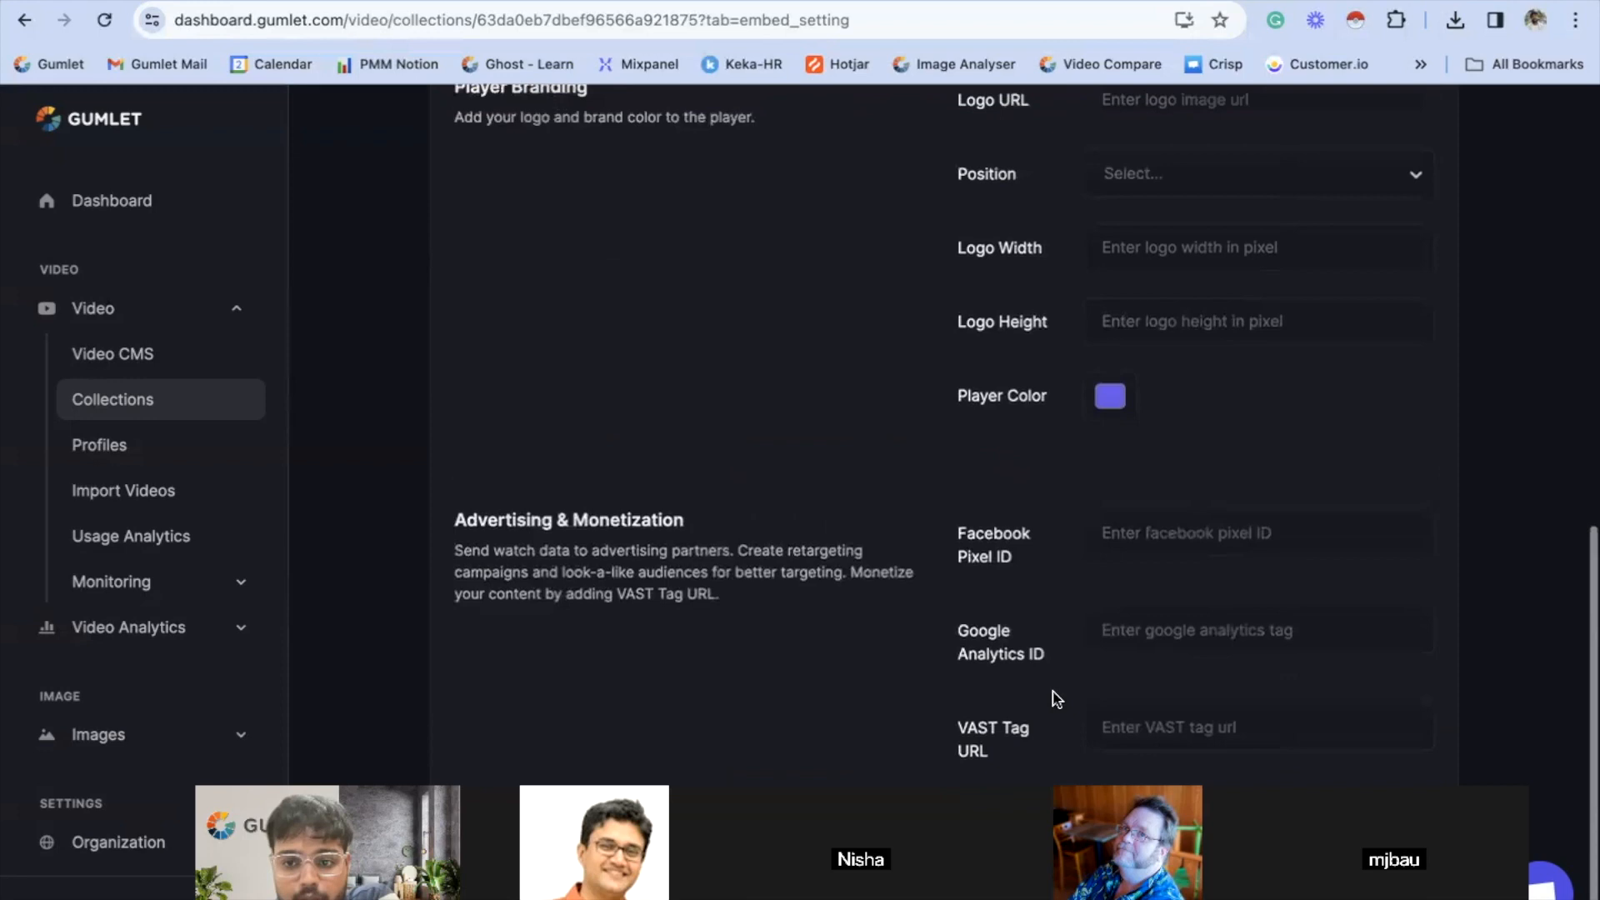
{"action": "scroll", "coordinate": [1057, 698], "scroll_direction": "down", "scroll_amount": 1}
{"action": "scroll", "coordinate": [1214, 375], "scroll_direction": "up", "scroll_amount": 5}
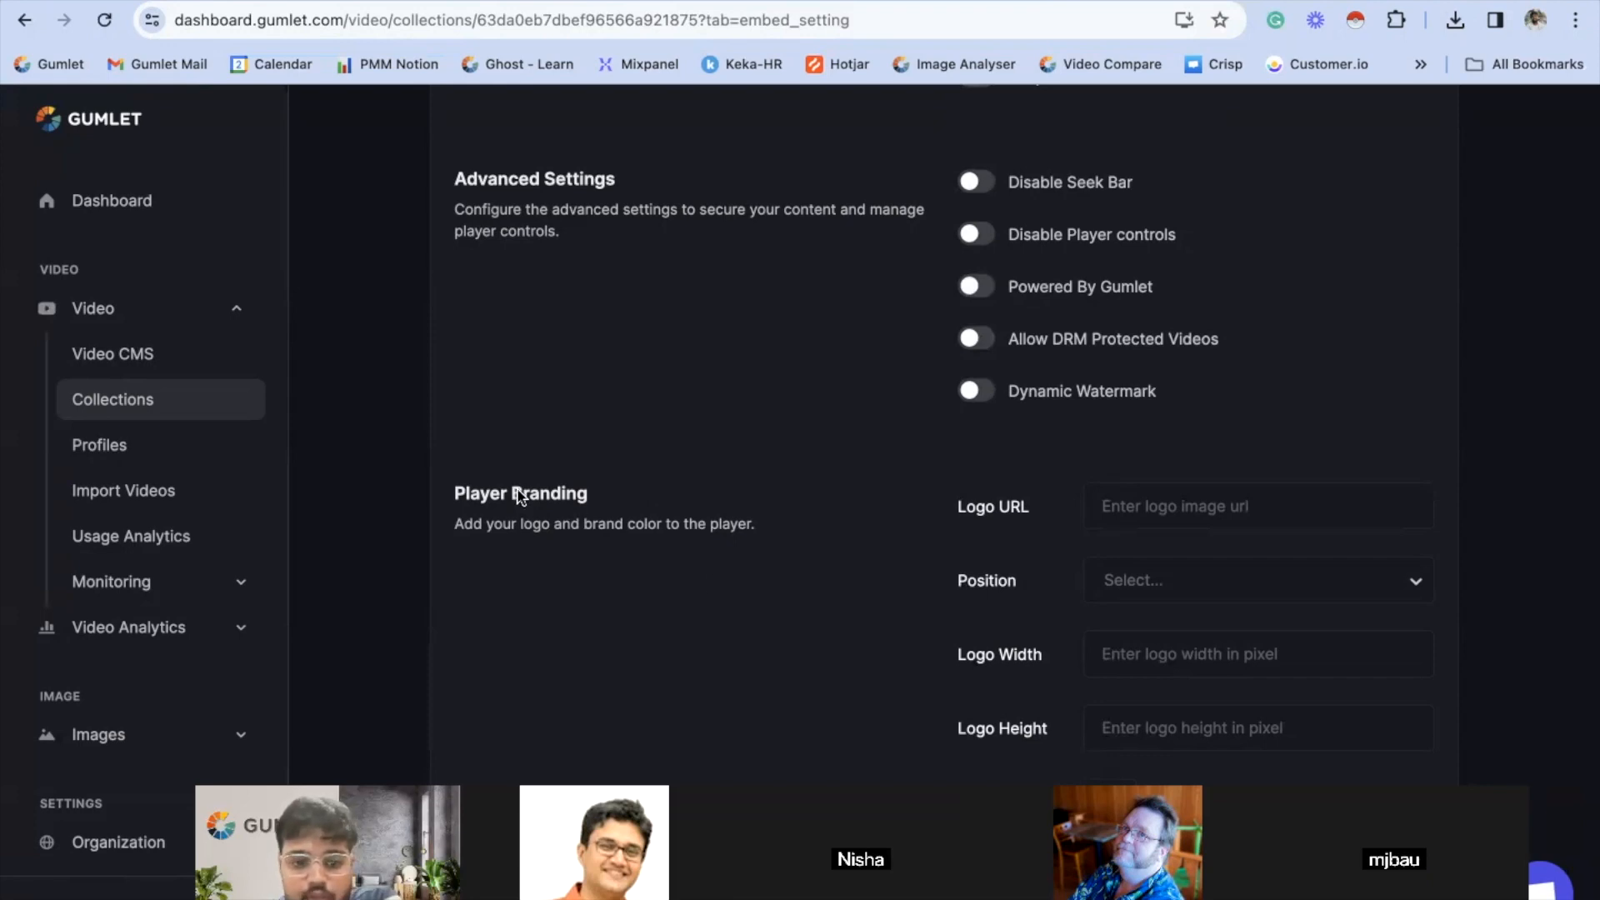
{"action": "scroll", "coordinate": [579, 500], "scroll_direction": "down", "scroll_amount": 5}
{"action": "scroll", "coordinate": [575, 500], "scroll_direction": "up", "scroll_amount": 3}
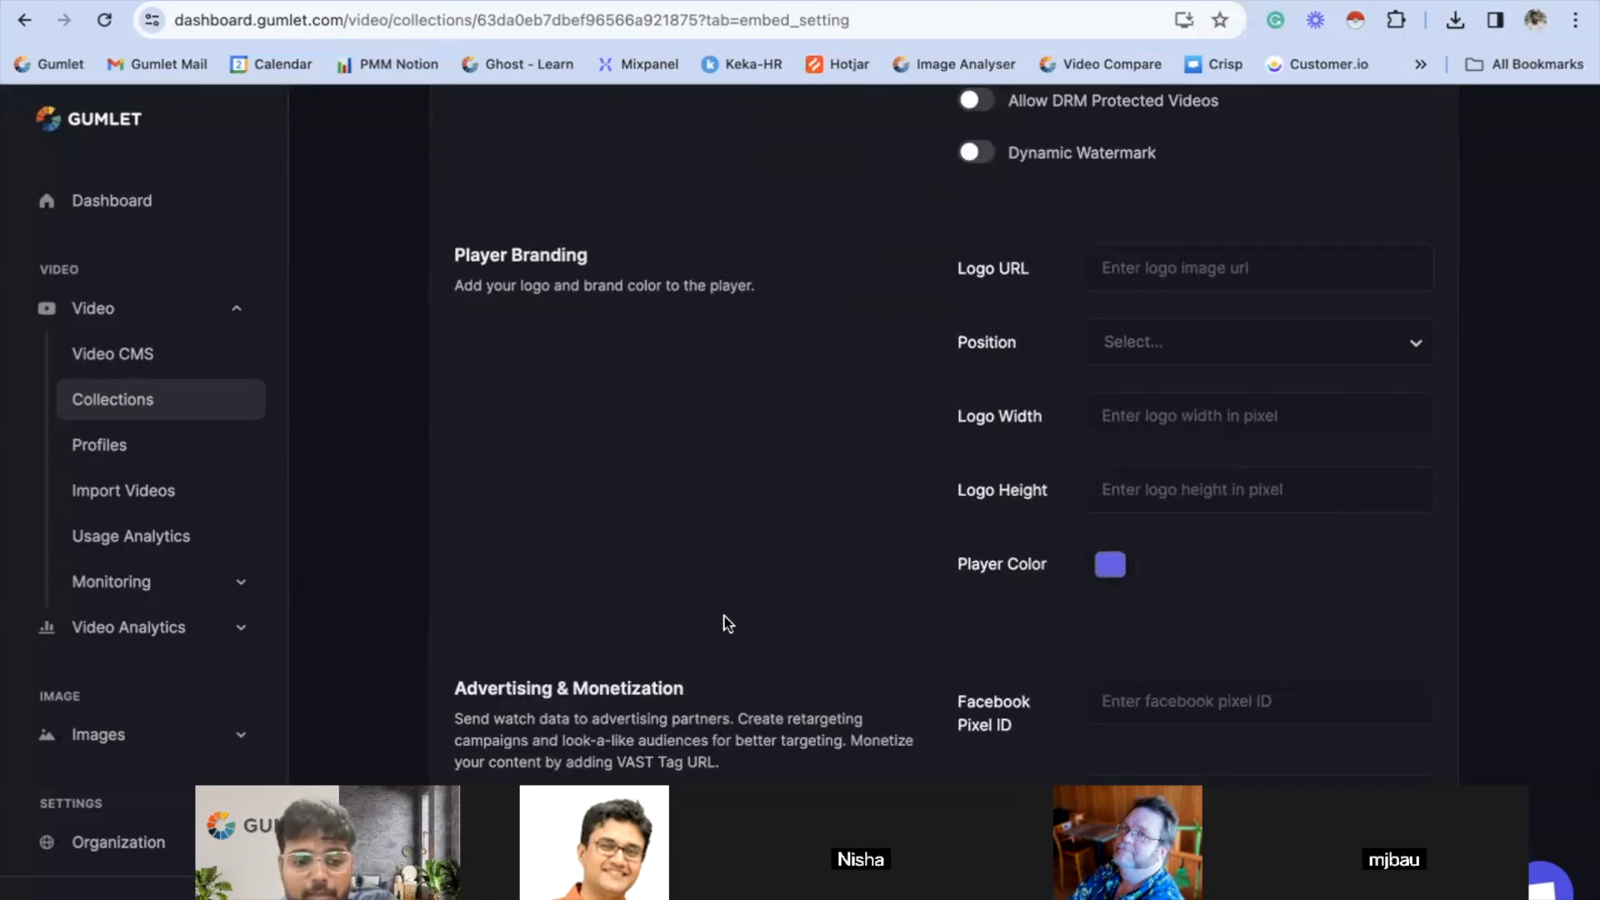
{"action": "mouse_move", "coordinate": [481, 883]}
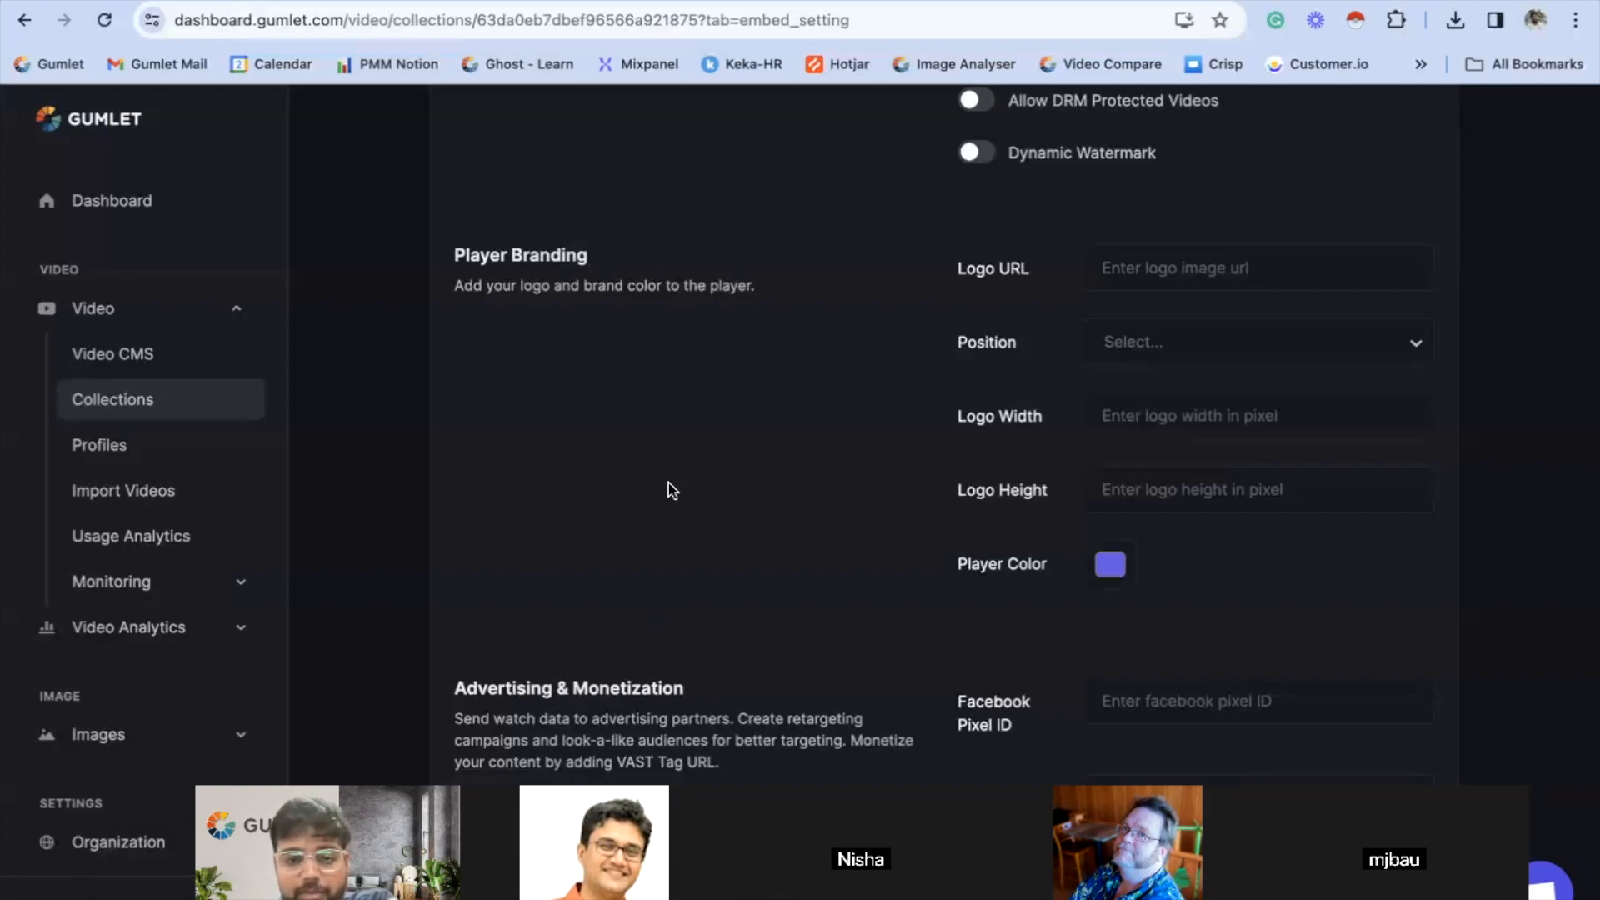
{"action": "scroll", "coordinate": [864, 454], "scroll_direction": "down", "scroll_amount": 3}
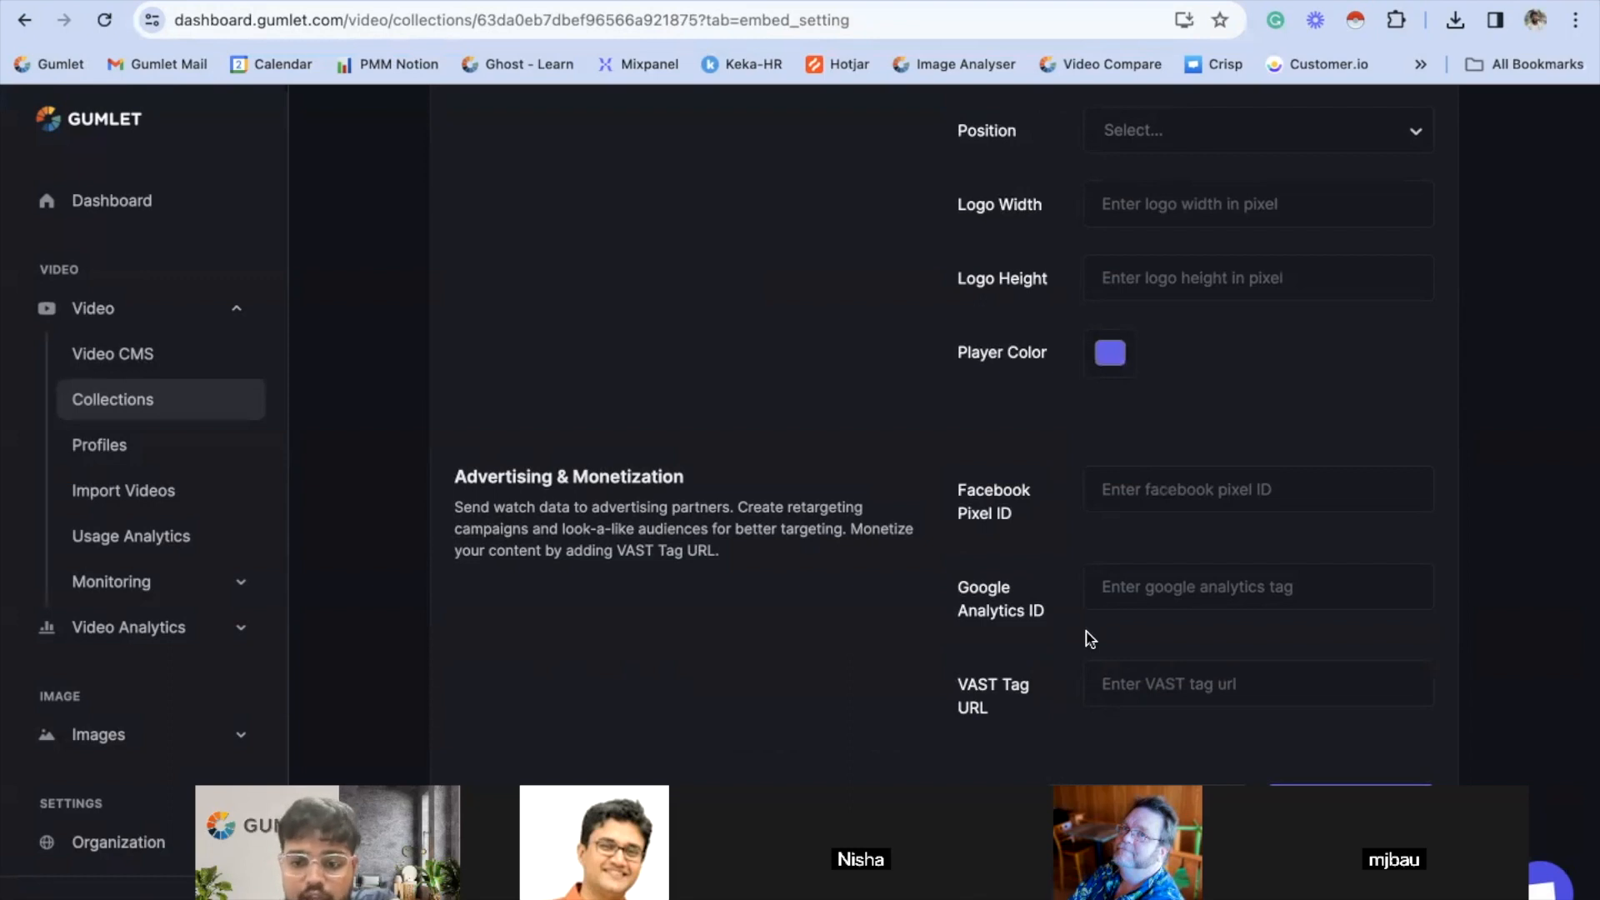
{"action": "scroll", "coordinate": [1090, 640], "scroll_direction": "up", "scroll_amount": 4}
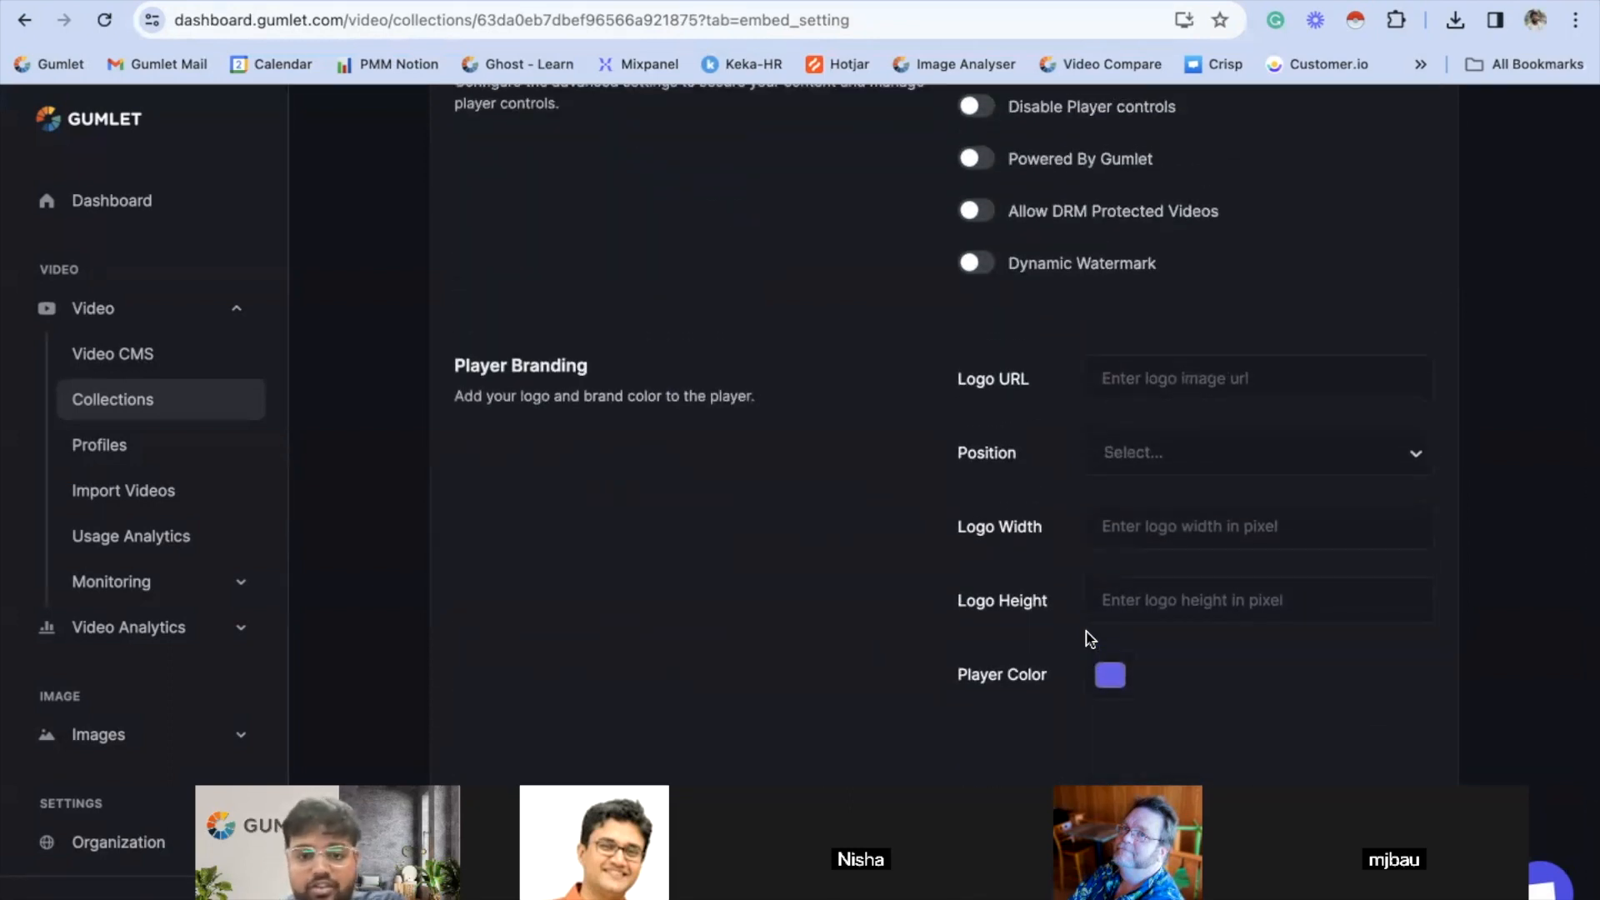
{"action": "scroll", "coordinate": [1090, 640], "scroll_direction": "up", "scroll_amount": 8}
{"action": "scroll", "coordinate": [1091, 639], "scroll_direction": "down", "scroll_amount": 3}
{"action": "scroll", "coordinate": [1090, 639], "scroll_direction": "down", "scroll_amount": 3}
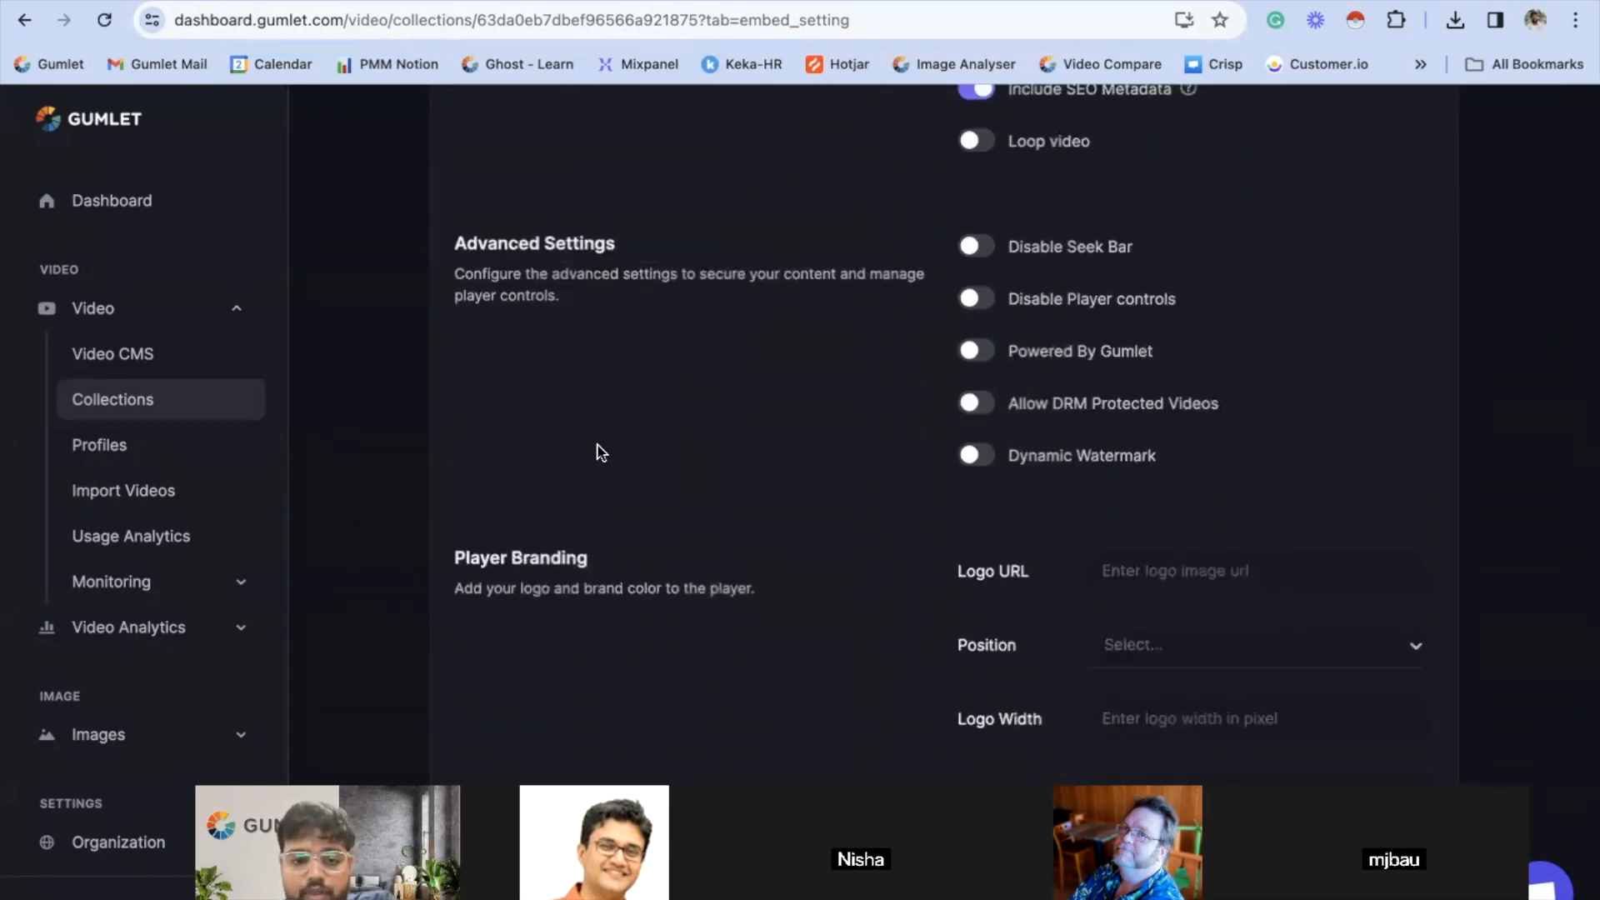
{"action": "scroll", "coordinate": [647, 334], "scroll_direction": "up", "scroll_amount": 3}
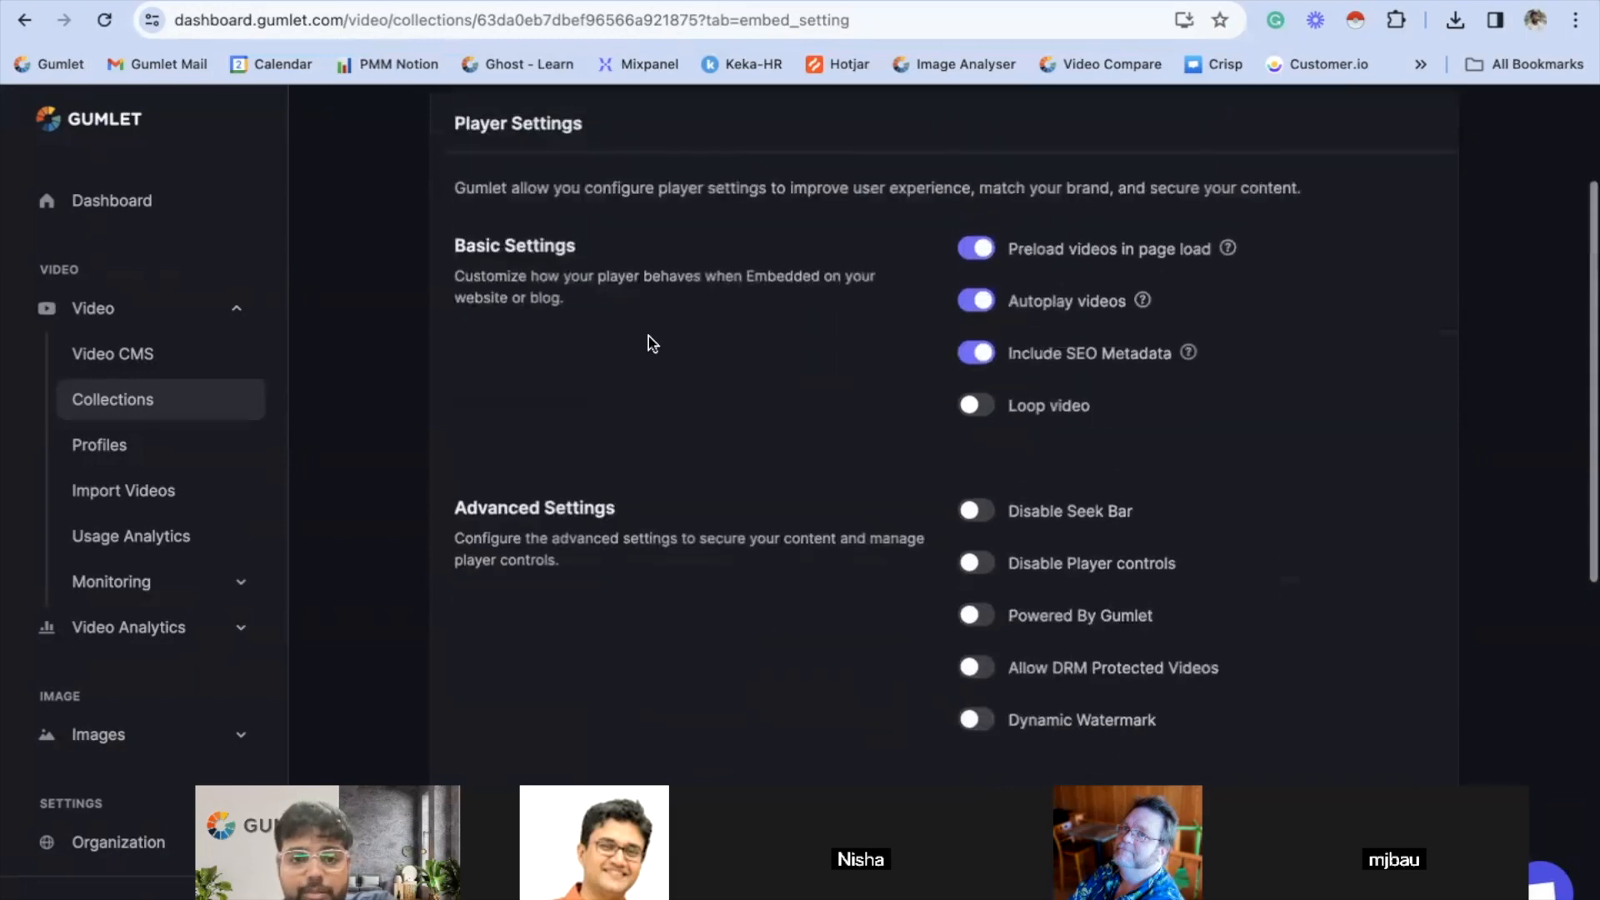
{"action": "scroll", "coordinate": [650, 330], "scroll_direction": "down", "scroll_amount": 1}
{"action": "scroll", "coordinate": [575, 468], "scroll_direction": "down", "scroll_amount": 3}
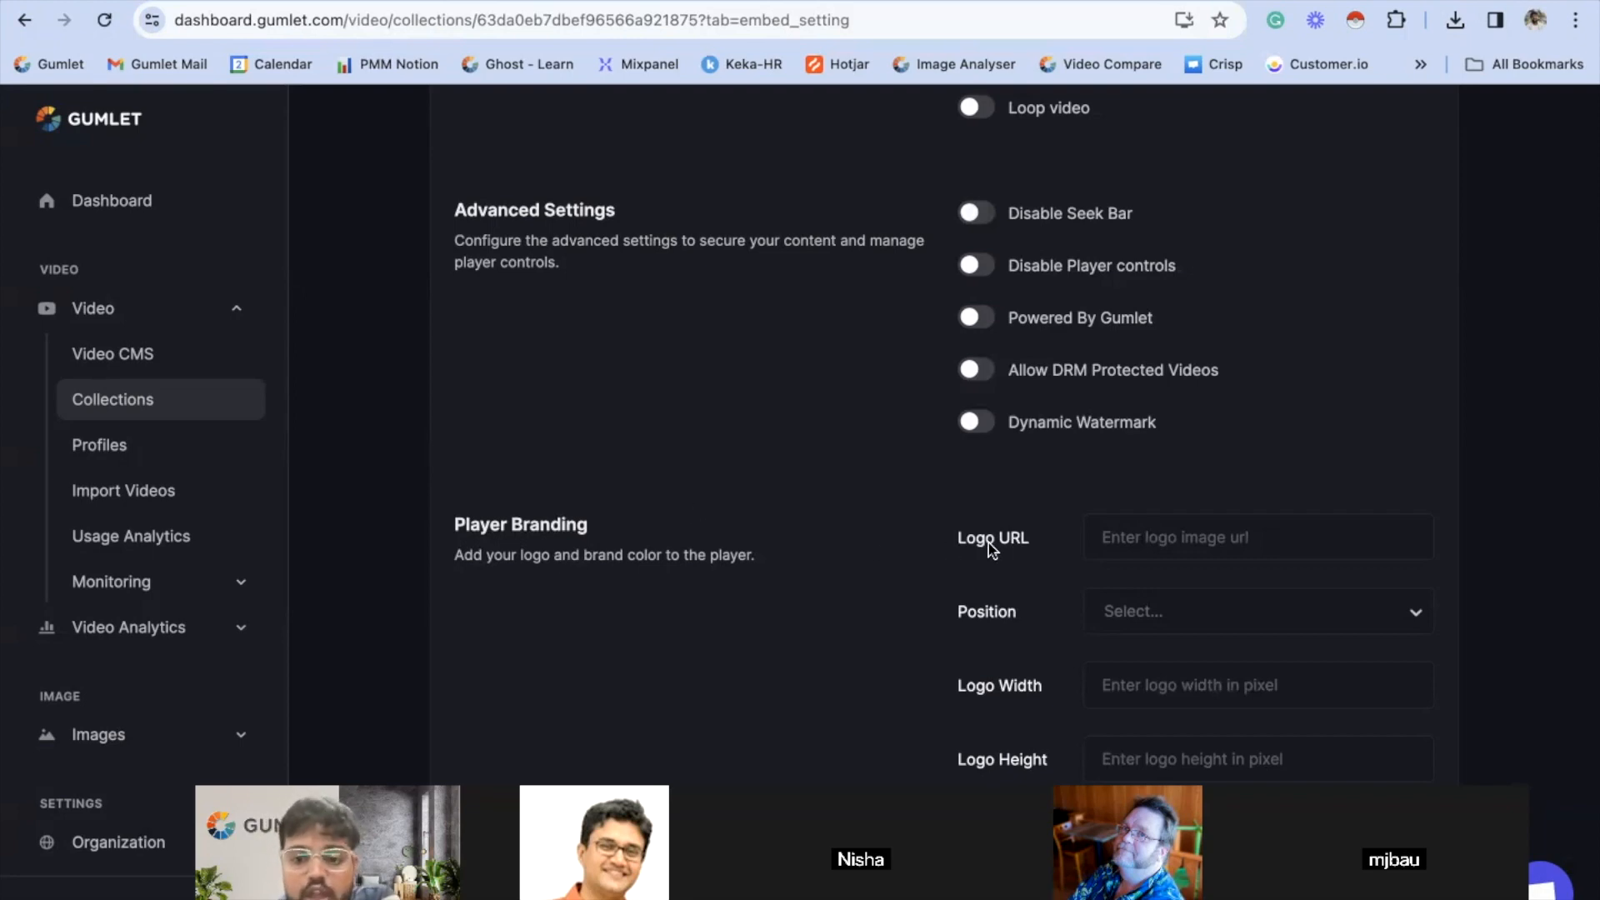
{"action": "scroll", "coordinate": [990, 546], "scroll_direction": "down", "scroll_amount": 1}
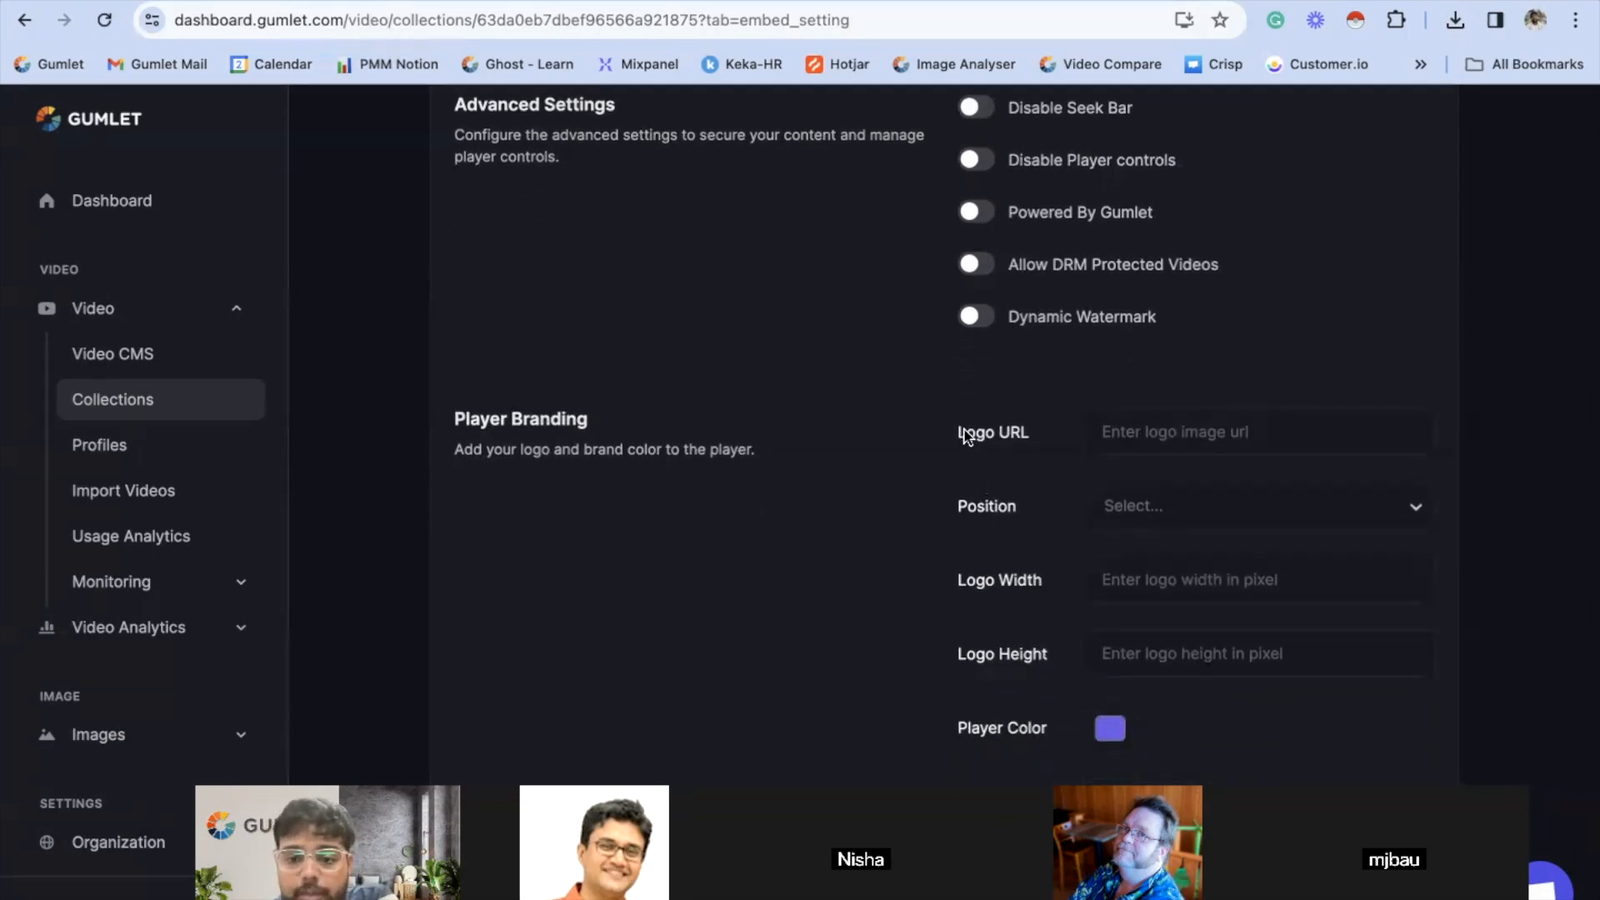
{"action": "left_click_drag", "start_coordinate": [955, 434], "coordinate": [1031, 439]}
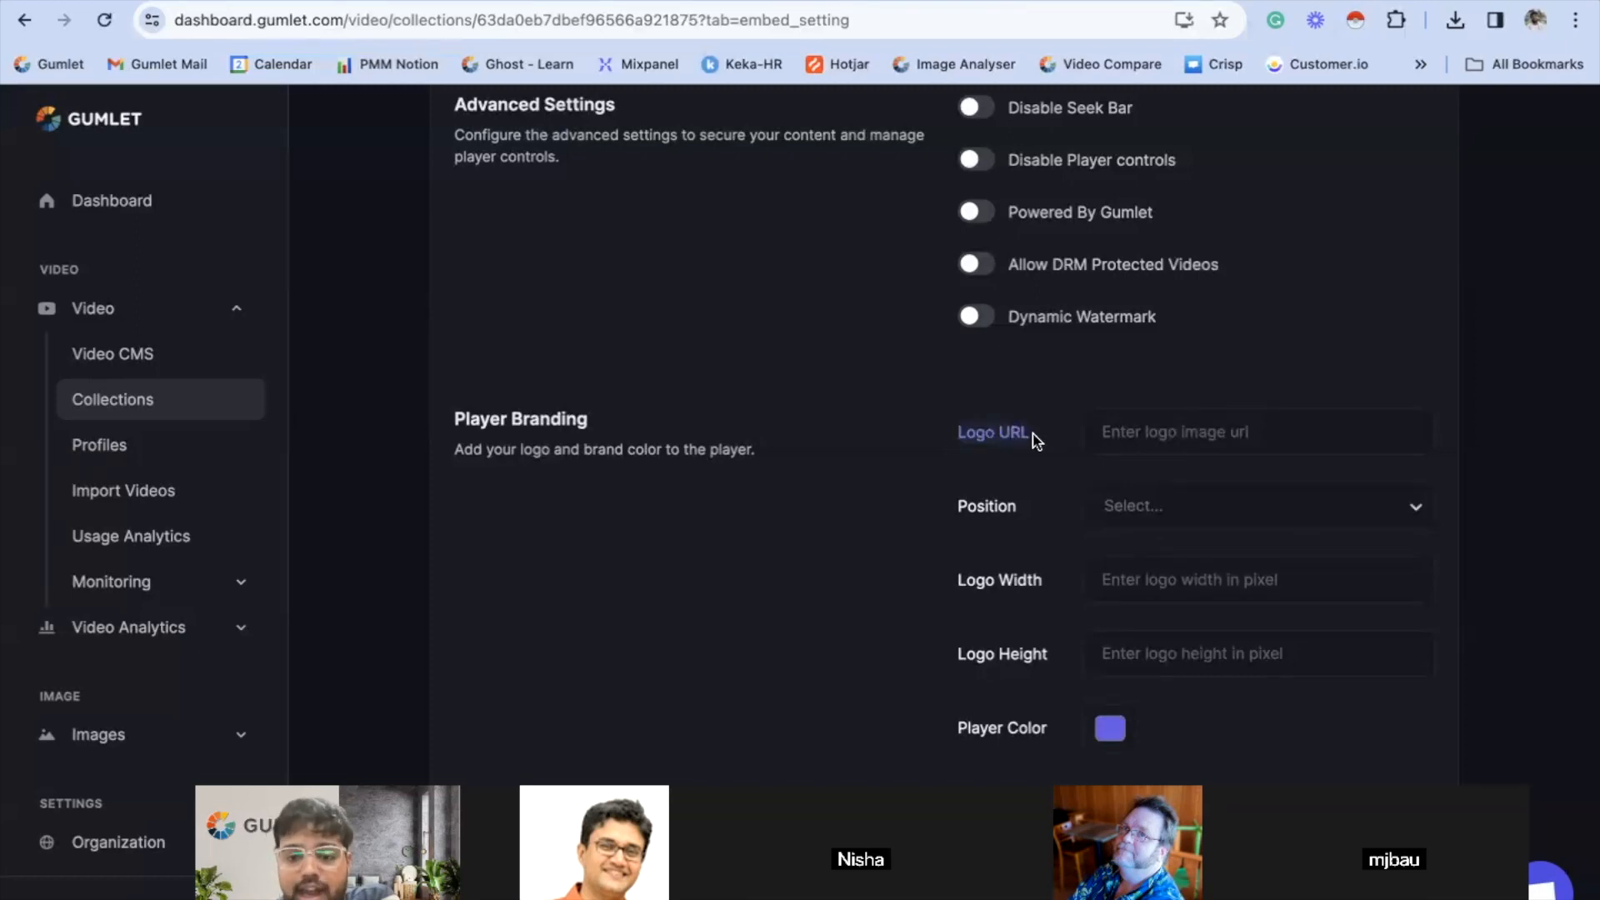
{"action": "left_click", "coordinate": [1108, 433]}
{"action": "left_click", "coordinate": [1077, 432]}
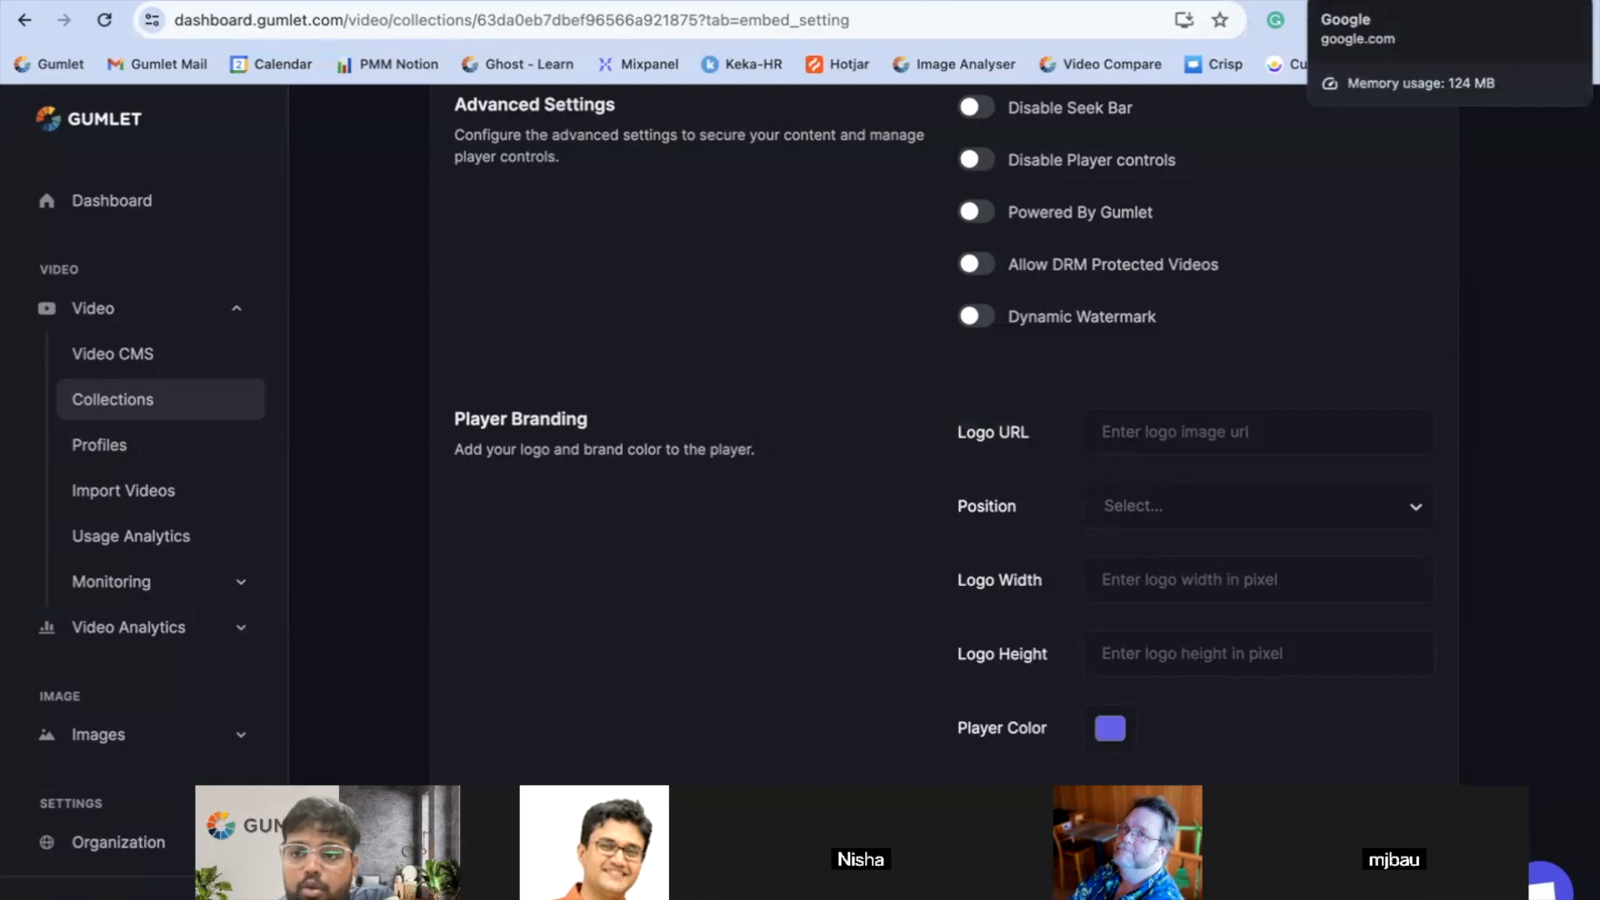
- Switch to Google, search for "walmart logo" and copy the image address of the Wikipedia Walmart logo
{"action": "left_click", "coordinate": [1375, 0]}
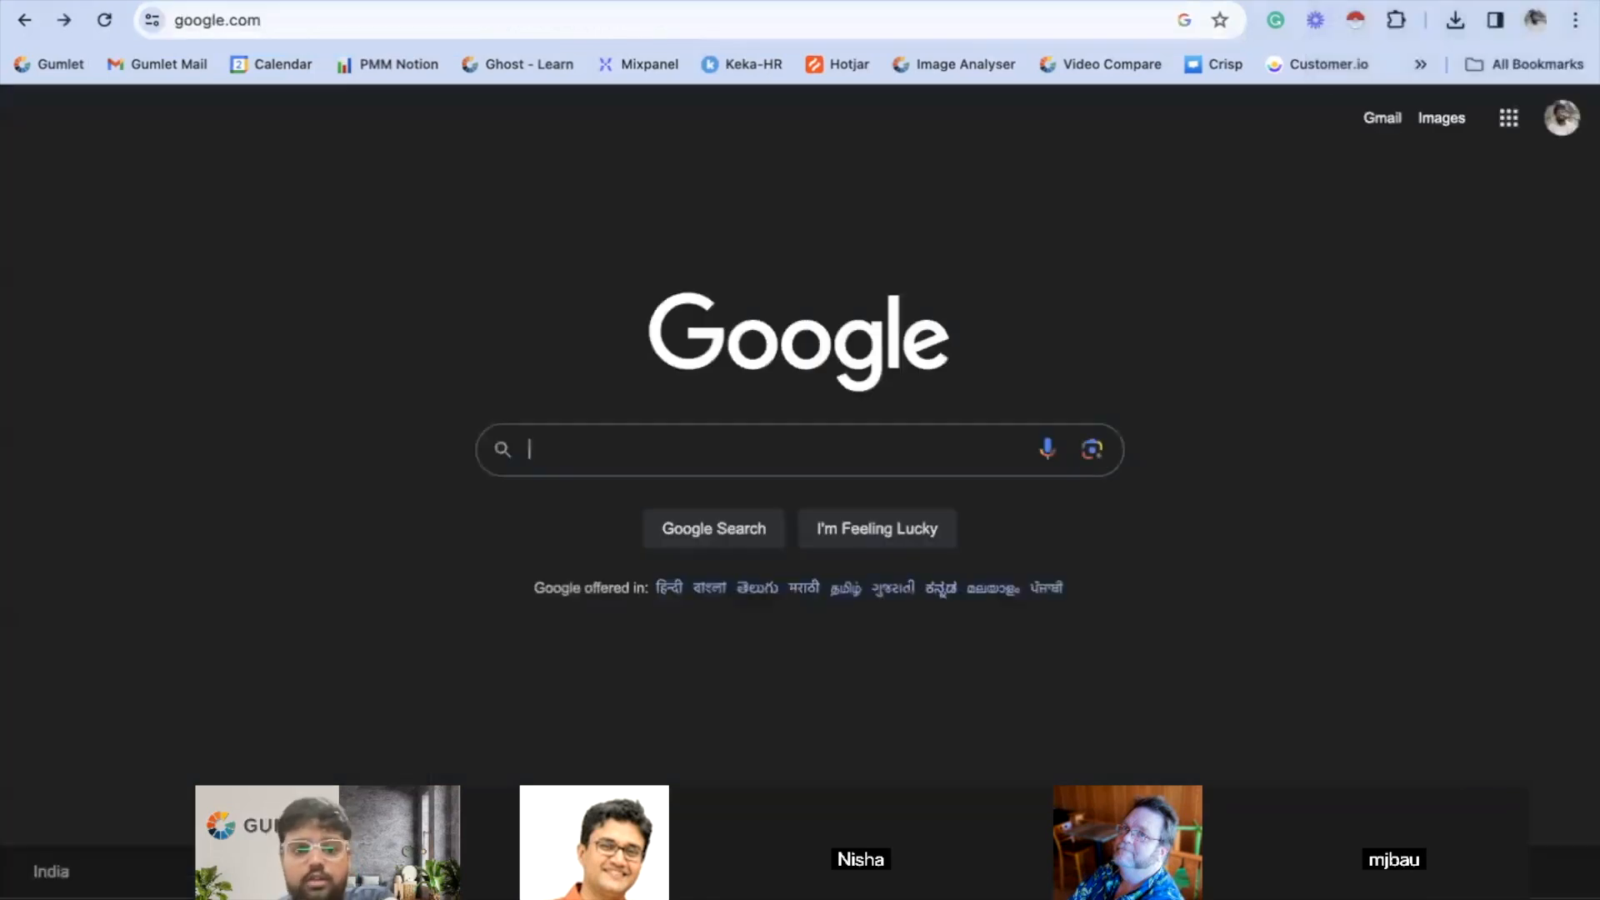
{"action": "type", "text": "walmart logo"}
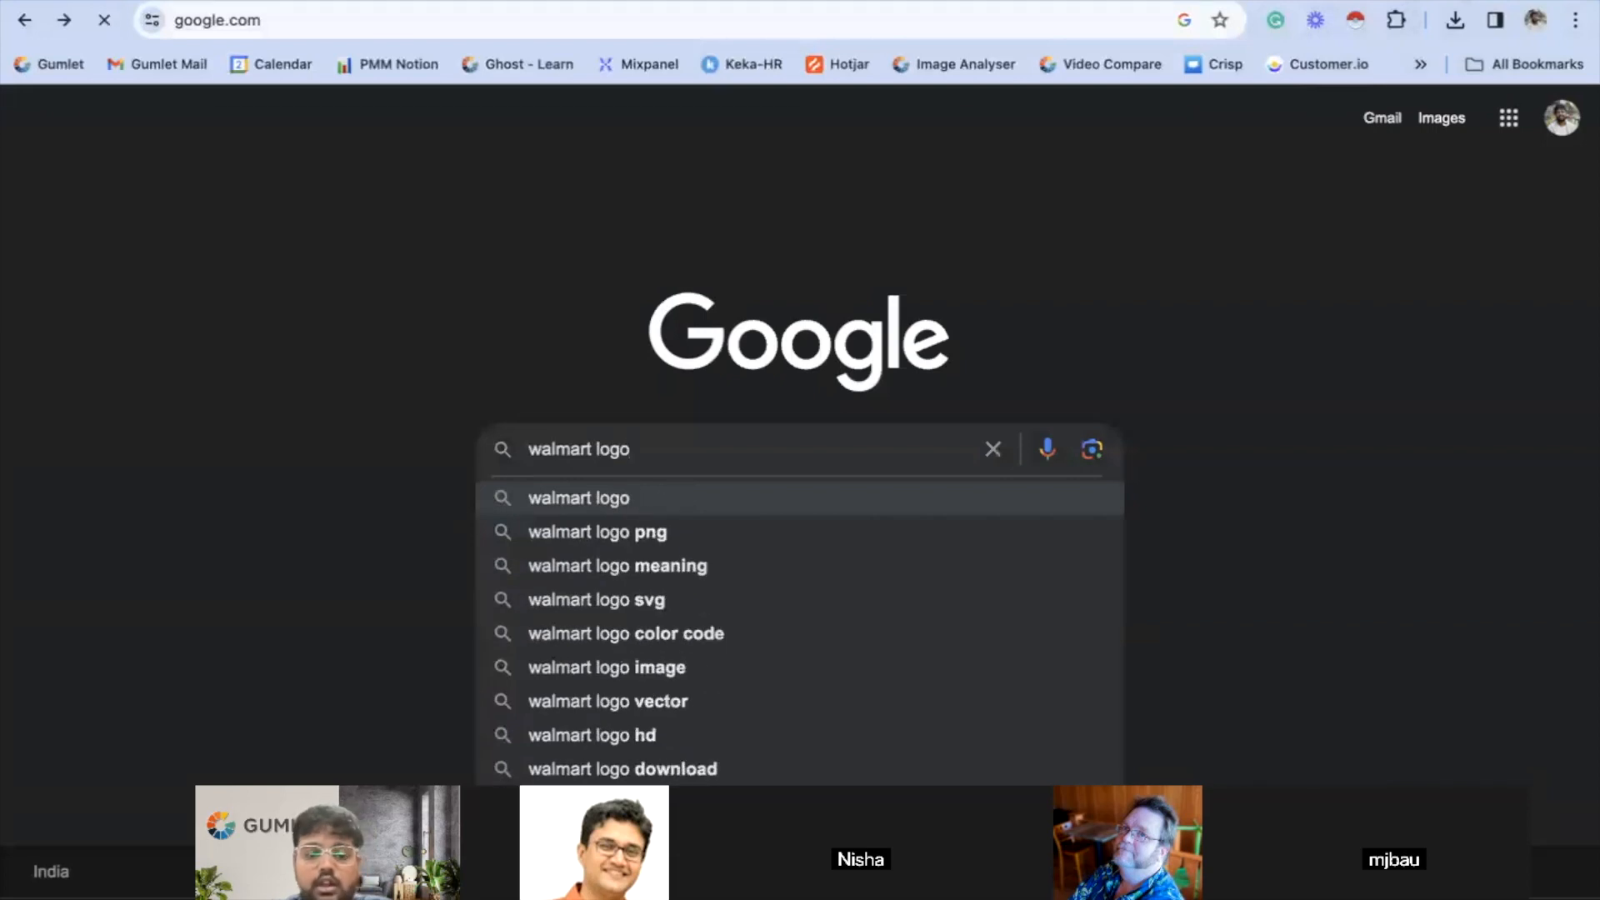
{"action": "key", "text": "Return"}
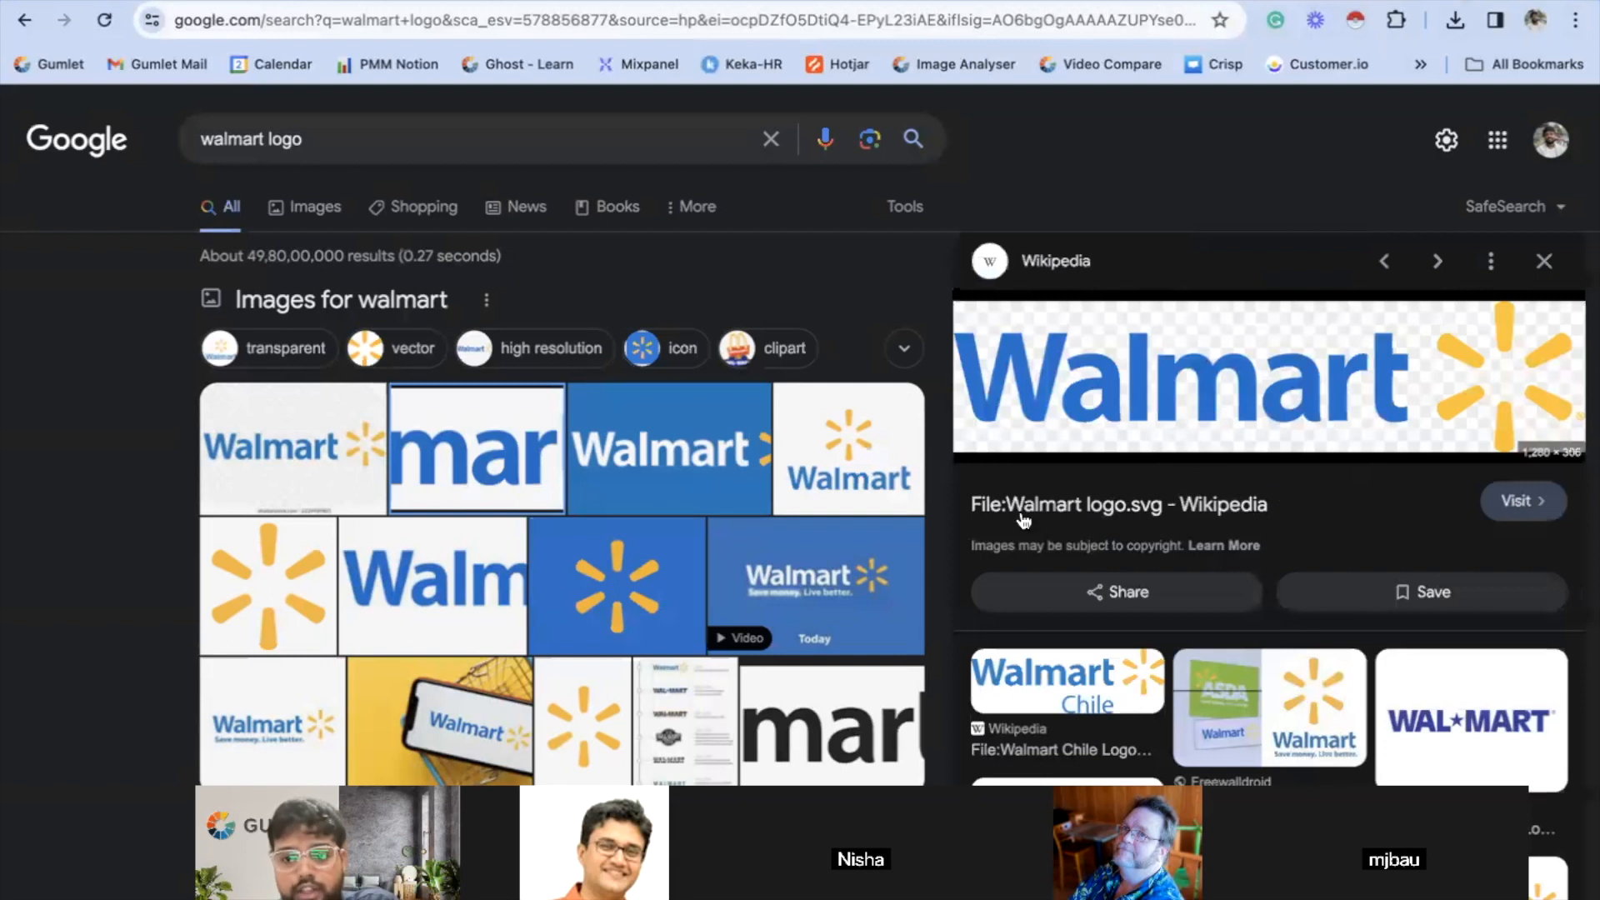
{"action": "right_click", "coordinate": [1184, 408]}
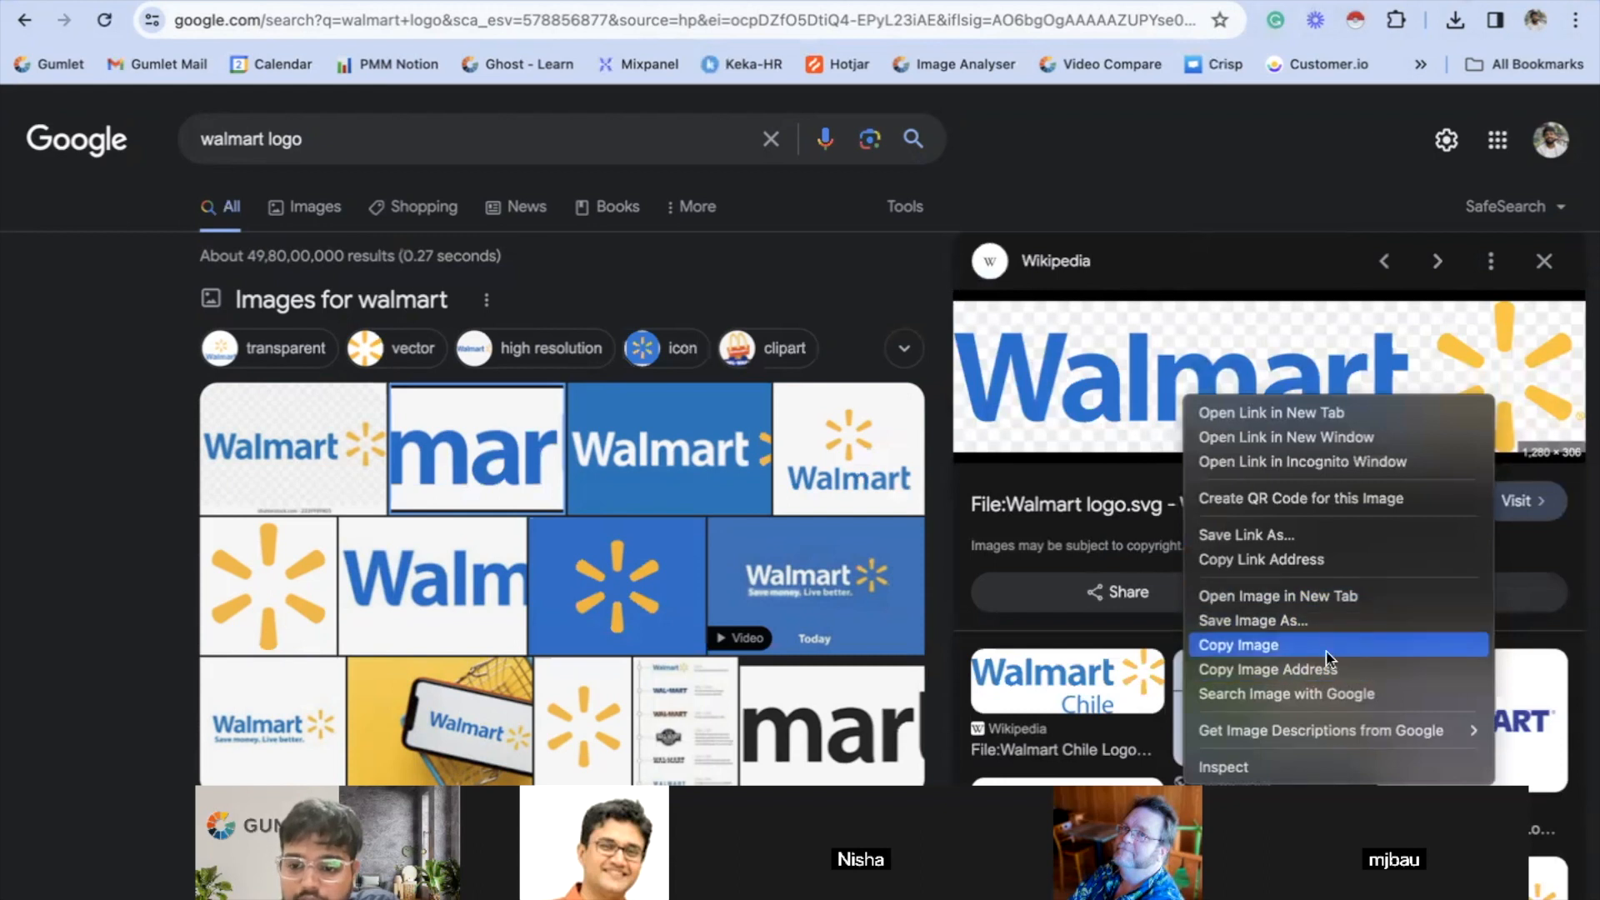
{"action": "left_click", "coordinate": [1336, 673]}
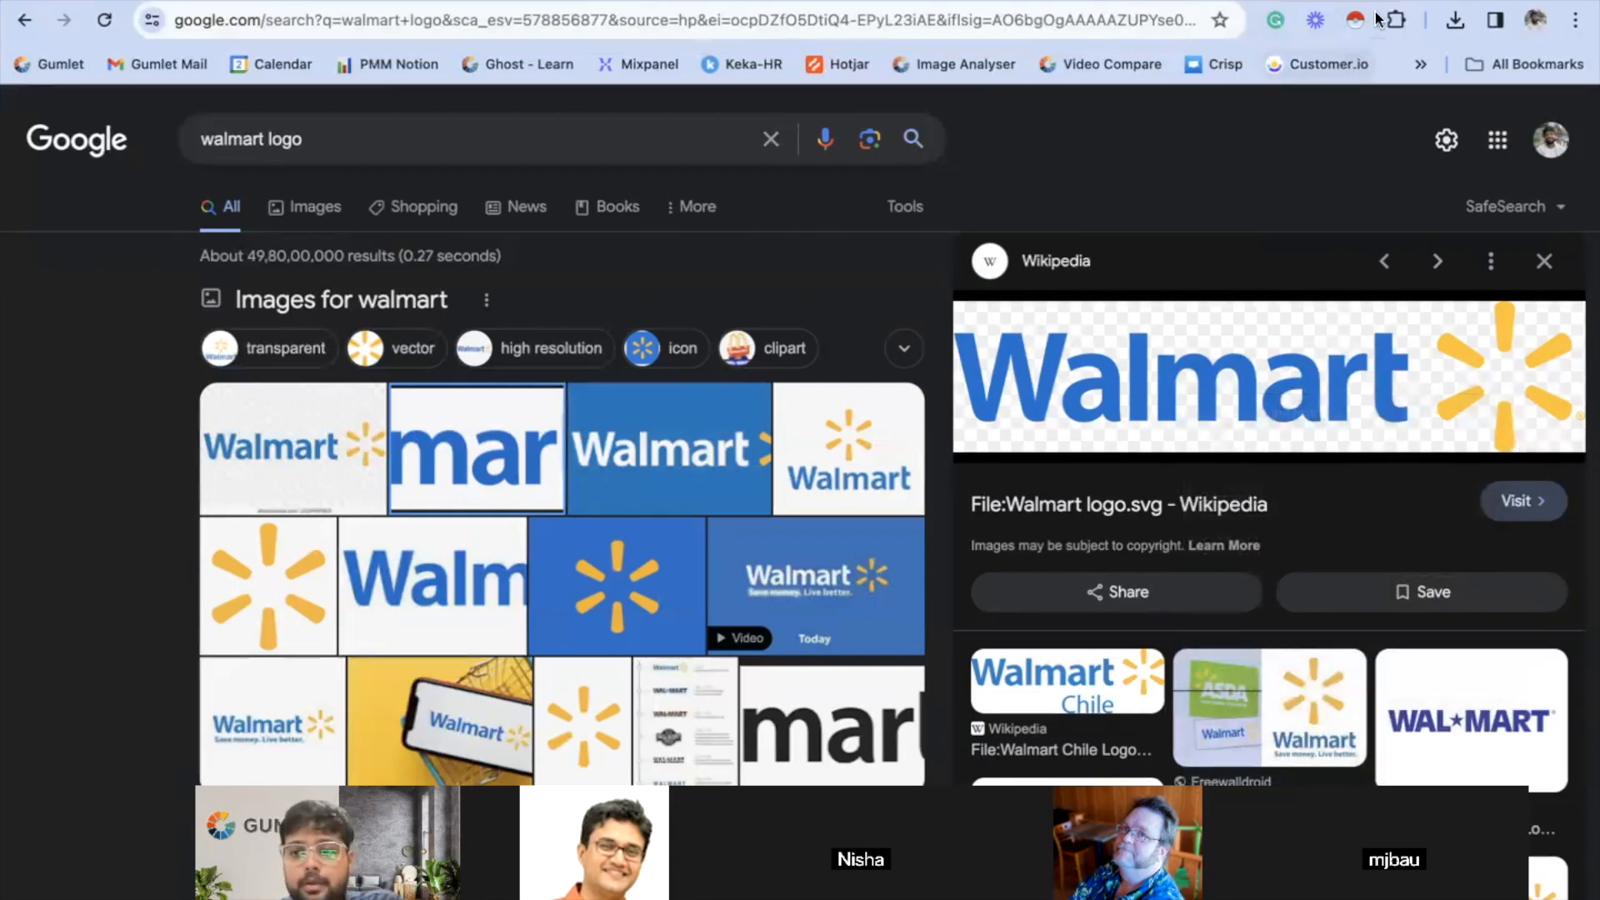
- Return to the collection's Player Branding settings and paste the copied Walmart logo address as the Logo URL
{"action": "left_click", "coordinate": [1258, 1]}
{"action": "left_click", "coordinate": [1237, 412]}
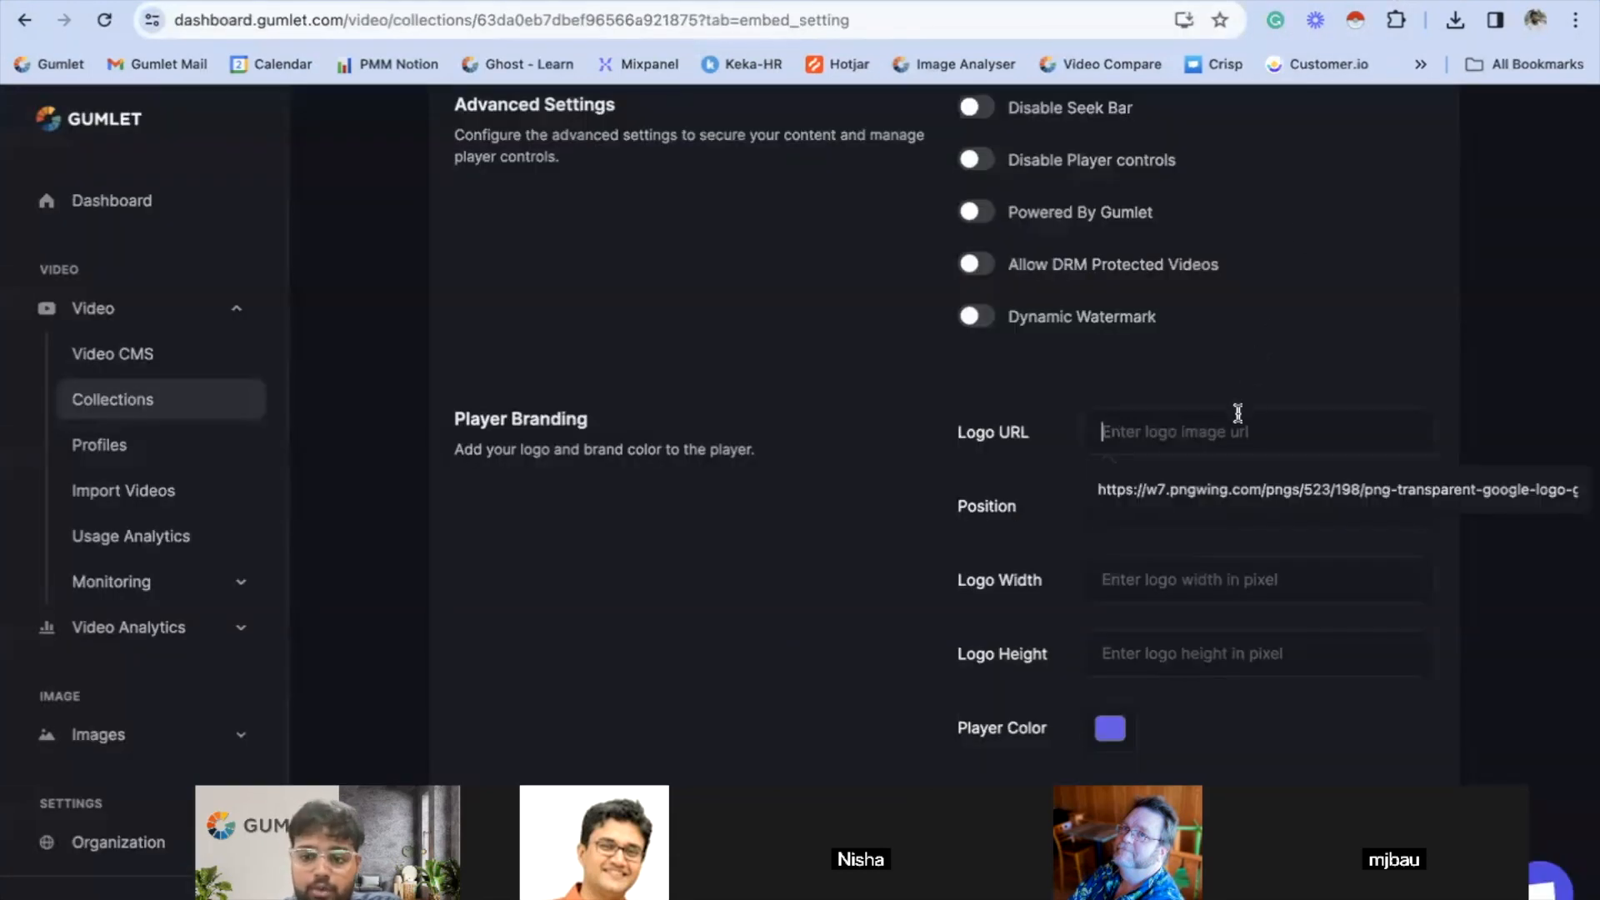
{"action": "key", "text": "ctrl+v"}
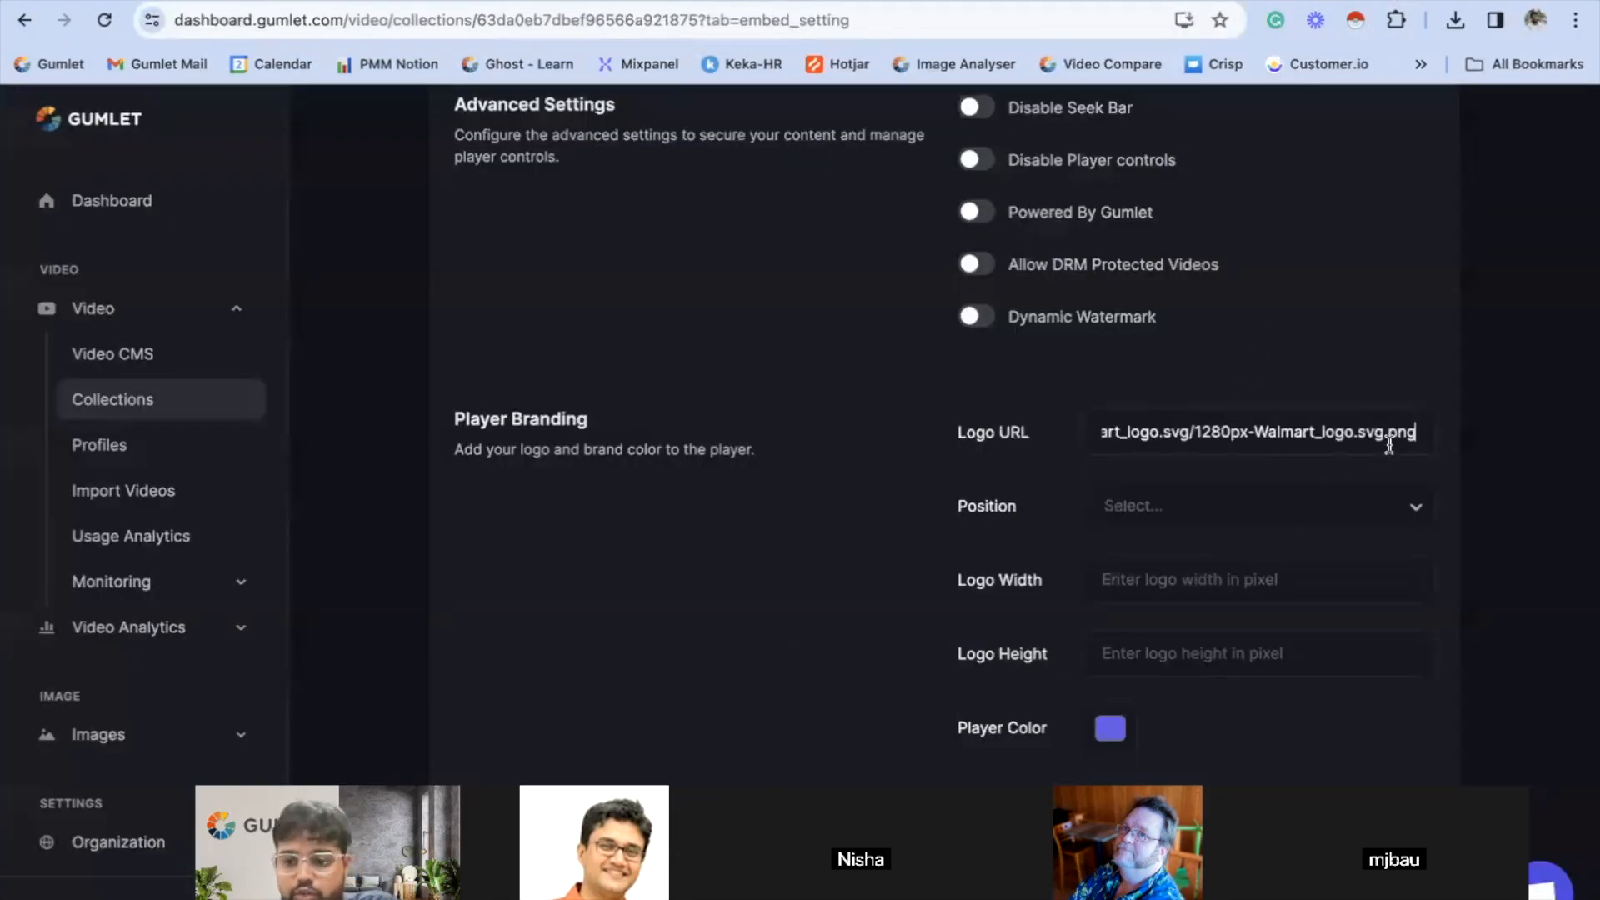
{"action": "left_click", "coordinate": [1330, 396]}
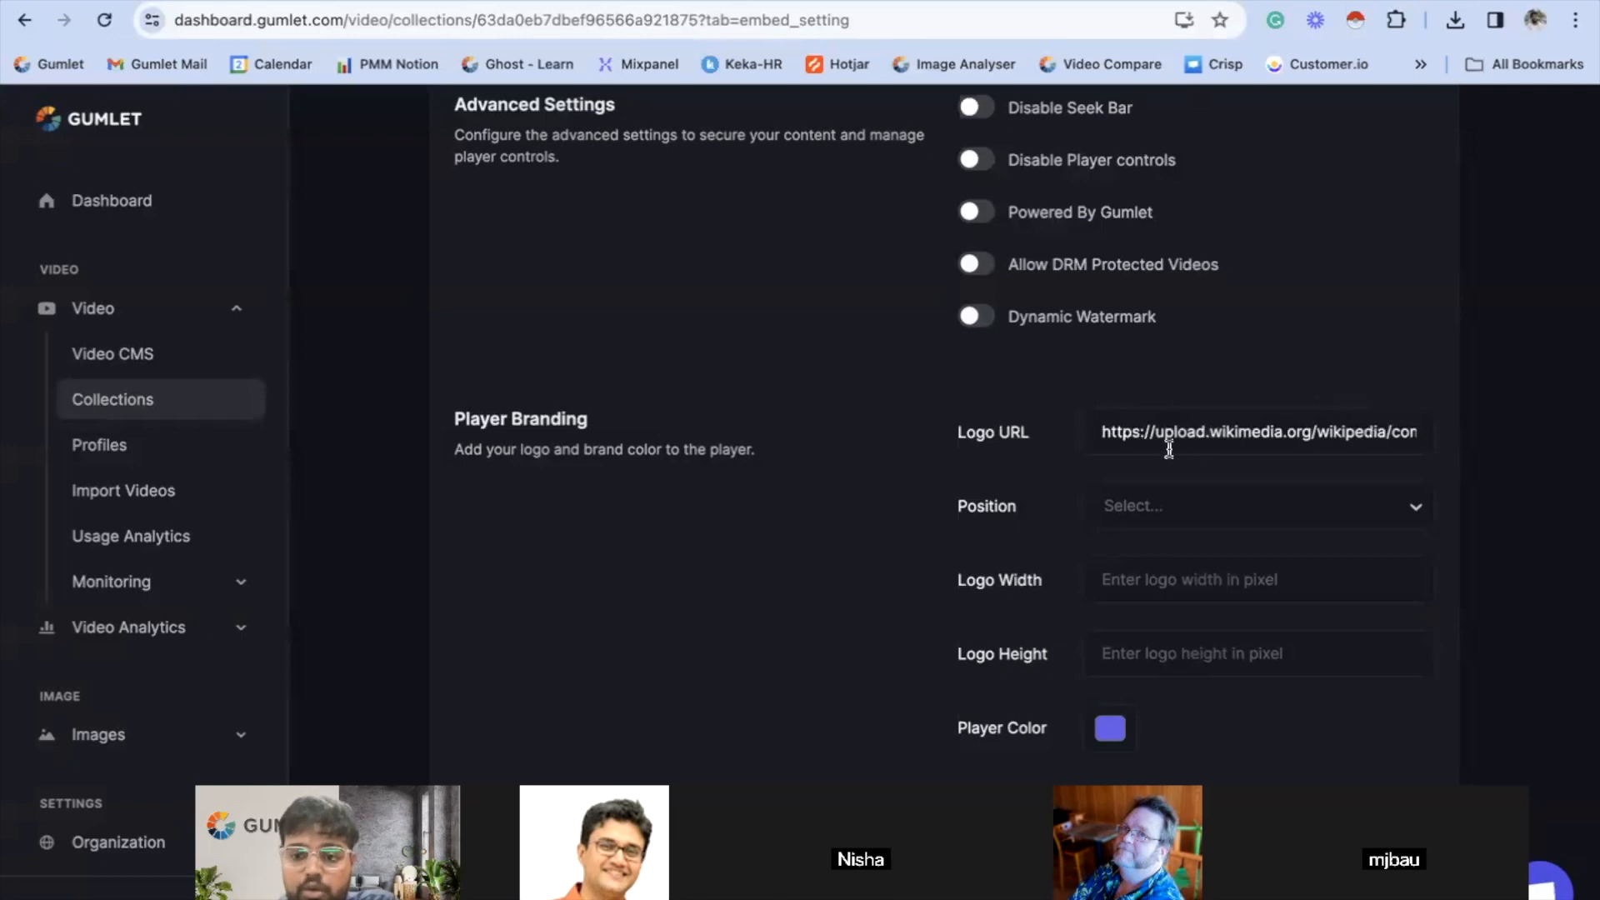
- Try the Bottom Right logo position, and set the position to Top Right instead
{"action": "left_click", "coordinate": [1113, 515]}
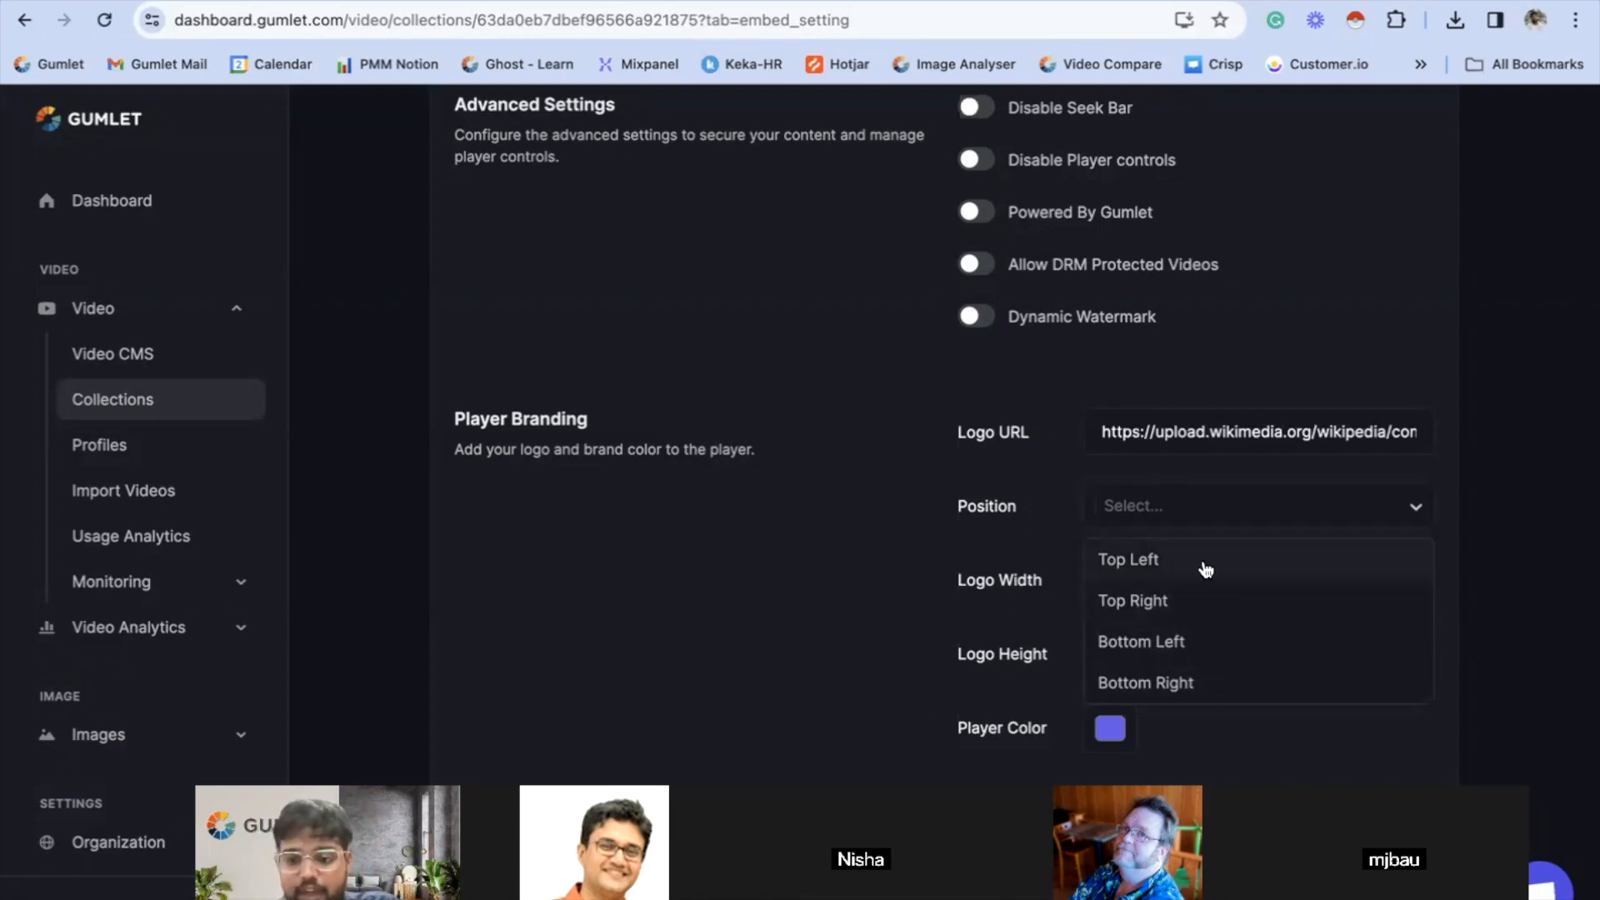
{"action": "left_click", "coordinate": [1176, 691]}
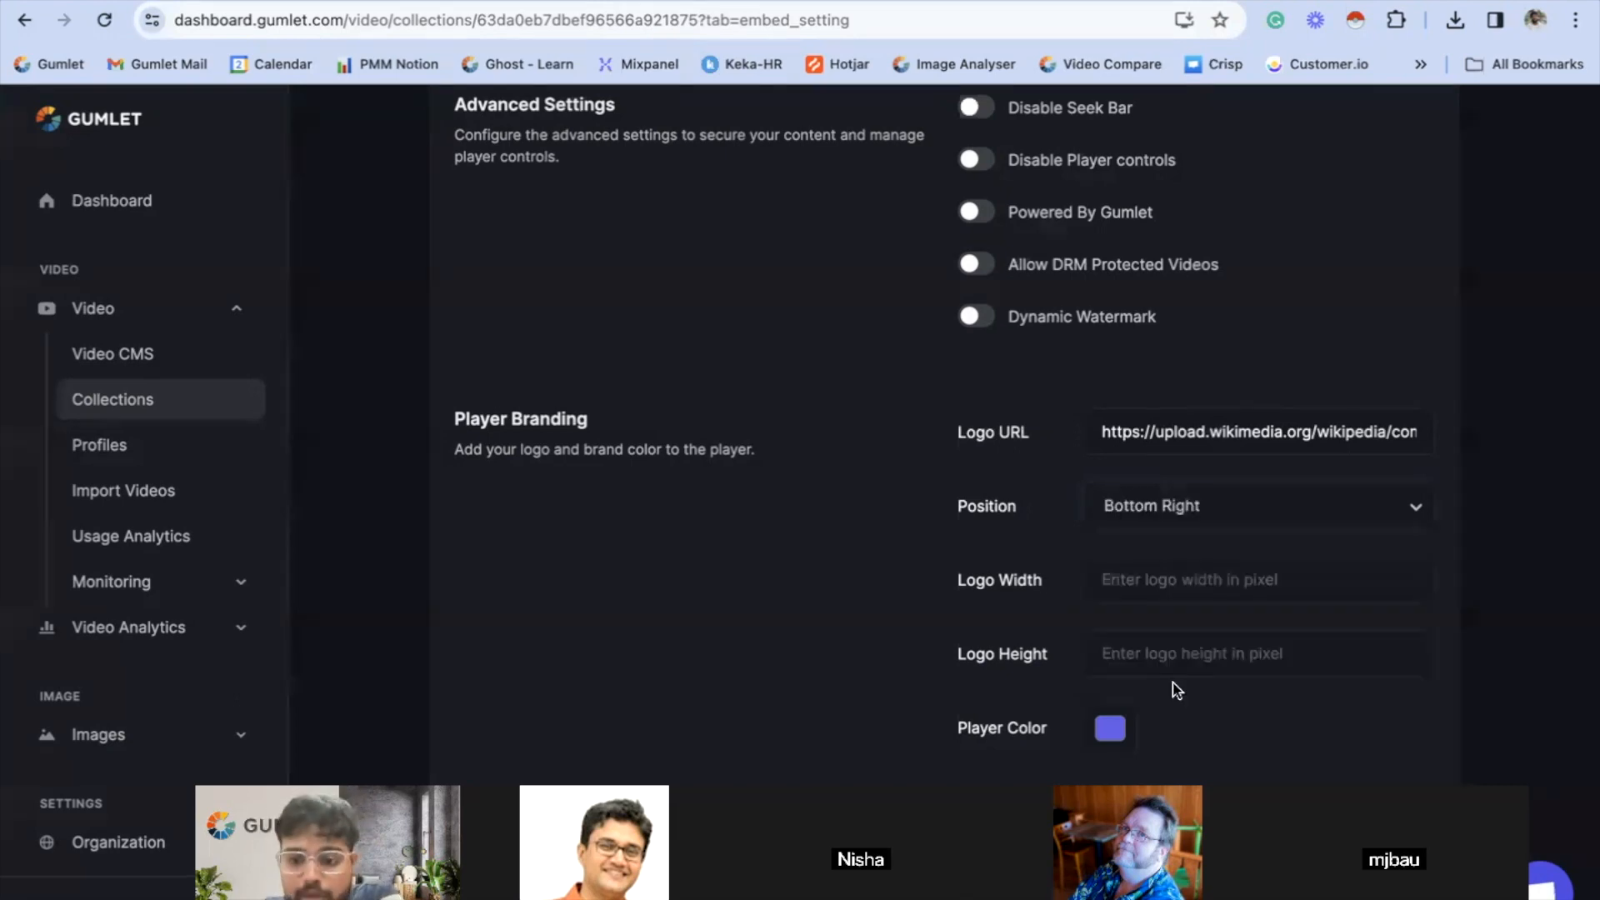
{"action": "left_click", "coordinate": [1173, 513]}
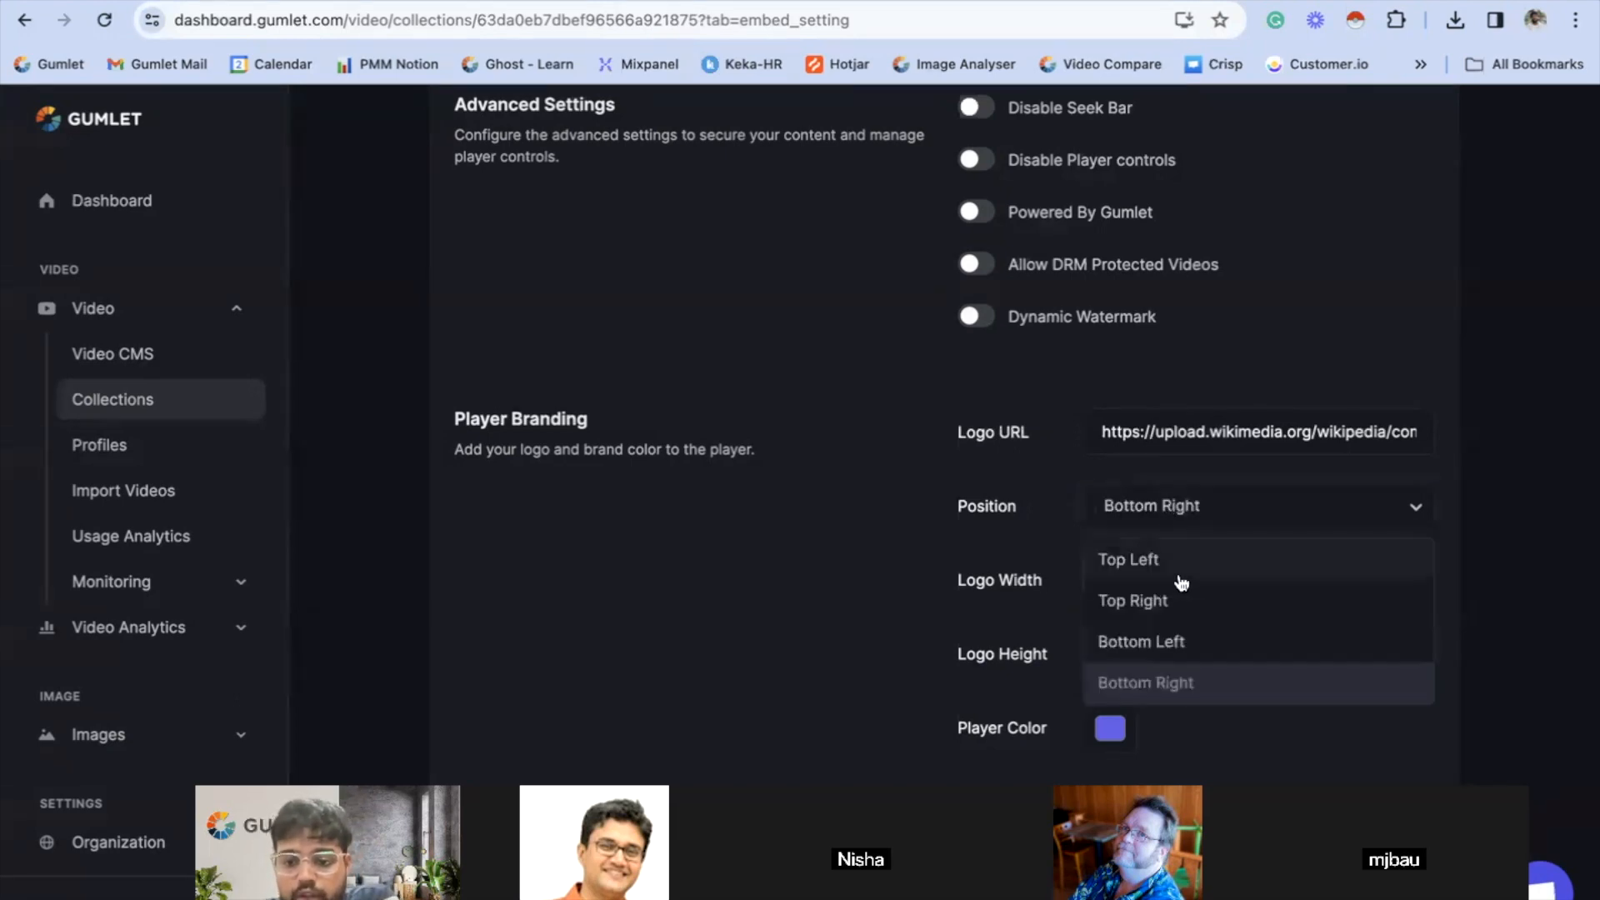
{"action": "left_click", "coordinate": [1180, 597]}
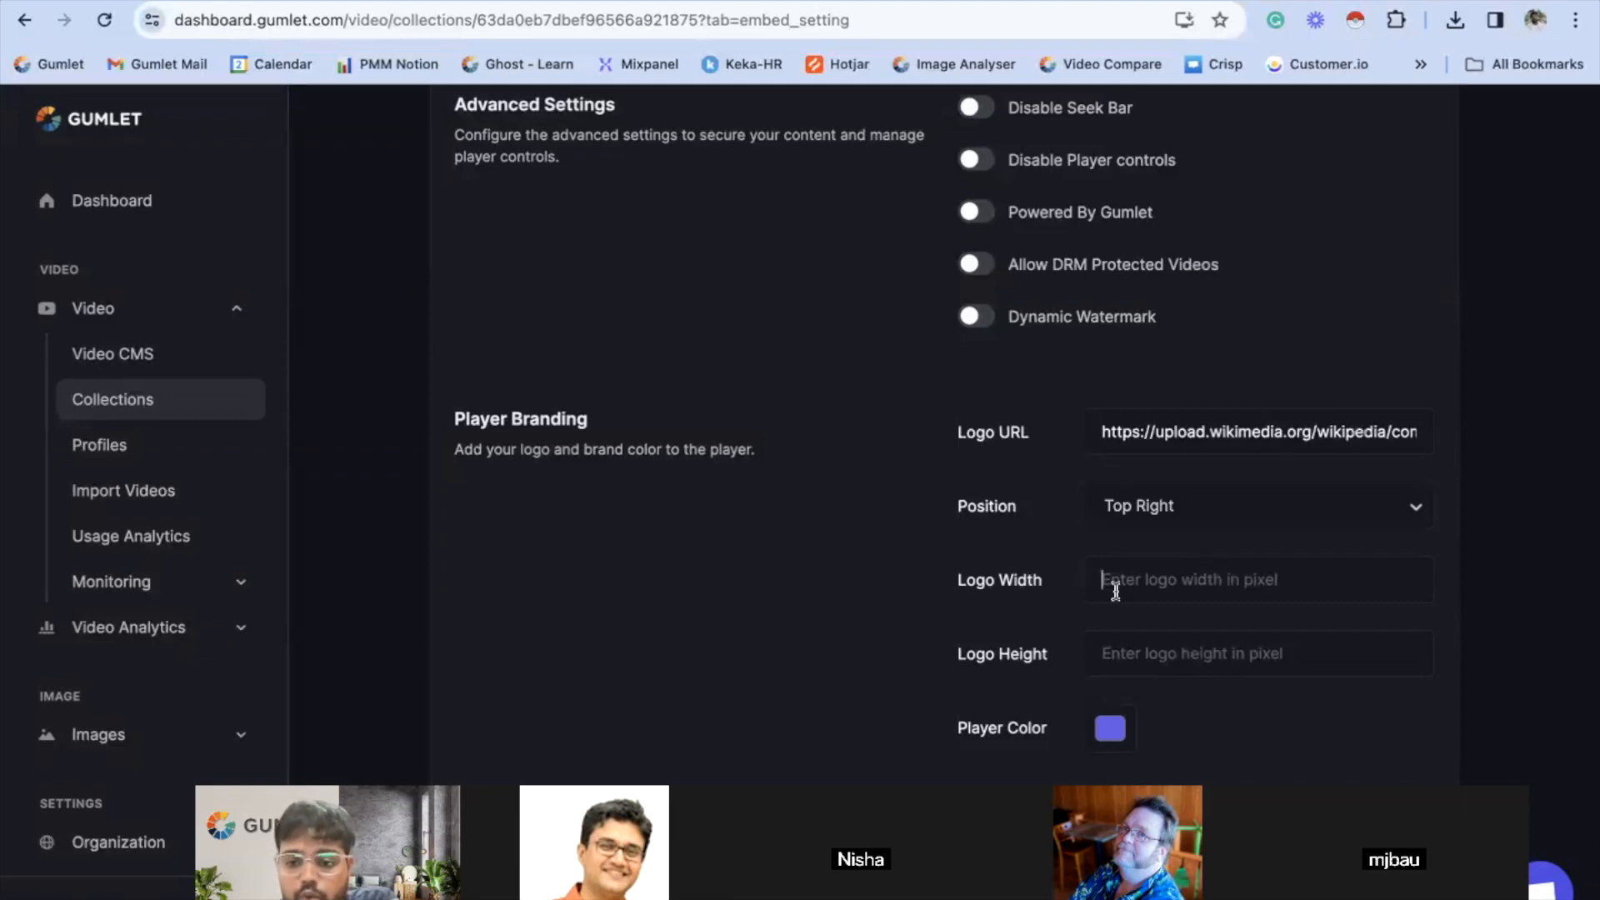
- Set the logo width to 100 pixels and the logo height to 98 pixels
{"action": "left_click", "coordinate": [1240, 654]}
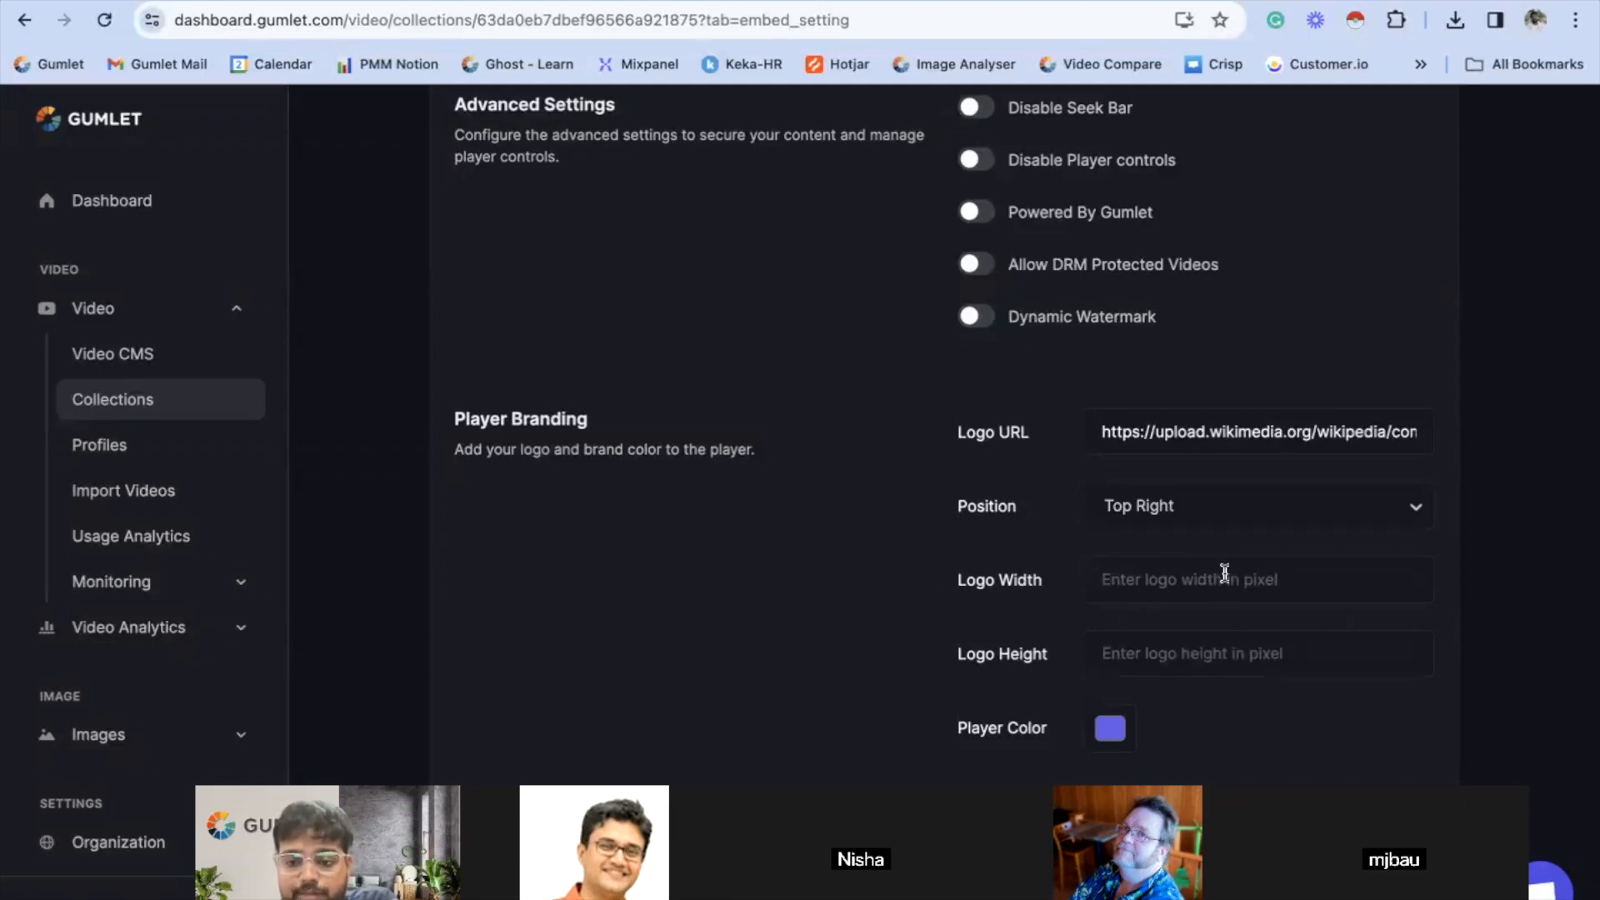
{"action": "type", "text": "100"}
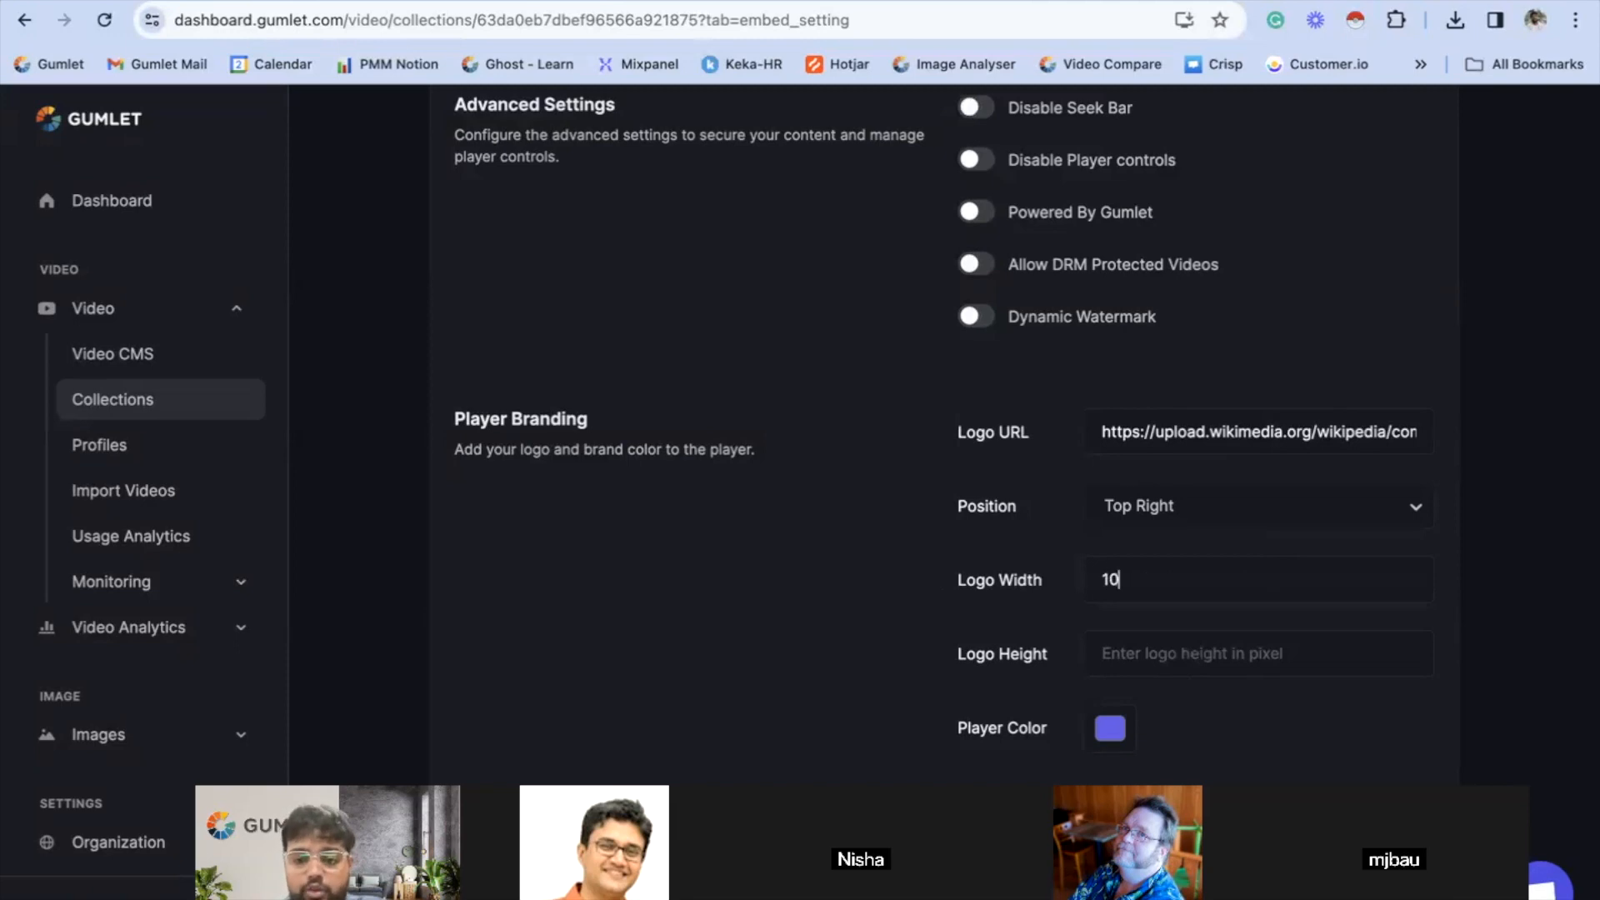
{"action": "left_click", "coordinate": [1329, 664]}
{"action": "type", "text": "100"}
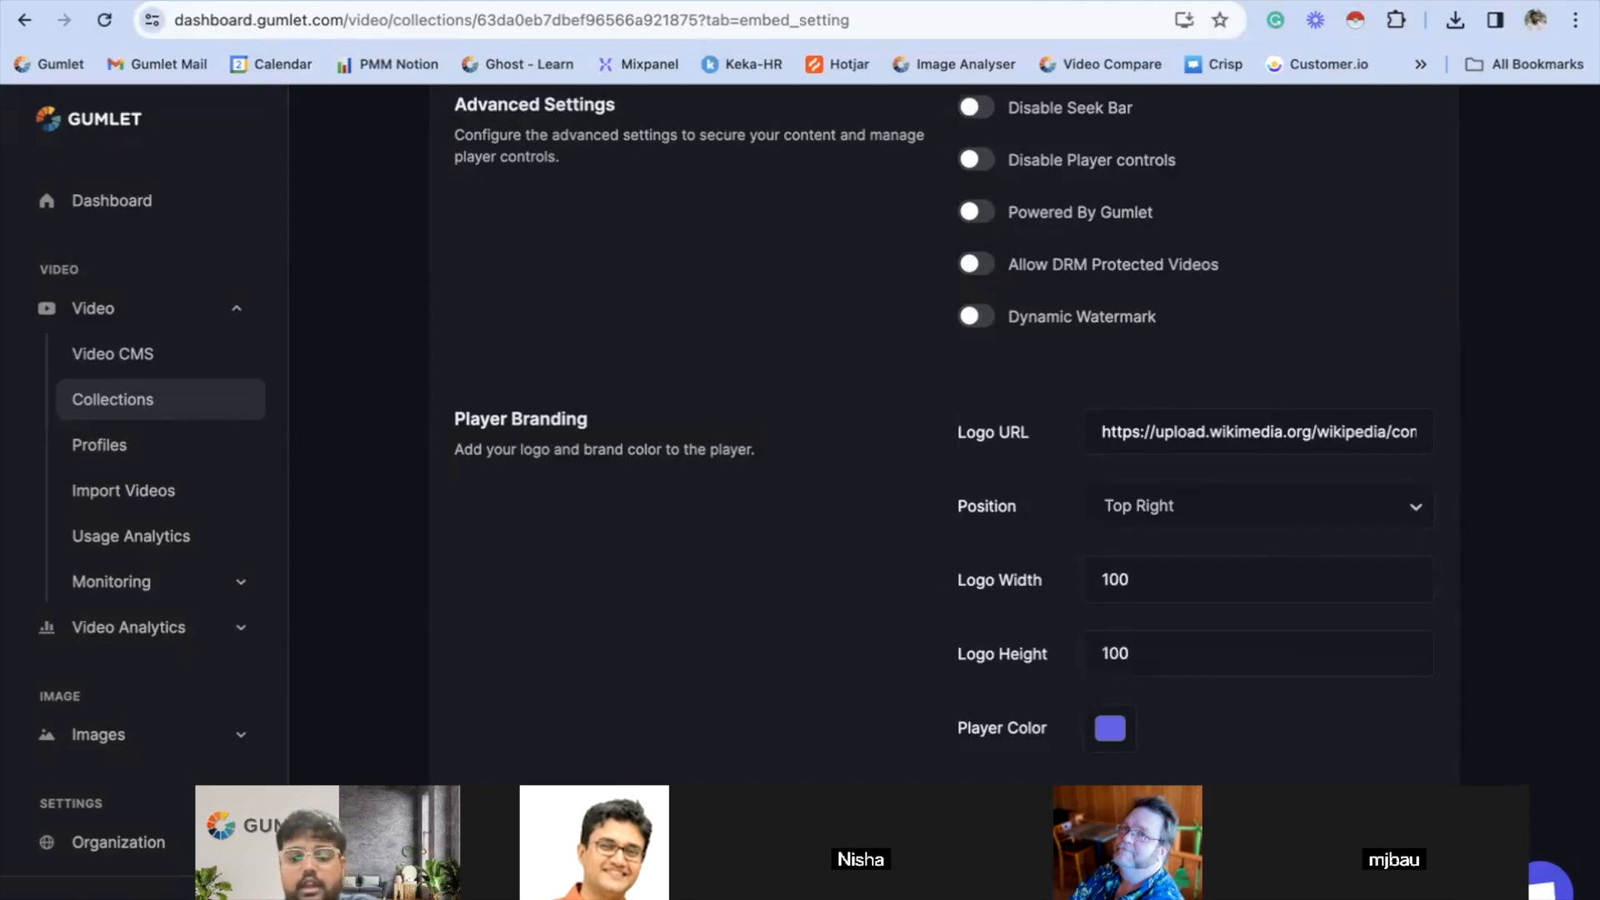
{"action": "key", "text": "BackSpace"}
{"action": "key", "text": "BackSpace"}
{"action": "key", "text": "BackSpace"}
{"action": "type", "text": "98"}
- Change the Player Color to a lighter blue by shifting its hue, and go to the end of the settings
{"action": "scroll", "coordinate": [1275, 660], "scroll_direction": "down", "scroll_amount": 3}
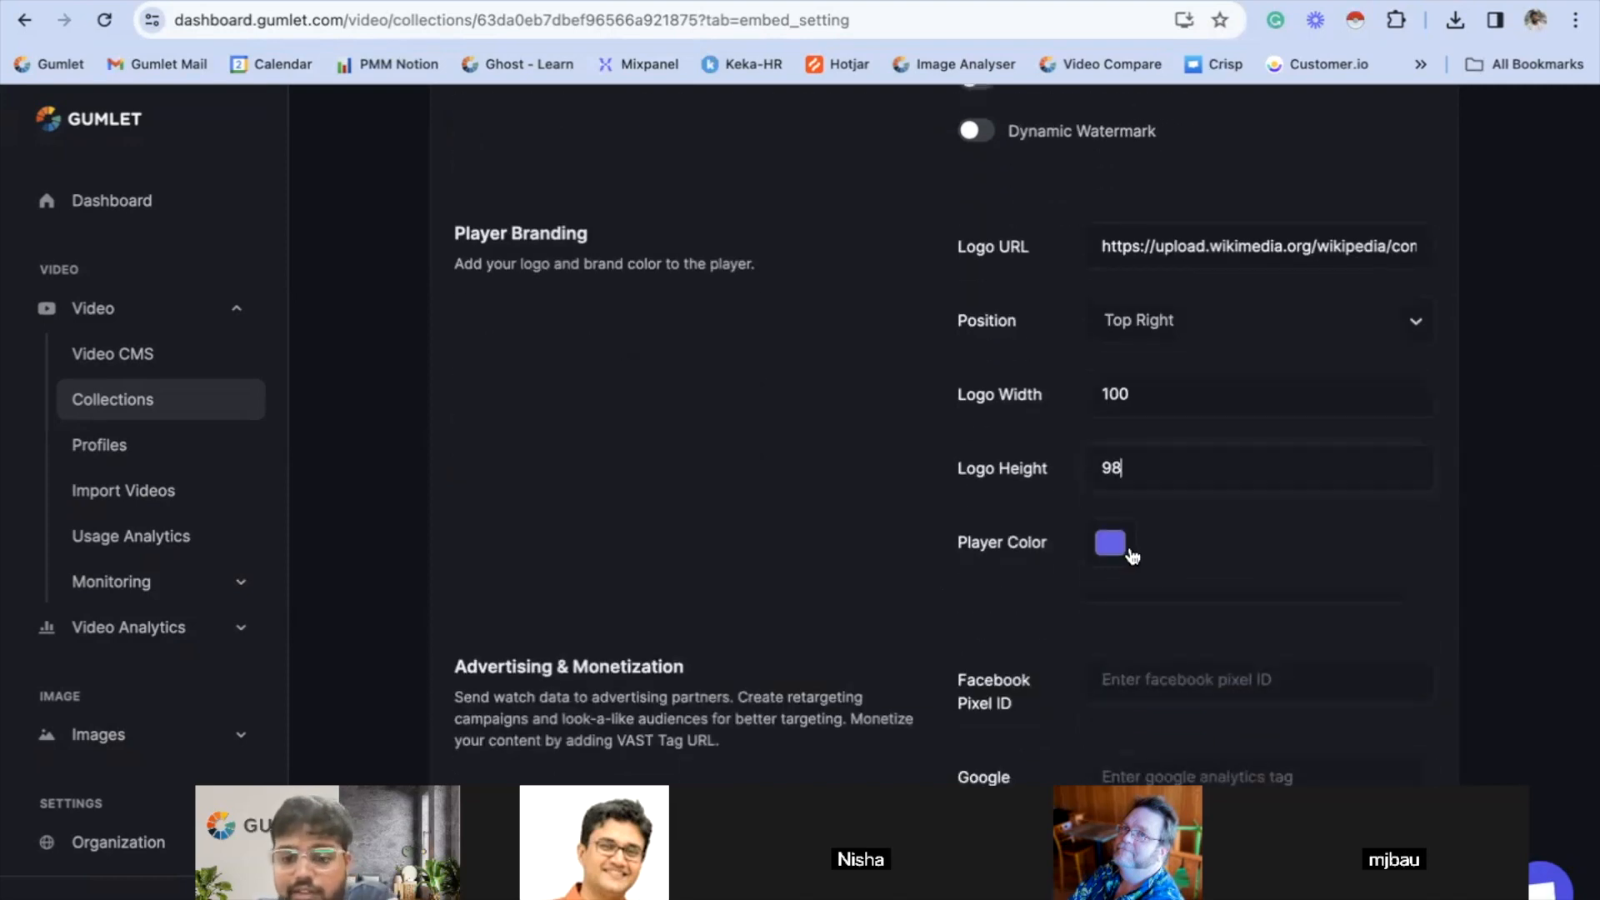
{"action": "left_click", "coordinate": [1113, 544]}
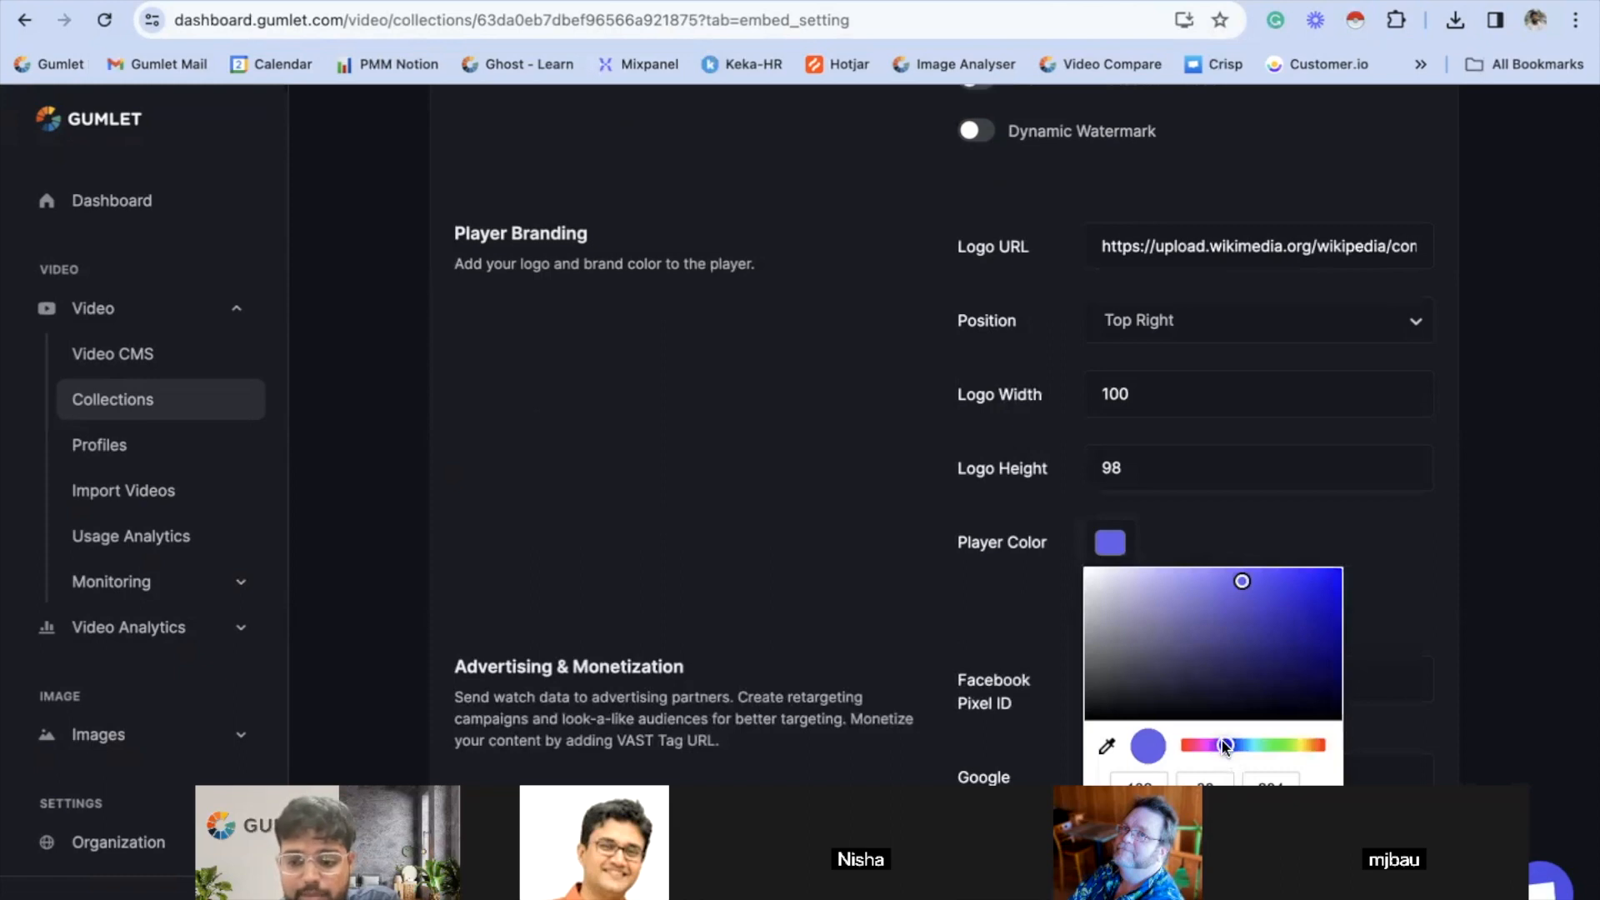
{"action": "left_click_drag", "start_coordinate": [1227, 746], "coordinate": [1239, 747]}
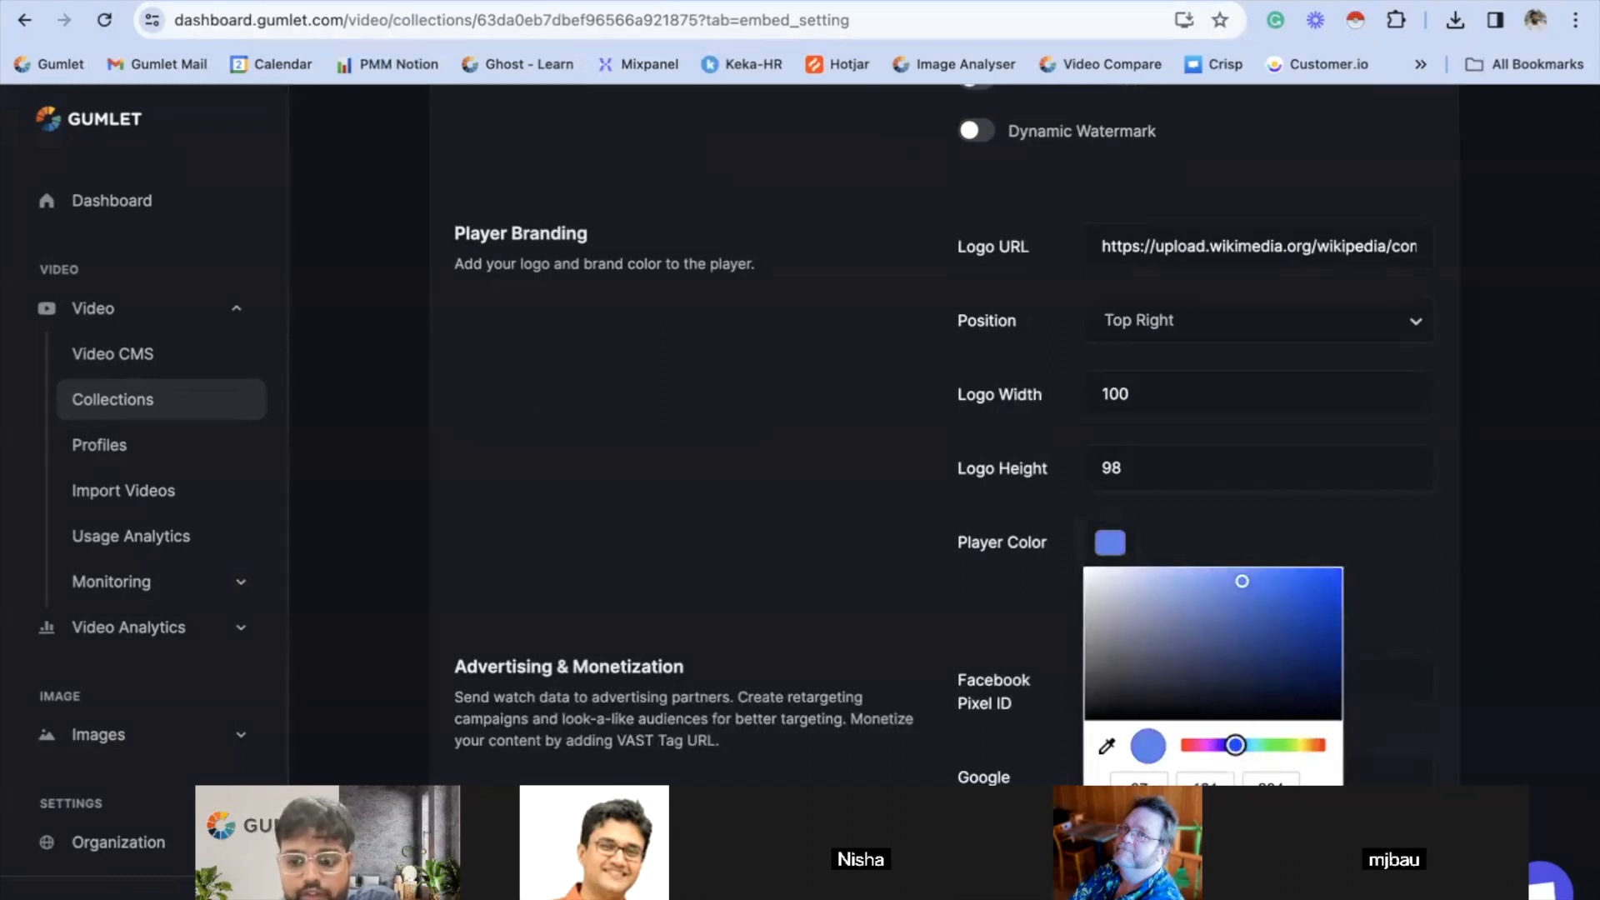
{"action": "left_click", "coordinate": [1358, 598]}
{"action": "scroll", "coordinate": [1118, 546], "scroll_direction": "down", "scroll_amount": 3}
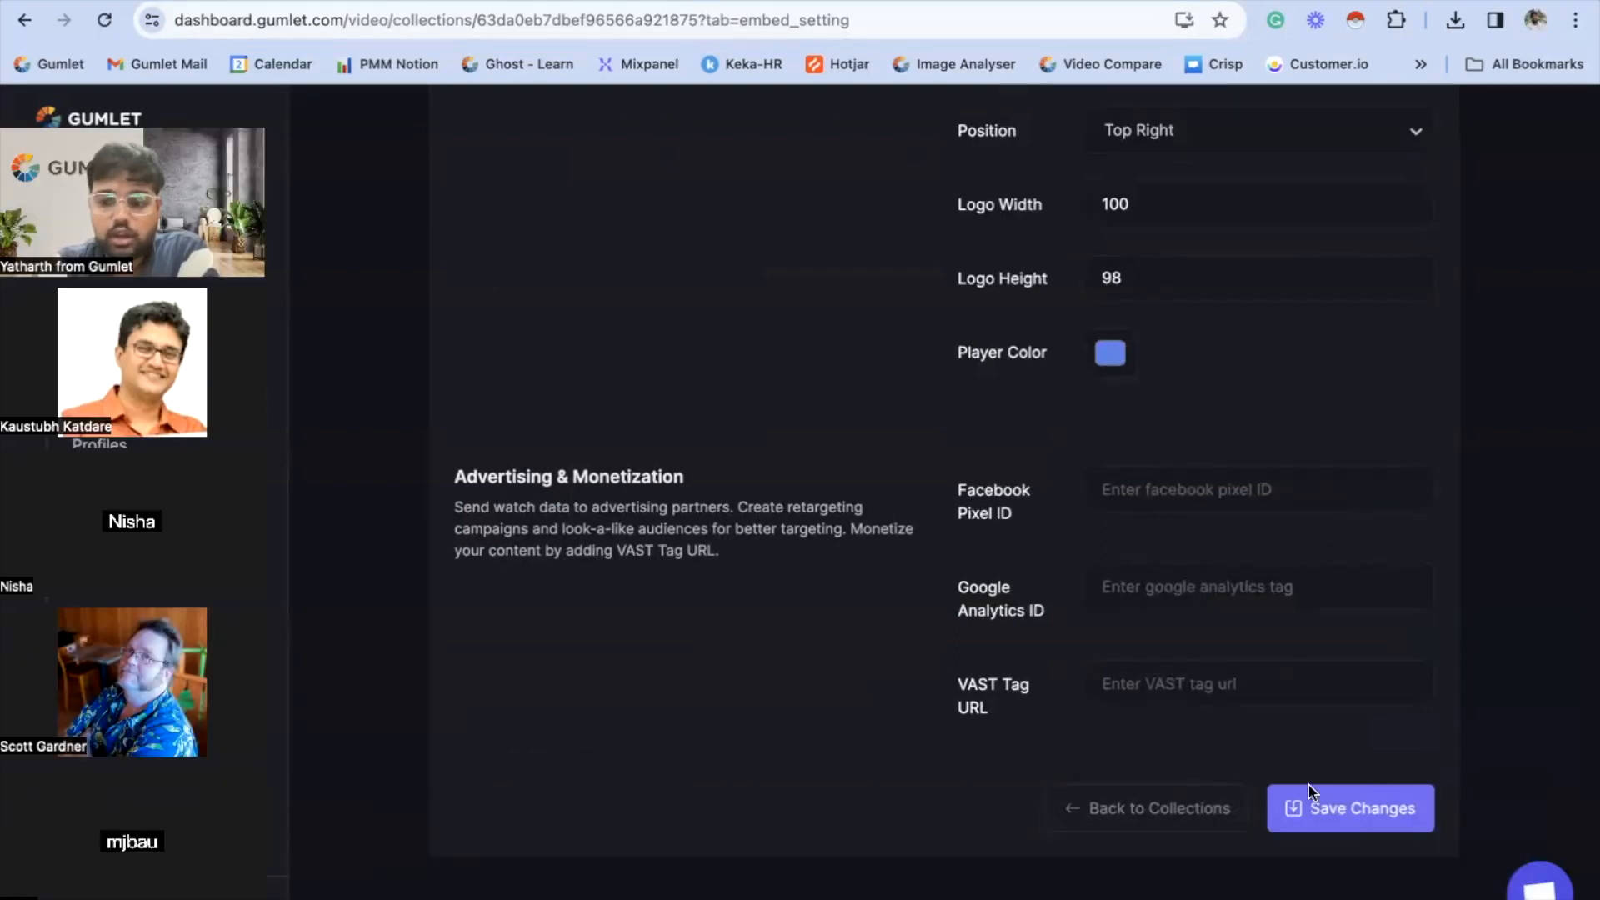
- Review the logo and color settings, and save the changes to the collection's player settings
{"action": "scroll", "coordinate": [1250, 379], "scroll_direction": "up", "scroll_amount": 3}
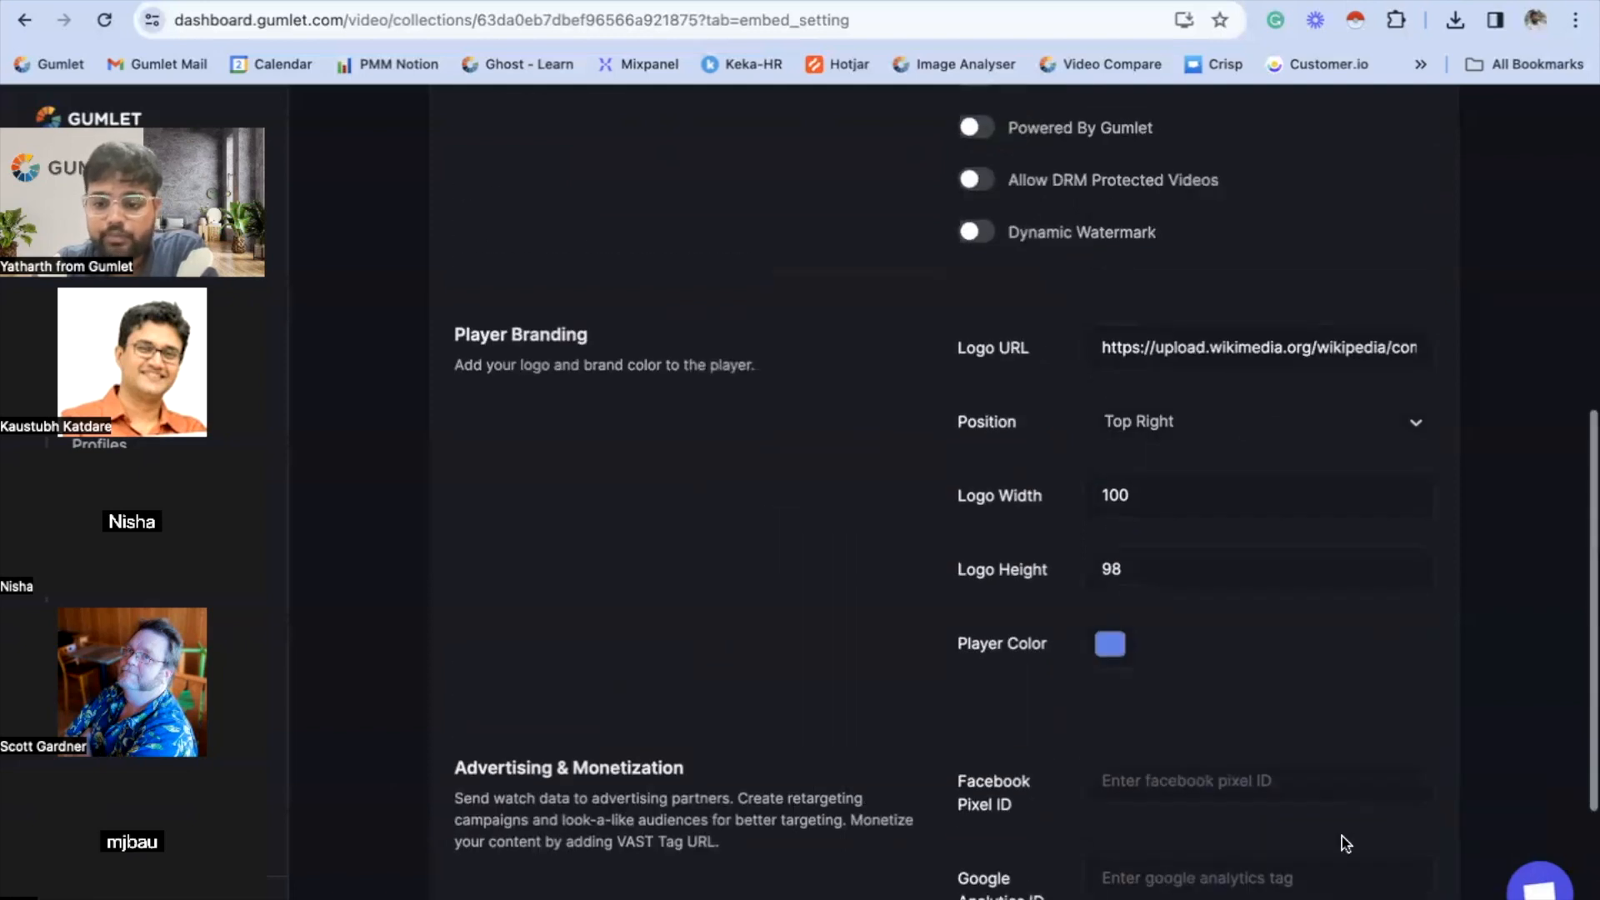
{"action": "scroll", "coordinate": [1343, 843], "scroll_direction": "down", "scroll_amount": 2}
{"action": "left_click", "coordinate": [1350, 898]}
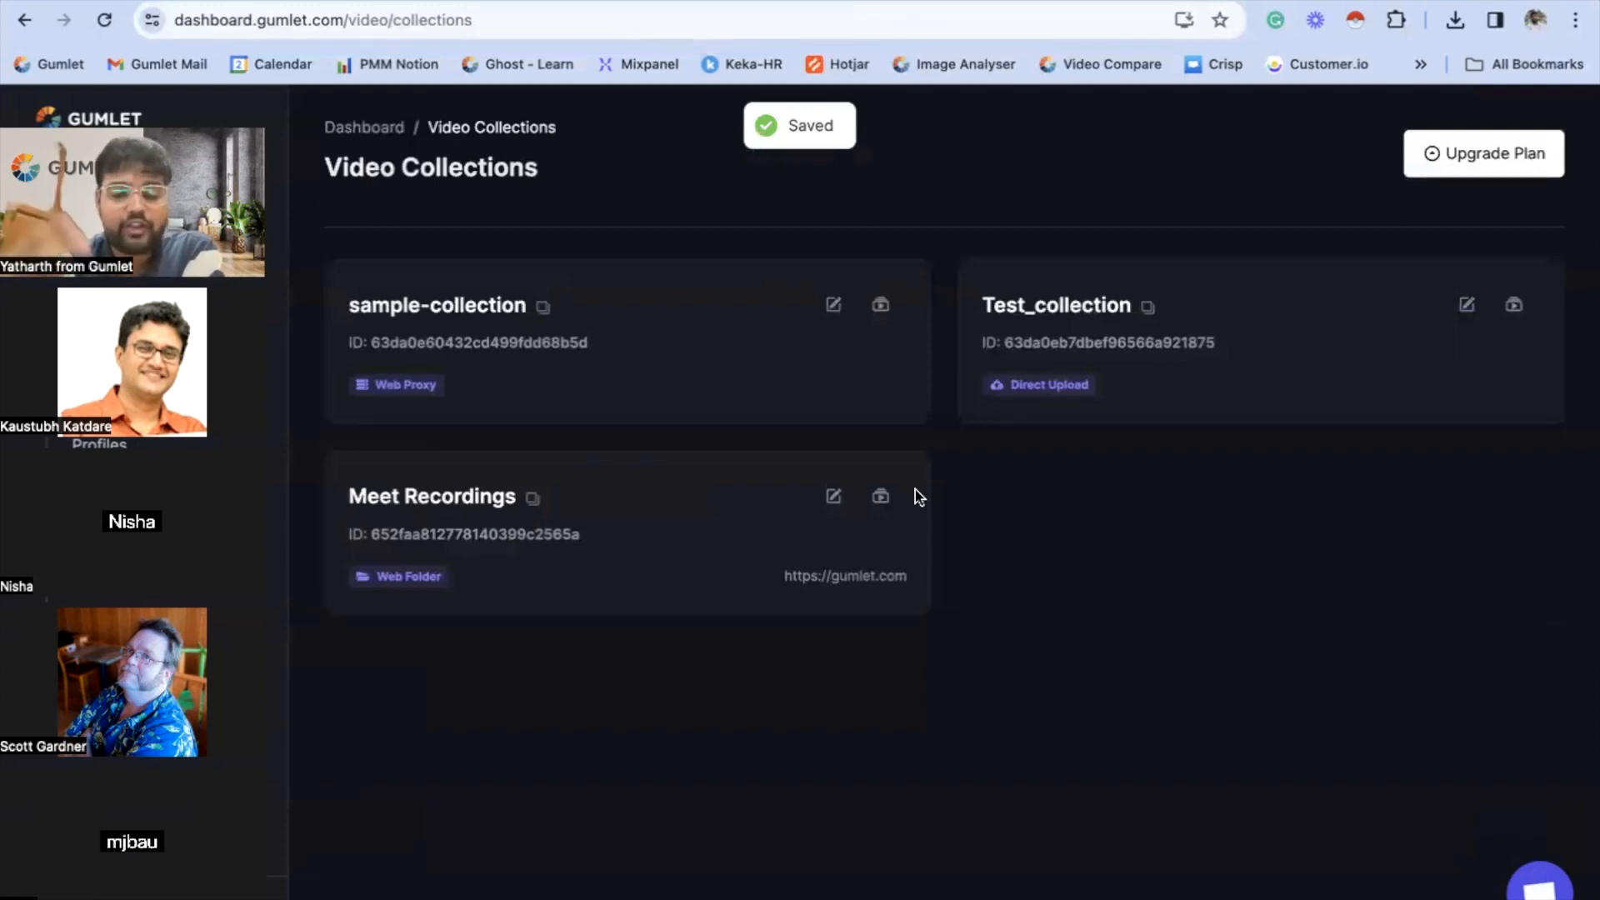
- Reopen Test_collection's player settings to check the saved branding, and go back to the collections list
{"action": "left_click", "coordinate": [1026, 308]}
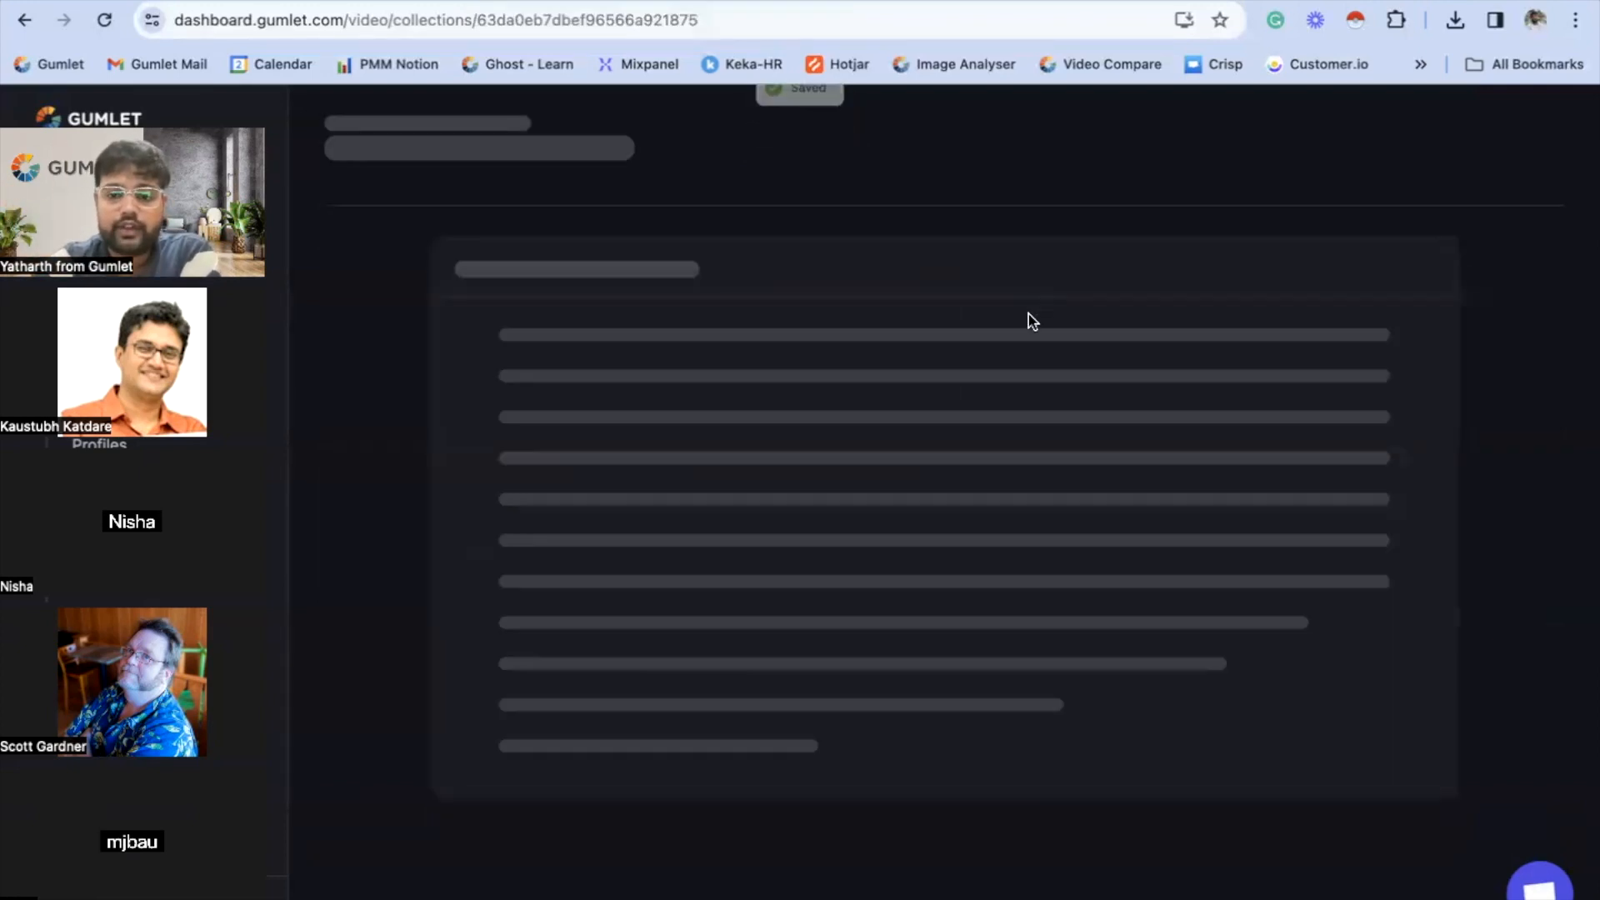
{"action": "scroll", "coordinate": [847, 278], "scroll_direction": "down", "scroll_amount": 1}
{"action": "left_click", "coordinate": [605, 157]}
{"action": "scroll", "coordinate": [813, 584], "scroll_direction": "down", "scroll_amount": 2}
{"action": "scroll", "coordinate": [817, 611], "scroll_direction": "down", "scroll_amount": 1}
{"action": "scroll", "coordinate": [1072, 636], "scroll_direction": "down", "scroll_amount": 10}
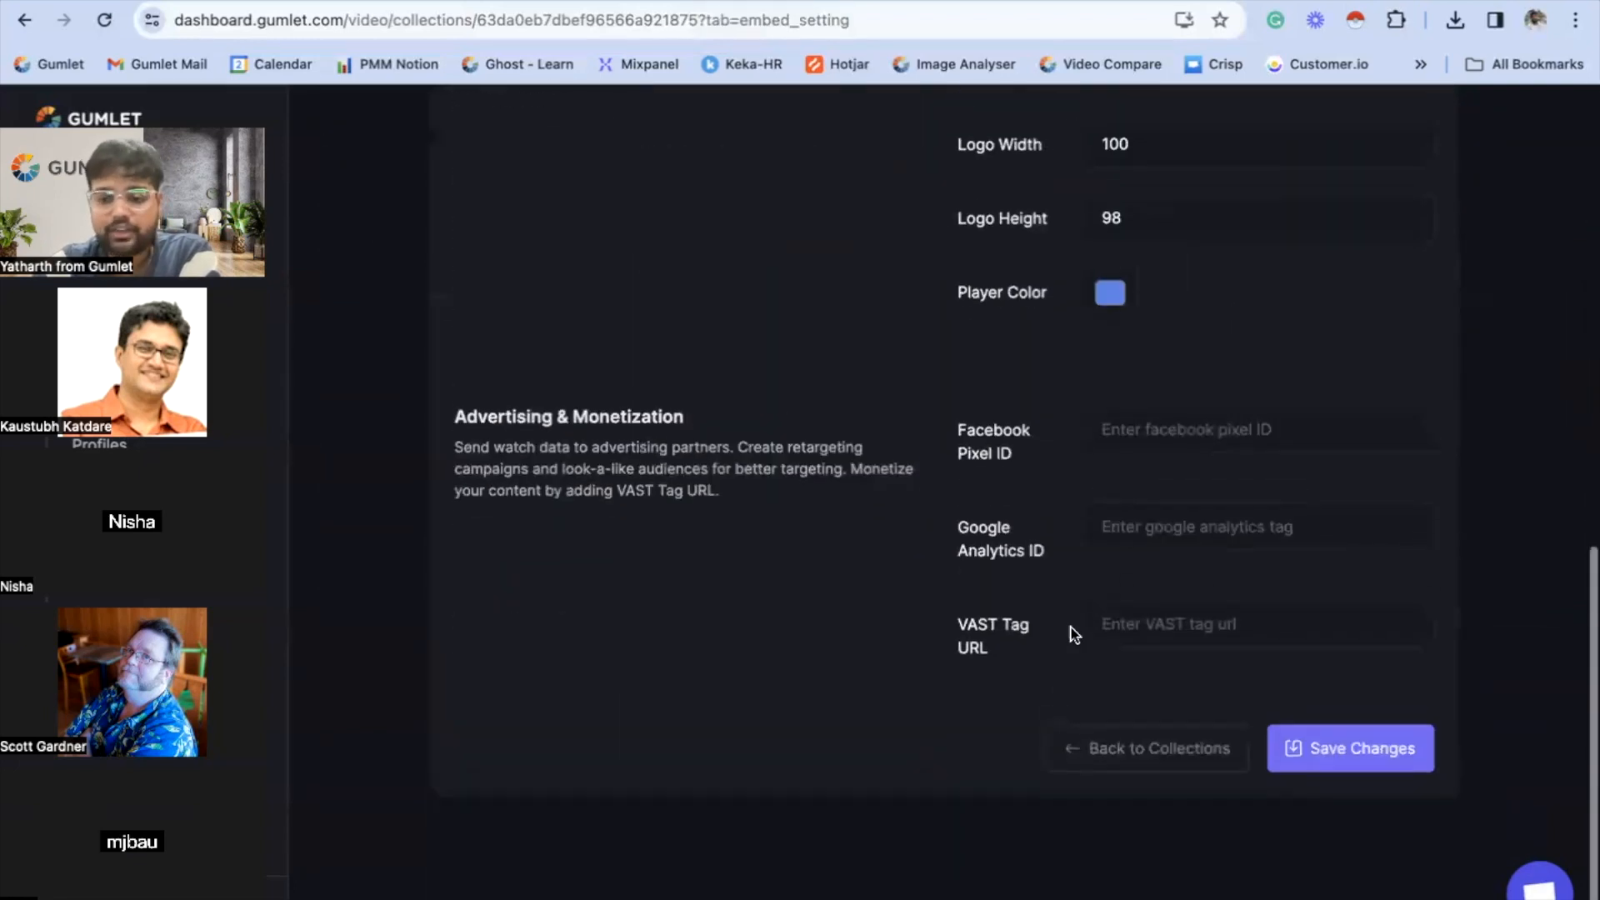
{"action": "left_click", "coordinate": [1199, 816]}
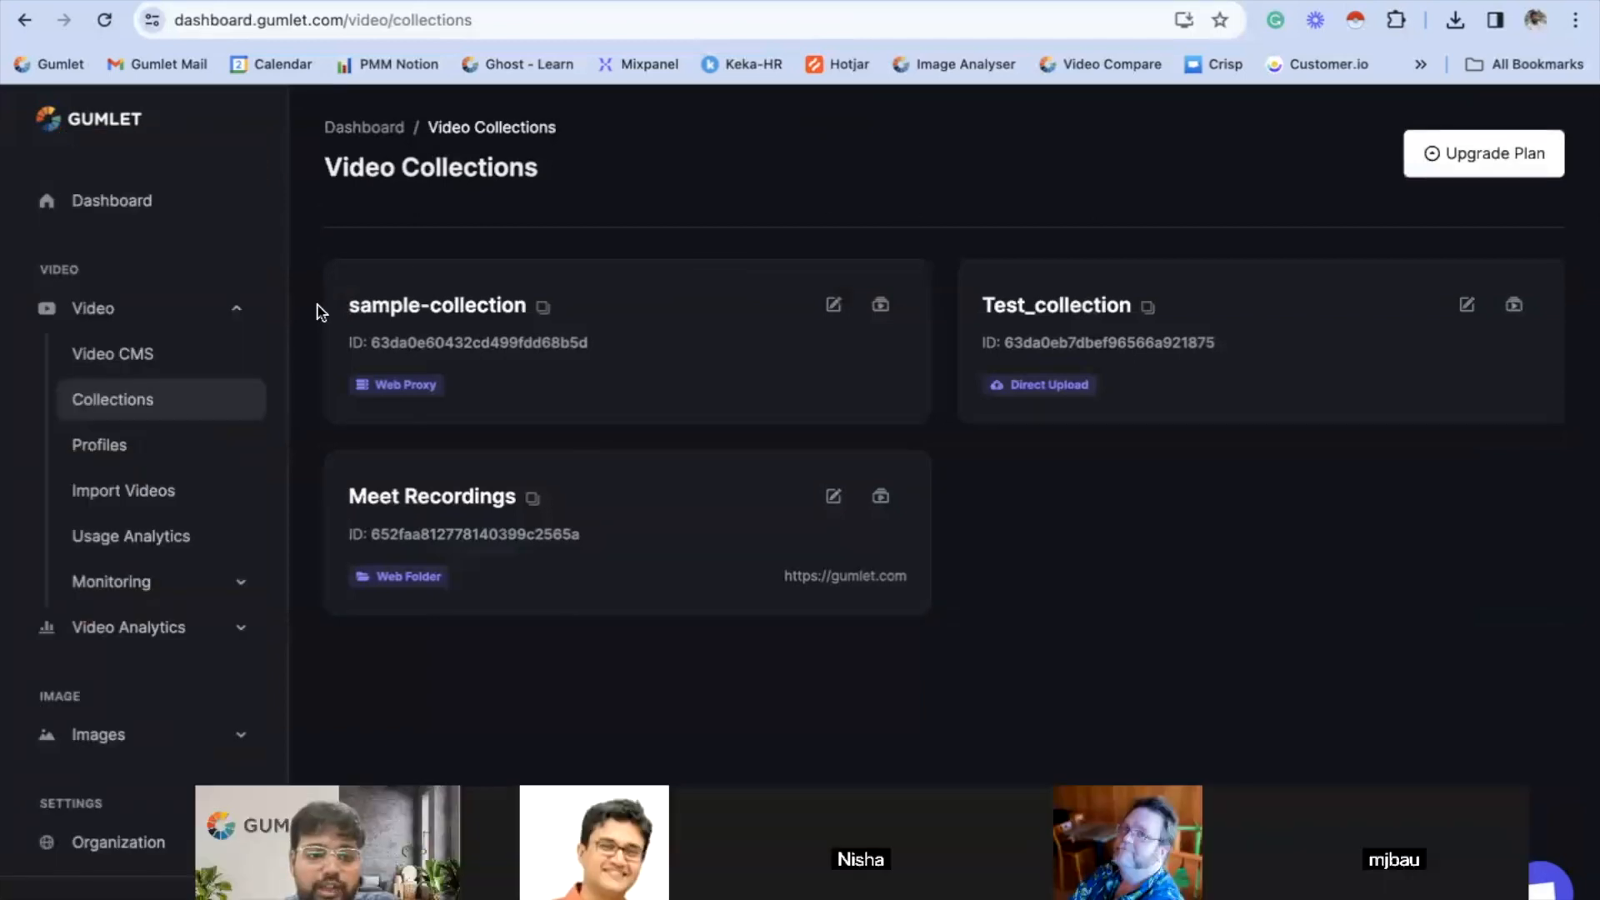
- Open Test Video from the Video CMS and copy its shareable link
{"action": "left_click", "coordinate": [155, 367]}
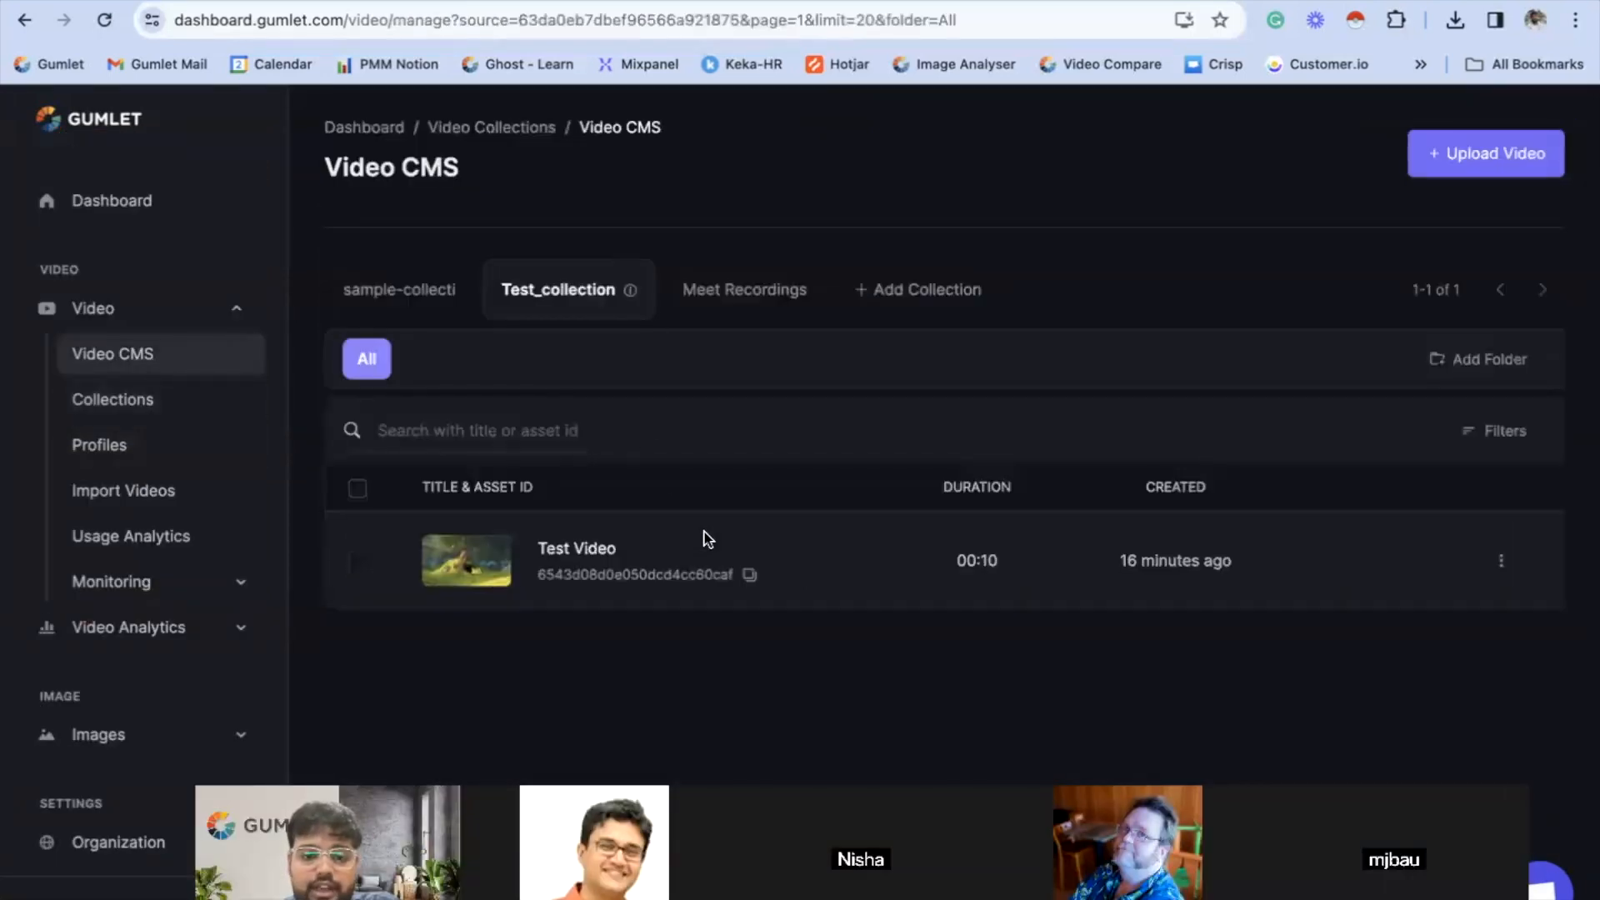
{"action": "left_click", "coordinate": [577, 548]}
{"action": "left_click", "coordinate": [833, 307]}
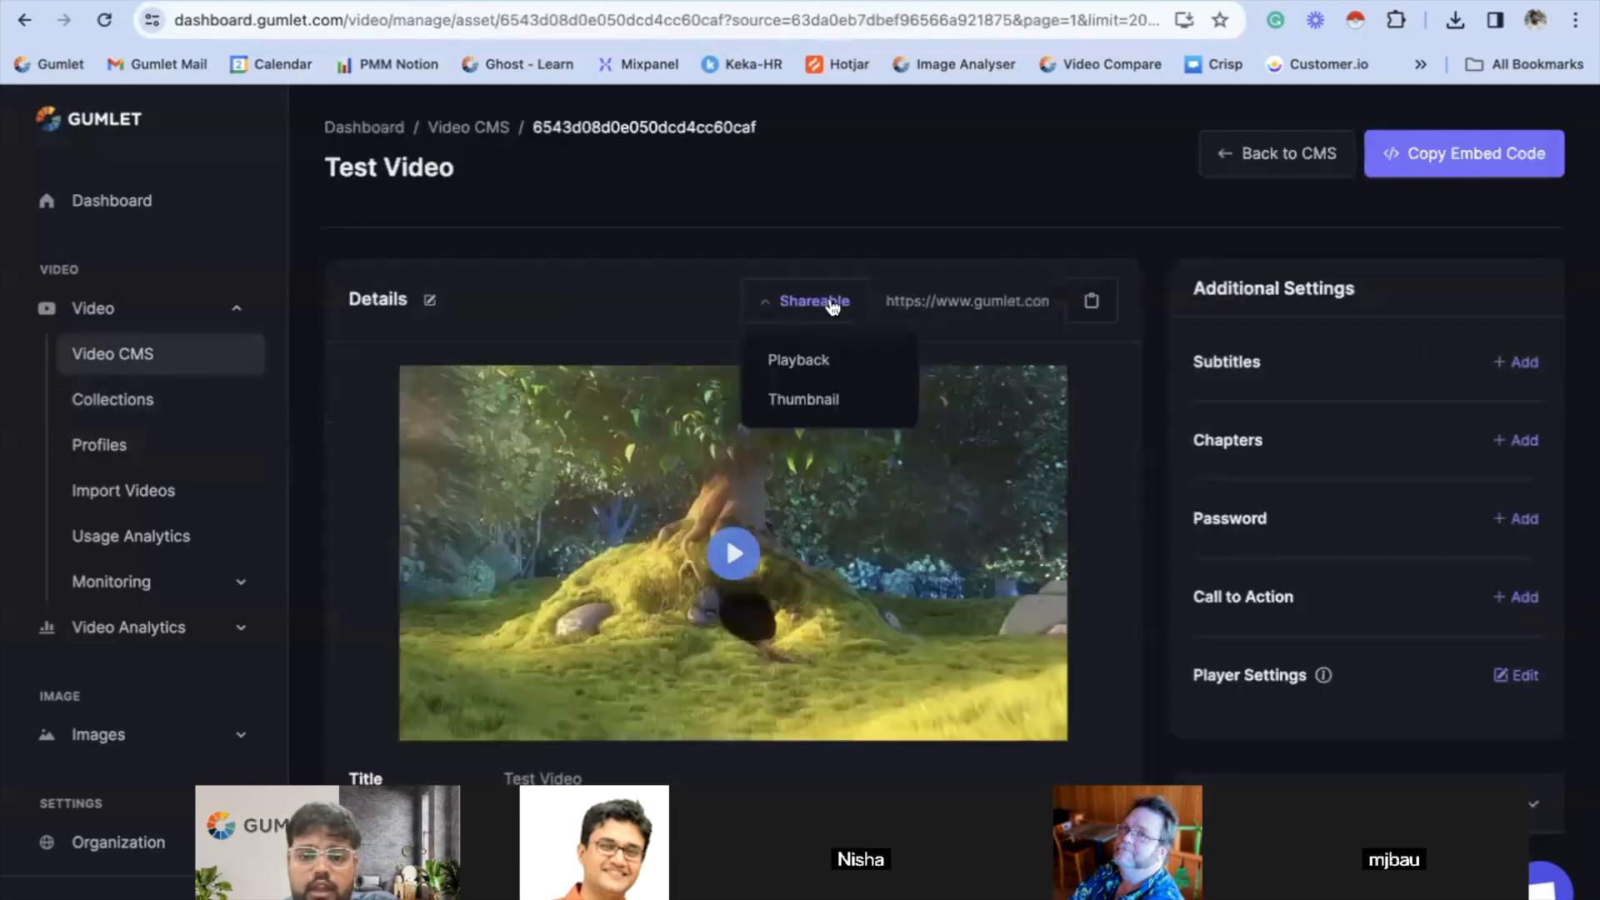
{"action": "left_click", "coordinate": [832, 307]}
{"action": "left_click", "coordinate": [1093, 301]}
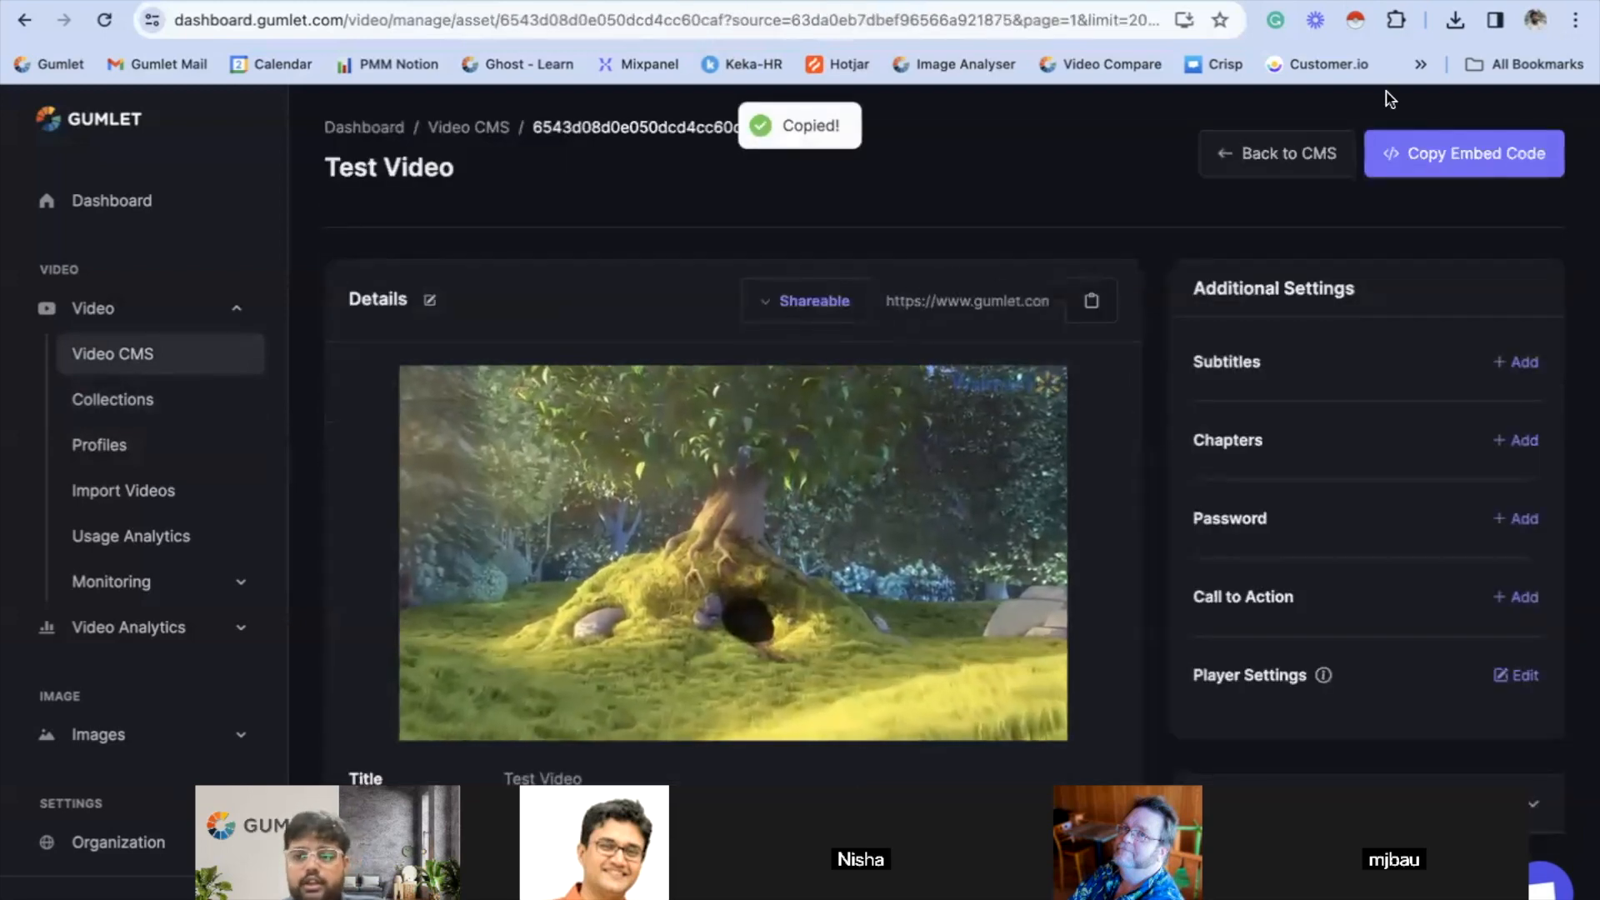
- Open the copied link in a new Incognito window, and play and pause the video to inspect the player branding
{"action": "key", "text": "super+shift+n"}
{"action": "key", "text": "super+v"}
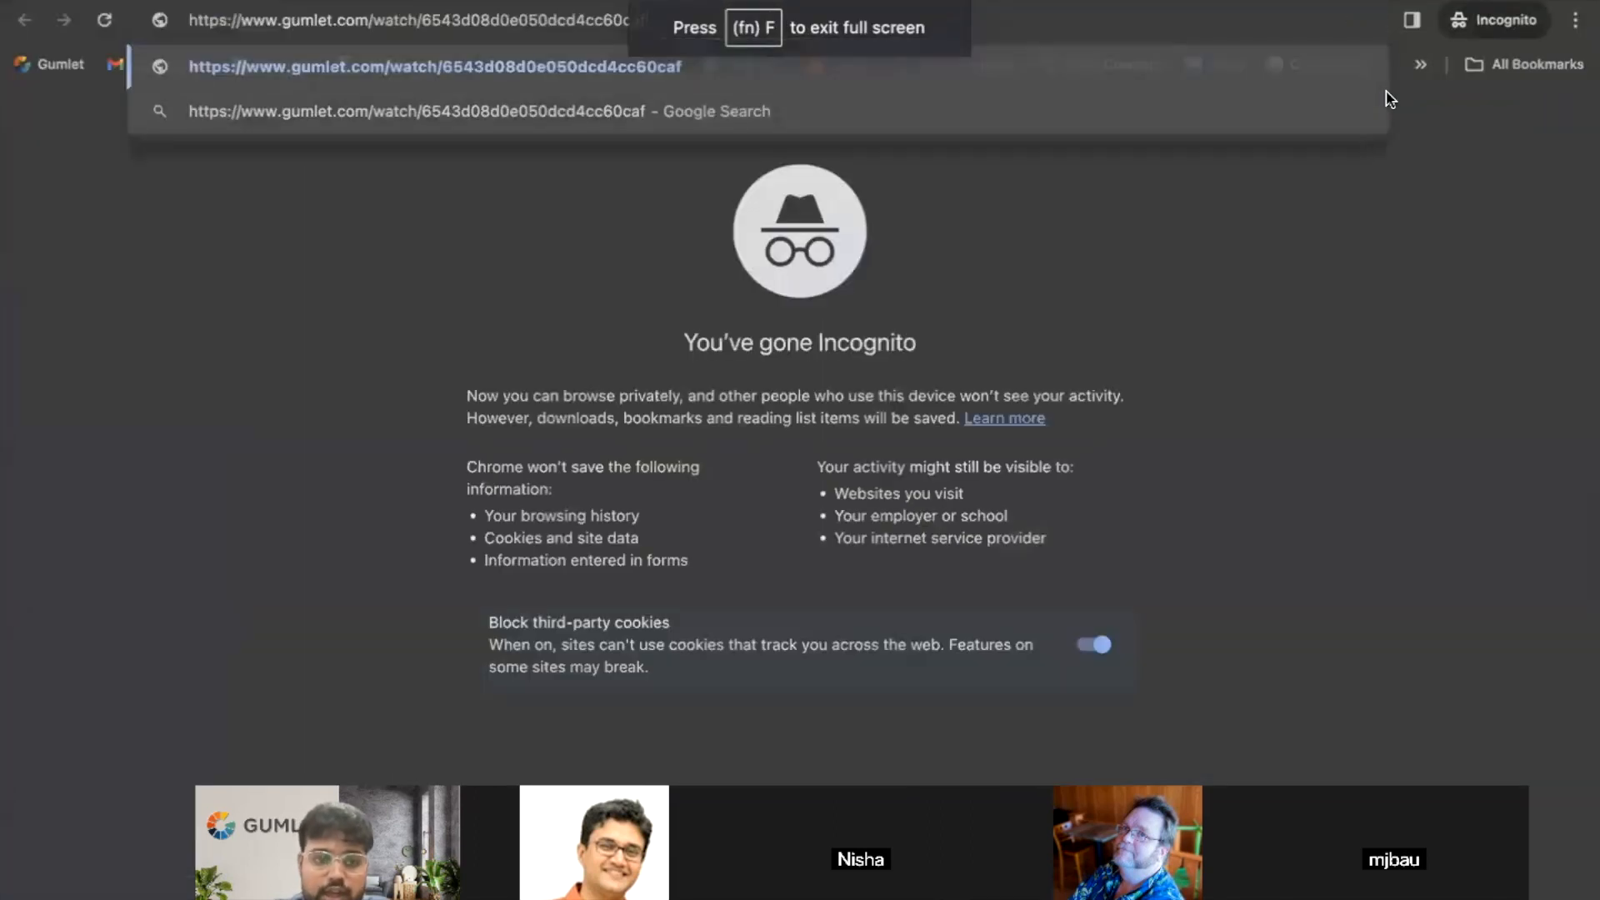
{"action": "key", "text": "Return"}
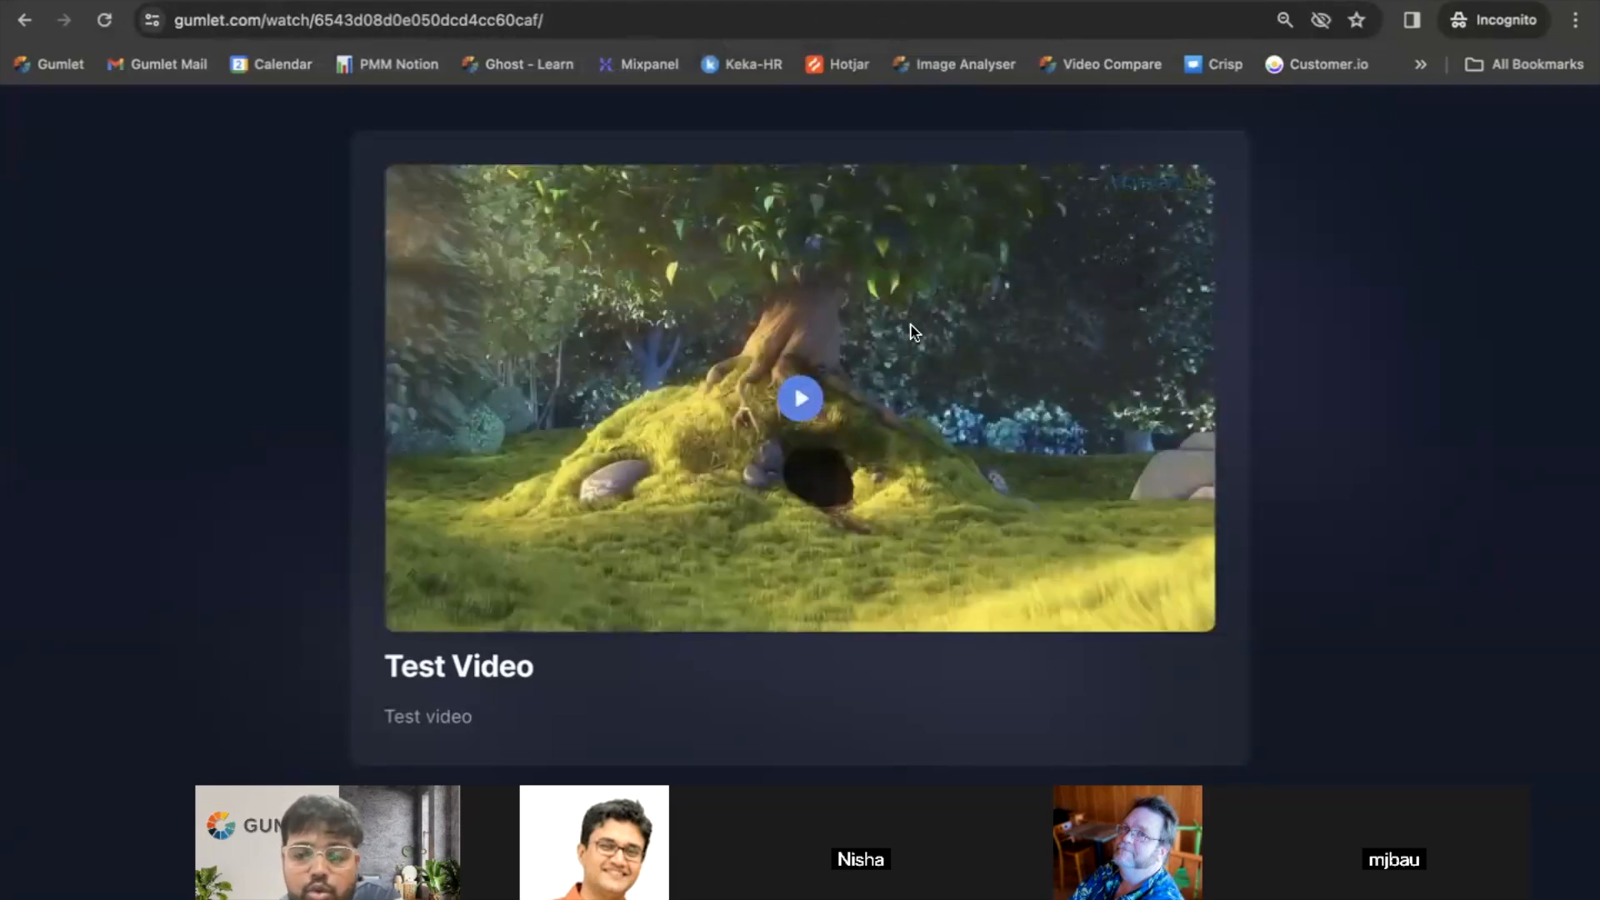
{"action": "left_click", "coordinate": [801, 397]}
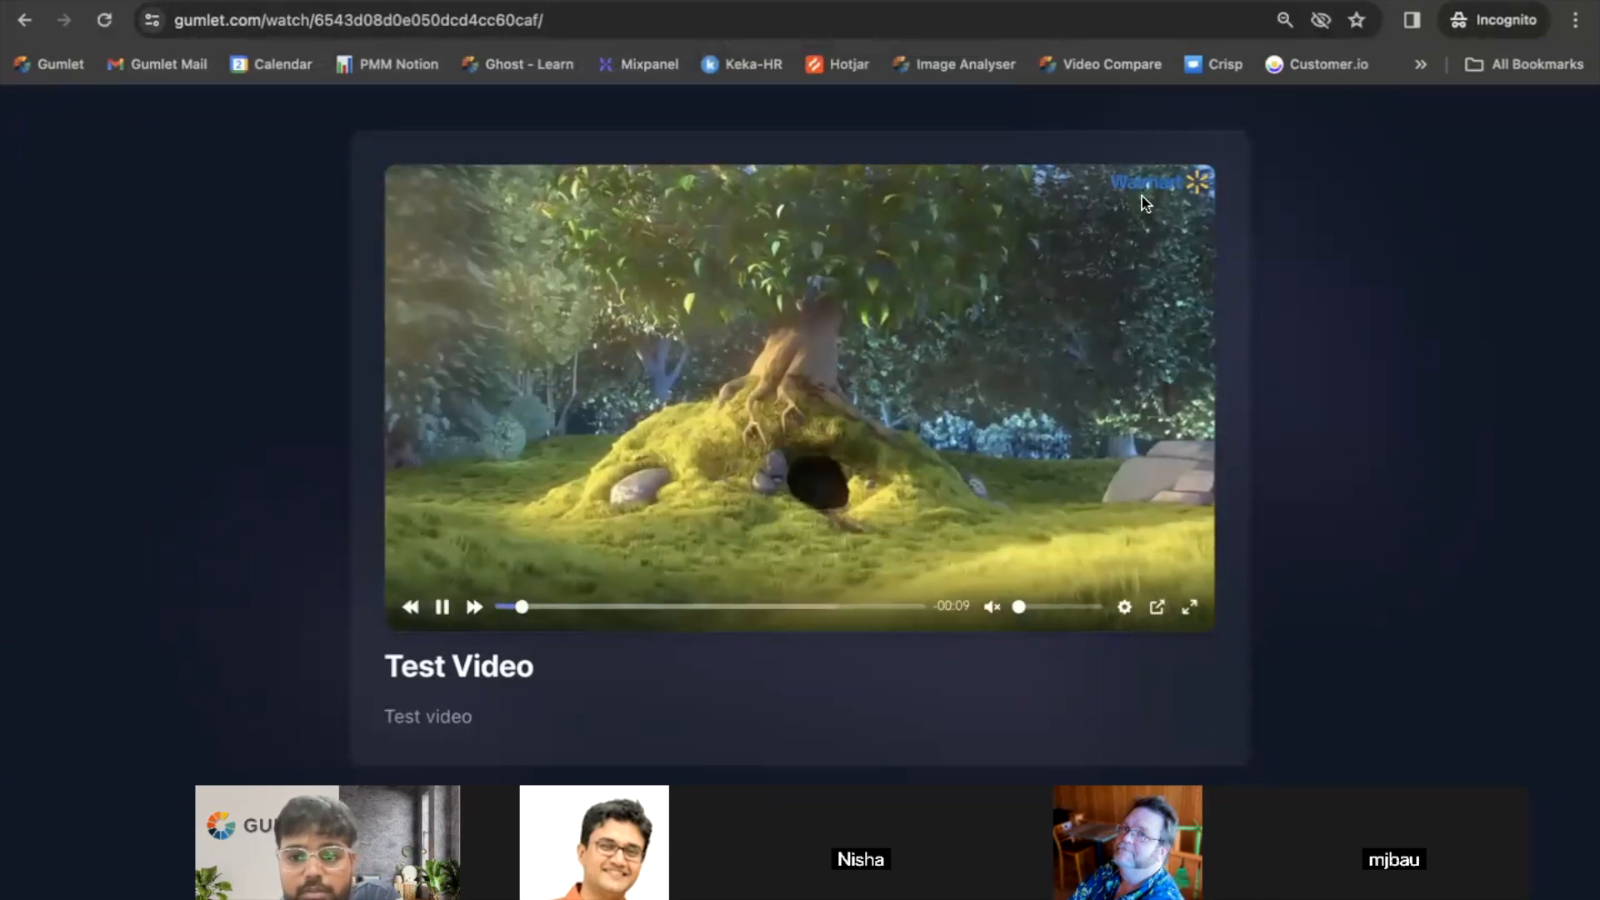
{"action": "left_click", "coordinate": [858, 437]}
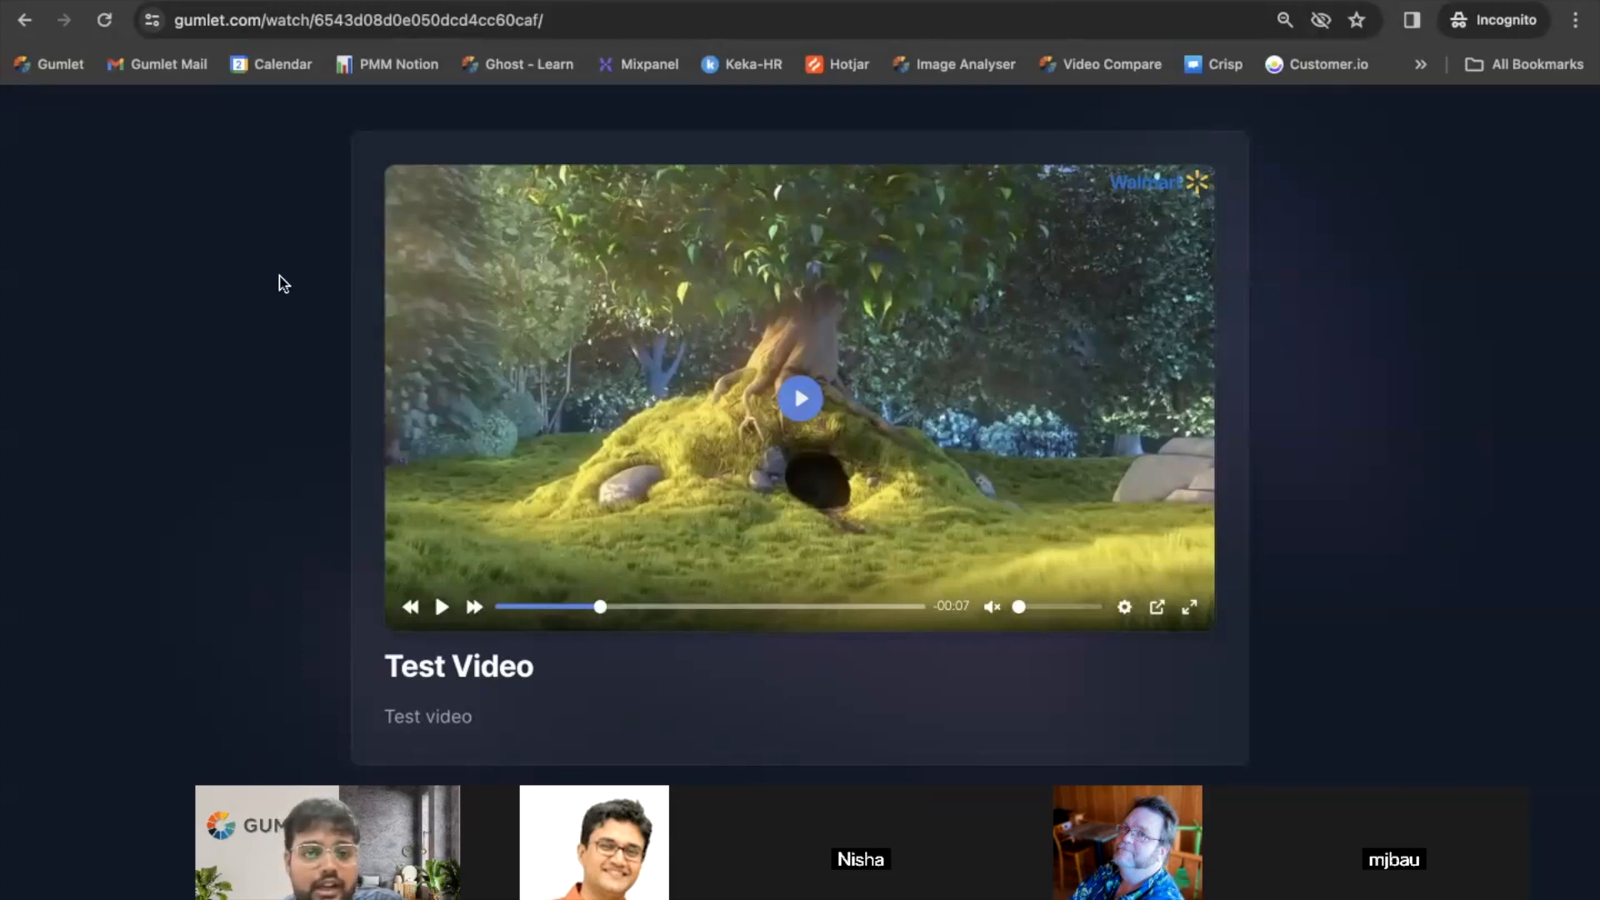
- Return to the Gumlet dashboard window and open the player settings of Test_collection
{"action": "key", "text": "ctrl+Up"}
{"action": "left_click", "coordinate": [956, 39]}
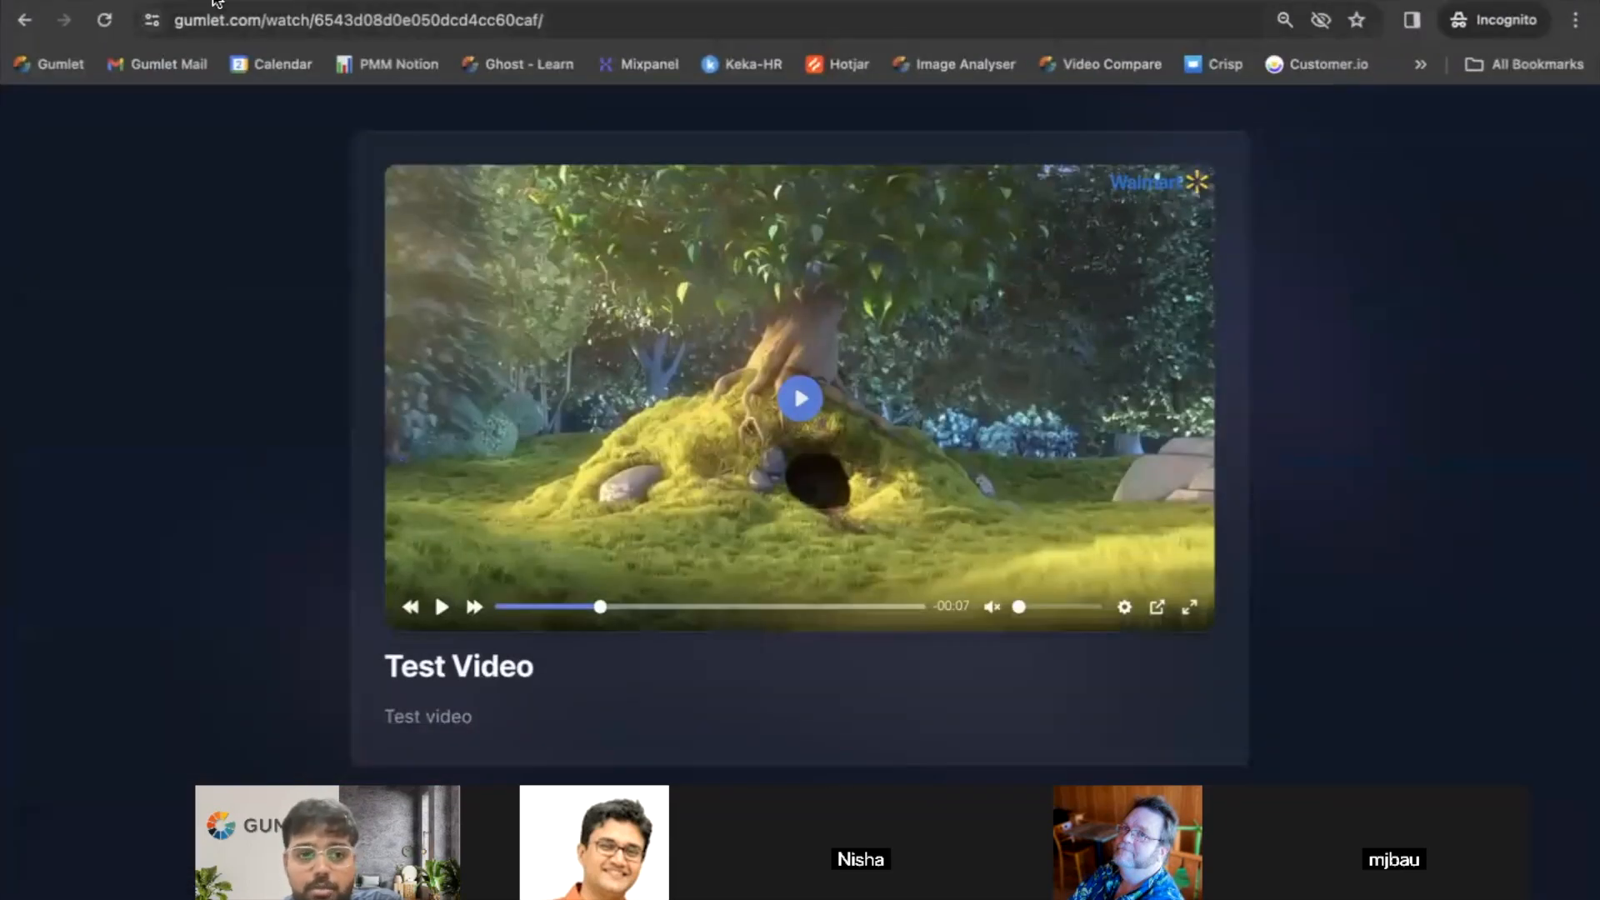
{"action": "key", "text": "ctrl+Left"}
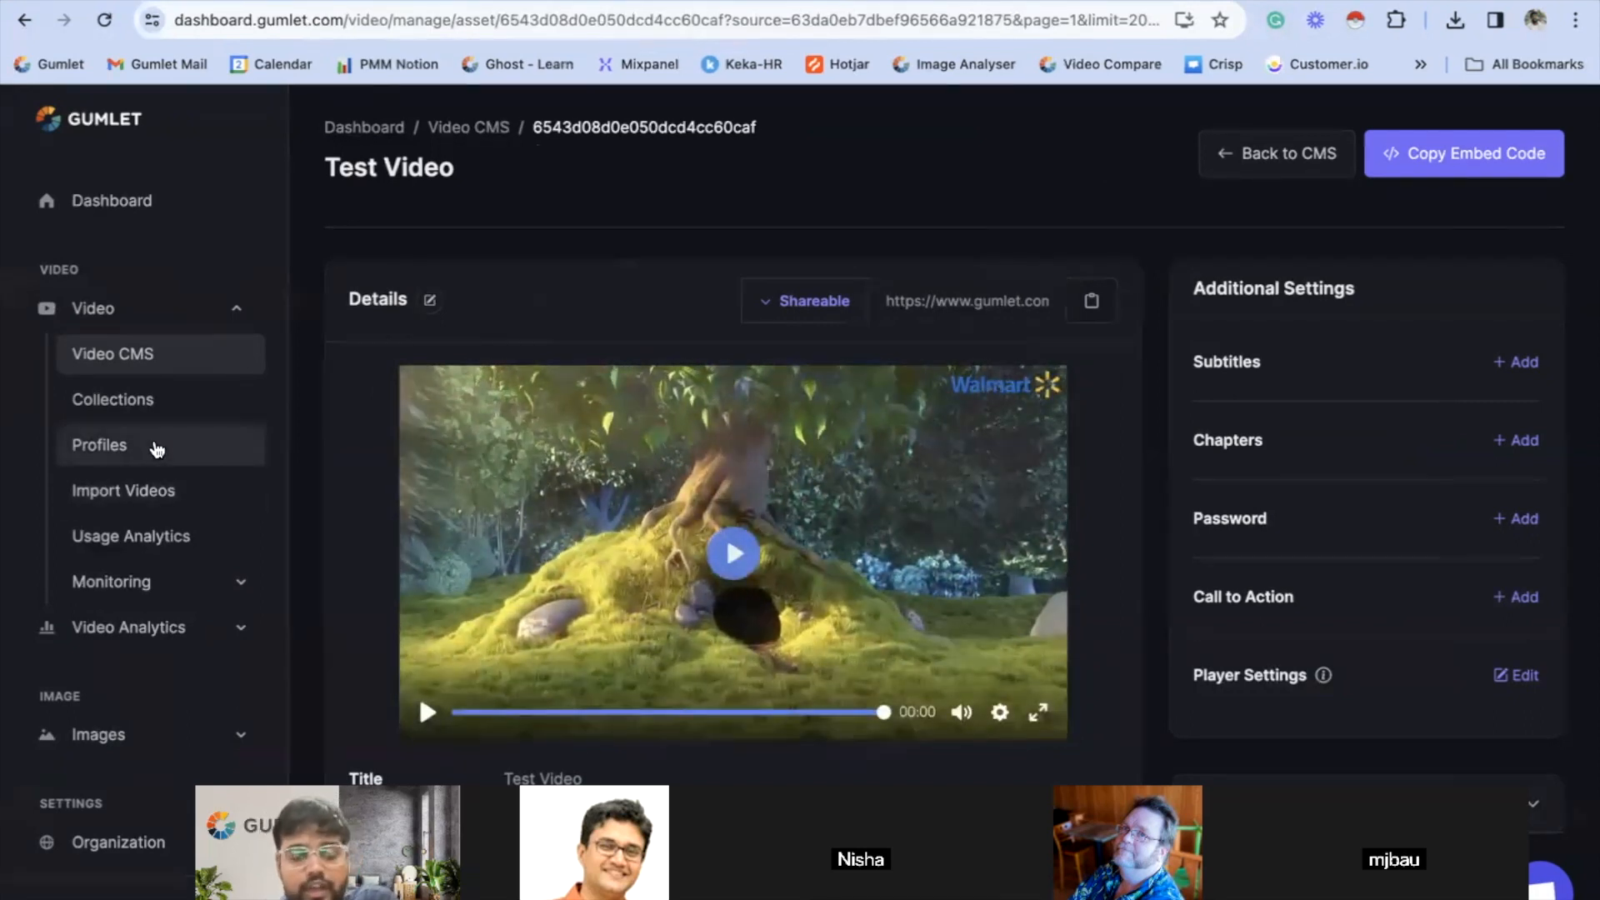
{"action": "left_click", "coordinate": [147, 403]}
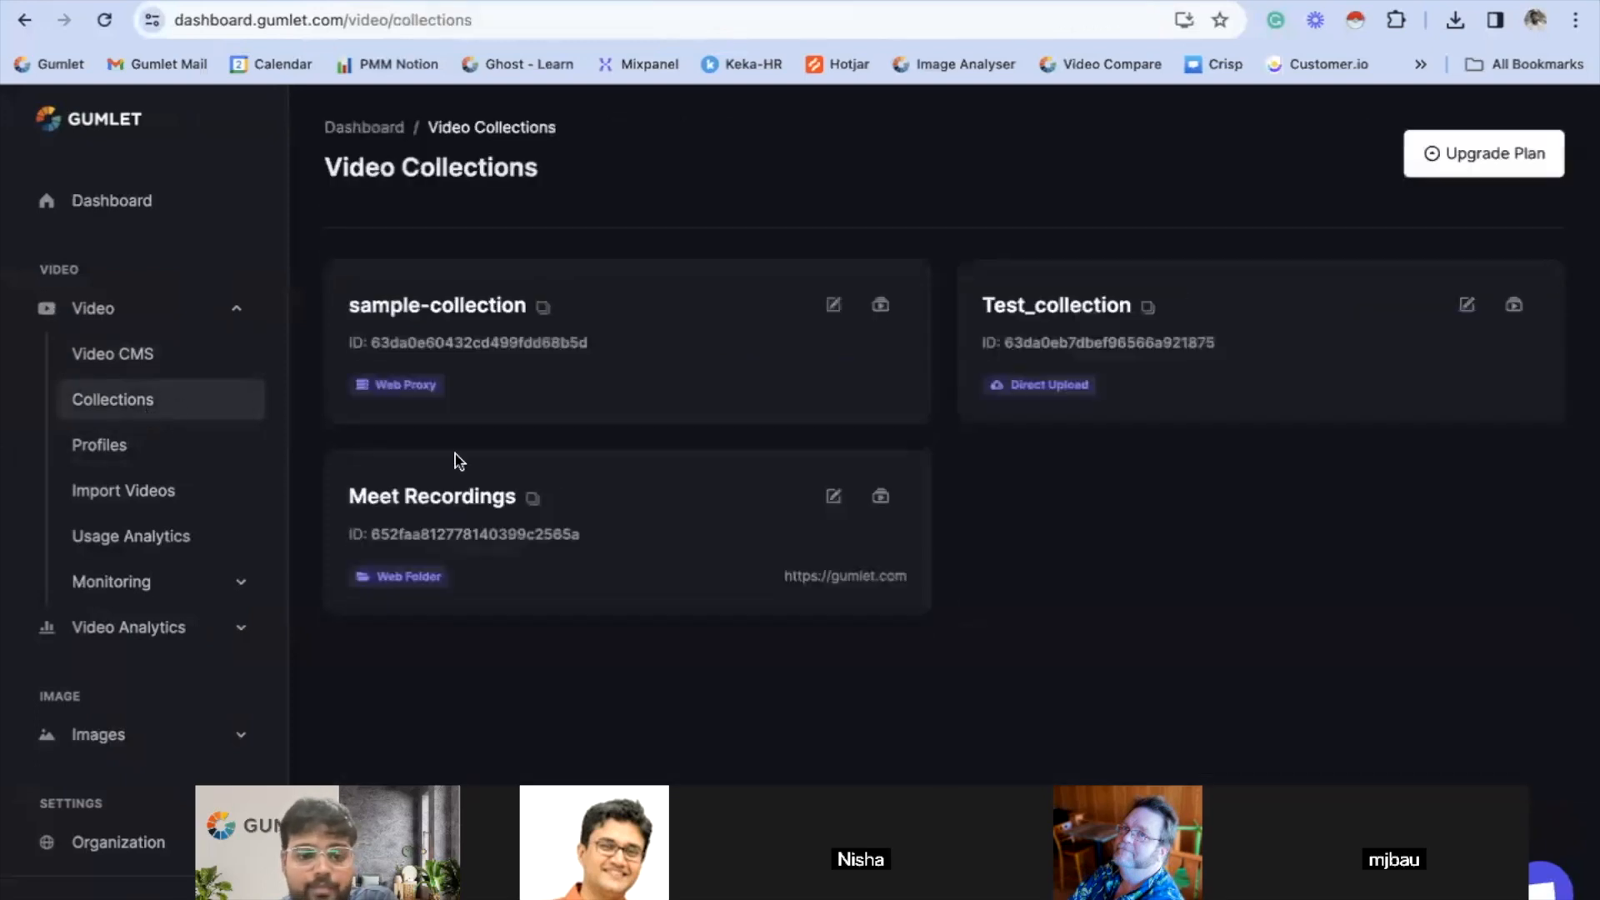
{"action": "left_click", "coordinate": [1036, 321]}
{"action": "left_click", "coordinate": [611, 226]}
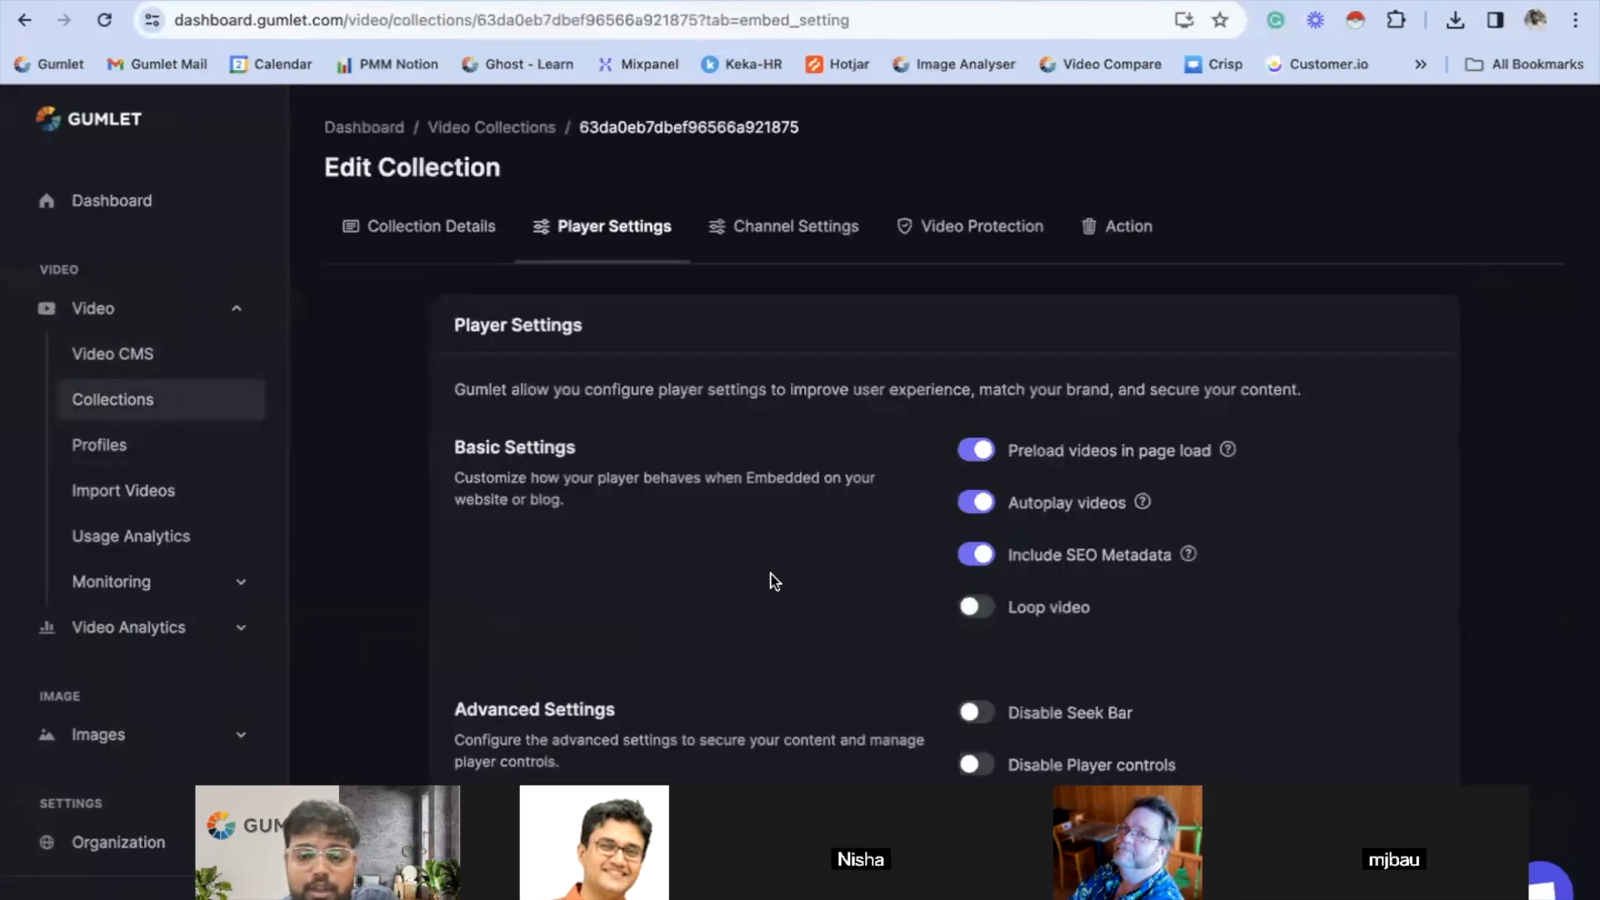
- Enable Dynamic Watermark in the Advanced Settings and save the collection's player settings
{"action": "scroll", "coordinate": [775, 582], "scroll_direction": "down", "scroll_amount": 6}
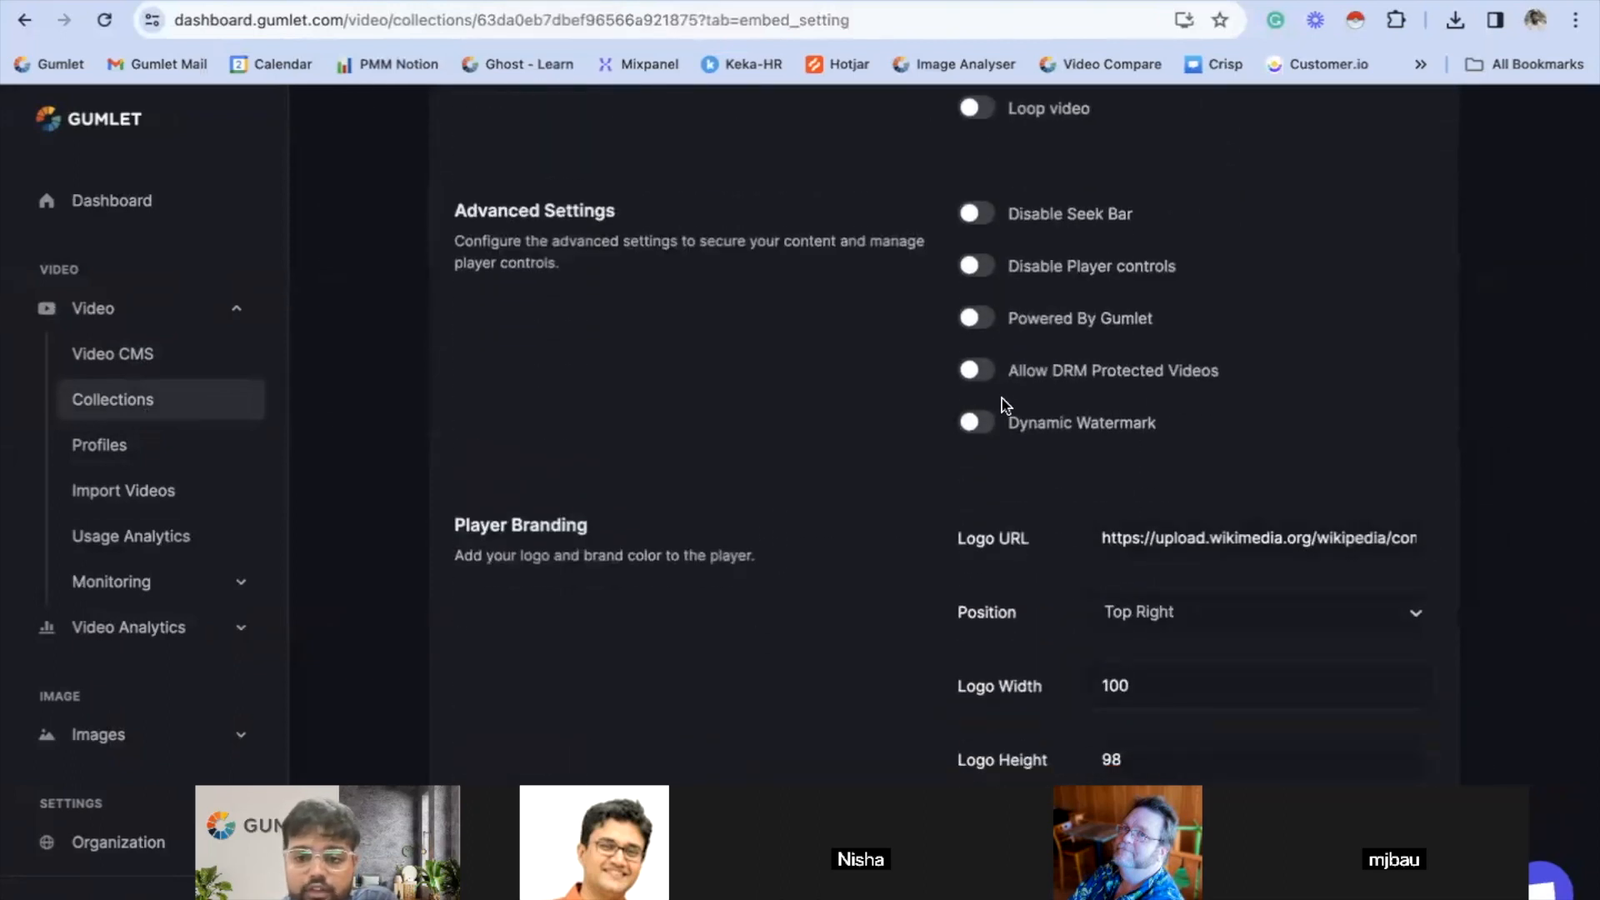
{"action": "left_click", "coordinate": [993, 430]}
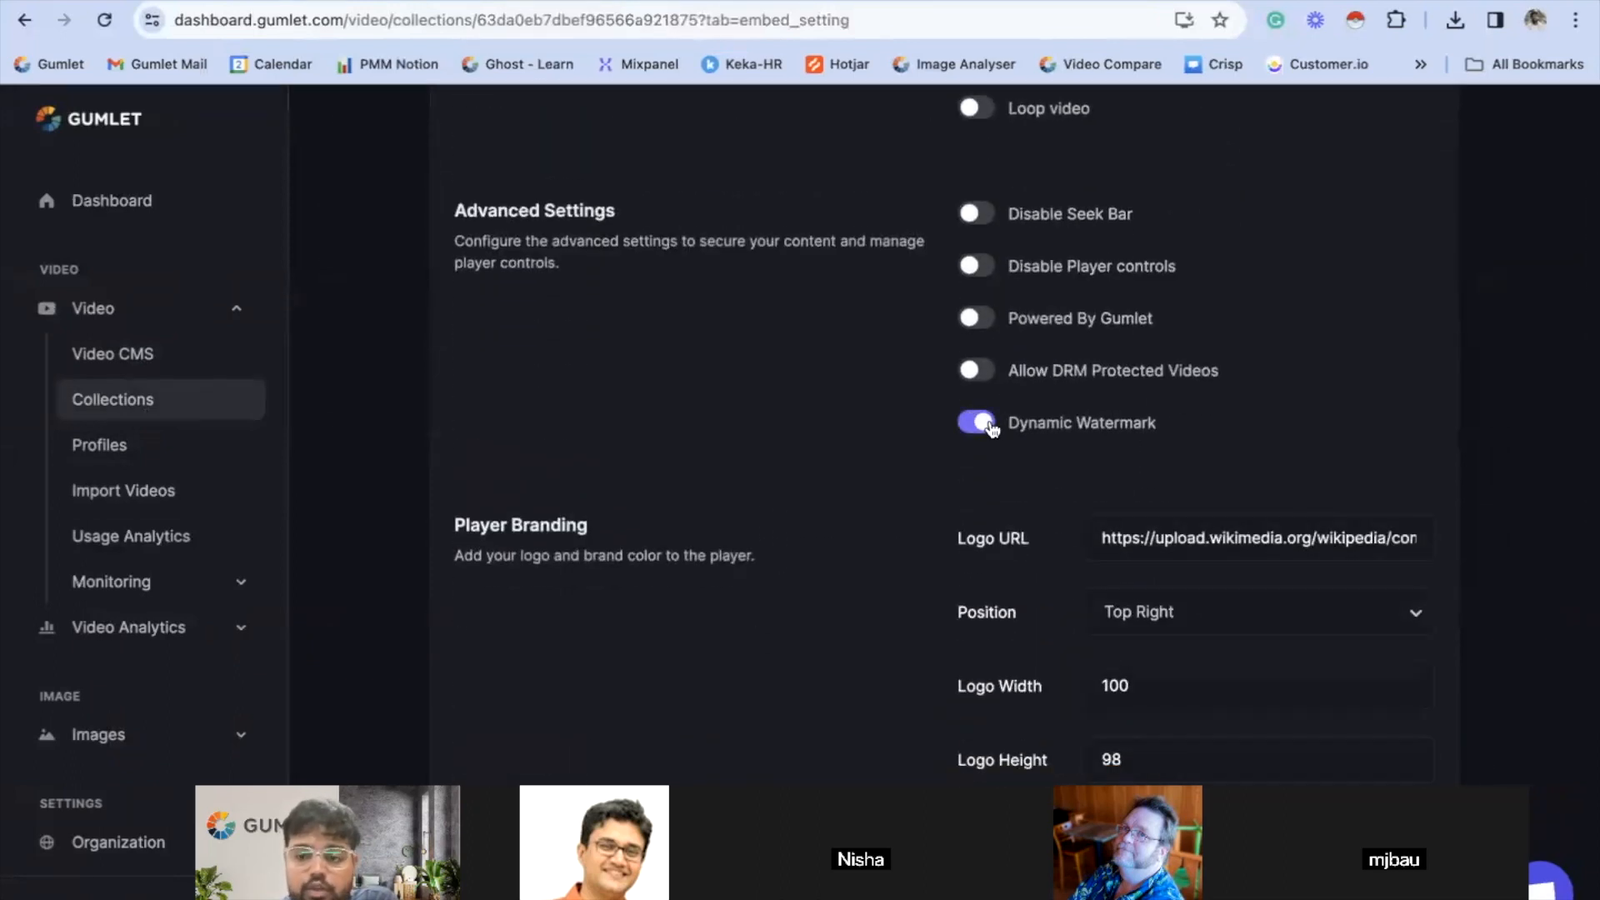
{"action": "scroll", "coordinate": [961, 436], "scroll_direction": "down", "scroll_amount": 6}
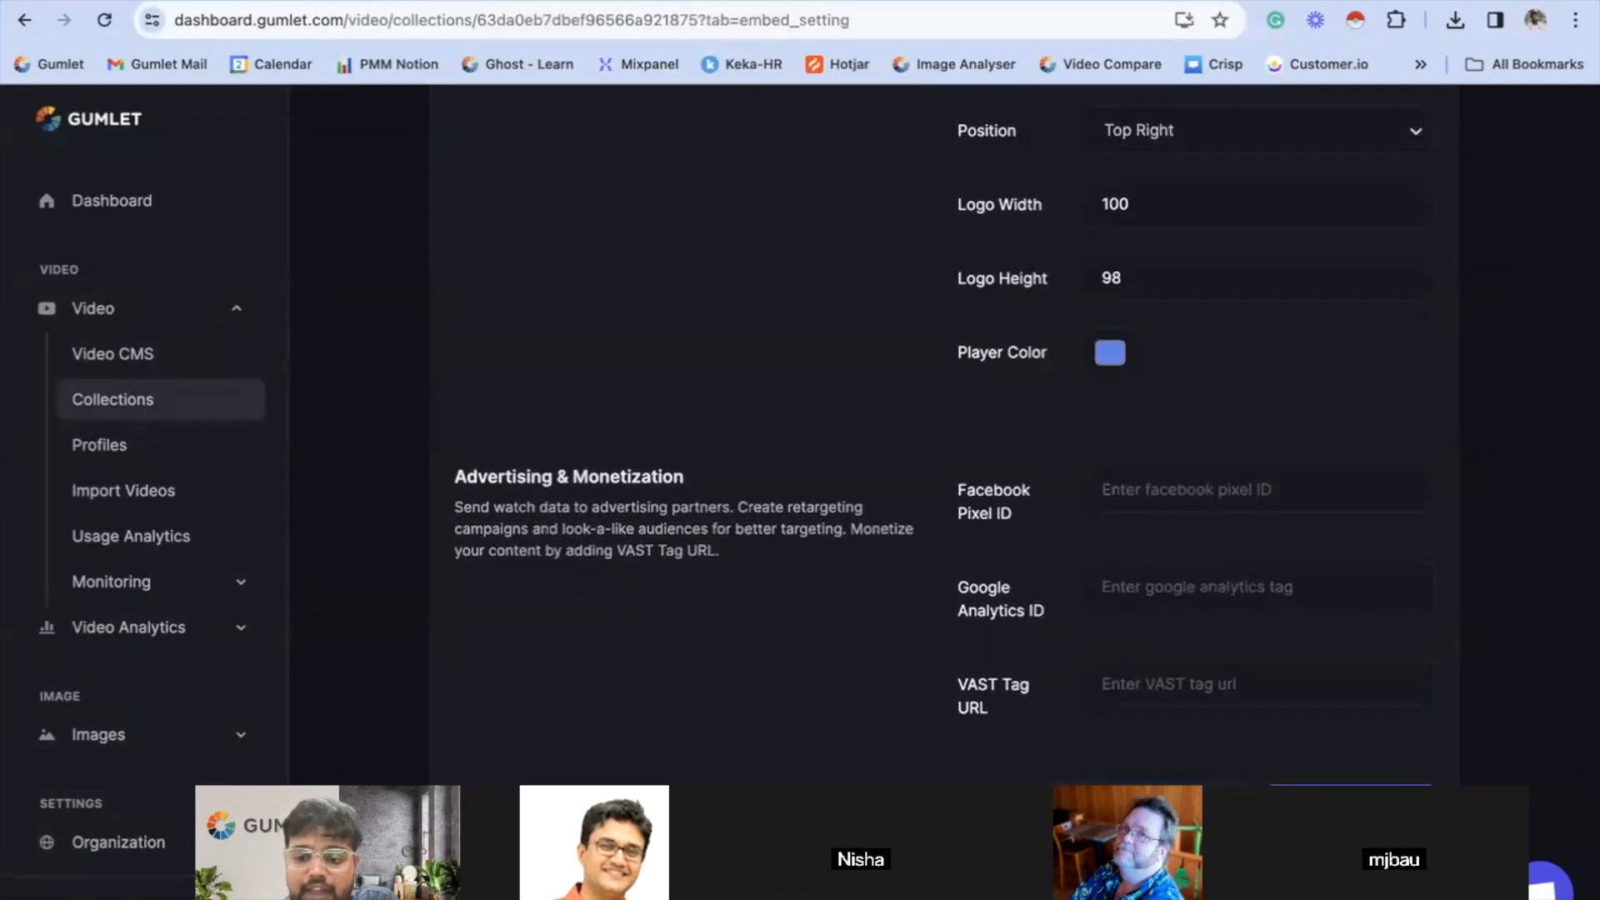
{"action": "scroll", "coordinate": [867, 446], "scroll_direction": "up", "scroll_amount": 8}
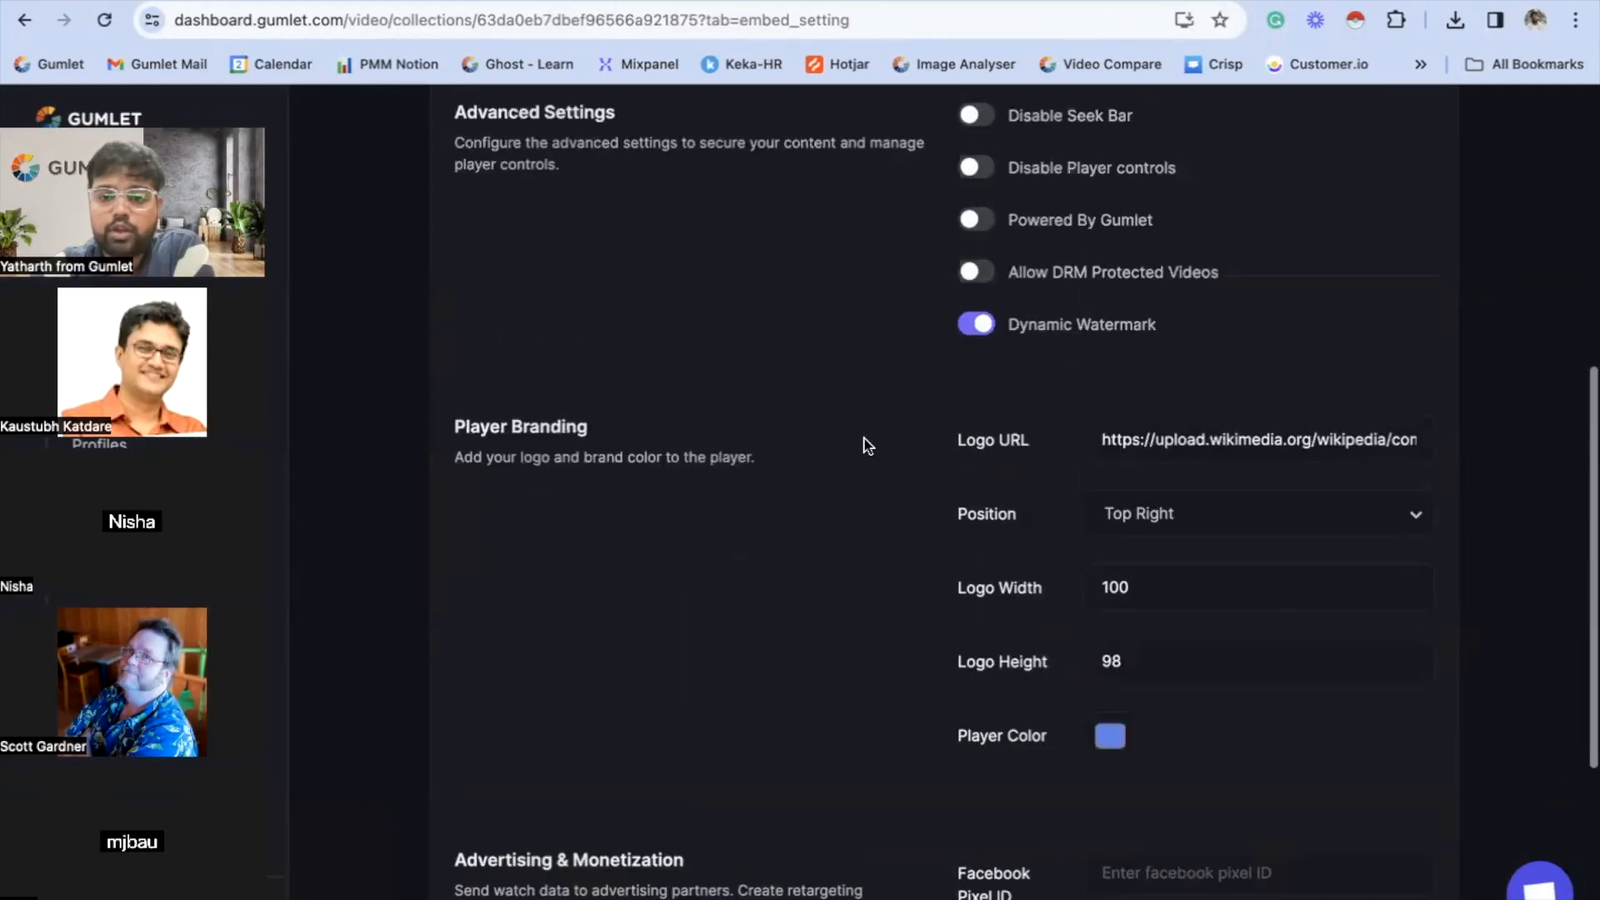
{"action": "scroll", "coordinate": [1044, 323], "scroll_direction": "up", "scroll_amount": 2}
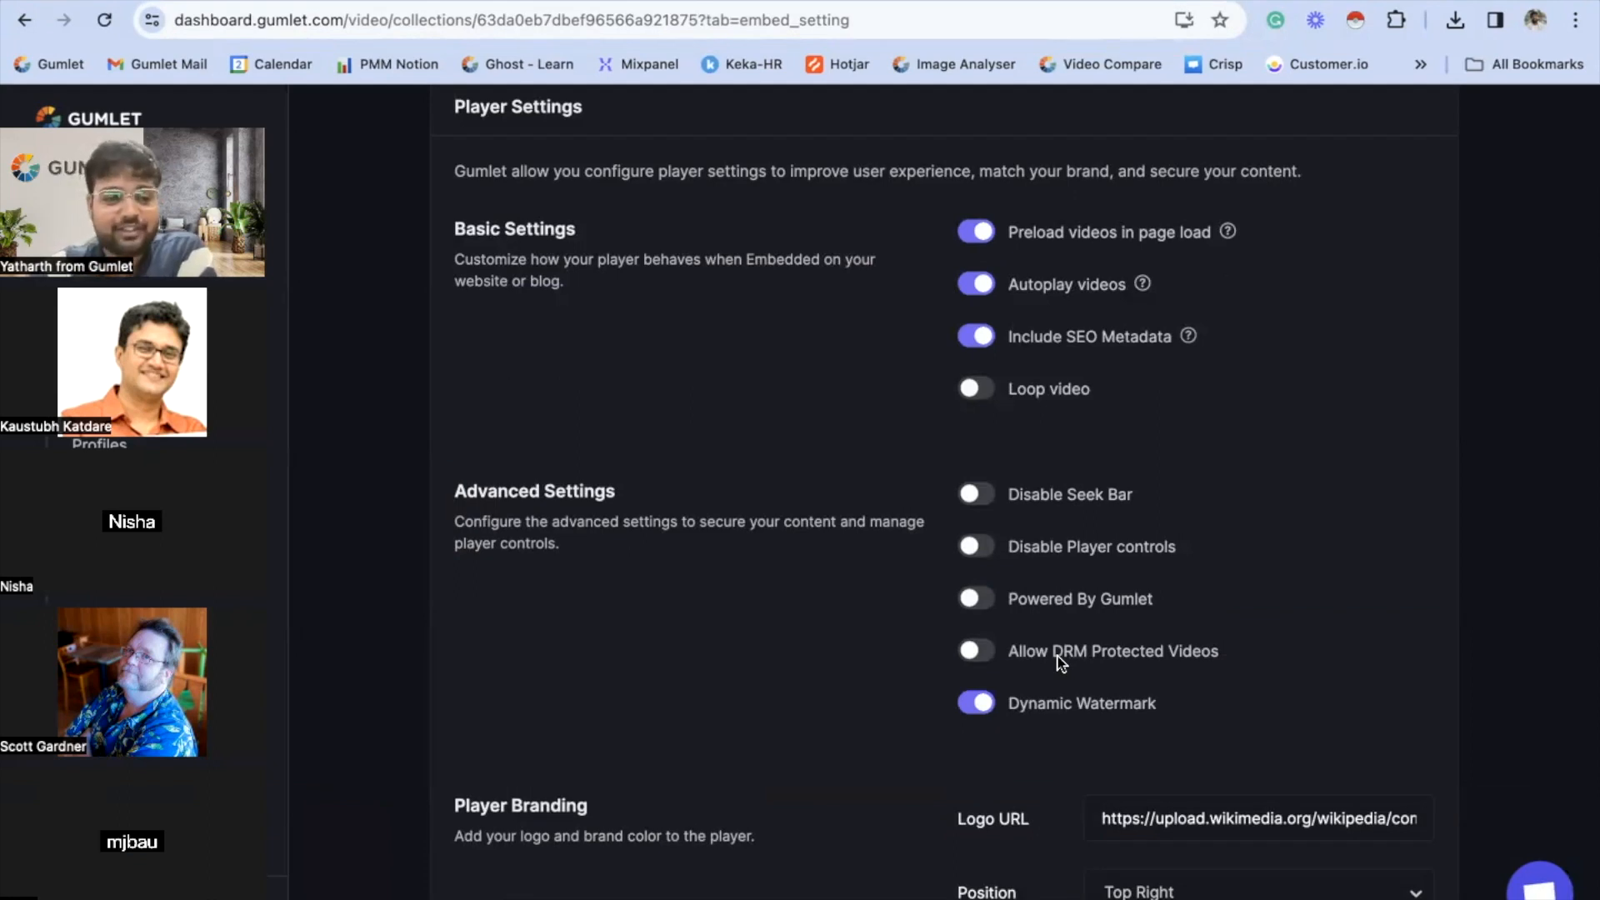
{"action": "scroll", "coordinate": [1060, 662], "scroll_direction": "down", "scroll_amount": 1}
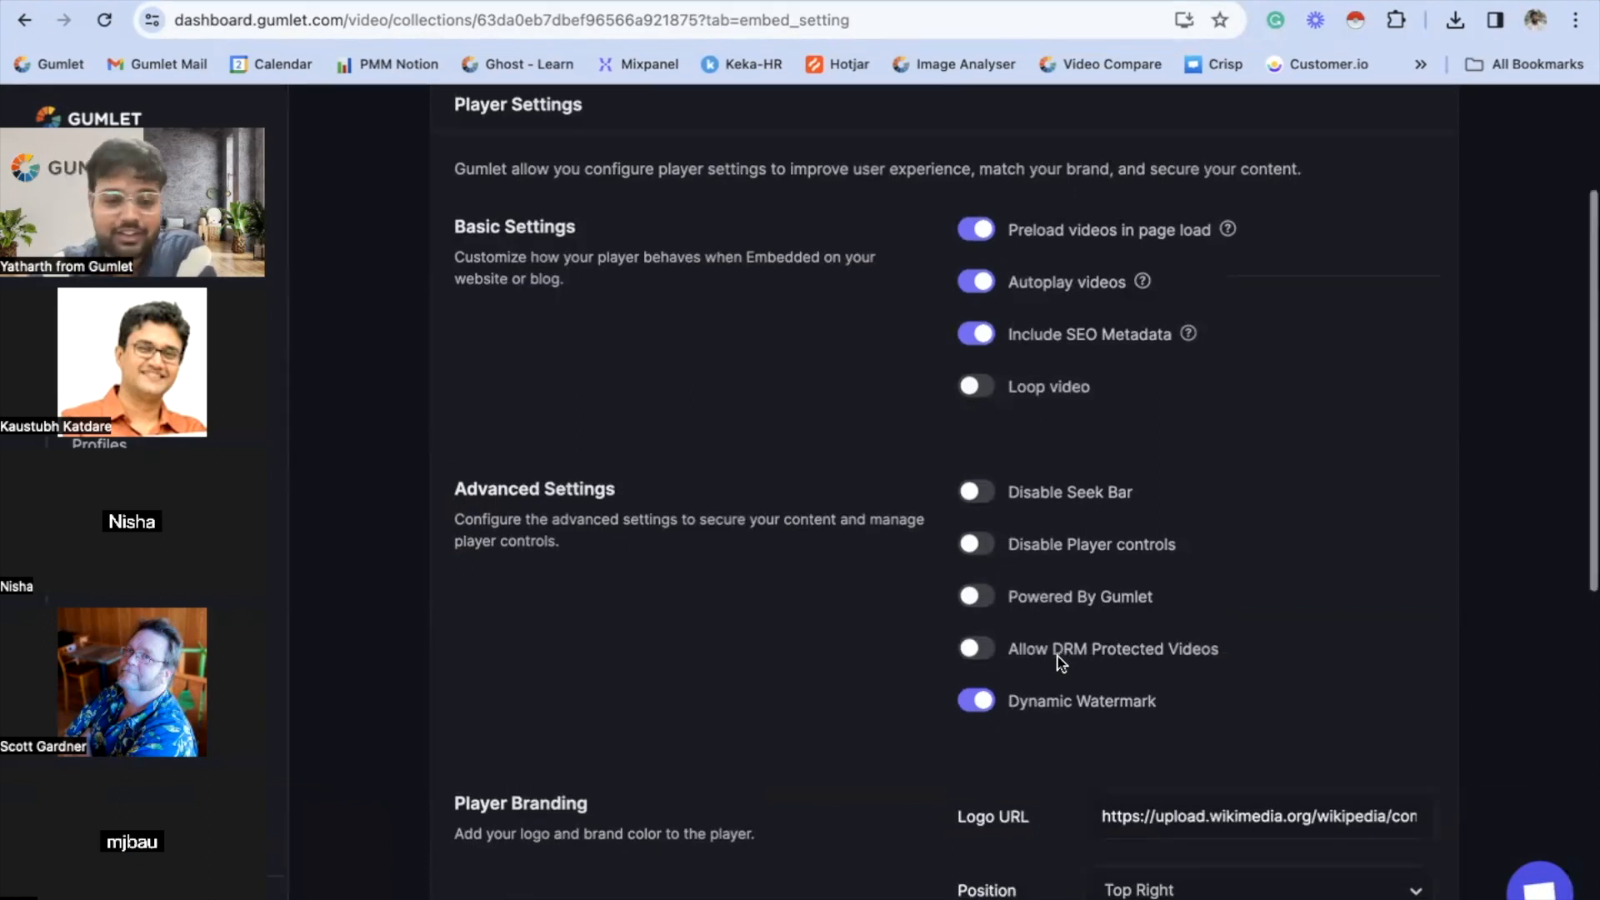
{"action": "scroll", "coordinate": [1060, 662], "scroll_direction": "down", "scroll_amount": 9}
{"action": "left_click", "coordinate": [1292, 809]}
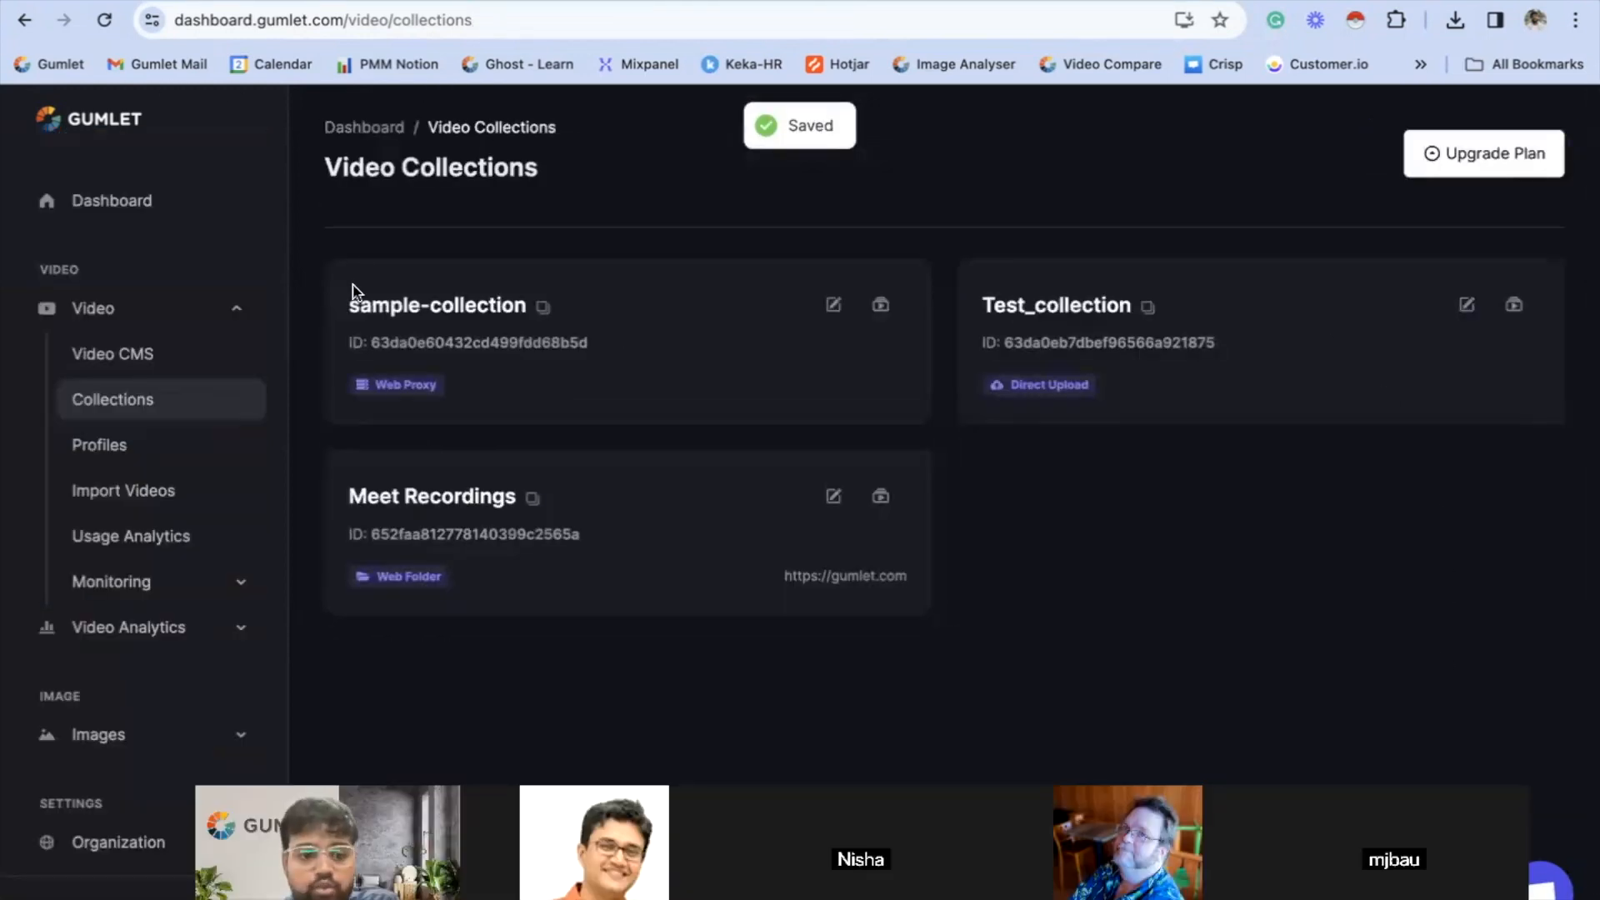
- Reopen Test Video from the Video CMS and copy its shareable link again
{"action": "left_click", "coordinate": [165, 364]}
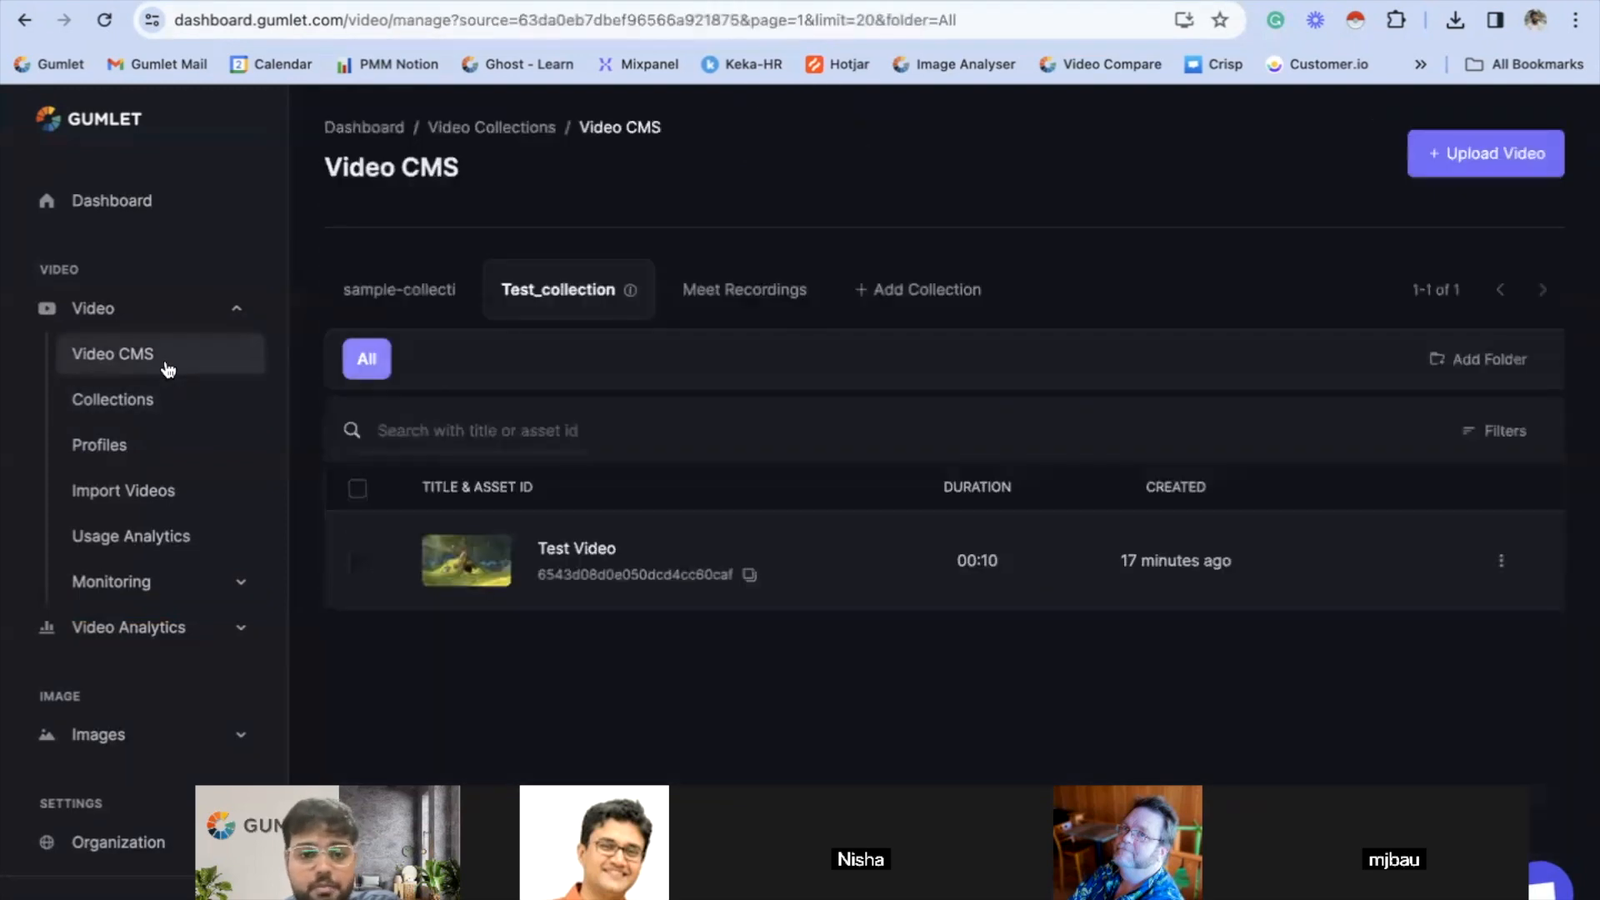
{"action": "left_click", "coordinate": [543, 555]}
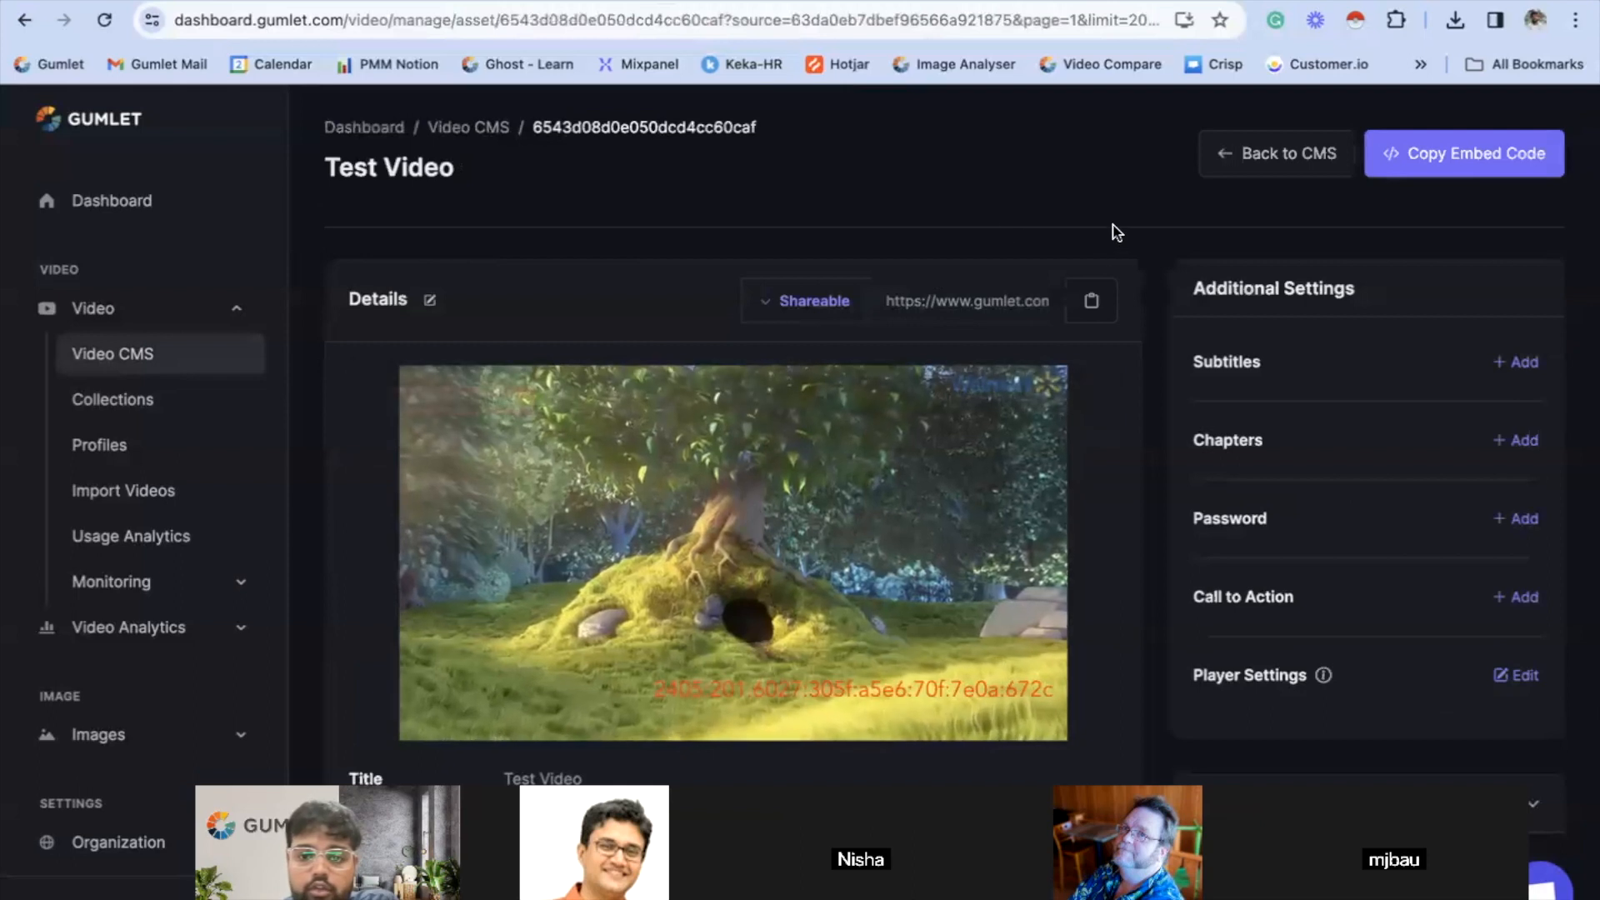
{"action": "left_click", "coordinate": [1097, 297]}
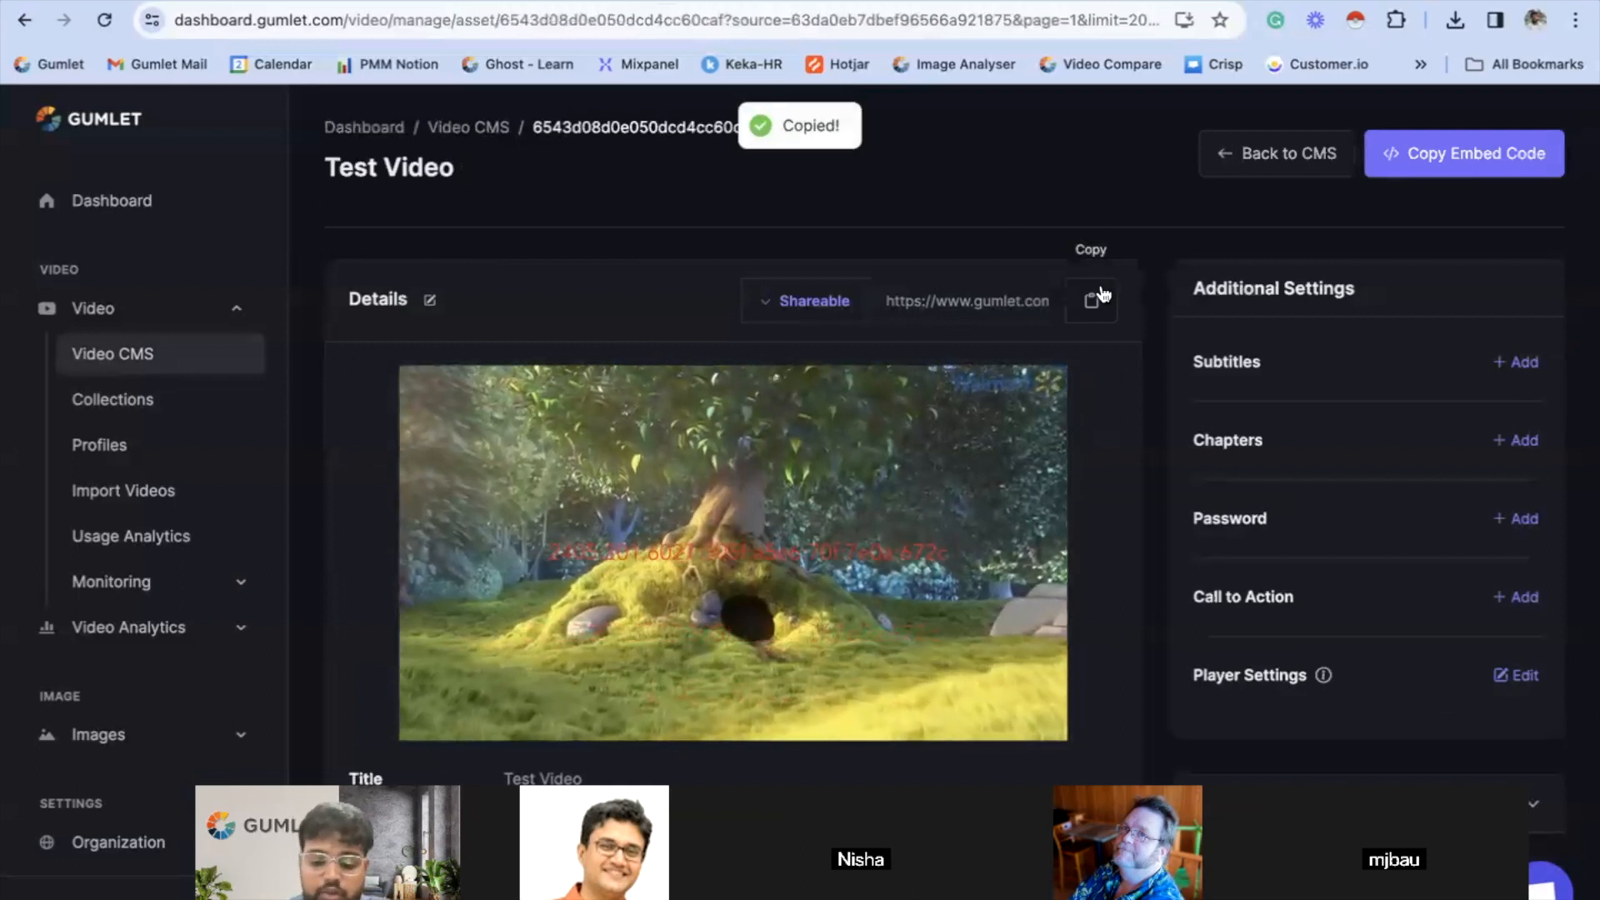
- Load the copied video link in a new Incognito window and play the video to check for the watermark
{"action": "key", "text": "super+shift+n"}
{"action": "key", "text": "super+v"}
{"action": "key", "text": "Return"}
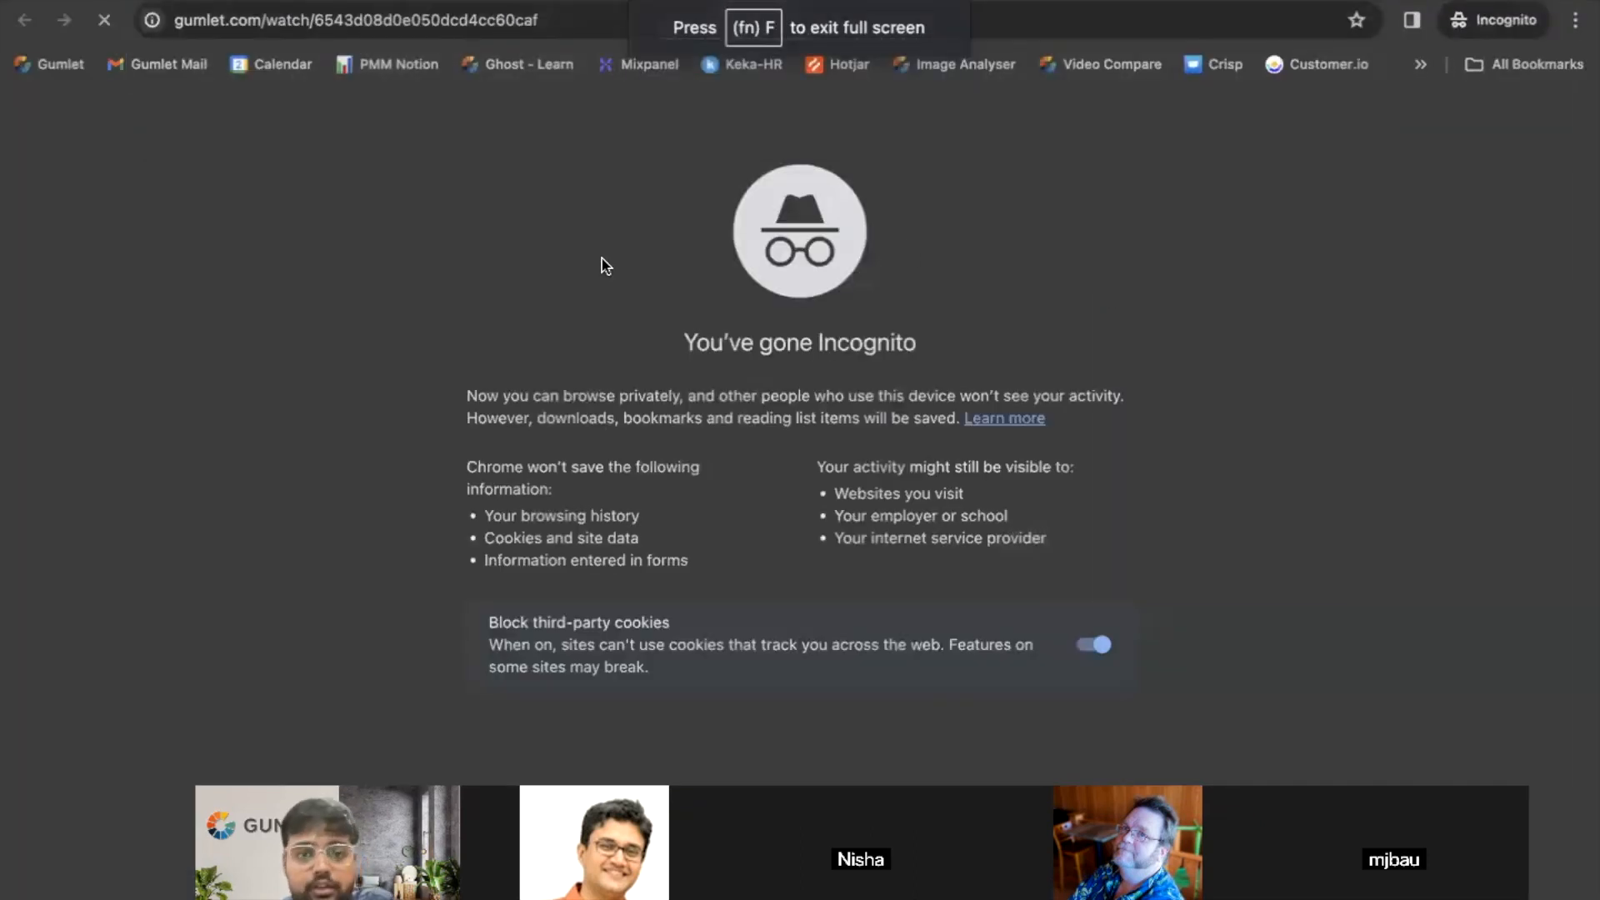
{"action": "left_click", "coordinate": [798, 417]}
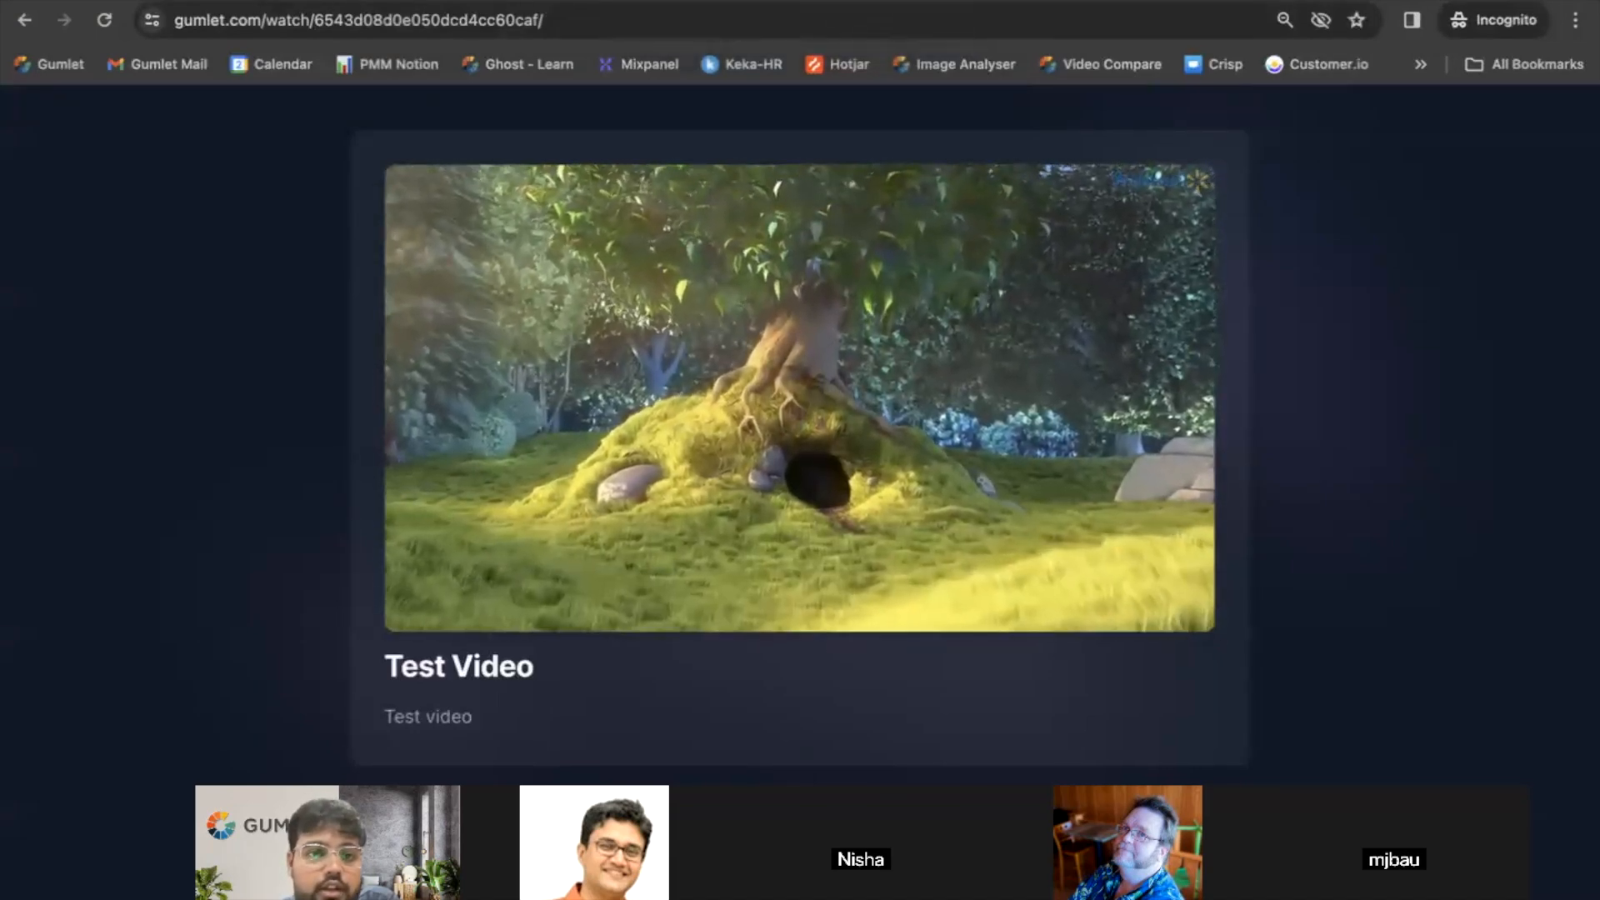
- Go back to the dashboard and check the Dynamic Watermark setting in Test_collection's player settings
{"action": "key", "text": "ctrl+Left"}
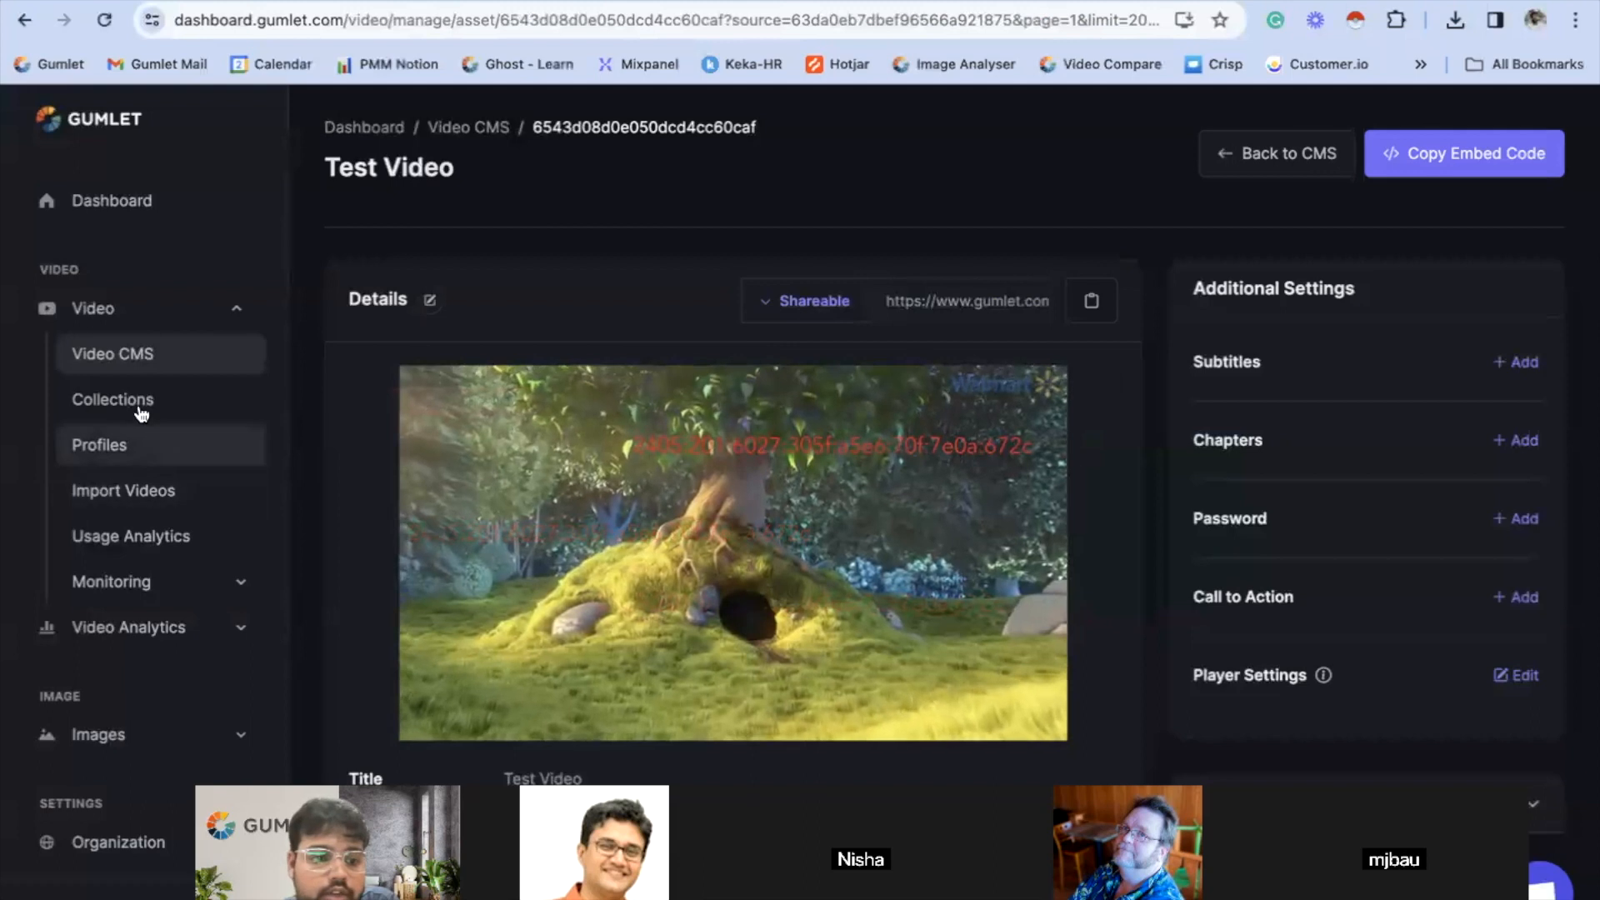
{"action": "left_click", "coordinate": [142, 414]}
{"action": "left_click", "coordinate": [1083, 319]}
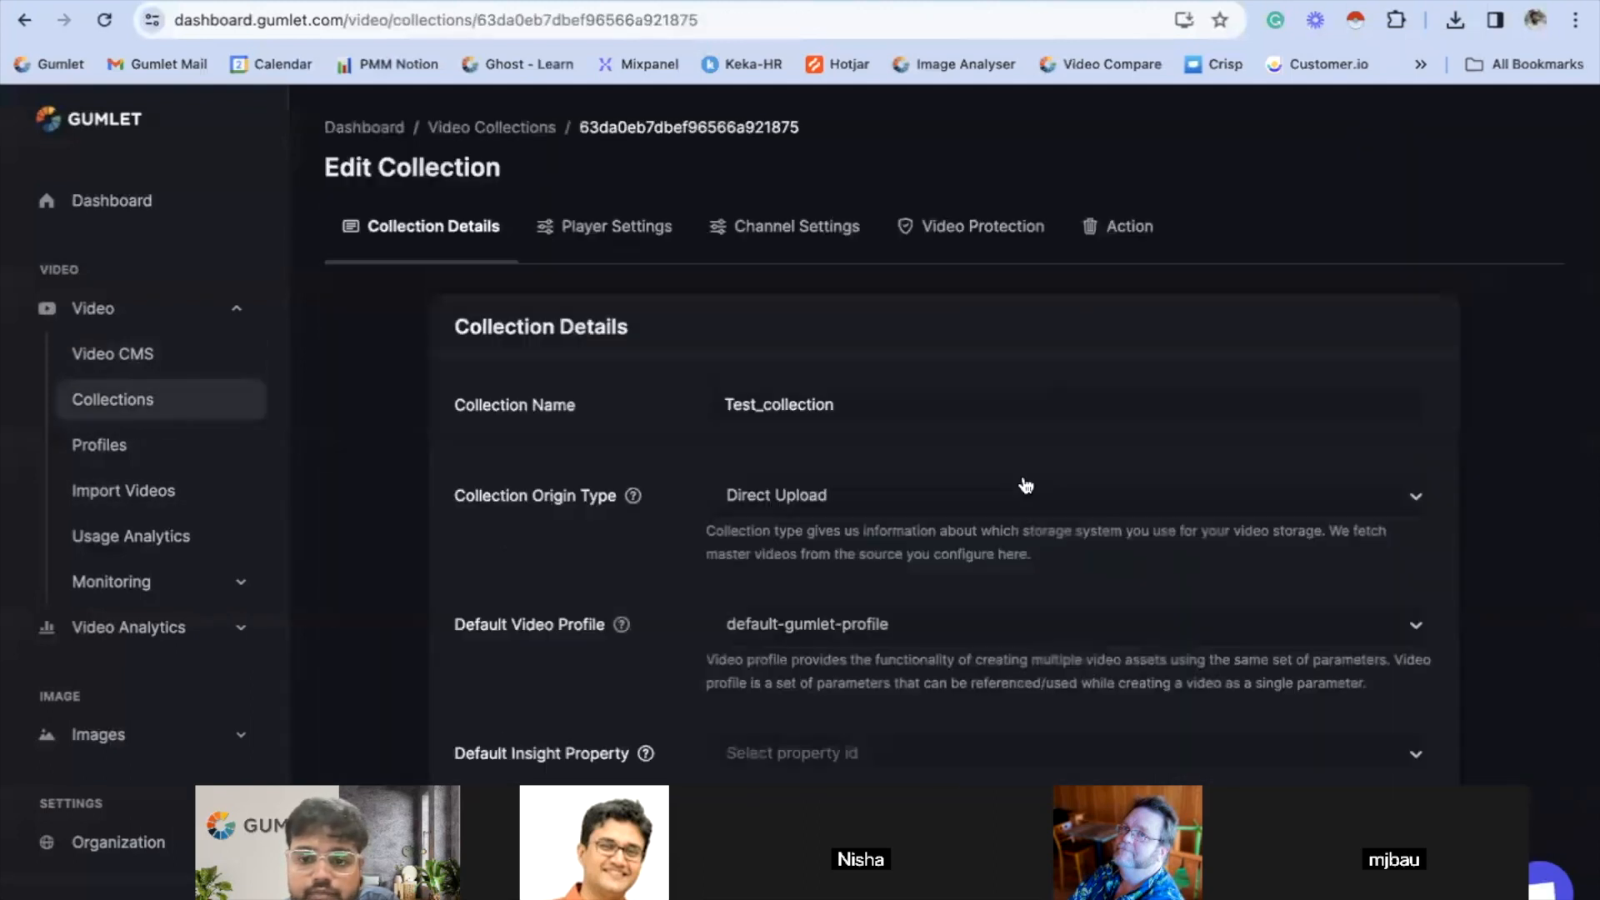
{"action": "scroll", "coordinate": [1025, 485], "scroll_direction": "down", "scroll_amount": 2}
{"action": "left_click", "coordinate": [679, 189]}
{"action": "scroll", "coordinate": [1038, 548], "scroll_direction": "down", "scroll_amount": 1}
{"action": "scroll", "coordinate": [1039, 548], "scroll_direction": "down", "scroll_amount": 5}
- Open the Test Video details page in the Video CMS and copy the shareable link once more
{"action": "left_click", "coordinate": [192, 350]}
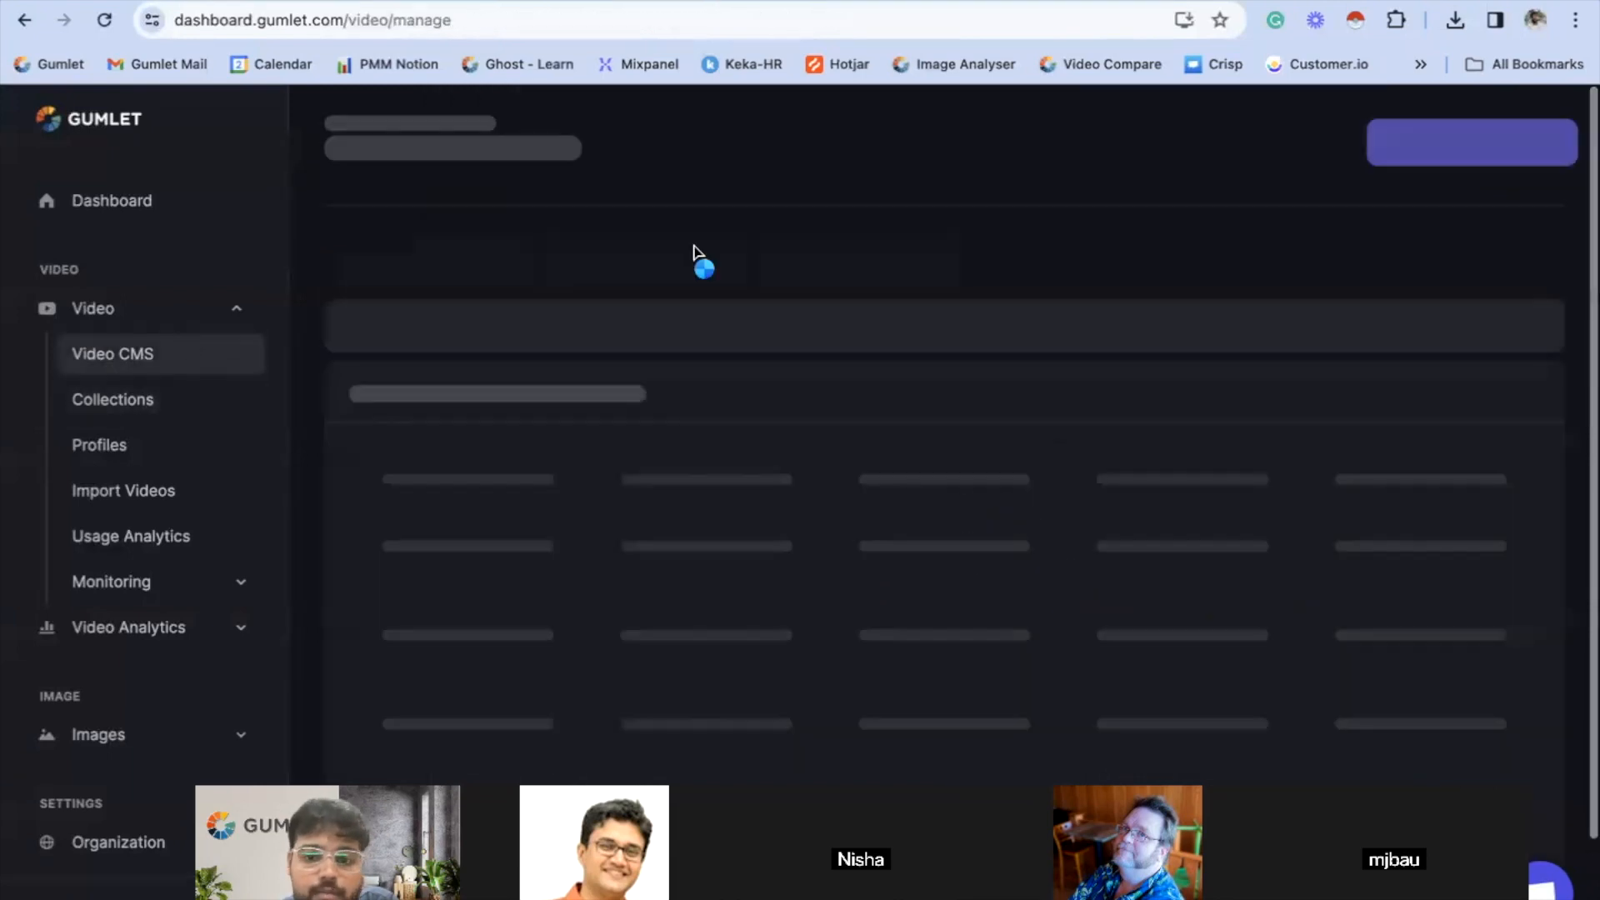
{"action": "left_click", "coordinate": [581, 545]}
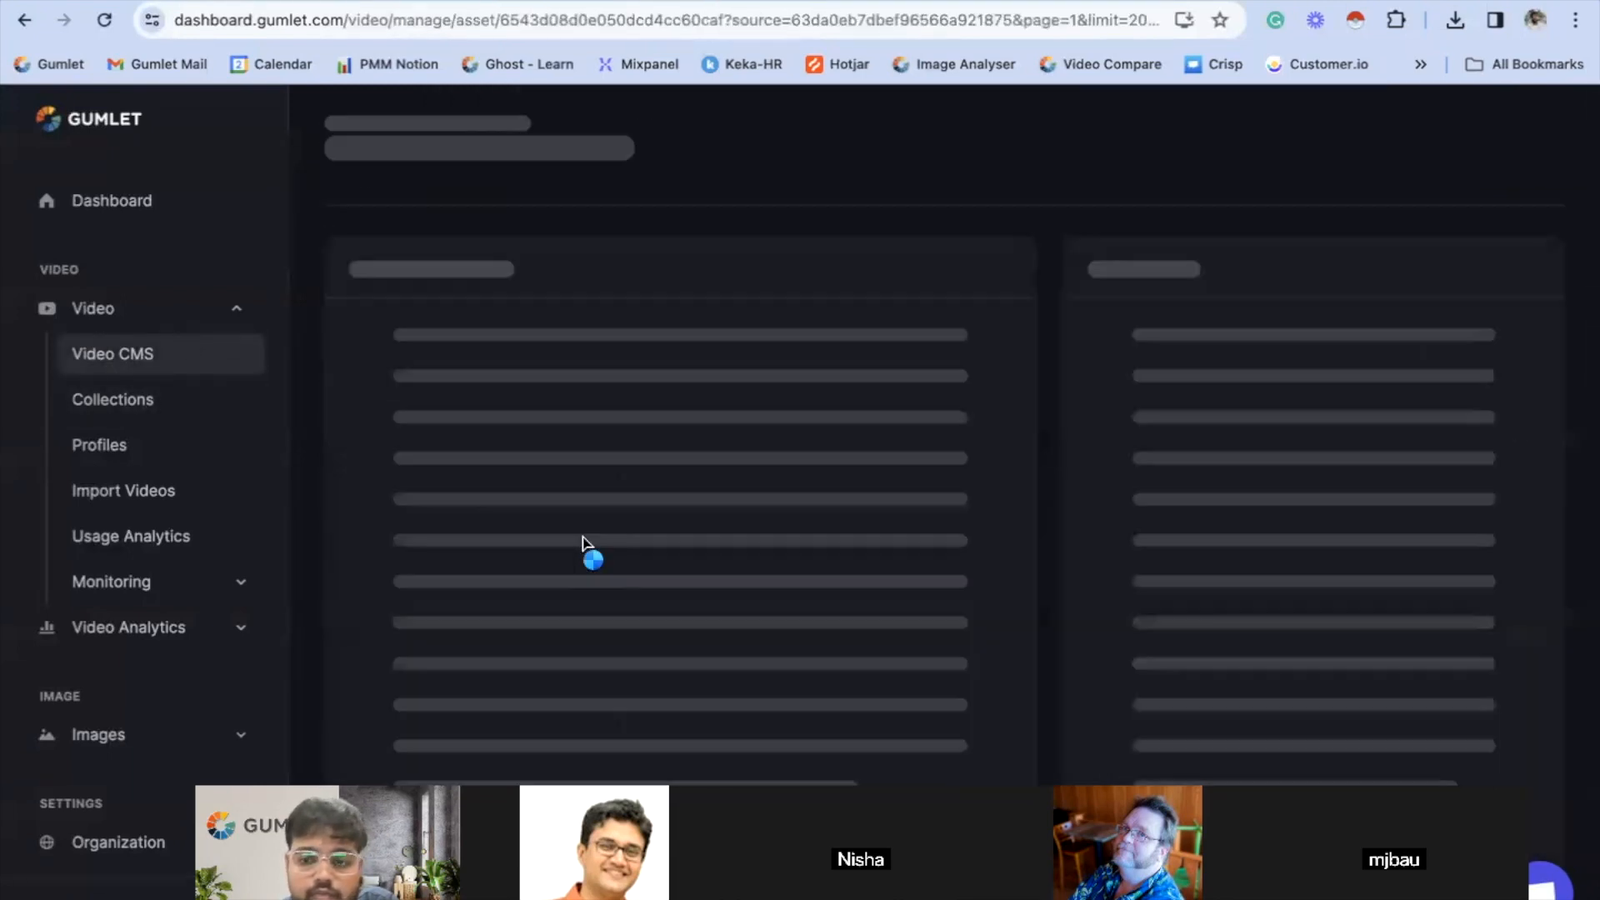
{"action": "scroll", "coordinate": [583, 536], "scroll_direction": "down", "scroll_amount": 1}
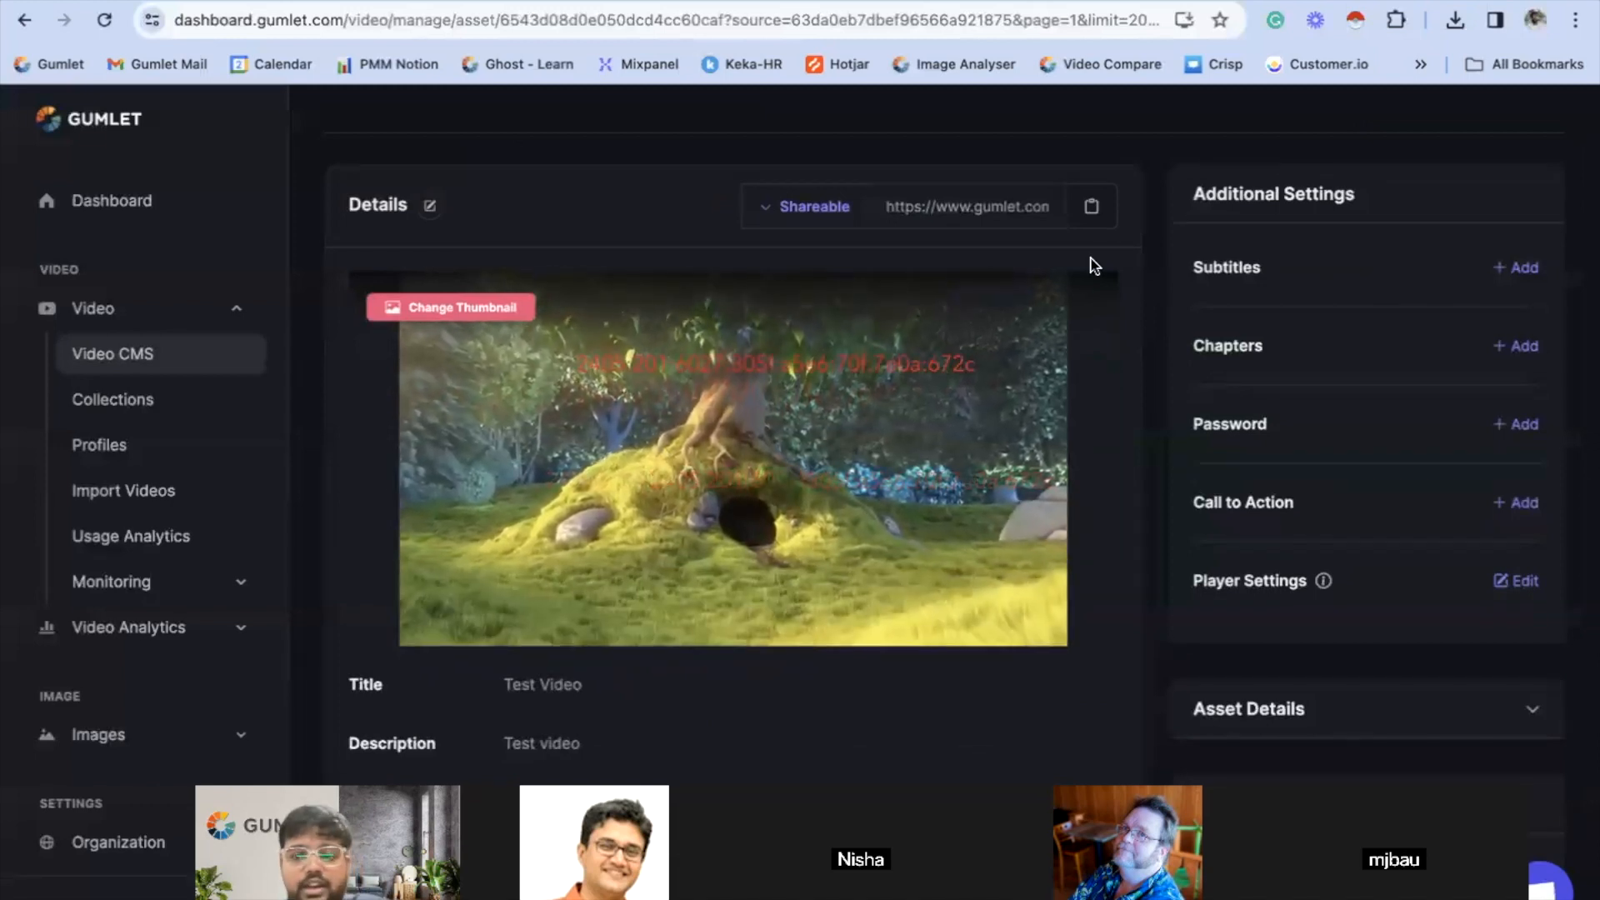
{"action": "left_click", "coordinate": [1091, 207]}
- Open the shareable link in another Incognito window and pause the playing video to recheck the watermark
{"action": "key", "text": "super+shift+n"}
{"action": "key", "text": "super+v"}
{"action": "key", "text": "Return"}
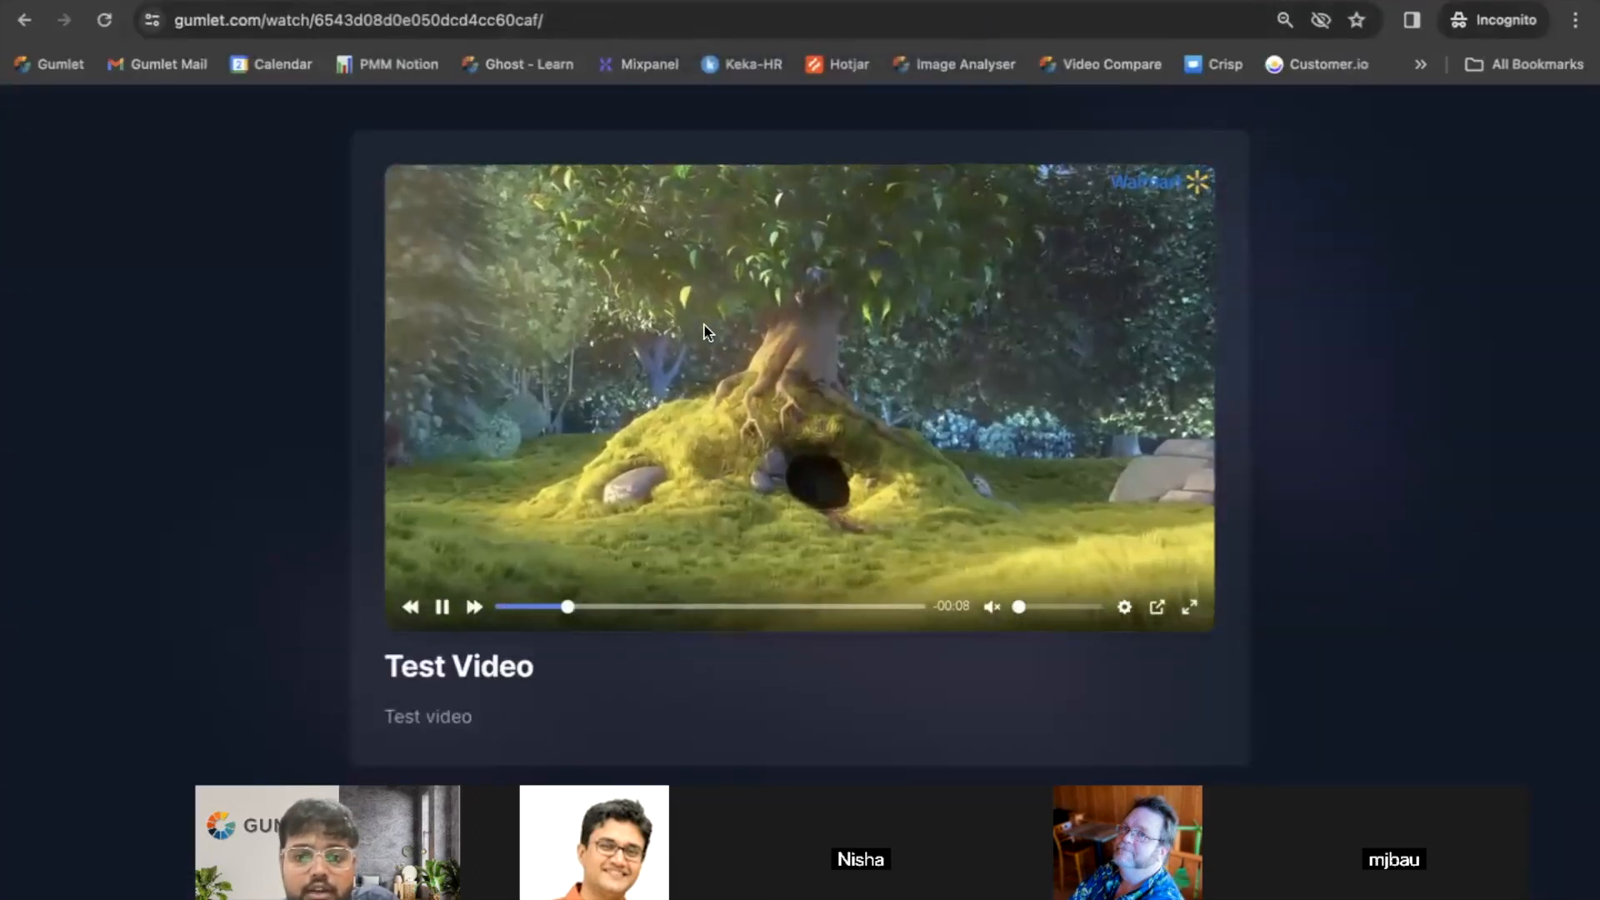
{"action": "left_click", "coordinate": [681, 305]}
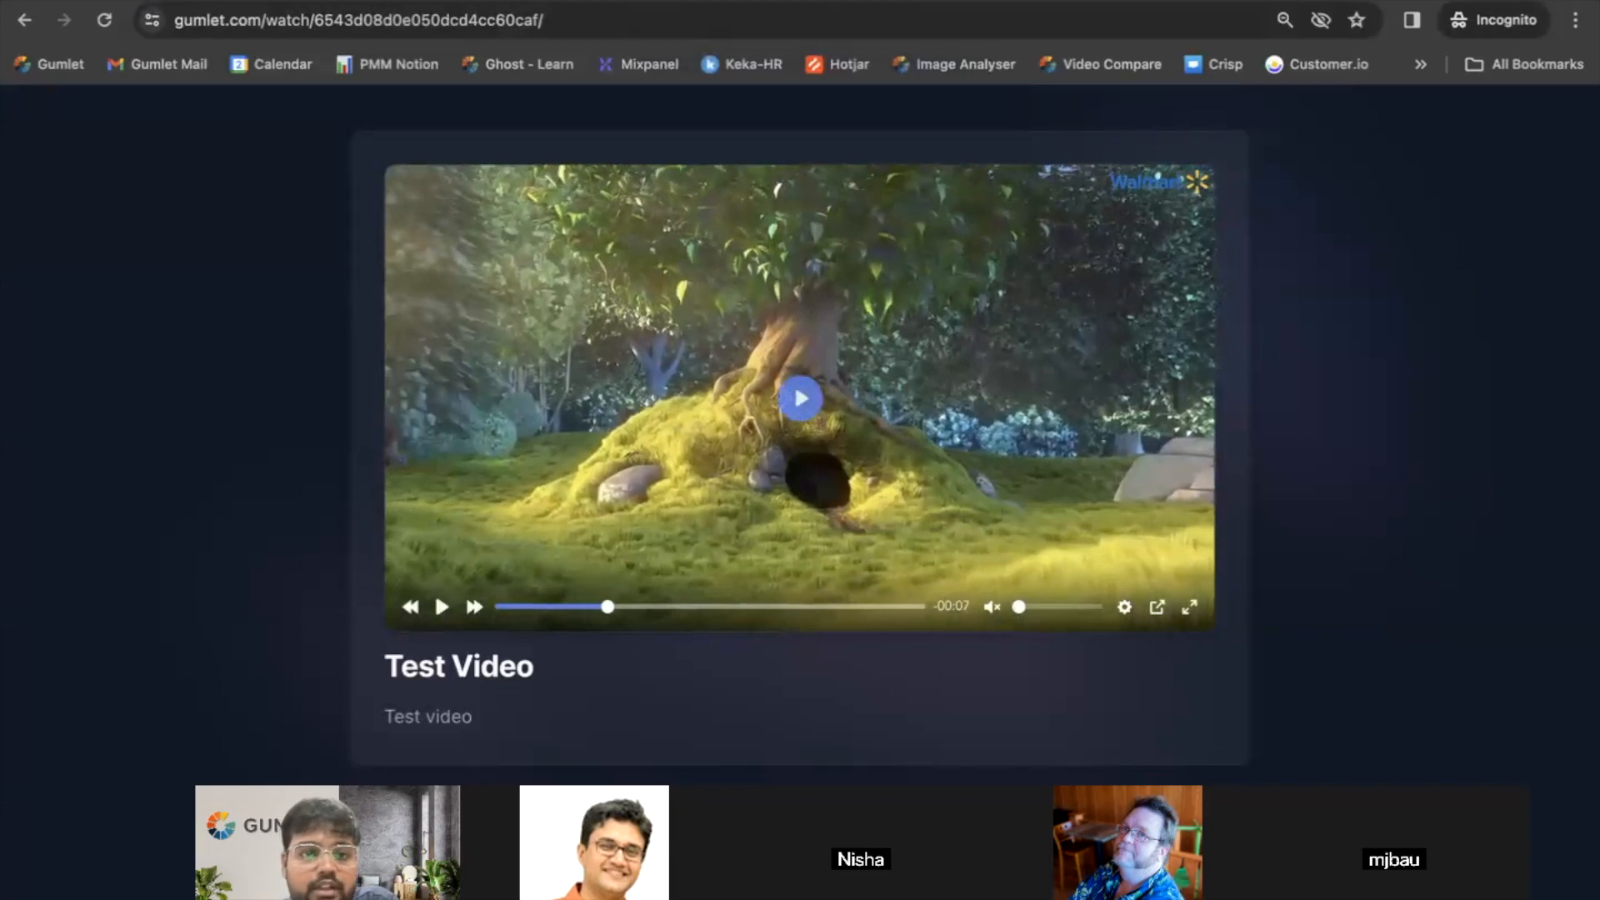
- Return to the dashboard and play the Test Video preview in full screen, pausing it at intervals to inspect the dynamic watermark
{"action": "key", "text": "ctrl+Left"}
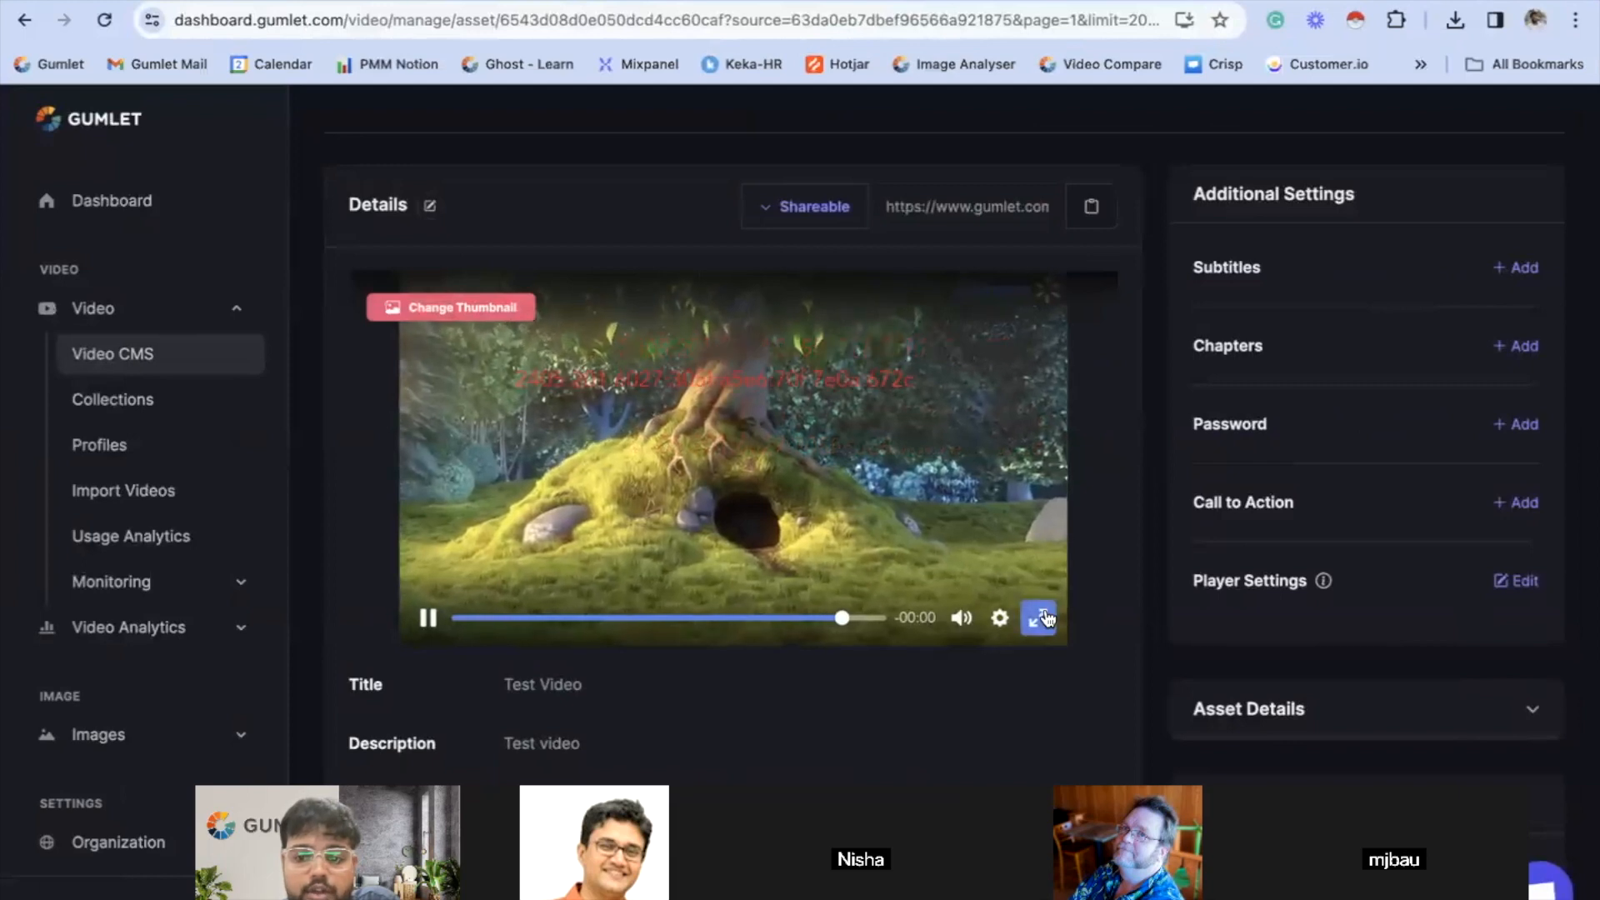
{"action": "left_click", "coordinate": [1038, 615]}
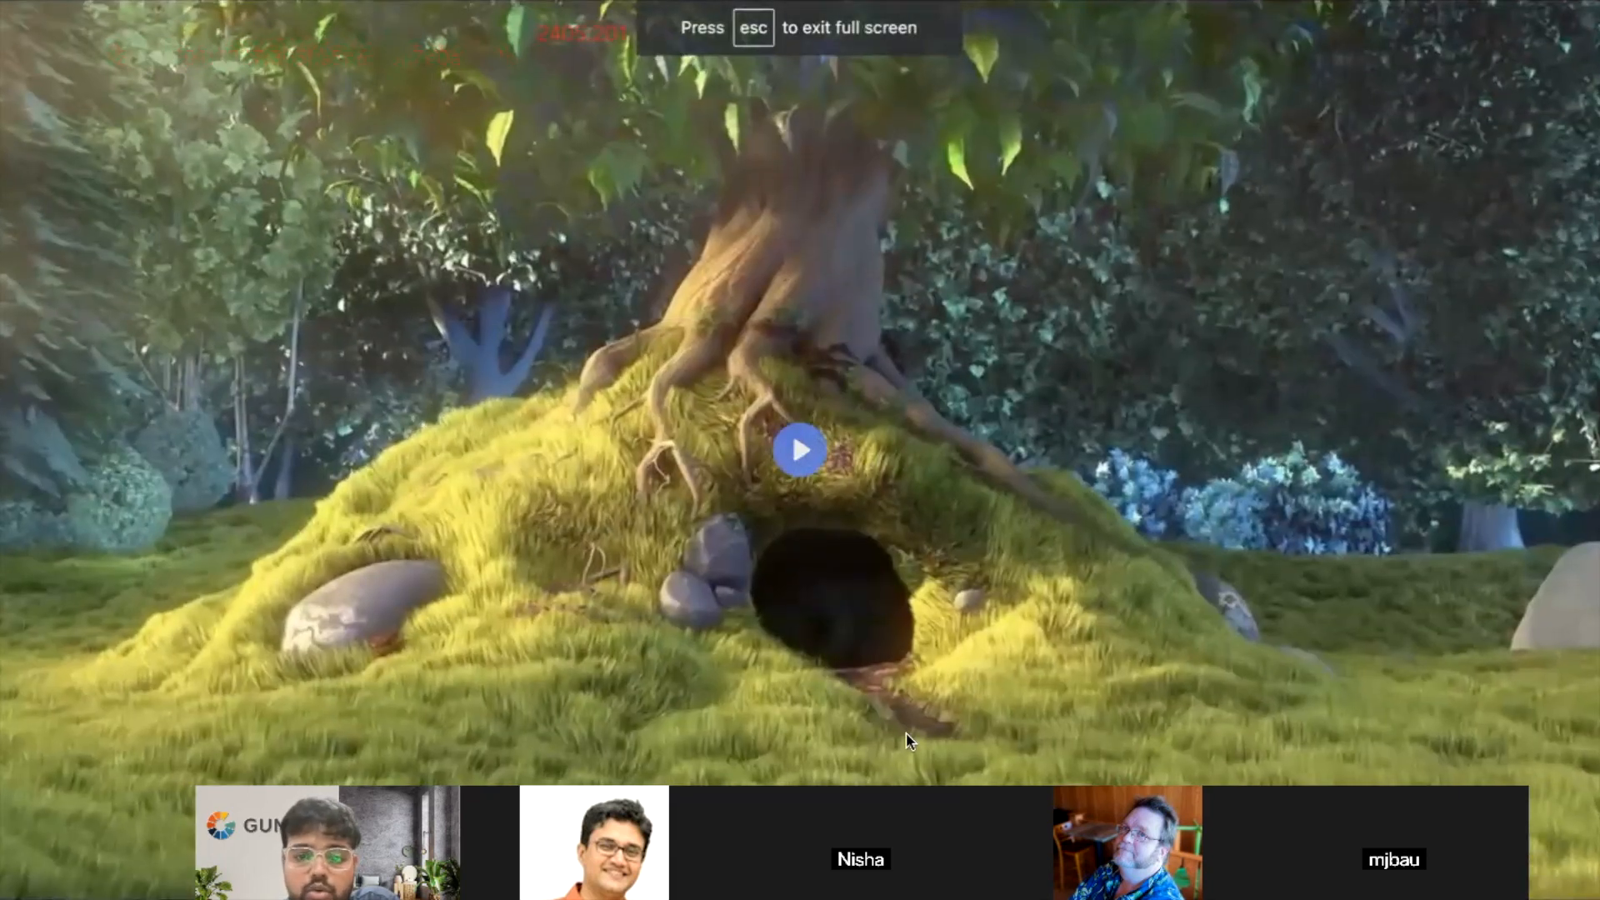
{"action": "left_click", "coordinate": [802, 479]}
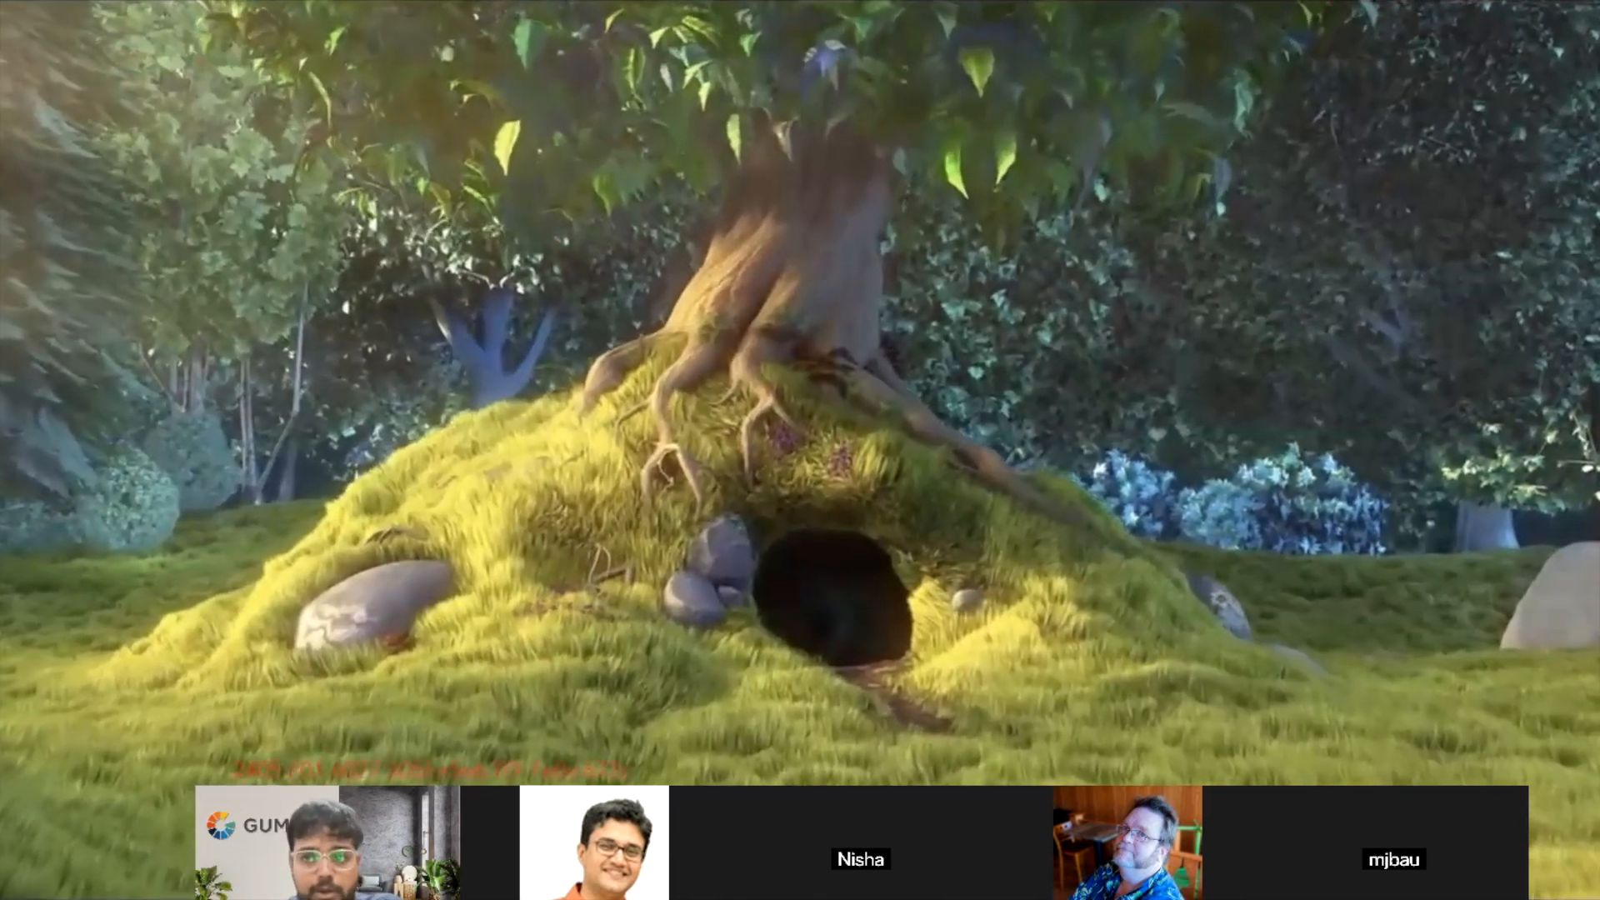
{"action": "left_click", "coordinate": [632, 350]}
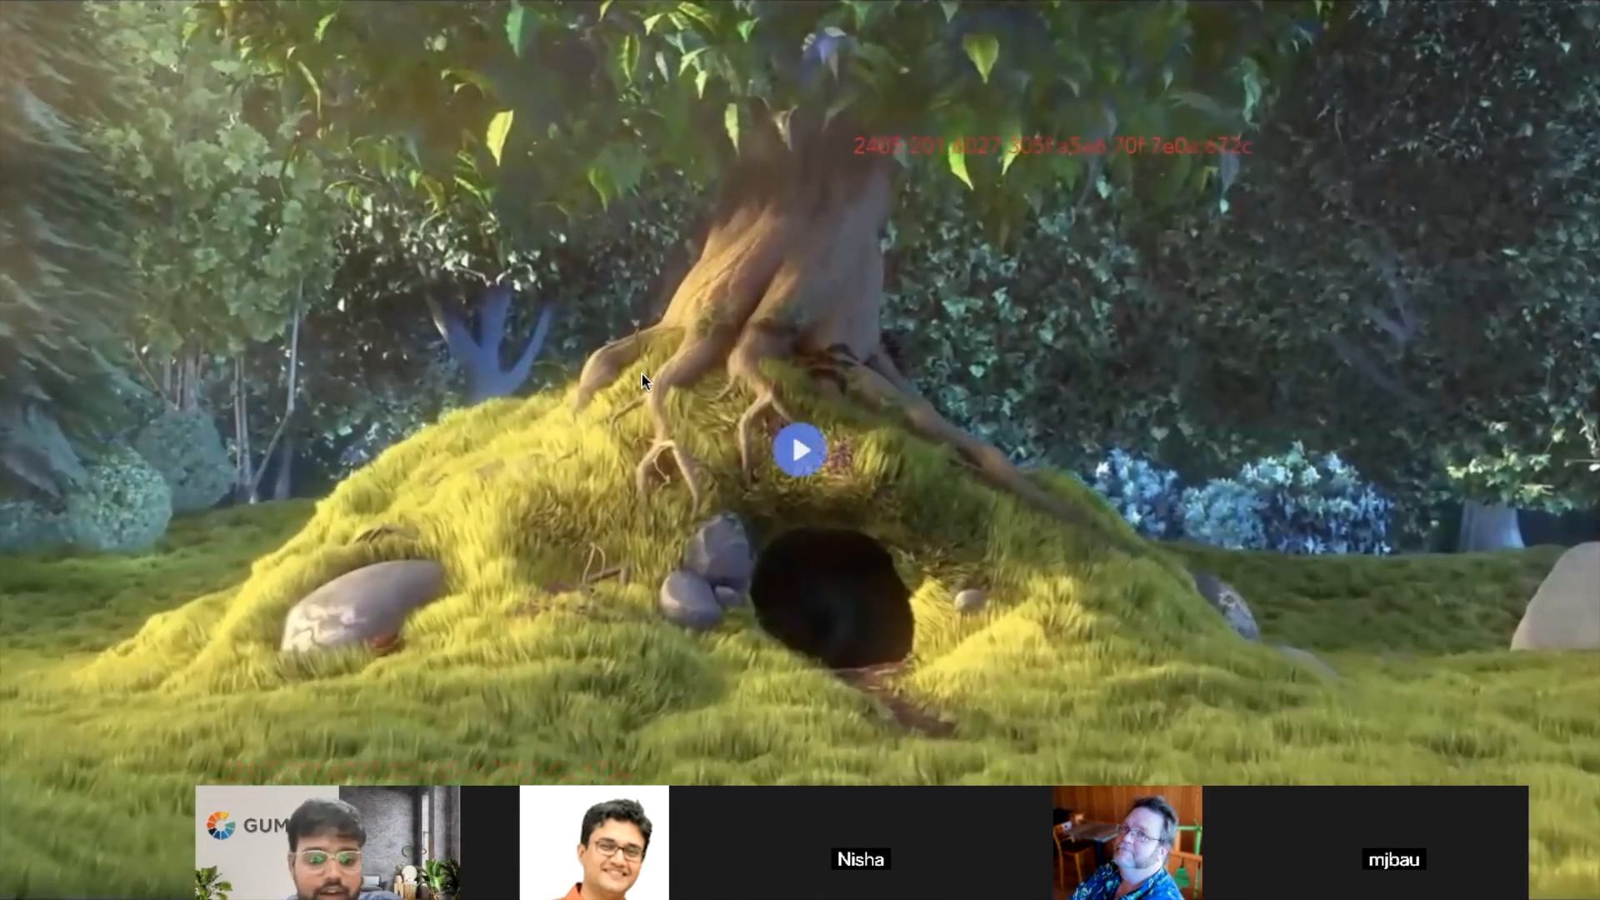
{"action": "left_click", "coordinate": [792, 468]}
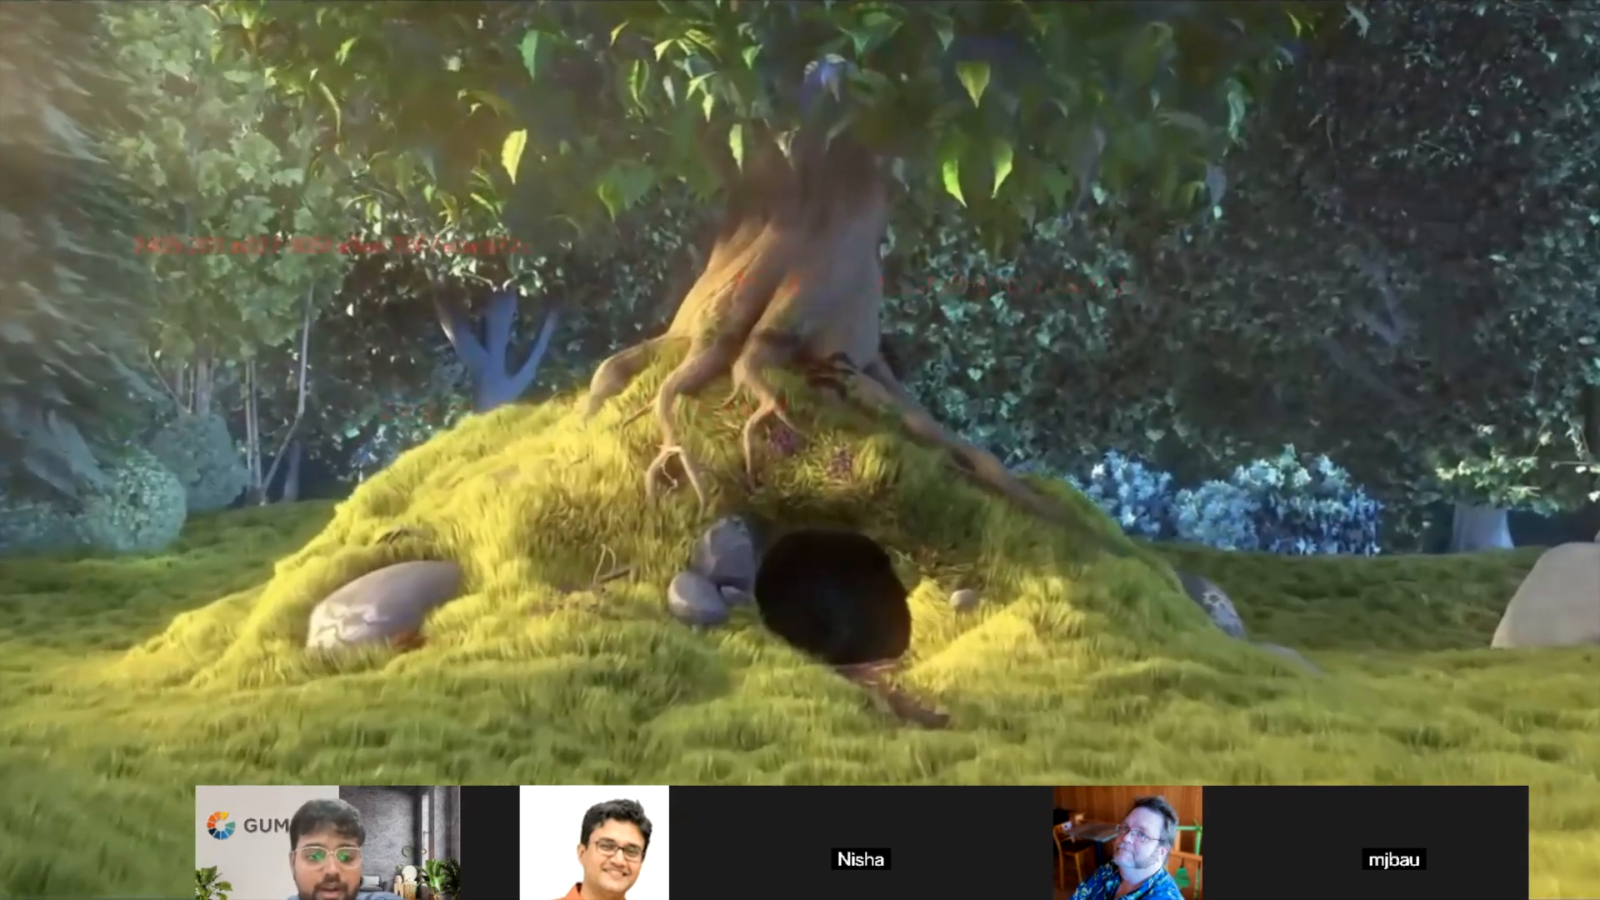
{"action": "left_click", "coordinate": [795, 631]}
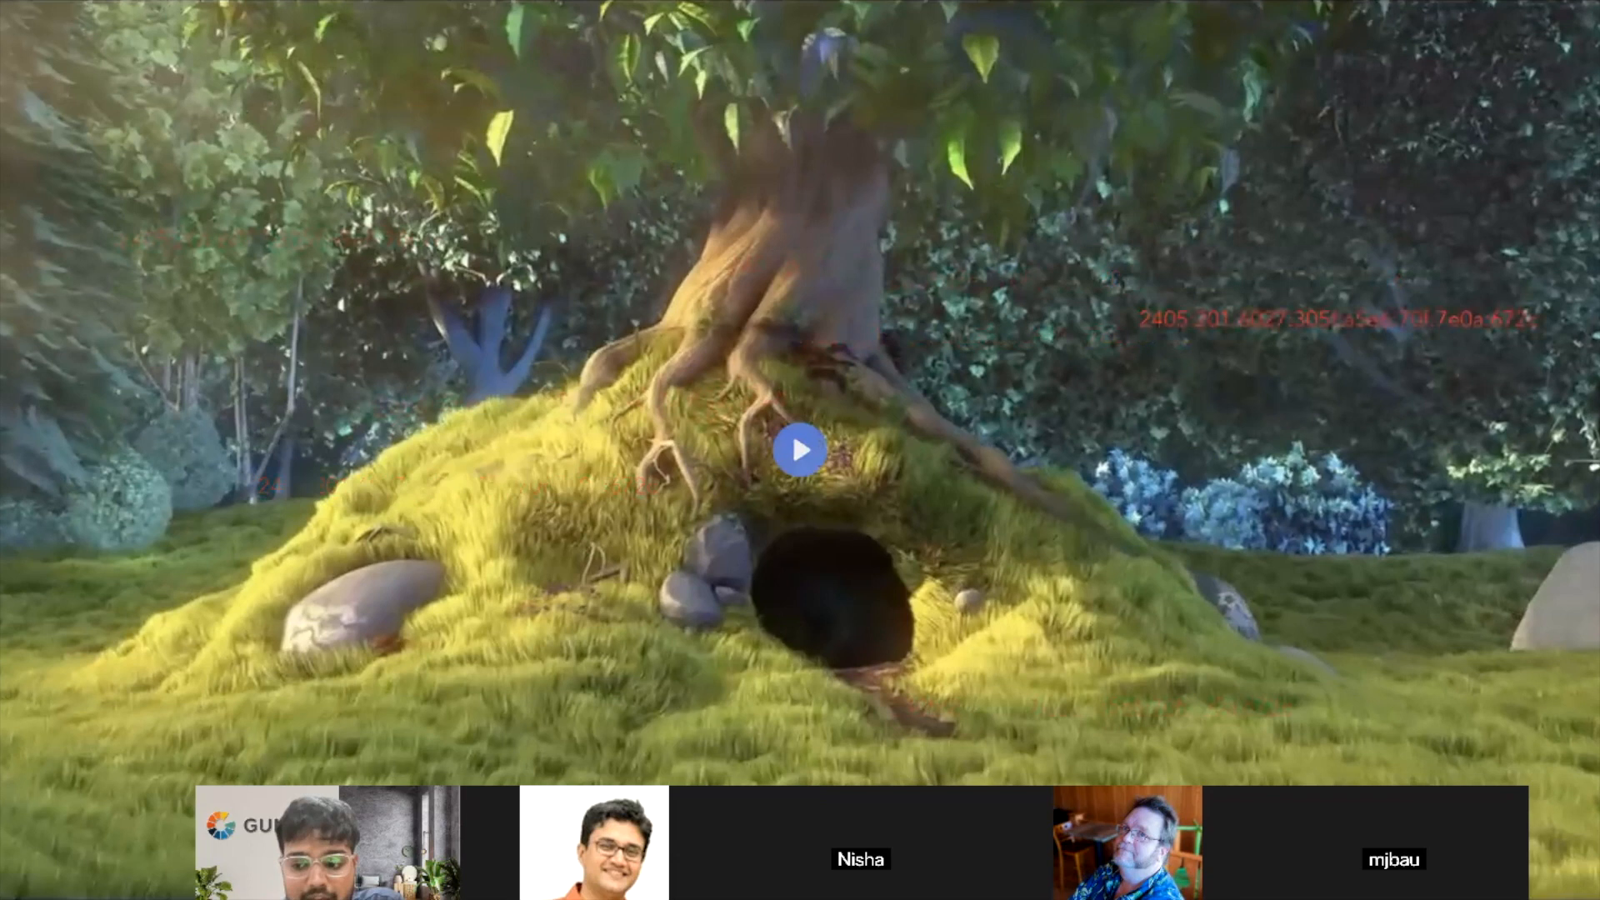
{"action": "key", "text": "Escape"}
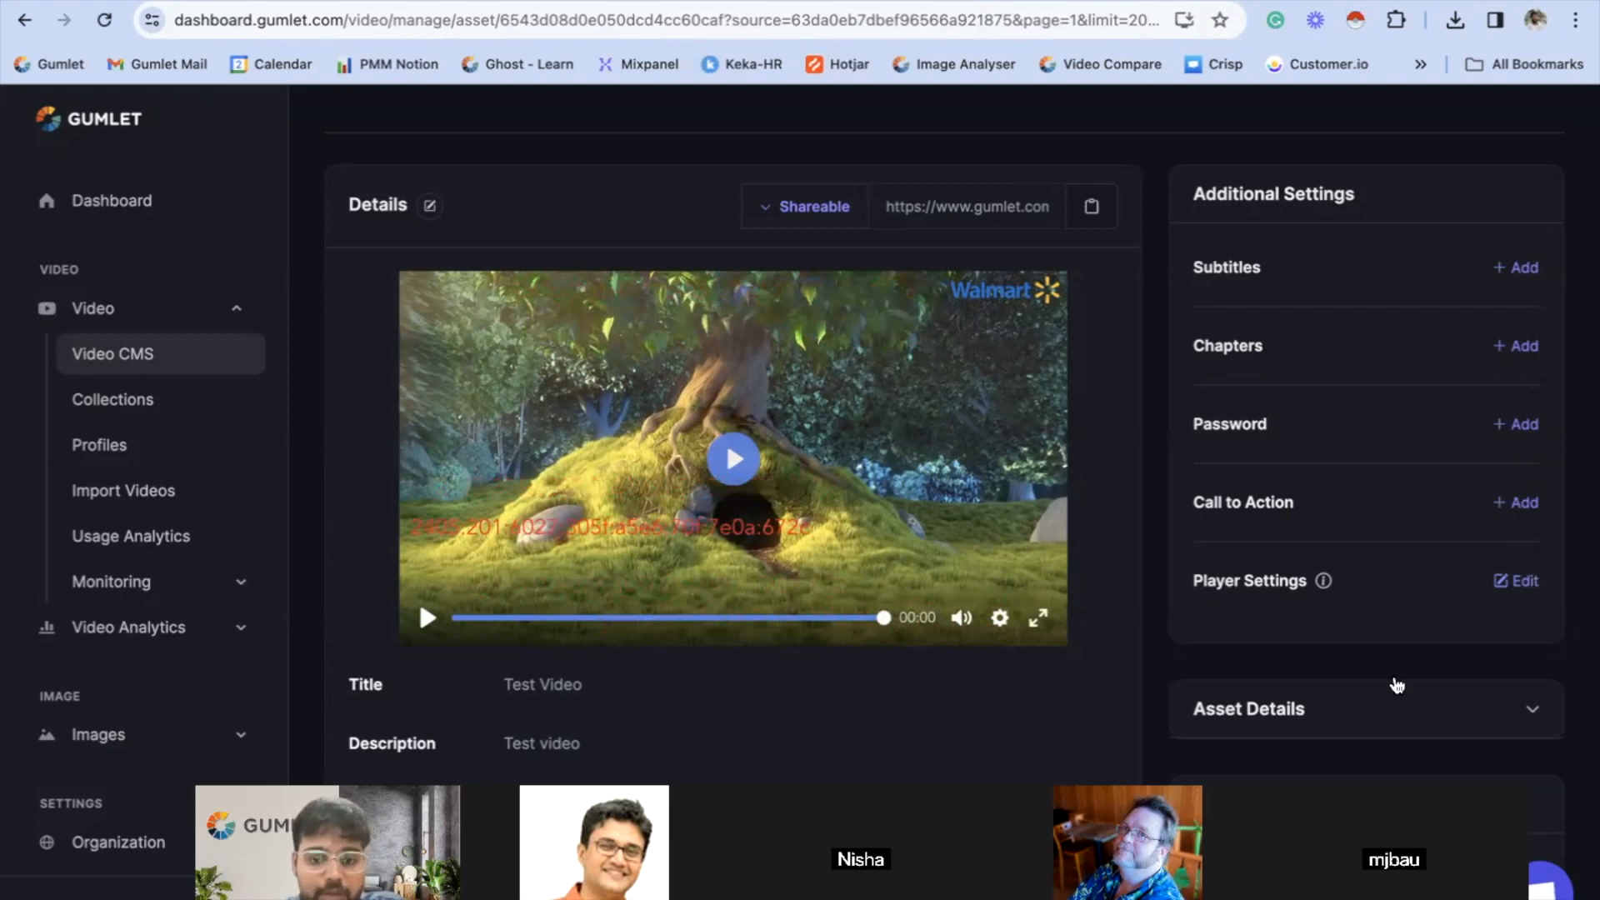
- Reopen Test_collection's player settings and examine the basic and advanced options
{"action": "mouse_move", "coordinate": [956, 560]}
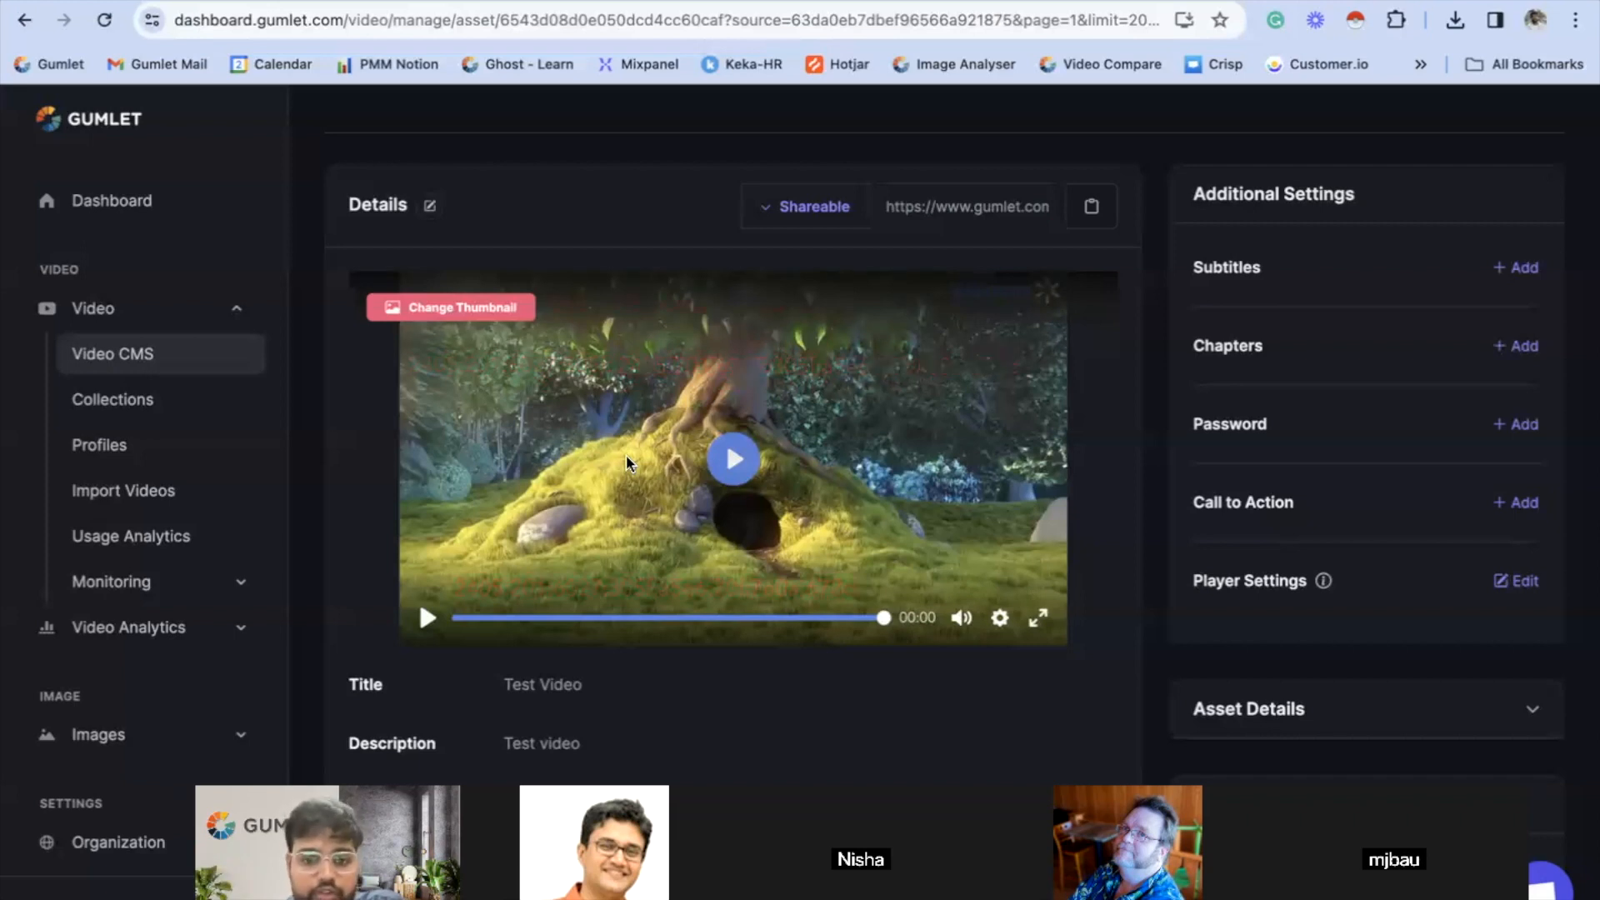
{"action": "left_click", "coordinate": [142, 422]}
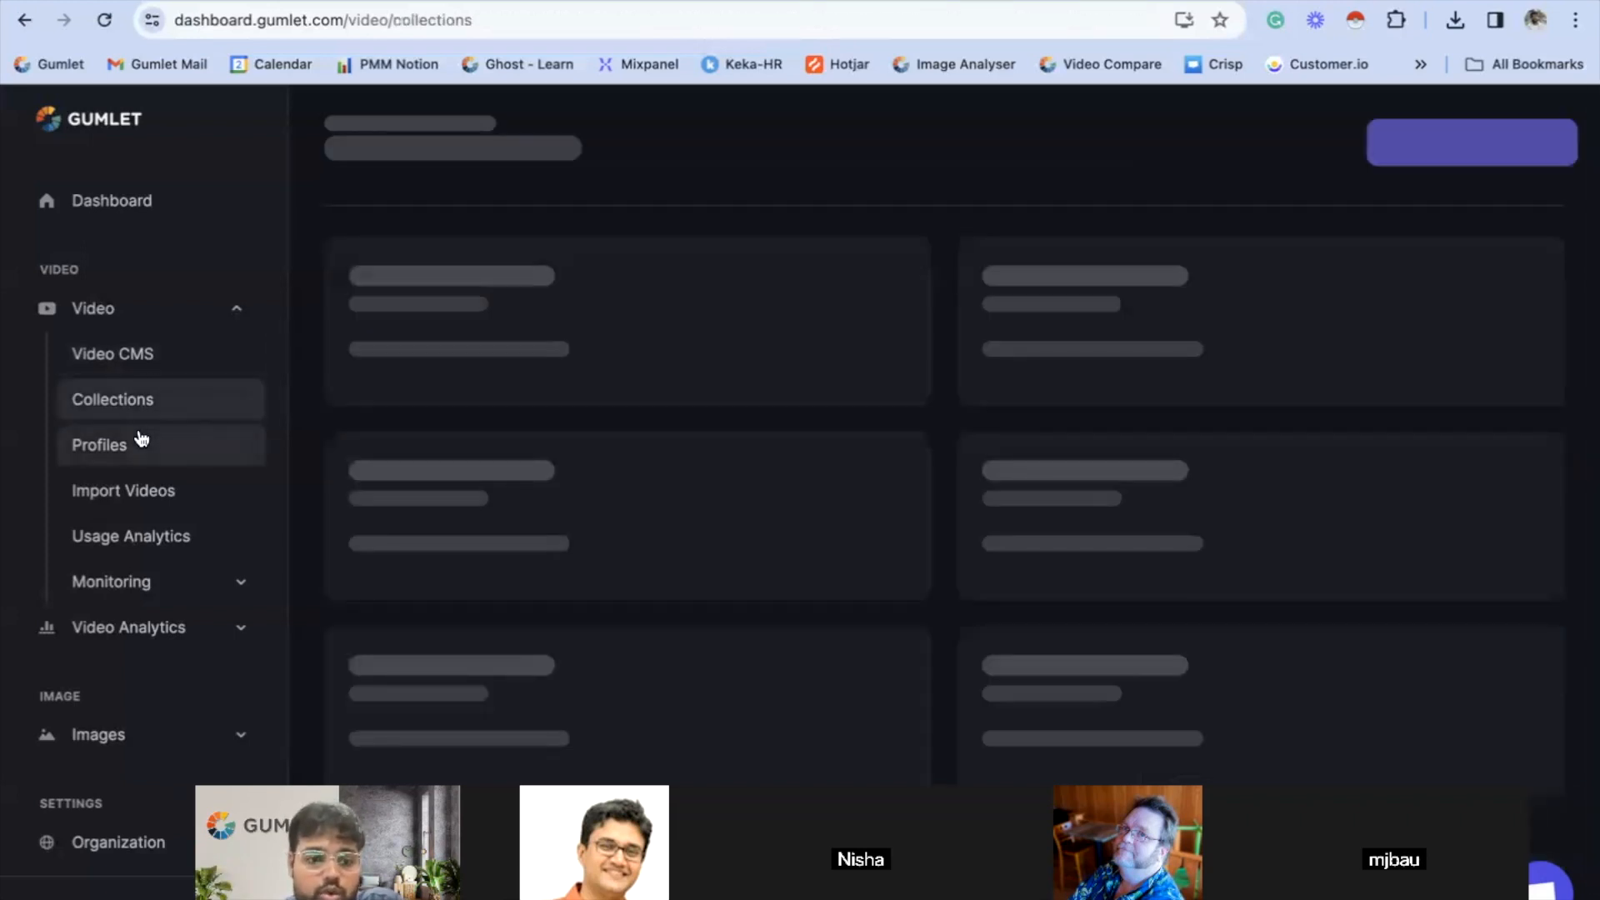
{"action": "left_click", "coordinate": [1078, 306]}
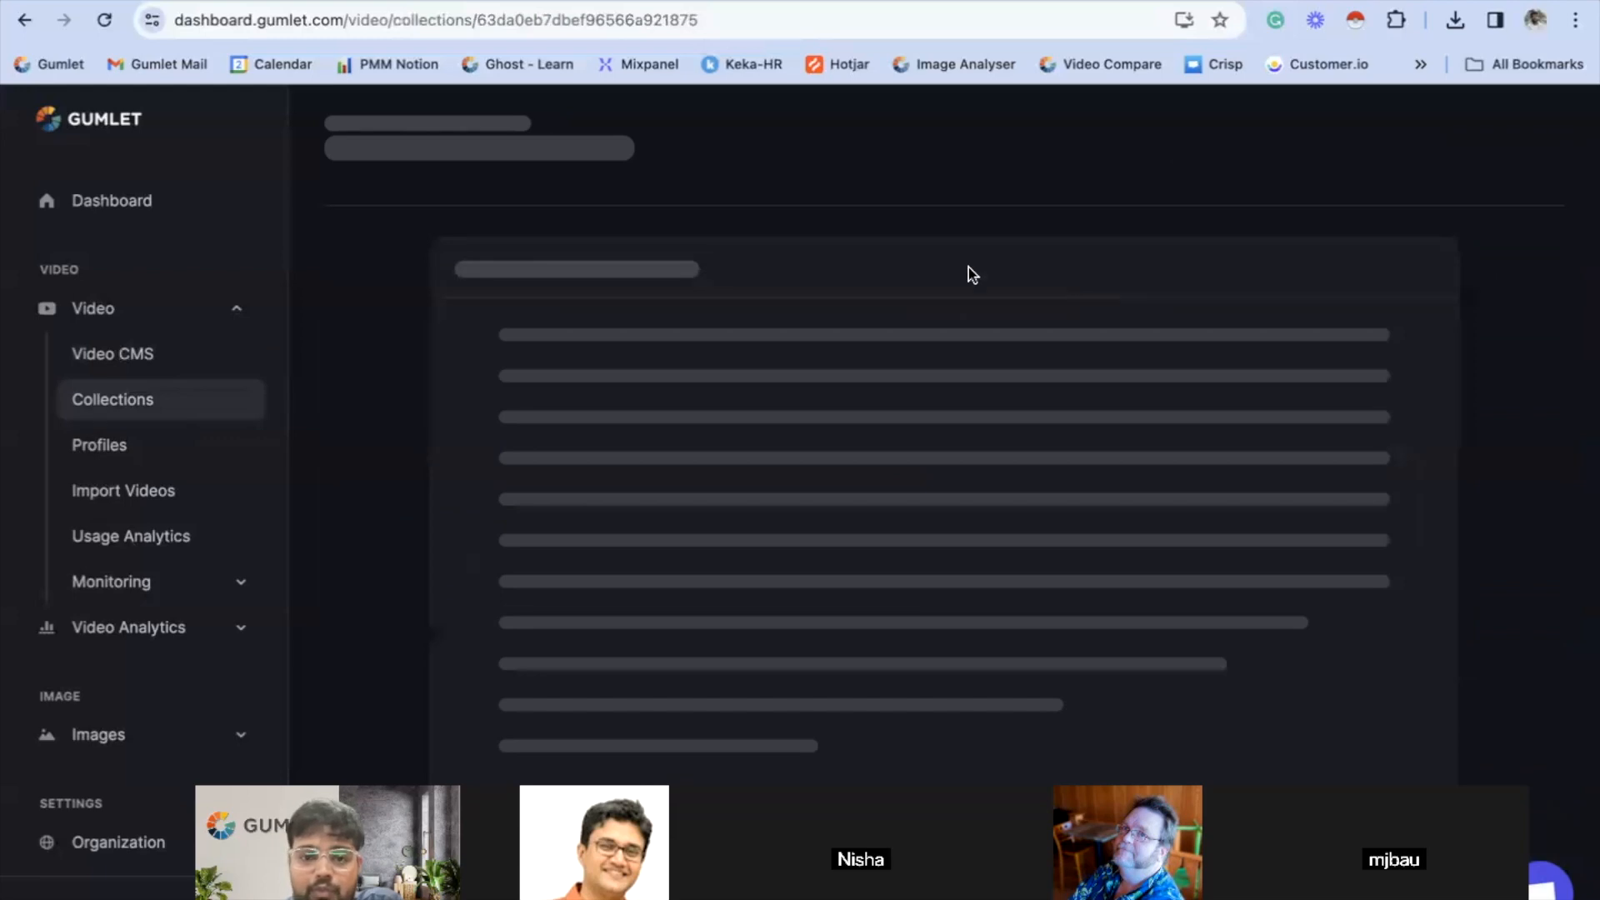
{"action": "left_click", "coordinate": [631, 239]}
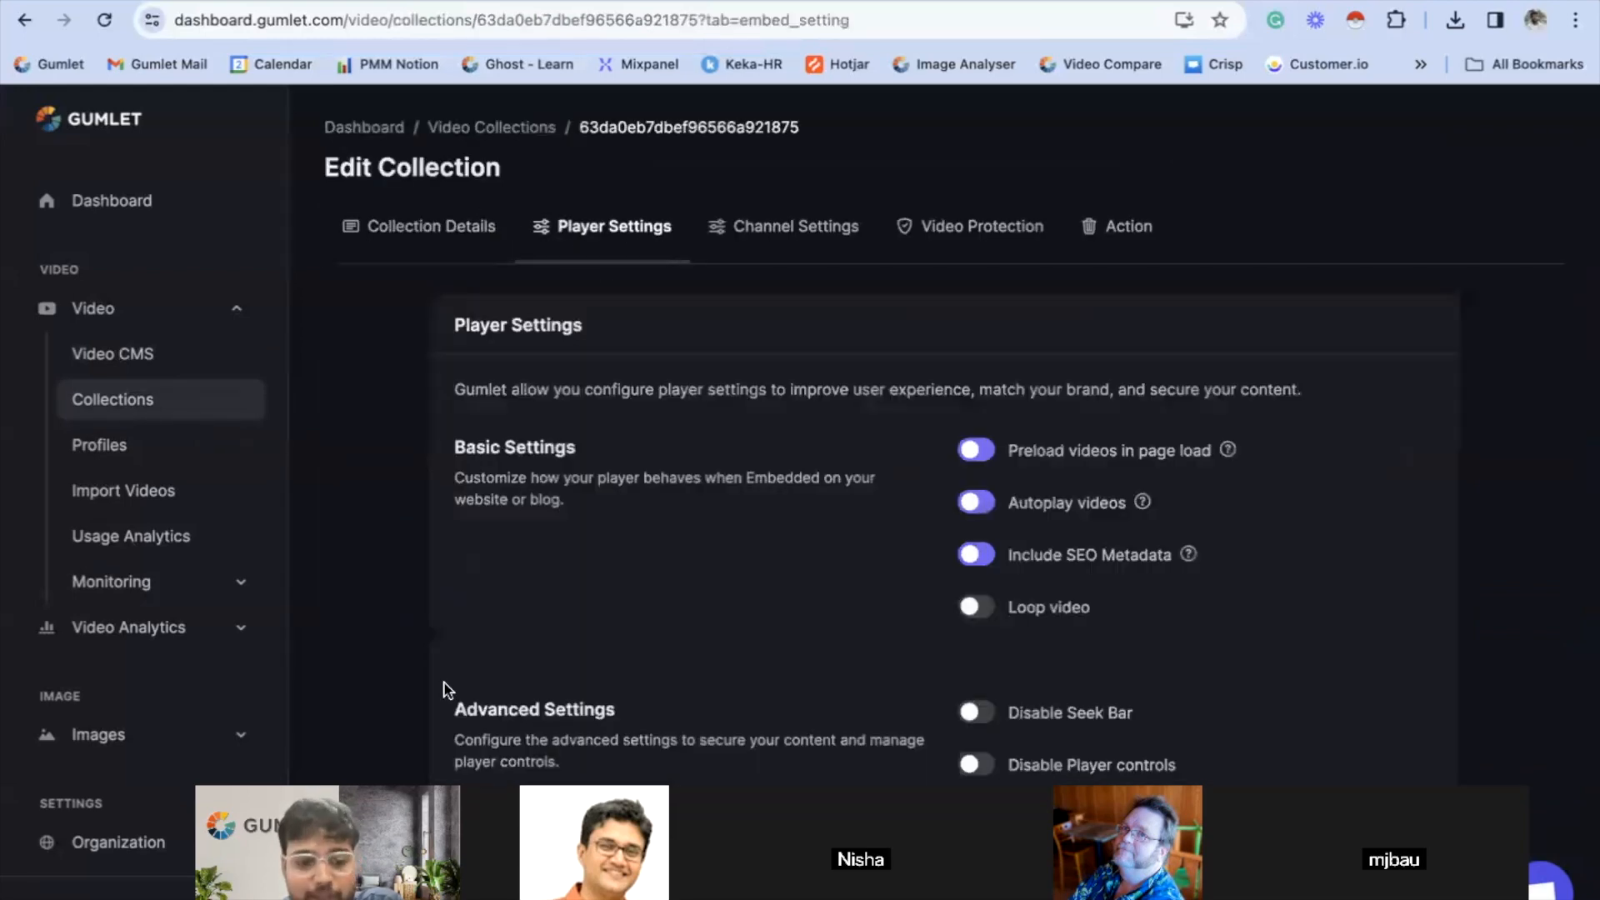
{"action": "scroll", "coordinate": [715, 528], "scroll_direction": "down", "scroll_amount": 1}
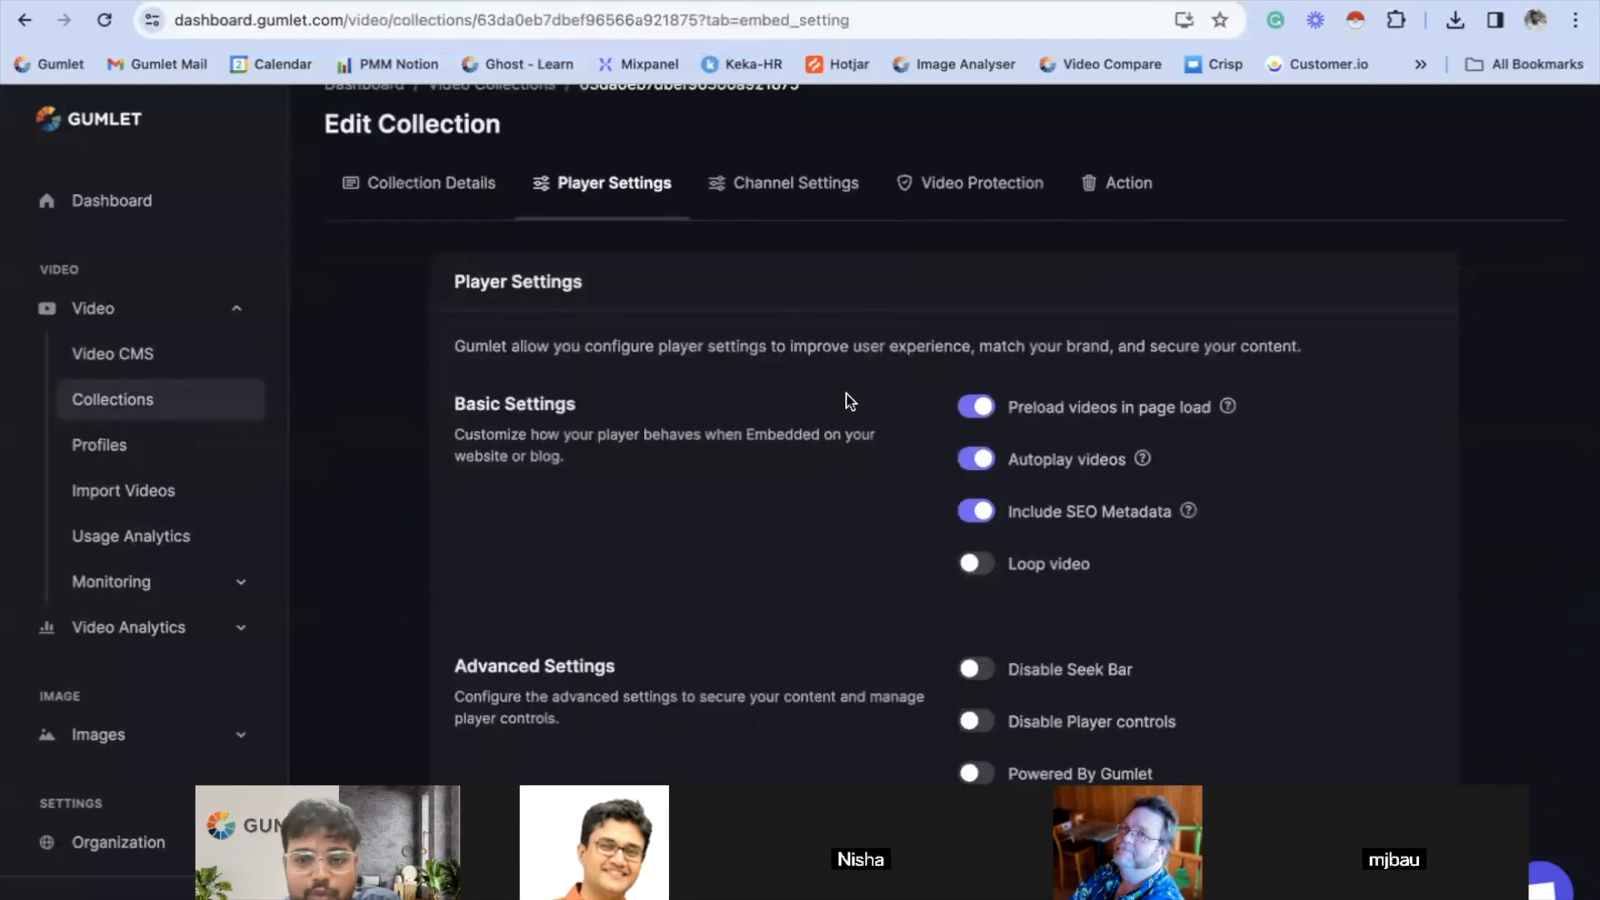
{"action": "scroll", "coordinate": [846, 392], "scroll_direction": "down", "scroll_amount": 7}
{"action": "scroll", "coordinate": [849, 397], "scroll_direction": "up", "scroll_amount": 4}
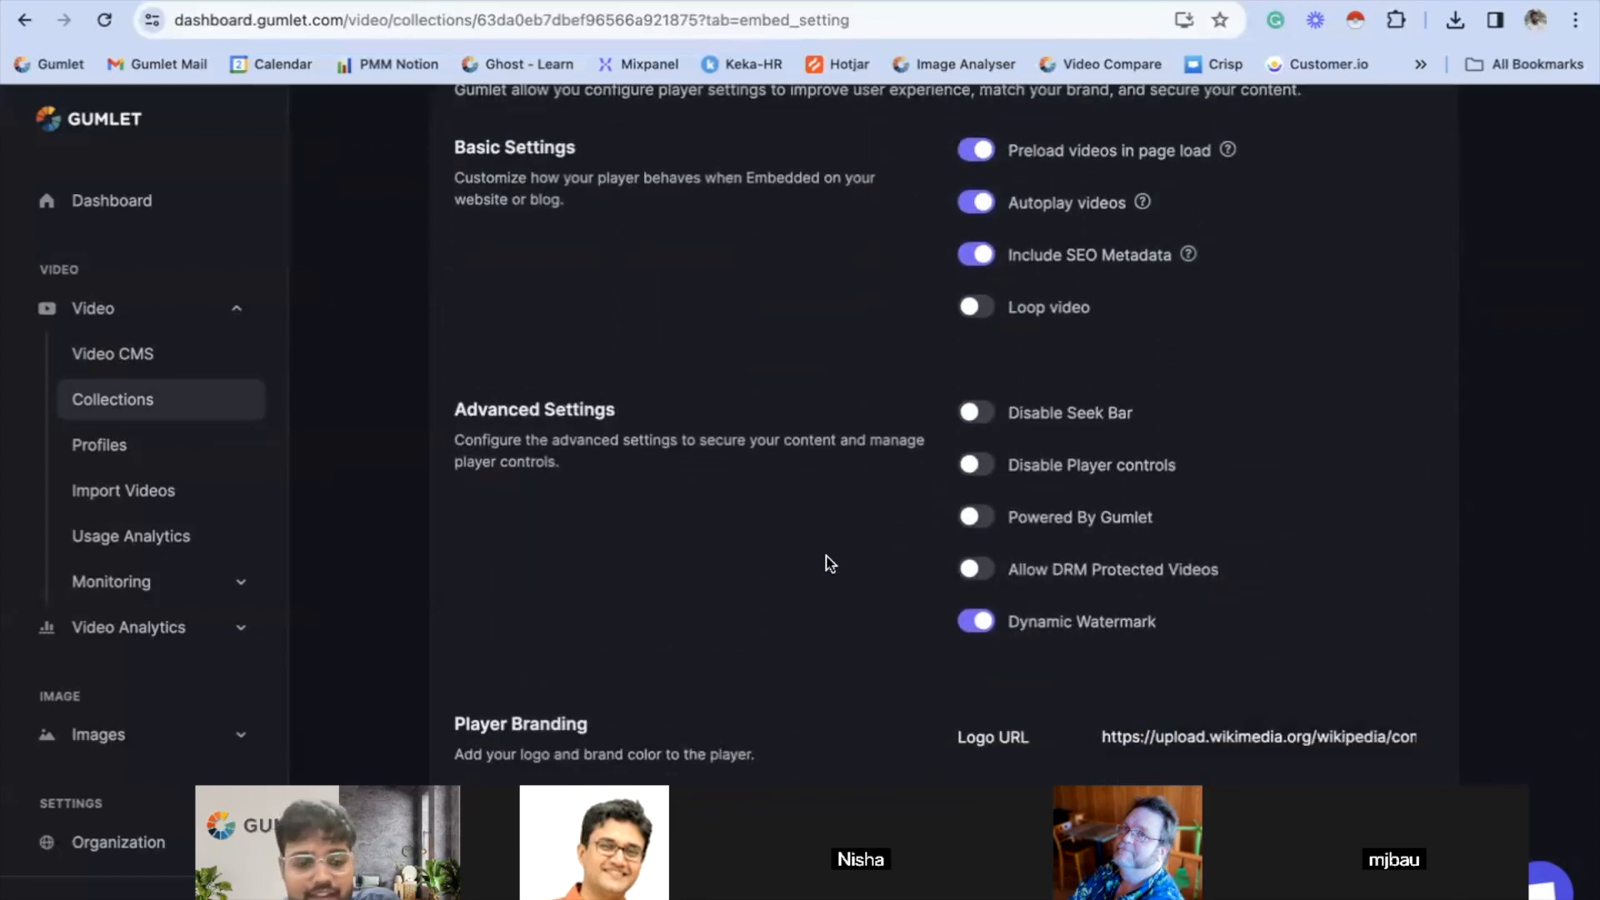
- Review the Facebook Pixel ID, Google Analytics ID and VAST Tag URL fields under Advertising & Monetization, and save the collection's player settings
{"action": "scroll", "coordinate": [886, 393], "scroll_direction": "down", "scroll_amount": 3}
{"action": "scroll", "coordinate": [861, 543], "scroll_direction": "down", "scroll_amount": 5}
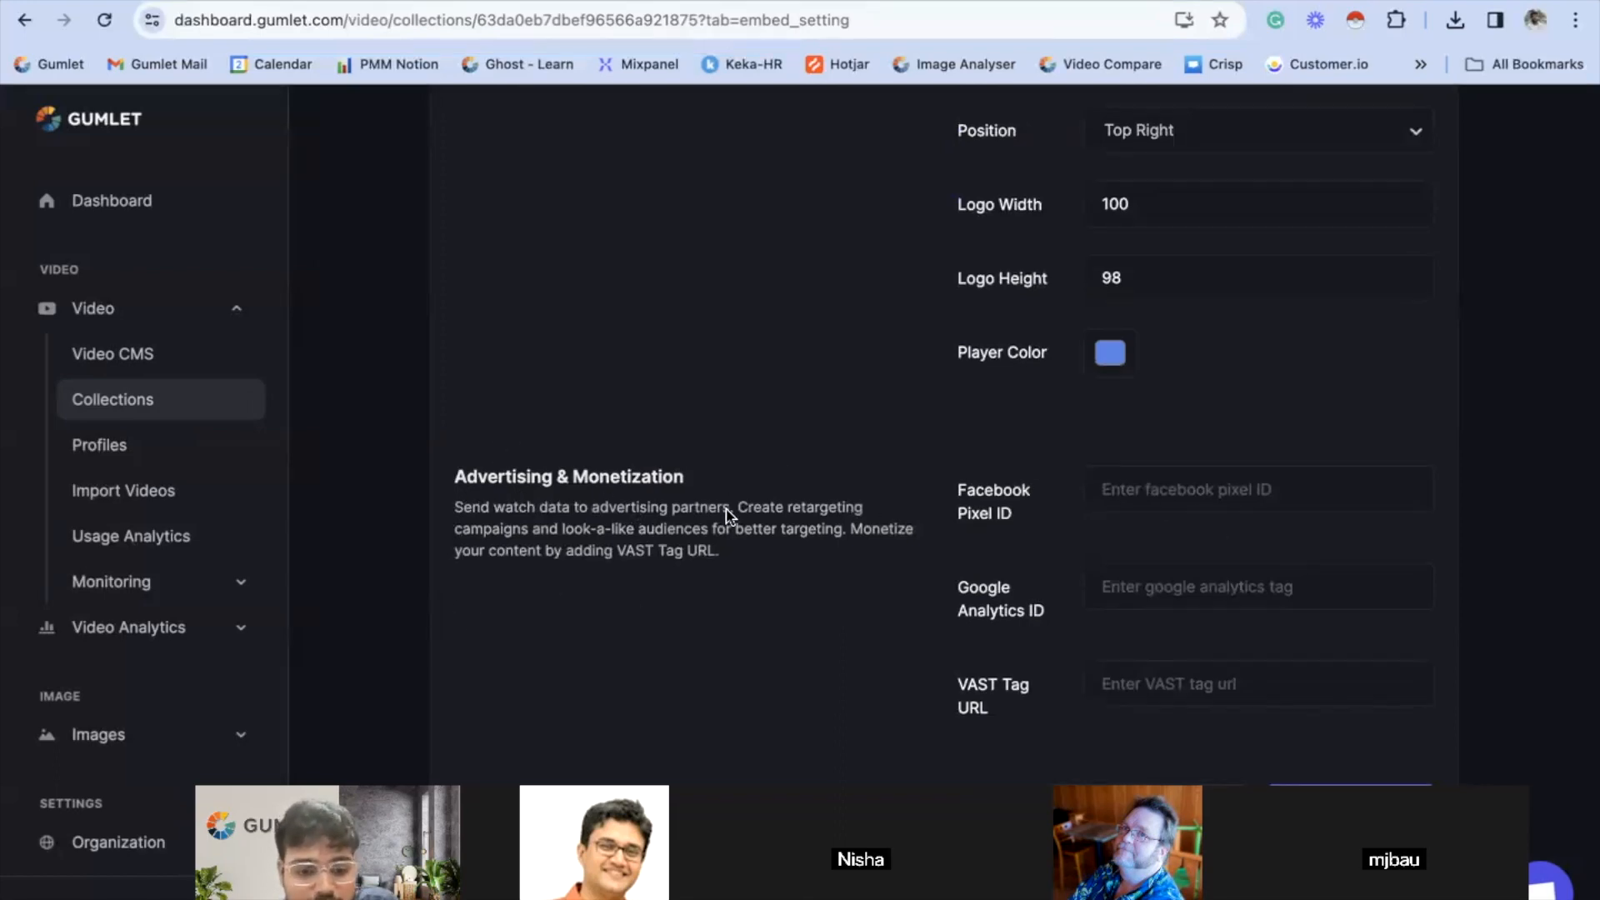
{"action": "scroll", "coordinate": [572, 578], "scroll_direction": "up", "scroll_amount": 15}
{"action": "scroll", "coordinate": [604, 250], "scroll_direction": "down", "scroll_amount": 15}
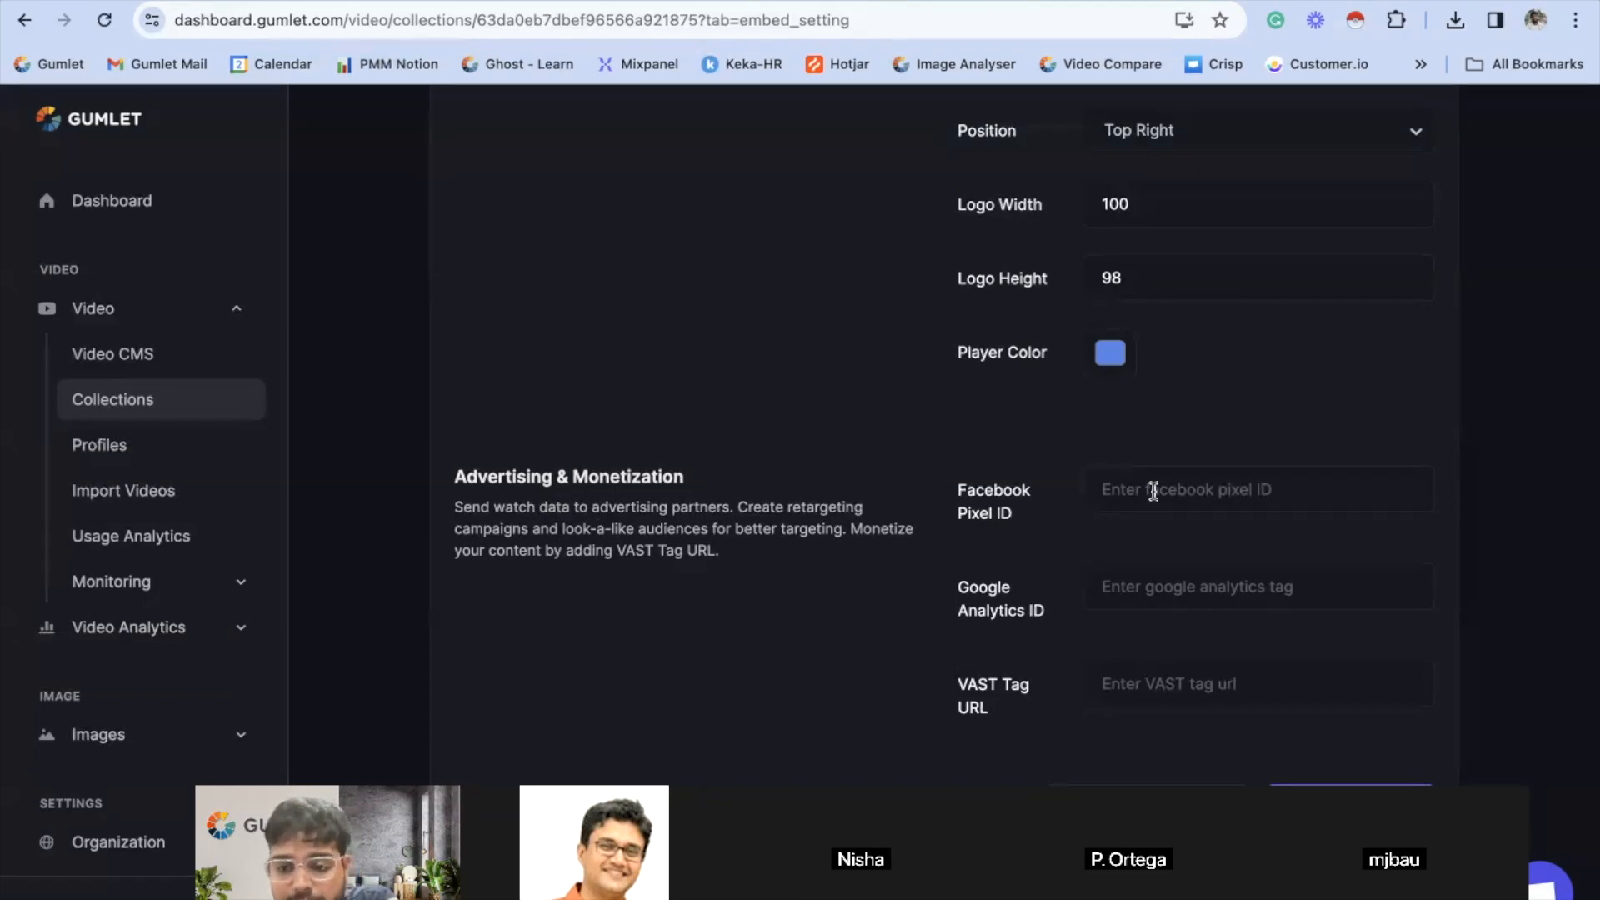
{"action": "left_click", "coordinate": [1165, 584]}
{"action": "left_click", "coordinate": [1195, 671]}
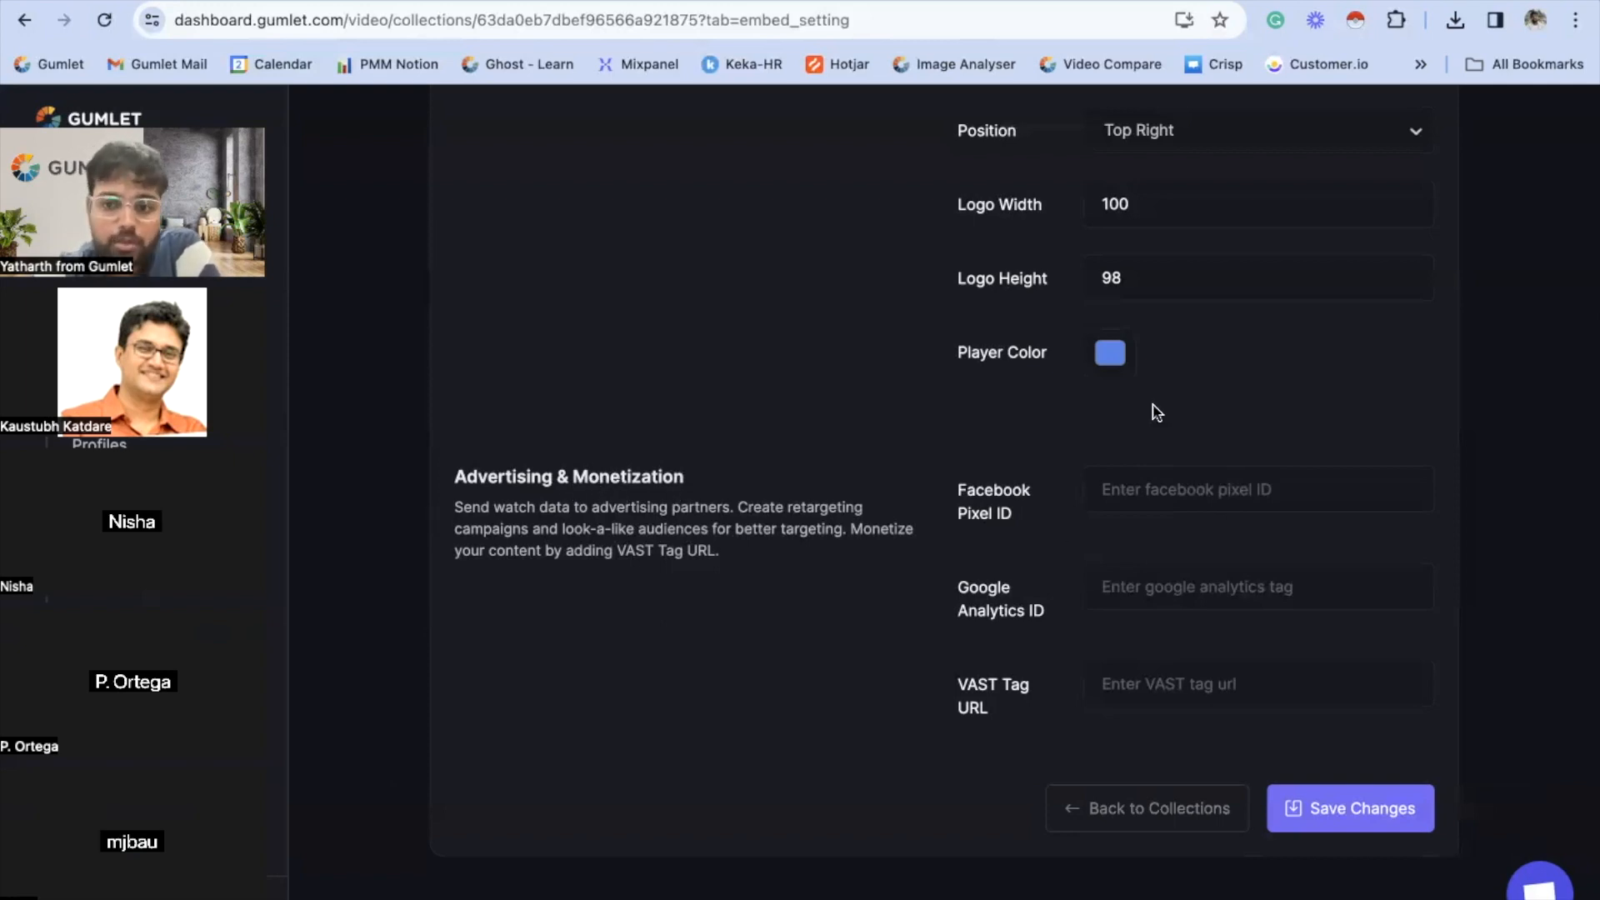
{"action": "left_click", "coordinate": [1384, 820]}
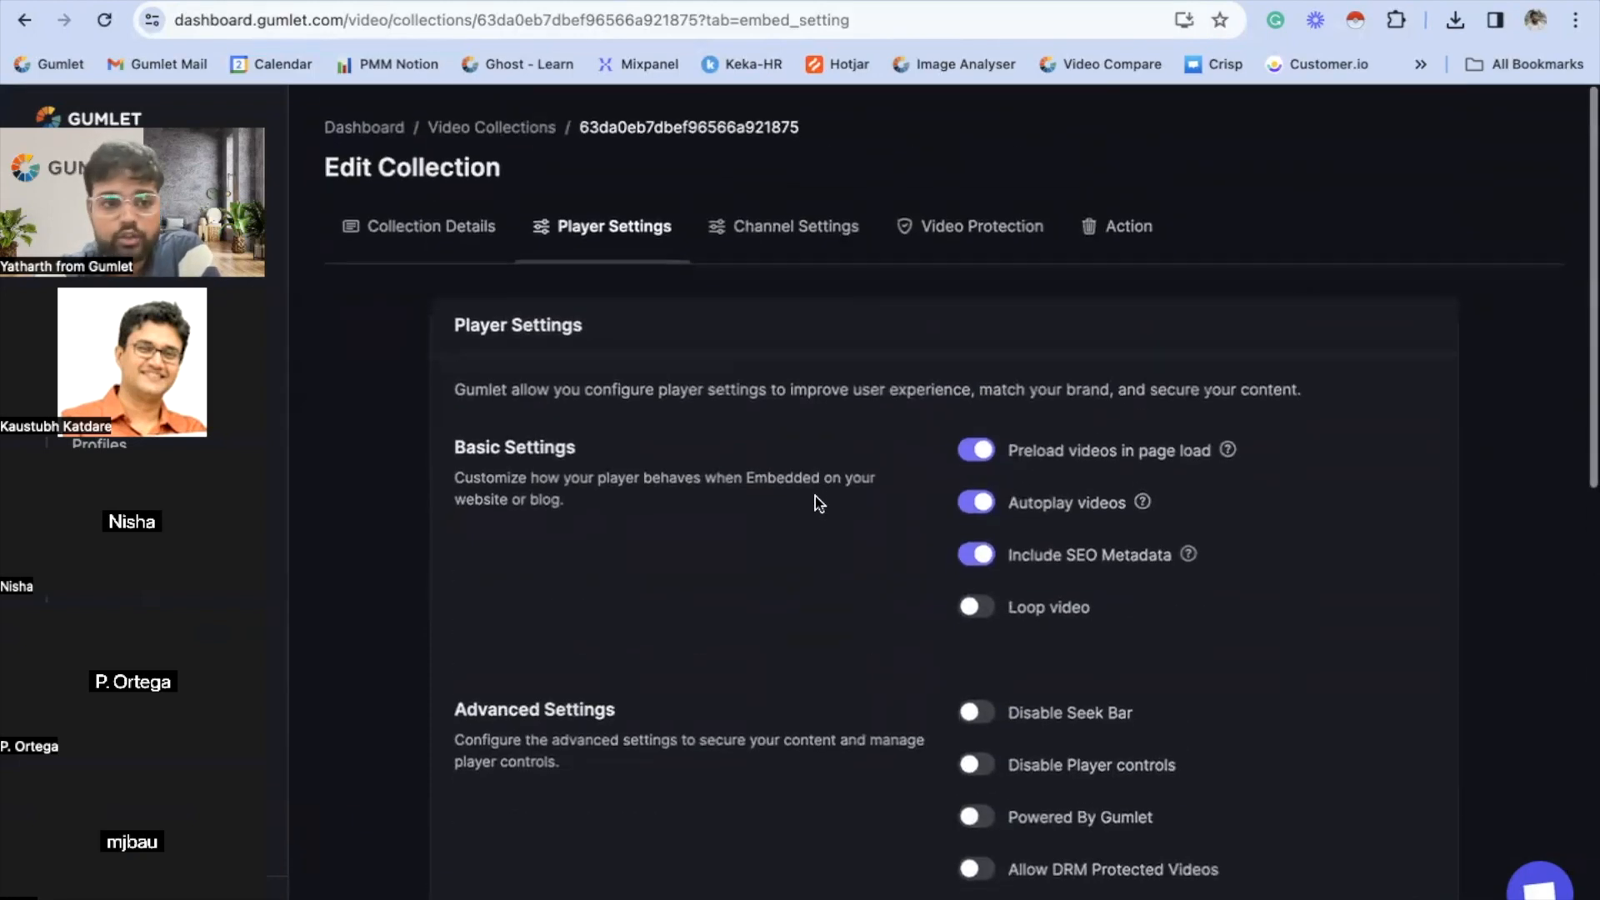